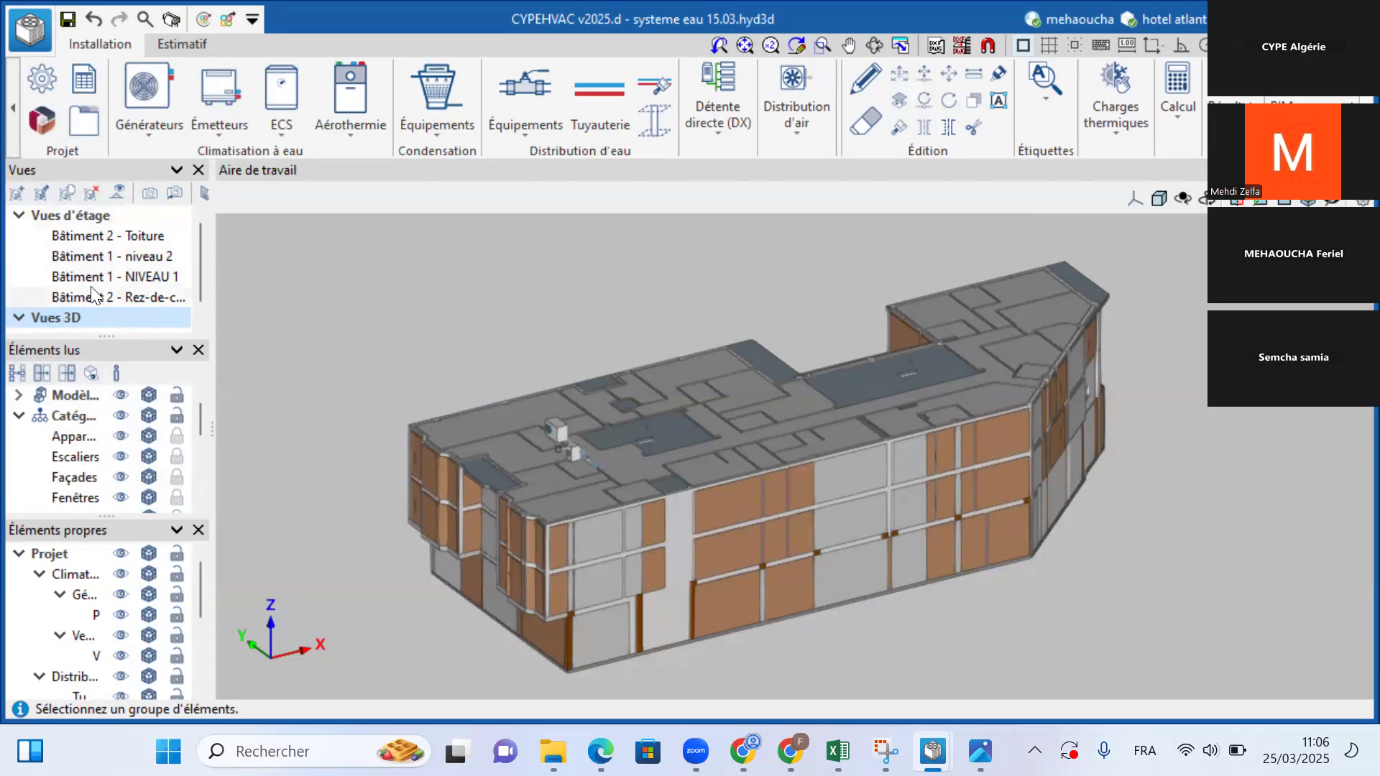
# Step: Browse the building's floor views and return to the 3D view of the whole building
pyautogui.scroll(-1, 96, 298)
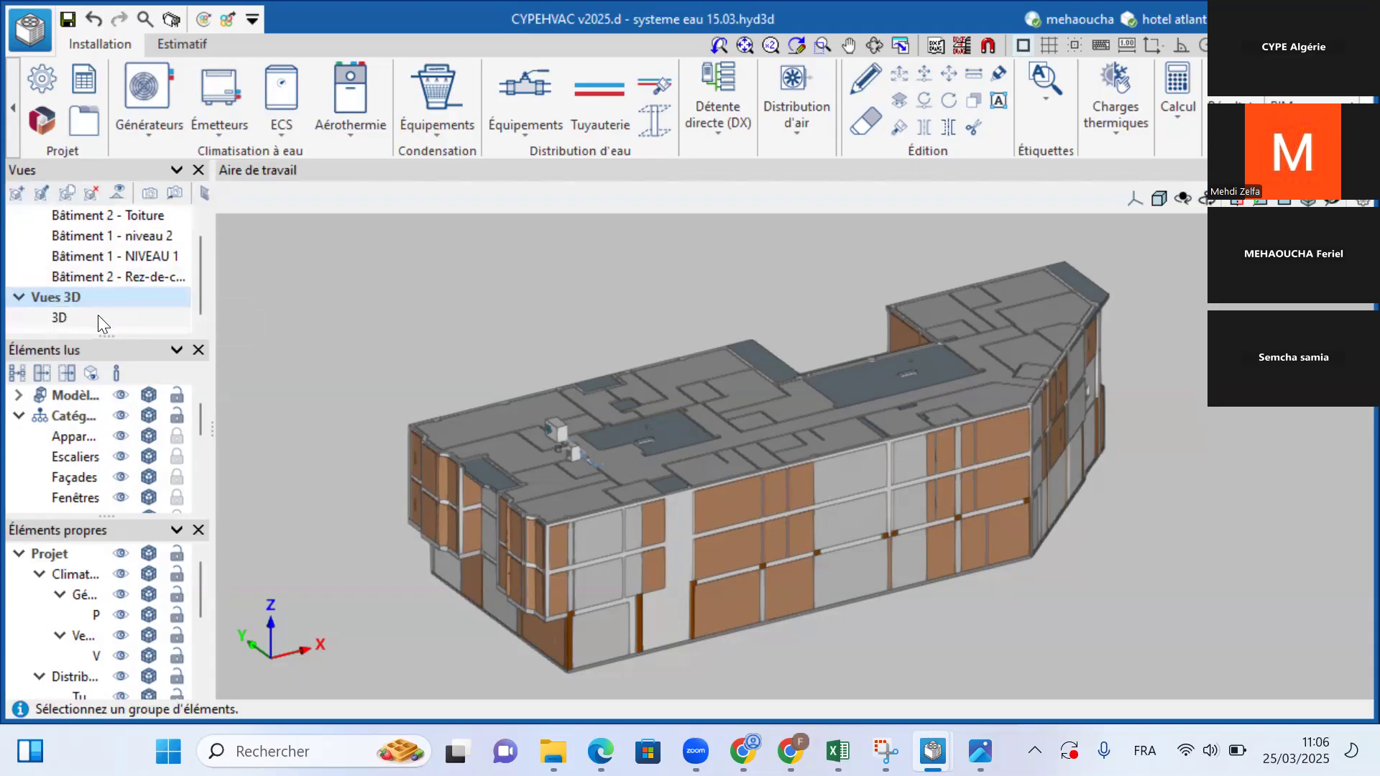
pyautogui.click(105, 278)
pyautogui.press('Up')
pyautogui.press('Up')
pyautogui.press('Up')
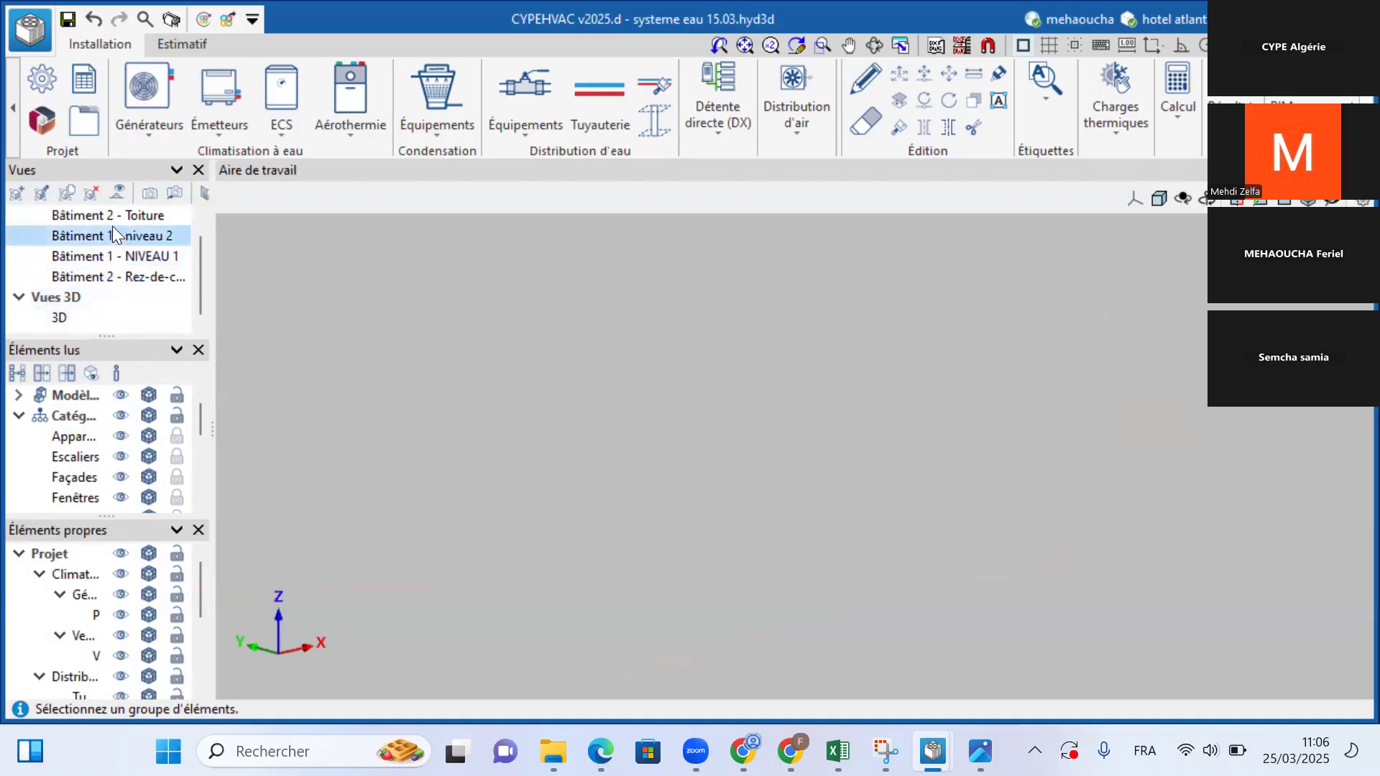
pyautogui.click(91, 315)
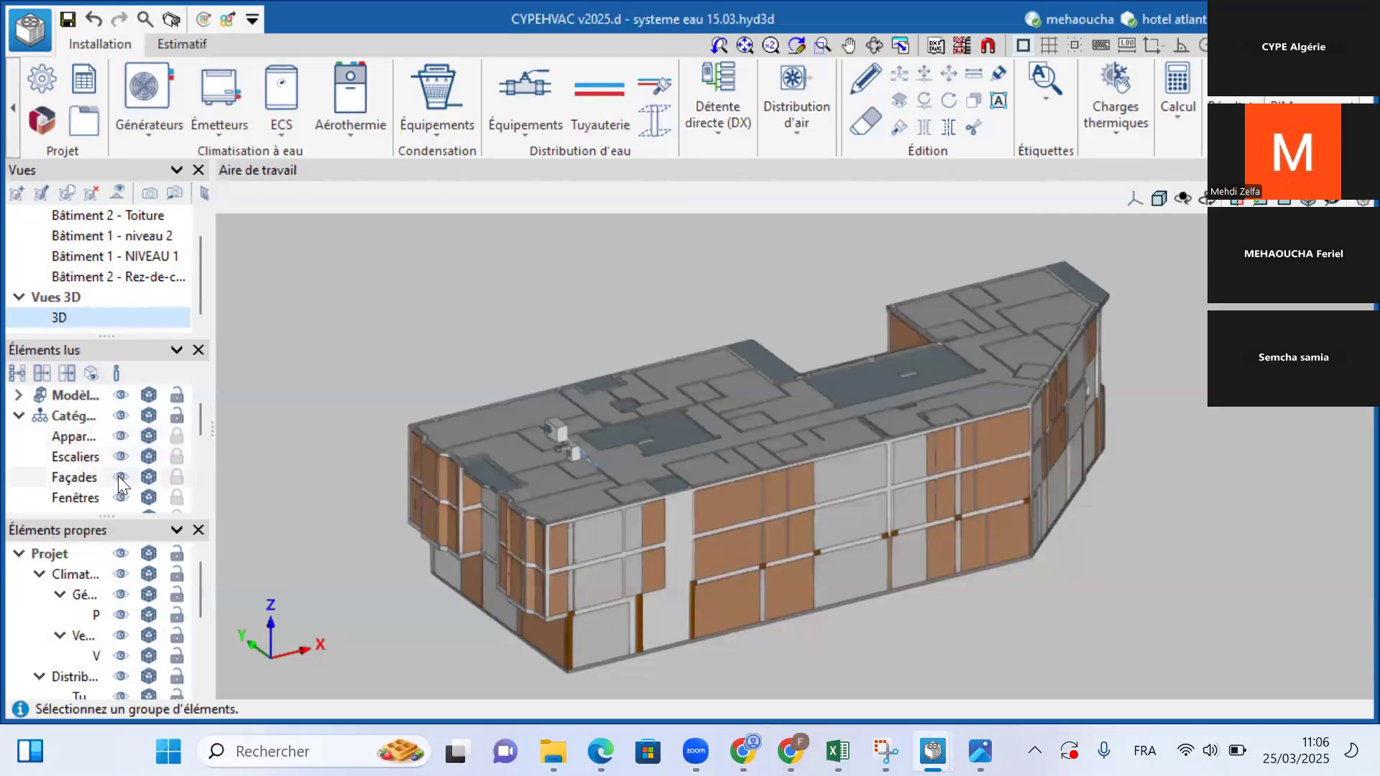
# Step: Toggle the visibility of the imported windows, rooms and furniture categories off and back on
pyautogui.scroll(-1, 117, 475)
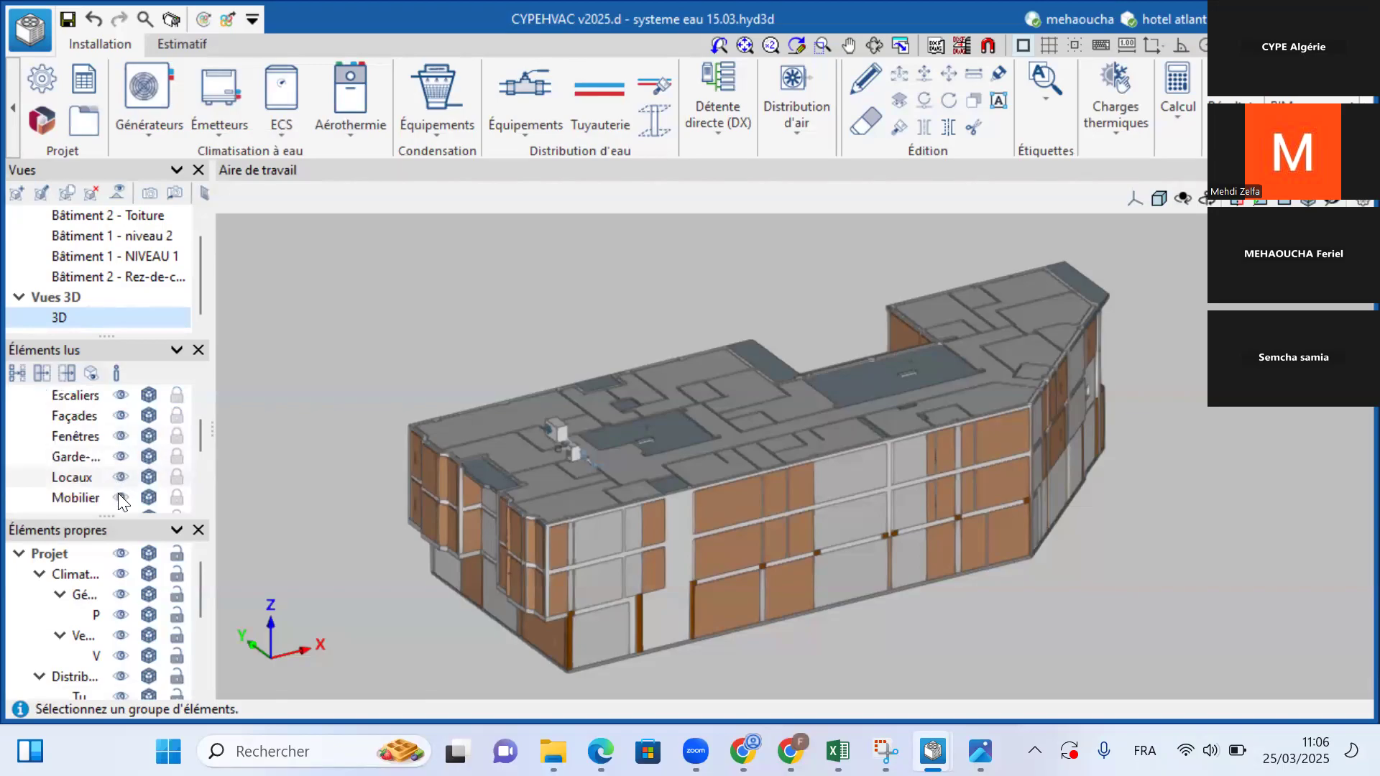
pyautogui.click(119, 436)
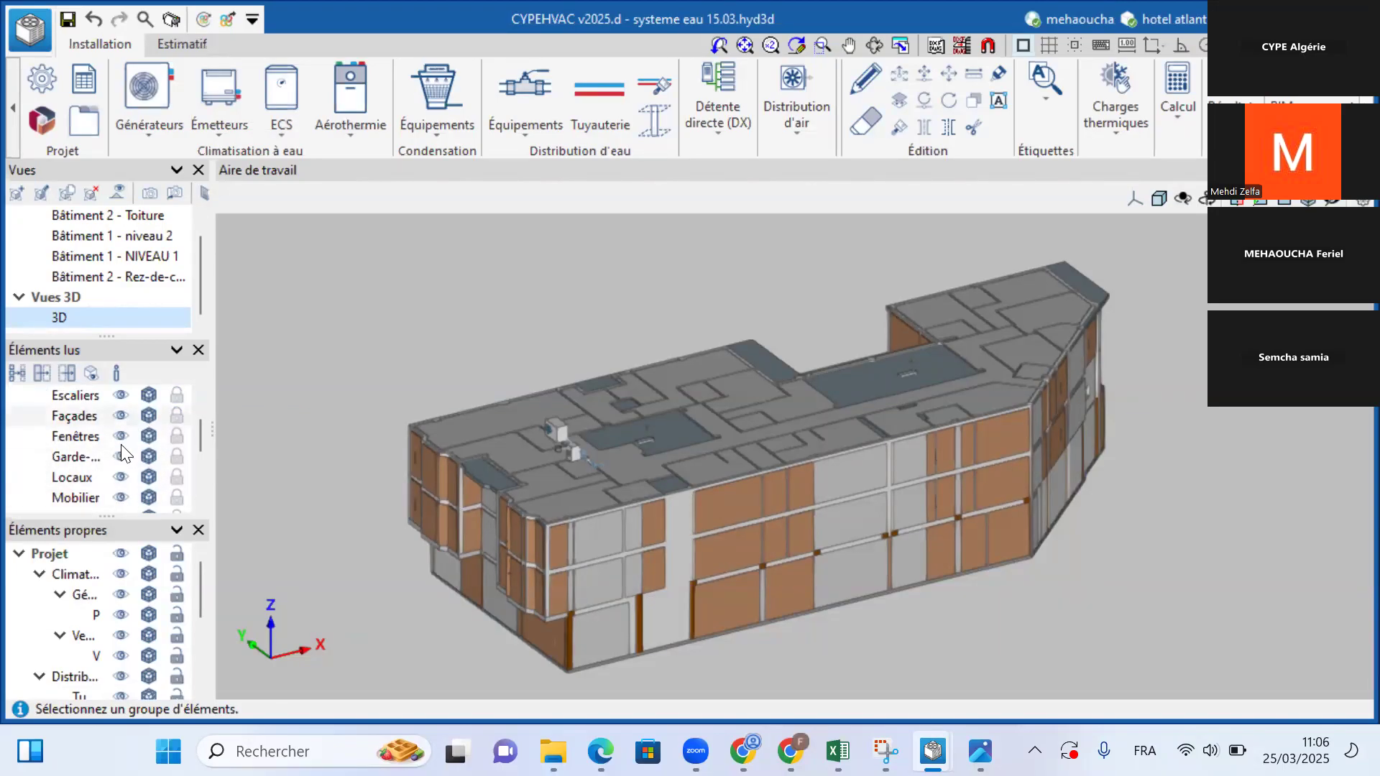
pyautogui.click(119, 498)
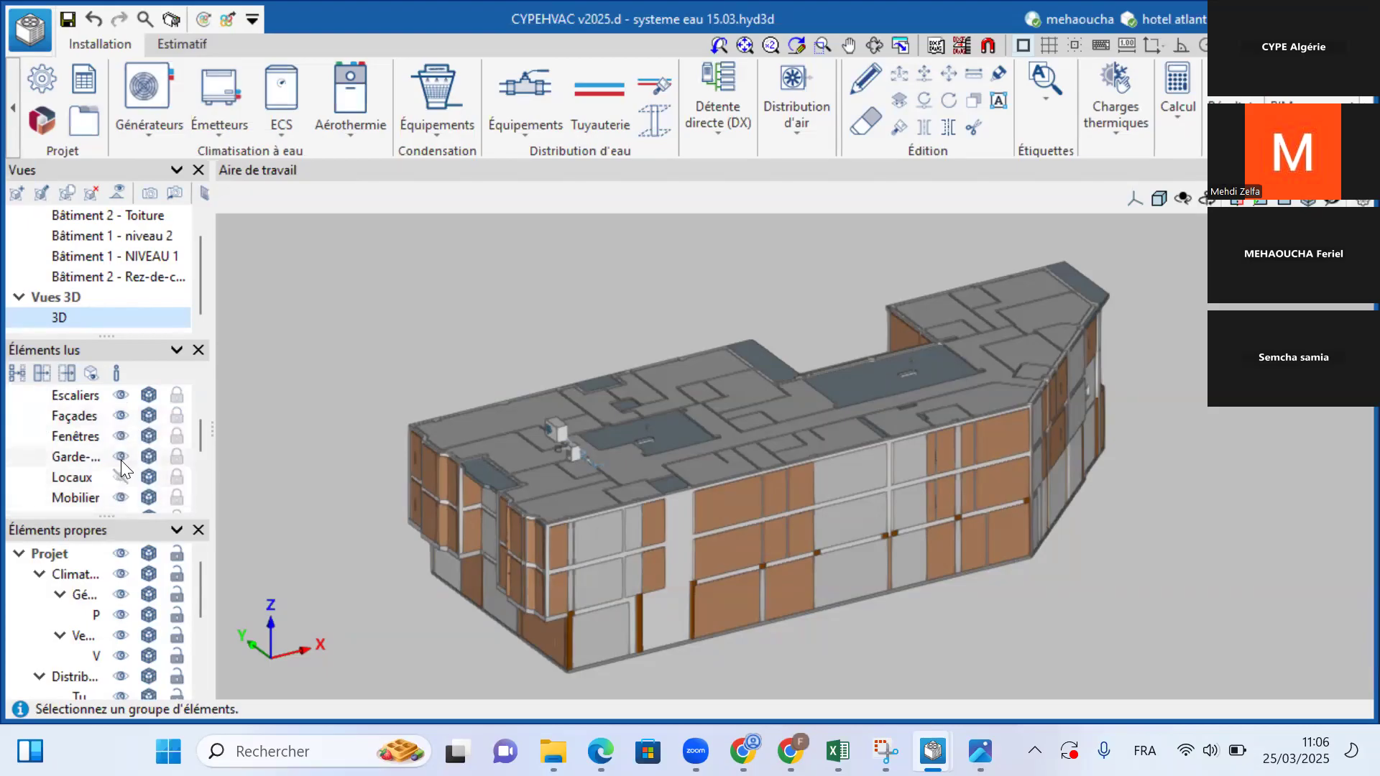
pyautogui.click(120, 477)
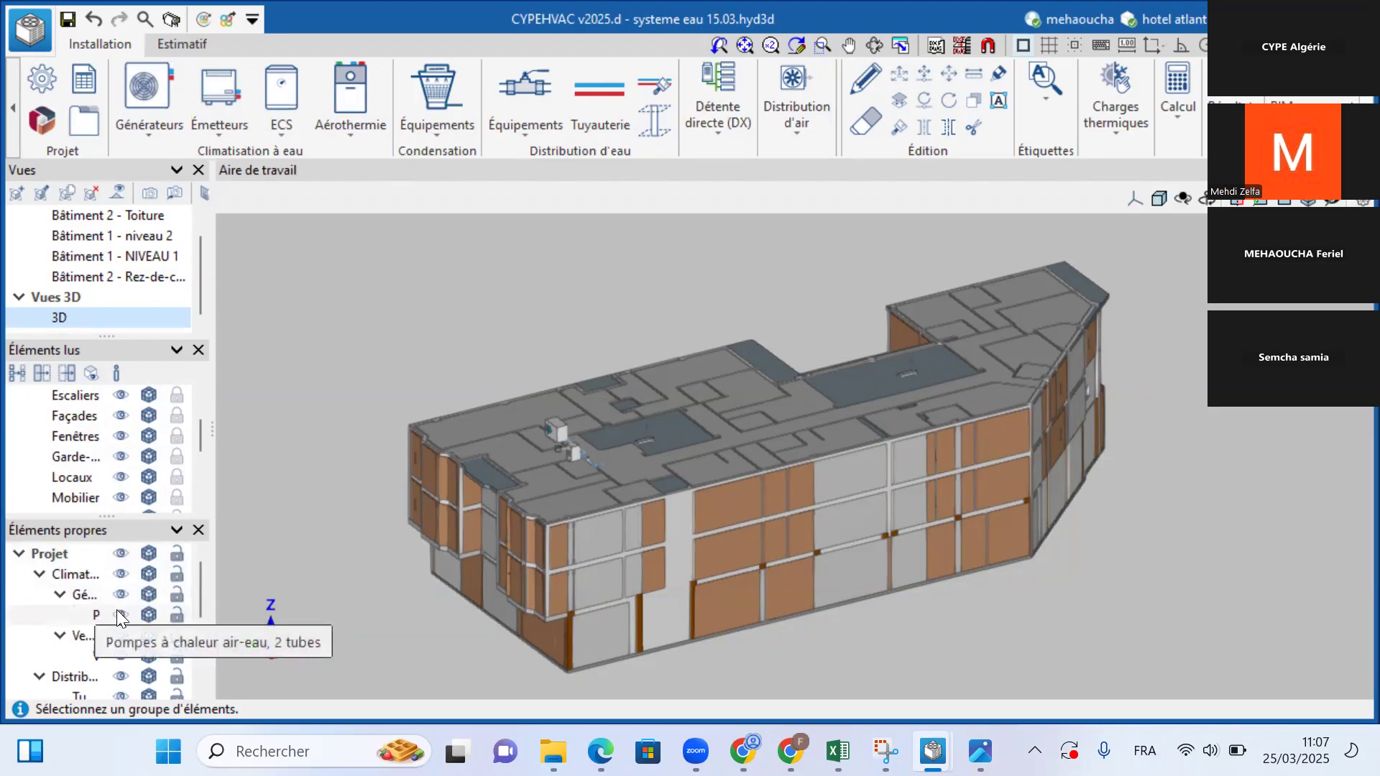
# Step: Hide the air-to-water heat pumps on the roof and show them again
pyautogui.scroll(-3, 115, 603)
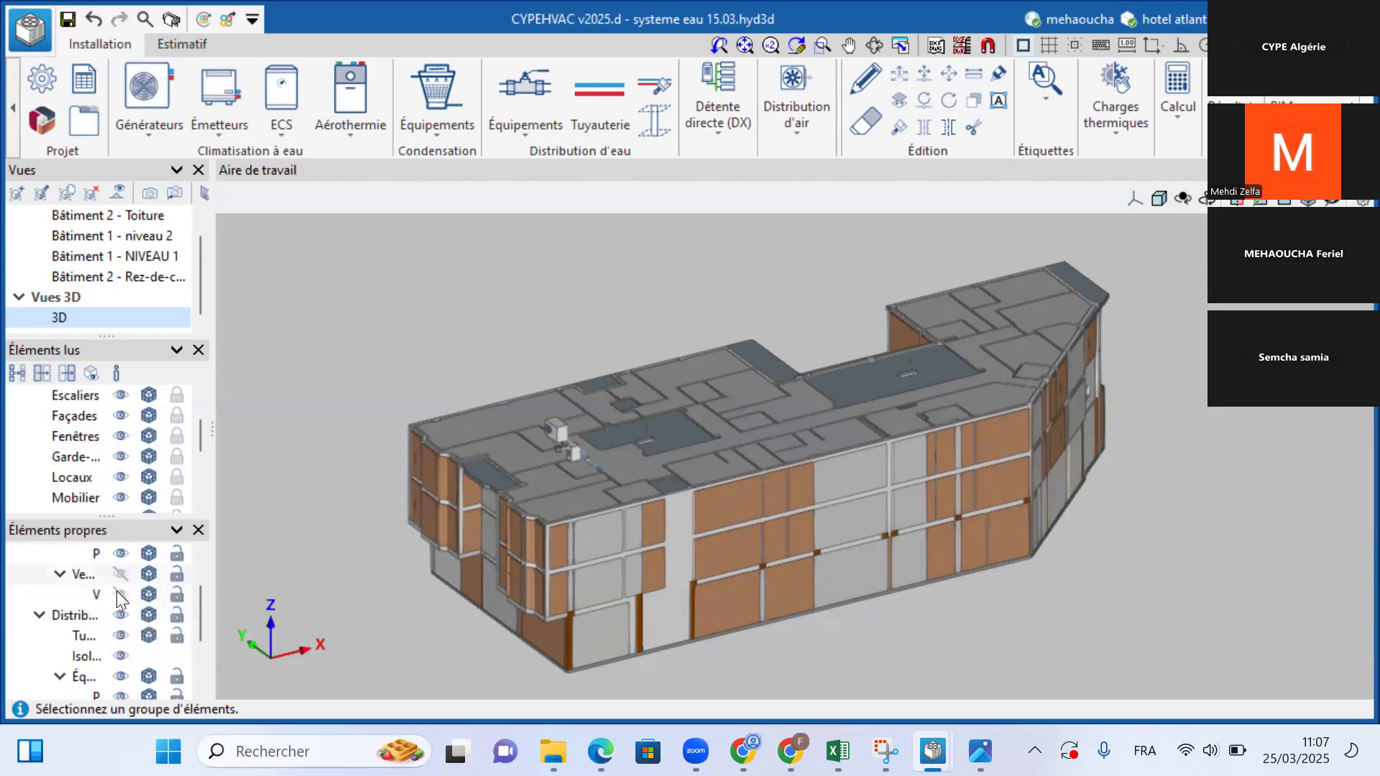
pyautogui.click(121, 554)
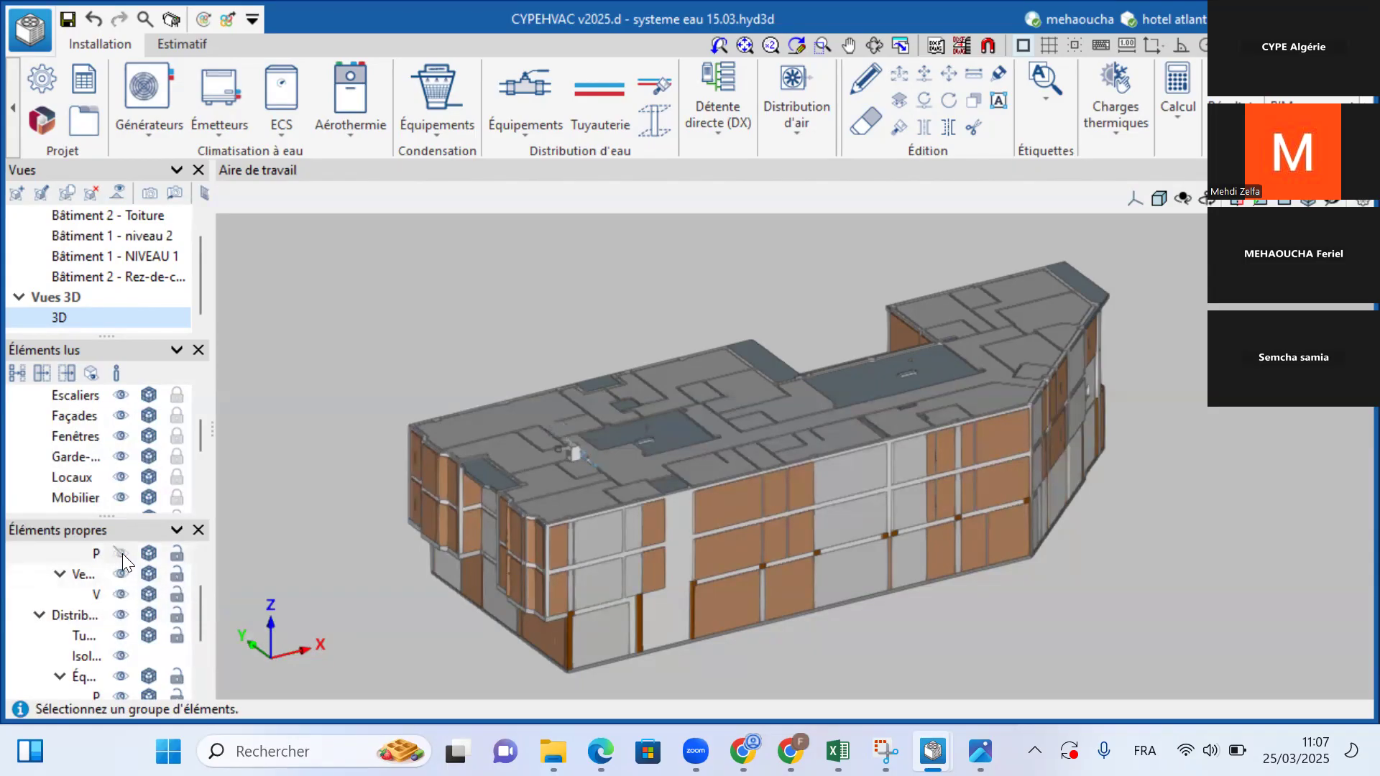
pyautogui.click(121, 553)
pyautogui.scroll(3, 103, 544)
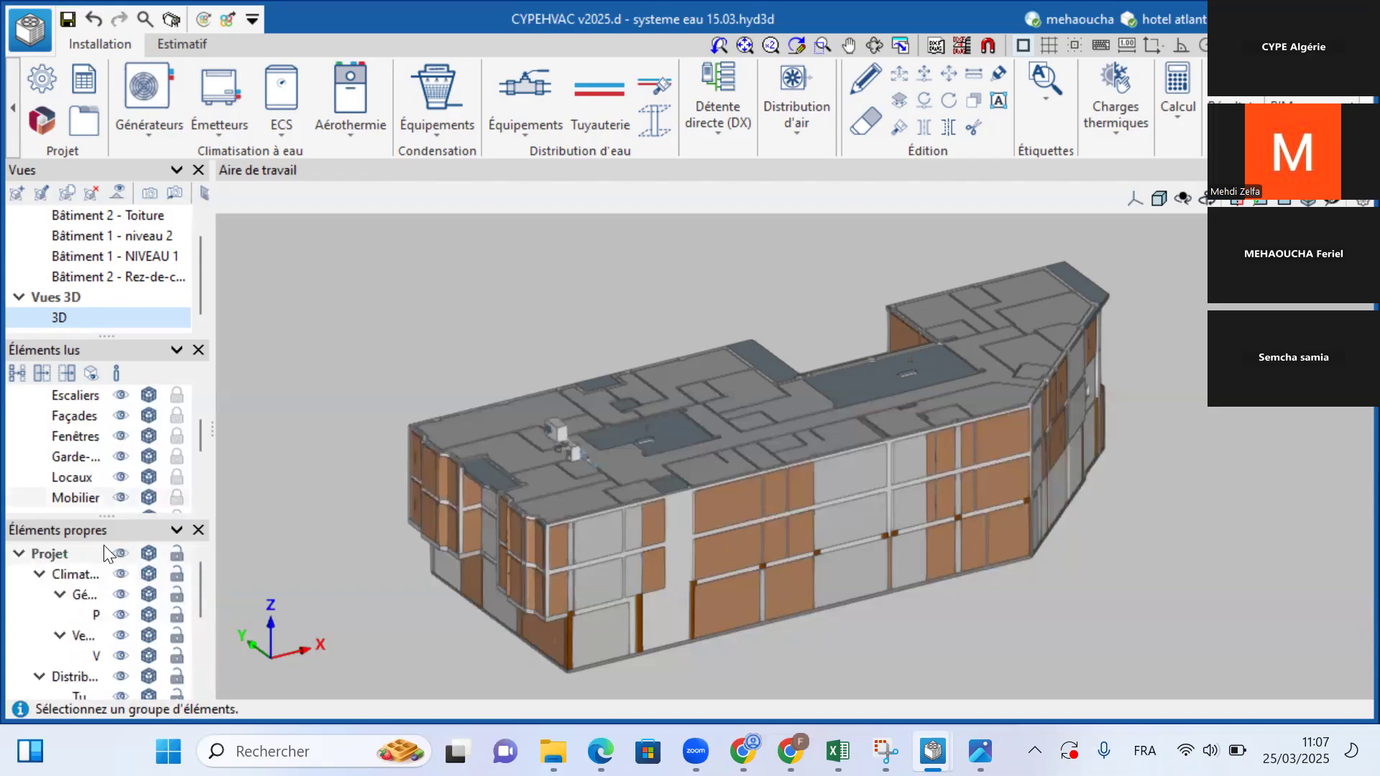
# Step: Review the sizing and verification settings in the general options, including outdoor and indoor heating temperatures, and accept them
pyautogui.click(38, 79)
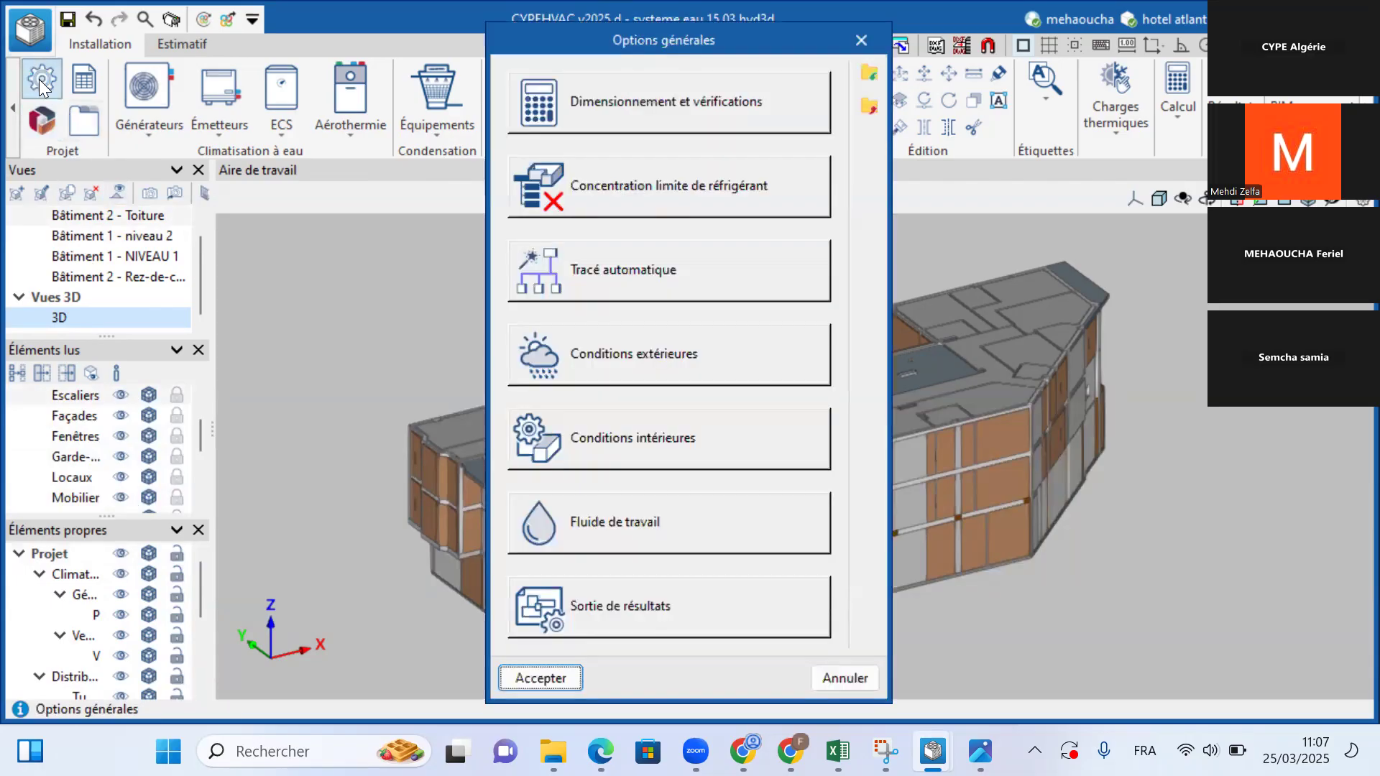
pyautogui.click(583, 116)
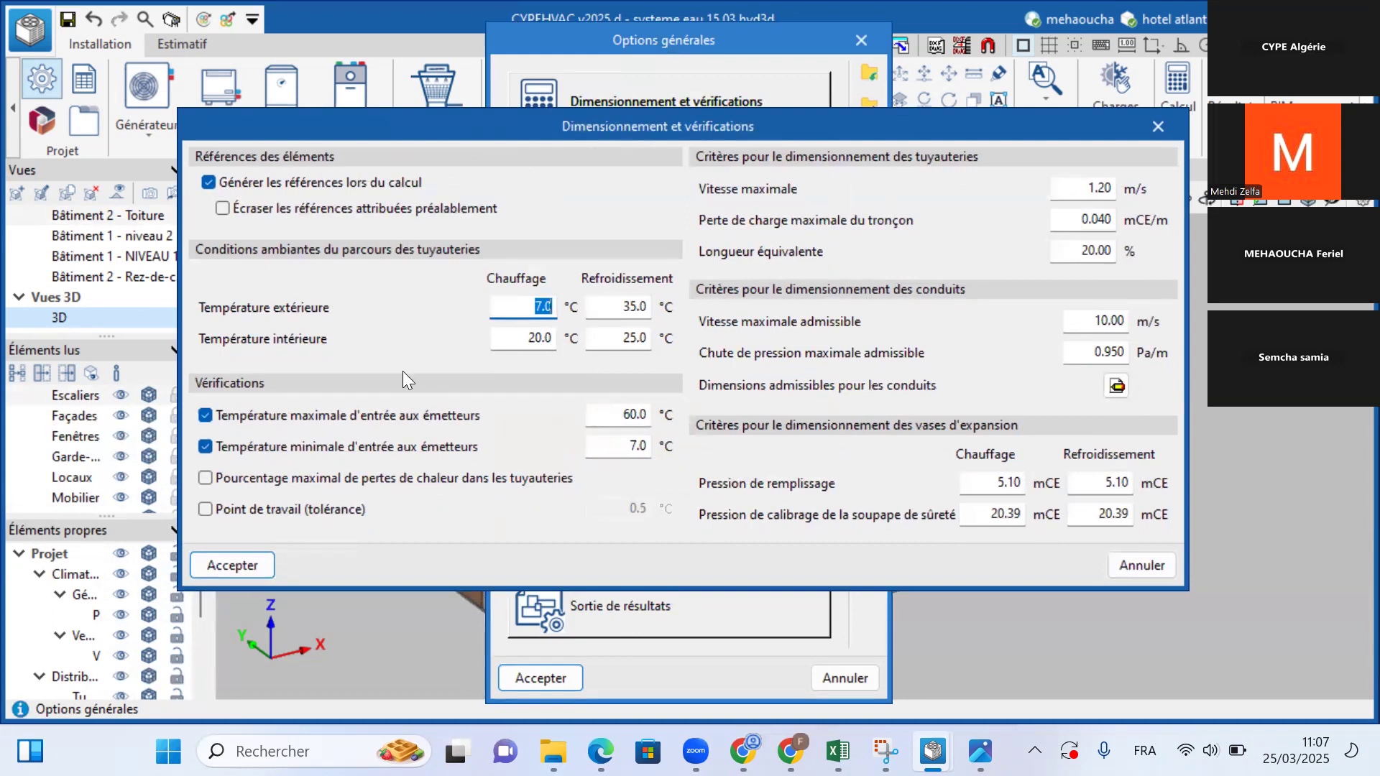
pyautogui.click(518, 338)
pyautogui.click(533, 308)
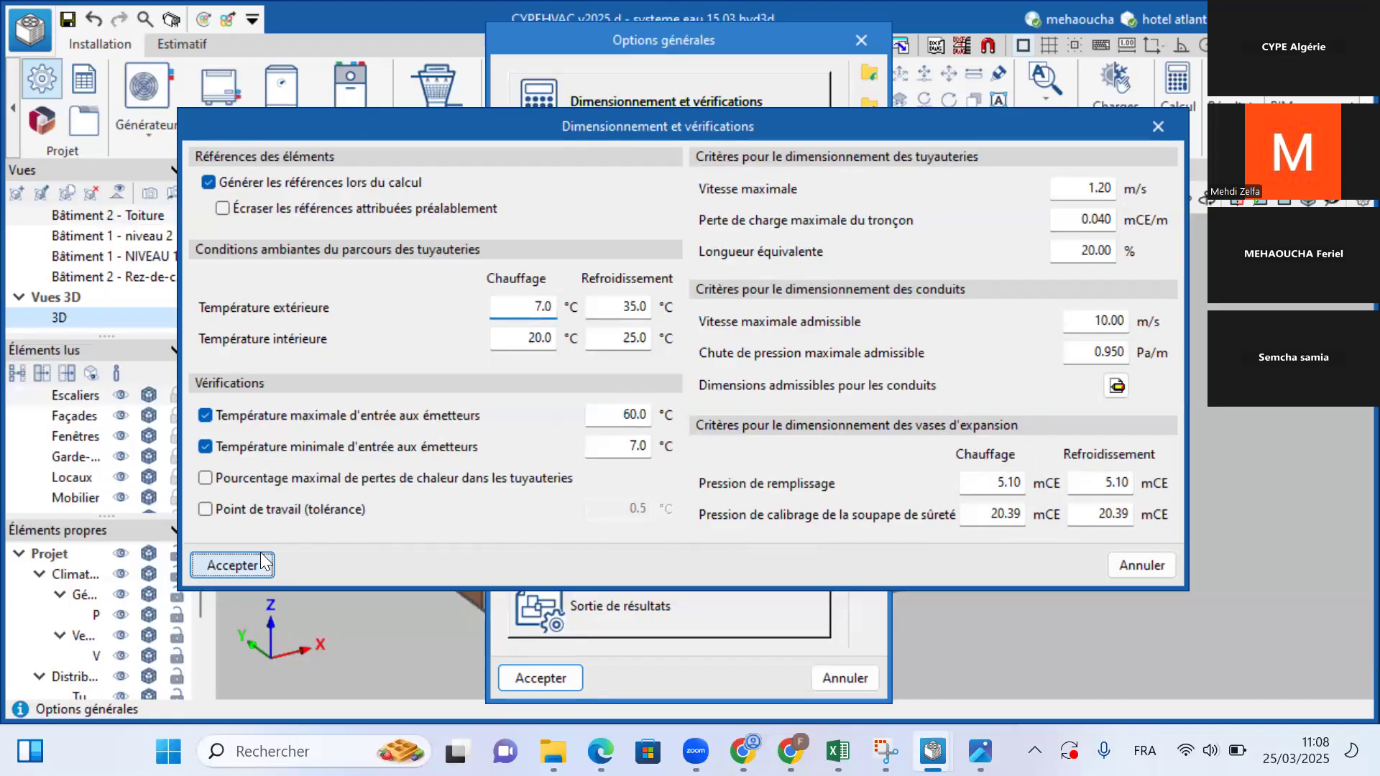
pyautogui.click(237, 565)
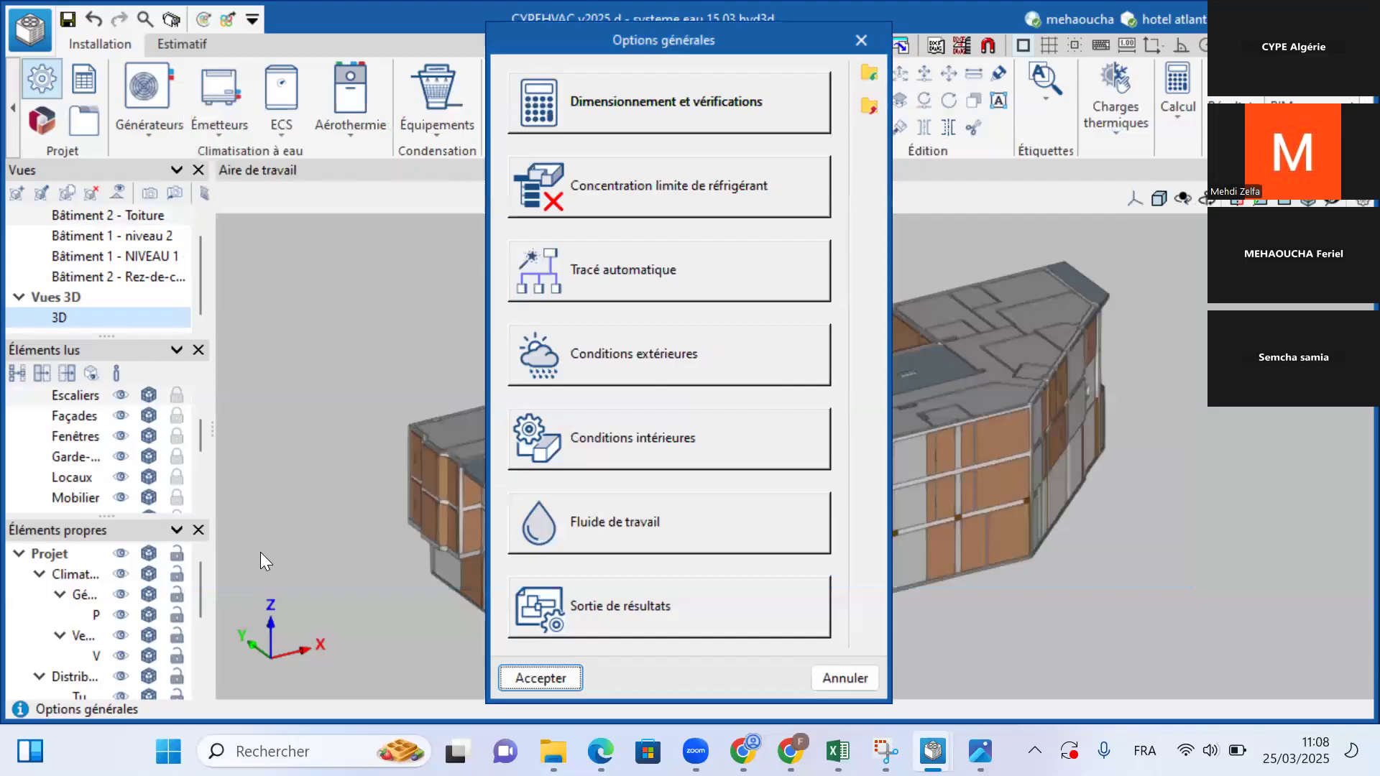
# Step: Review the building types for the R-410A refrigerant concentration limit and keep Catégorie B
pyautogui.click(605, 190)
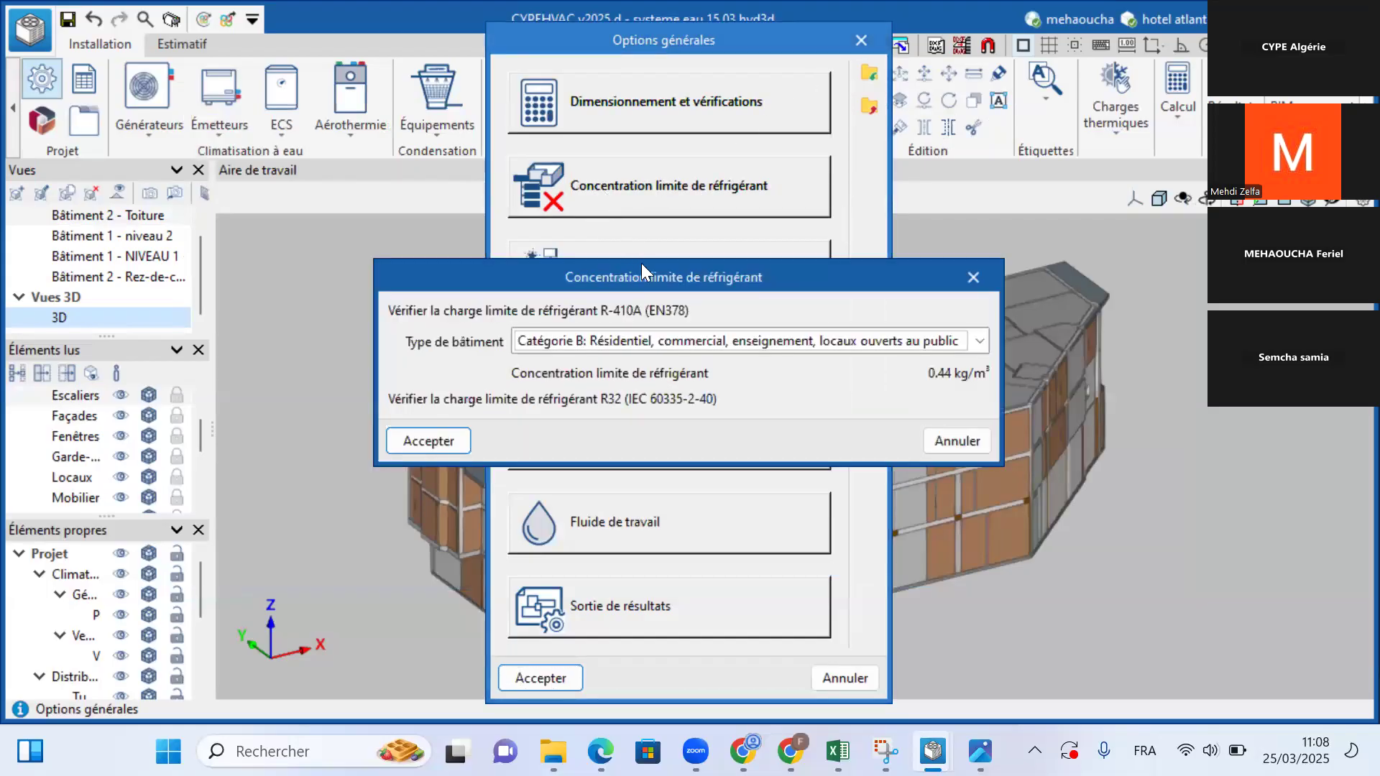
pyautogui.moveTo(645, 275); pyautogui.dragTo(633, 201)
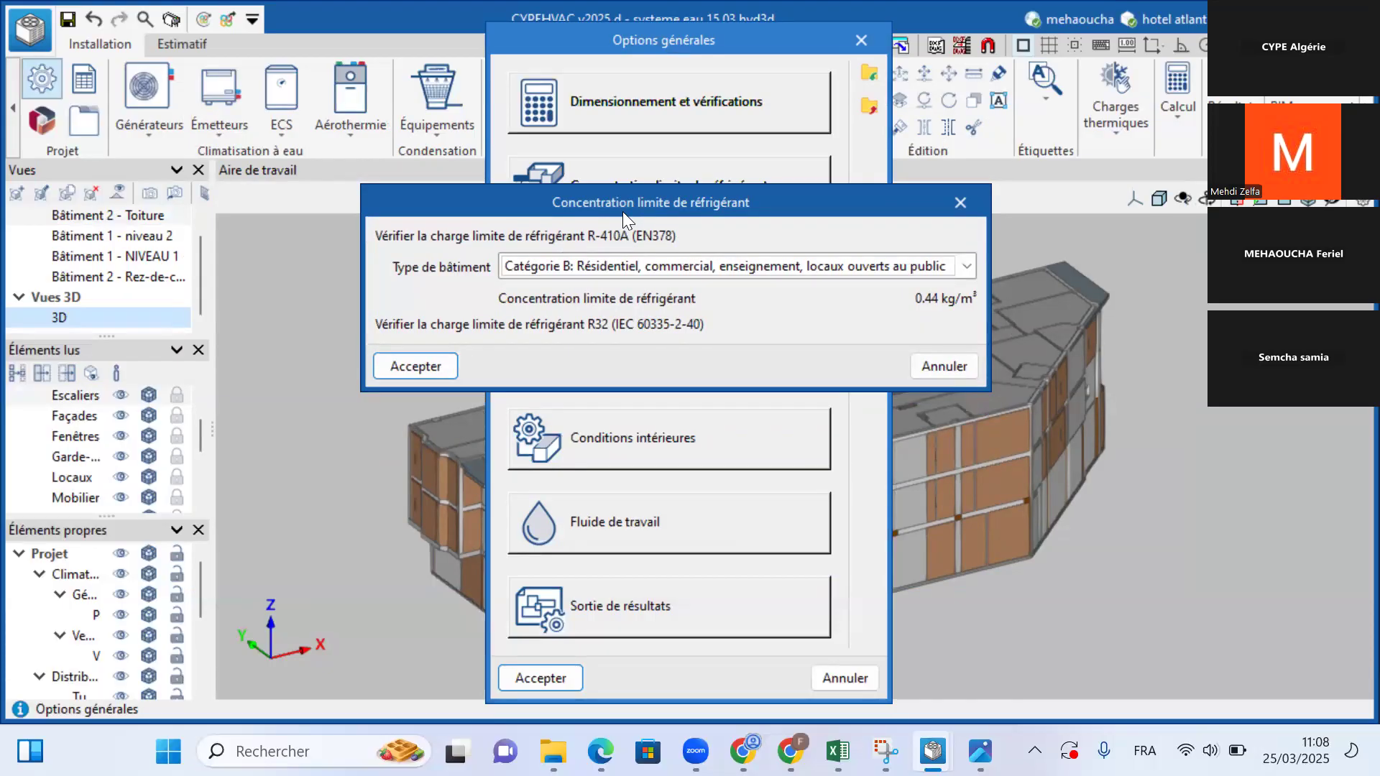
pyautogui.click(543, 271)
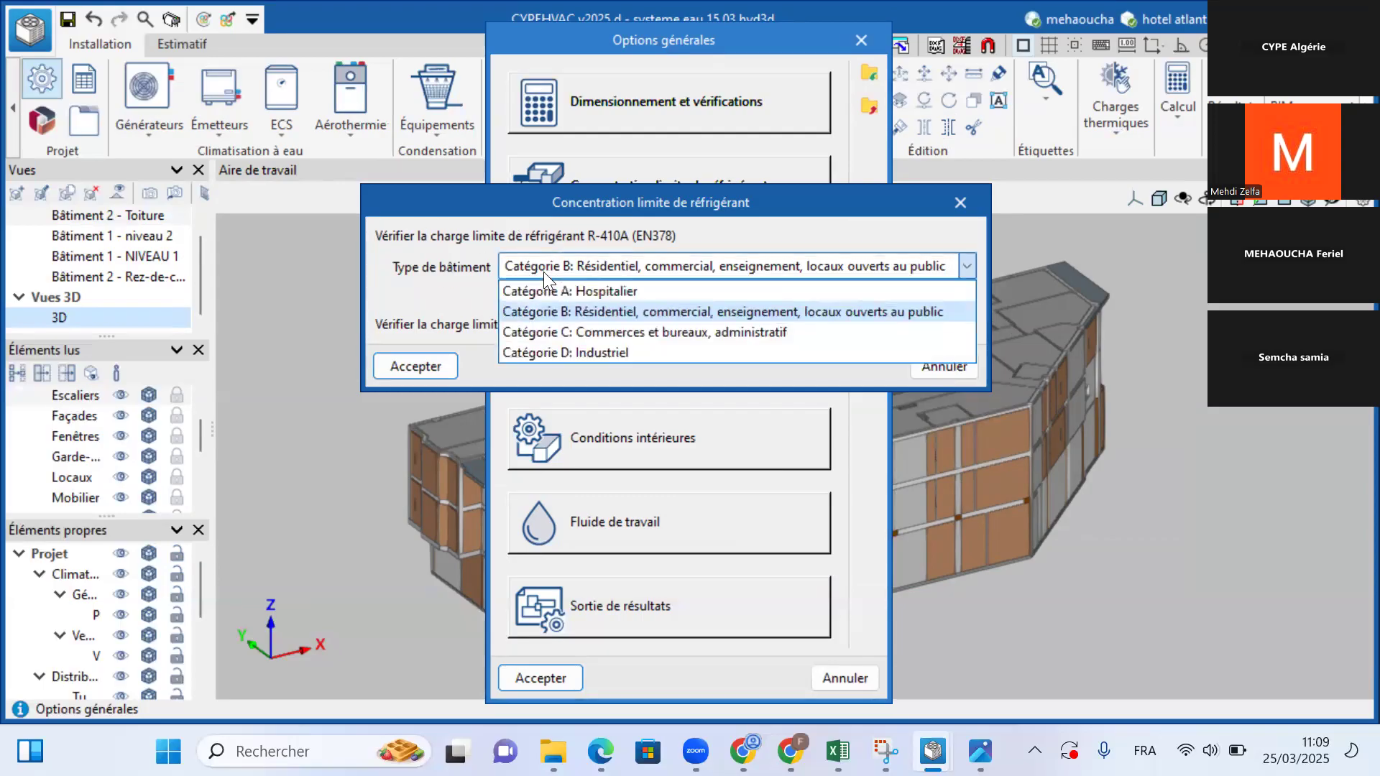
pyautogui.click(585, 268)
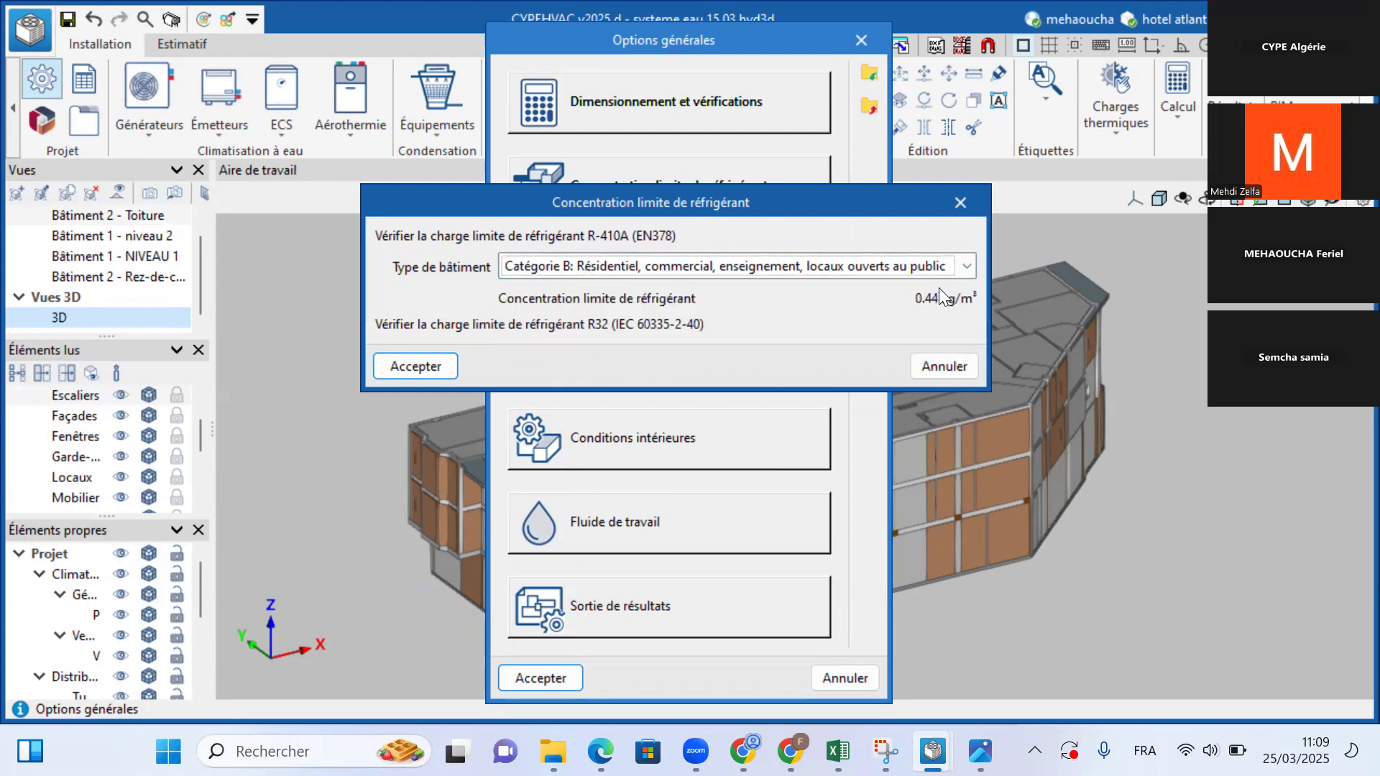
pyautogui.click(415, 366)
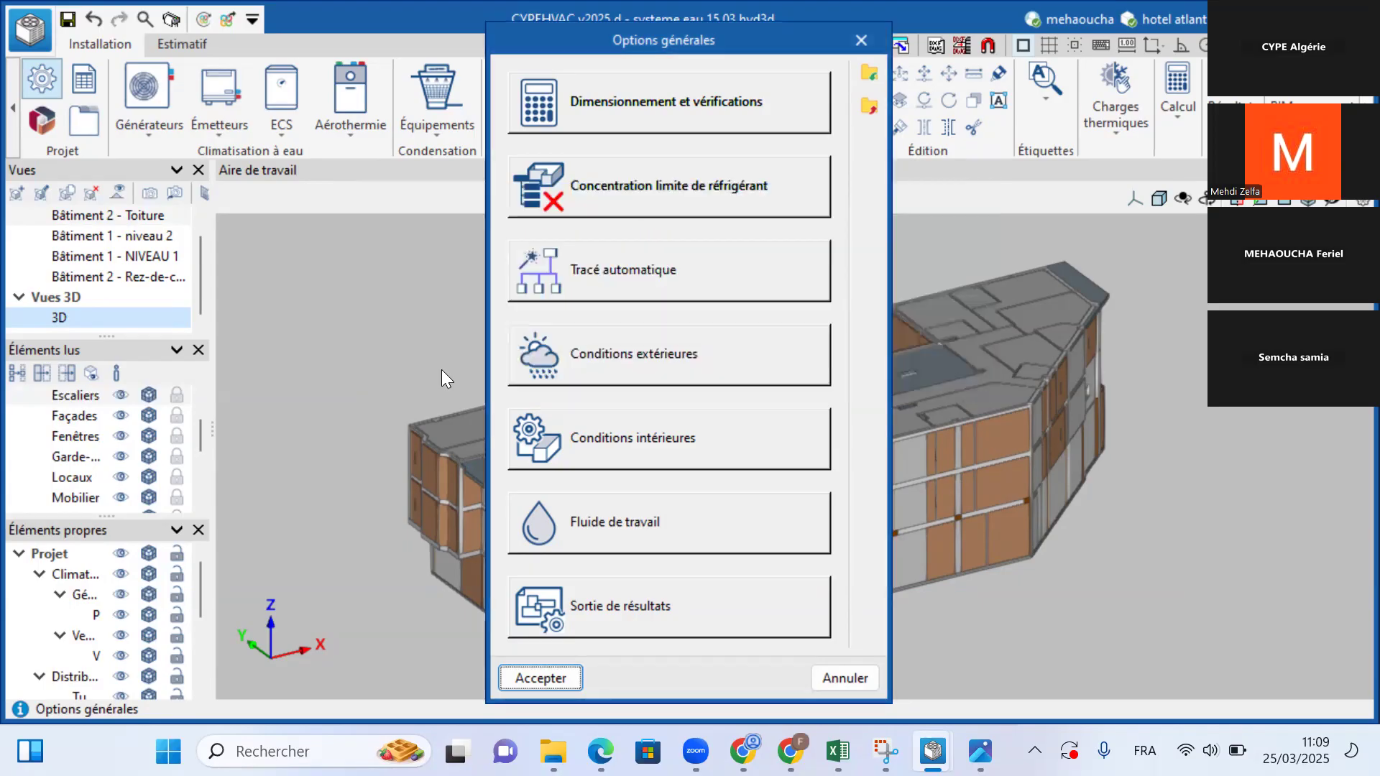
# Step: Examine the automatic layout distances for indoor units, flow boxes, outdoor units and line spacing, and leave without changes
pyautogui.click(683, 291)
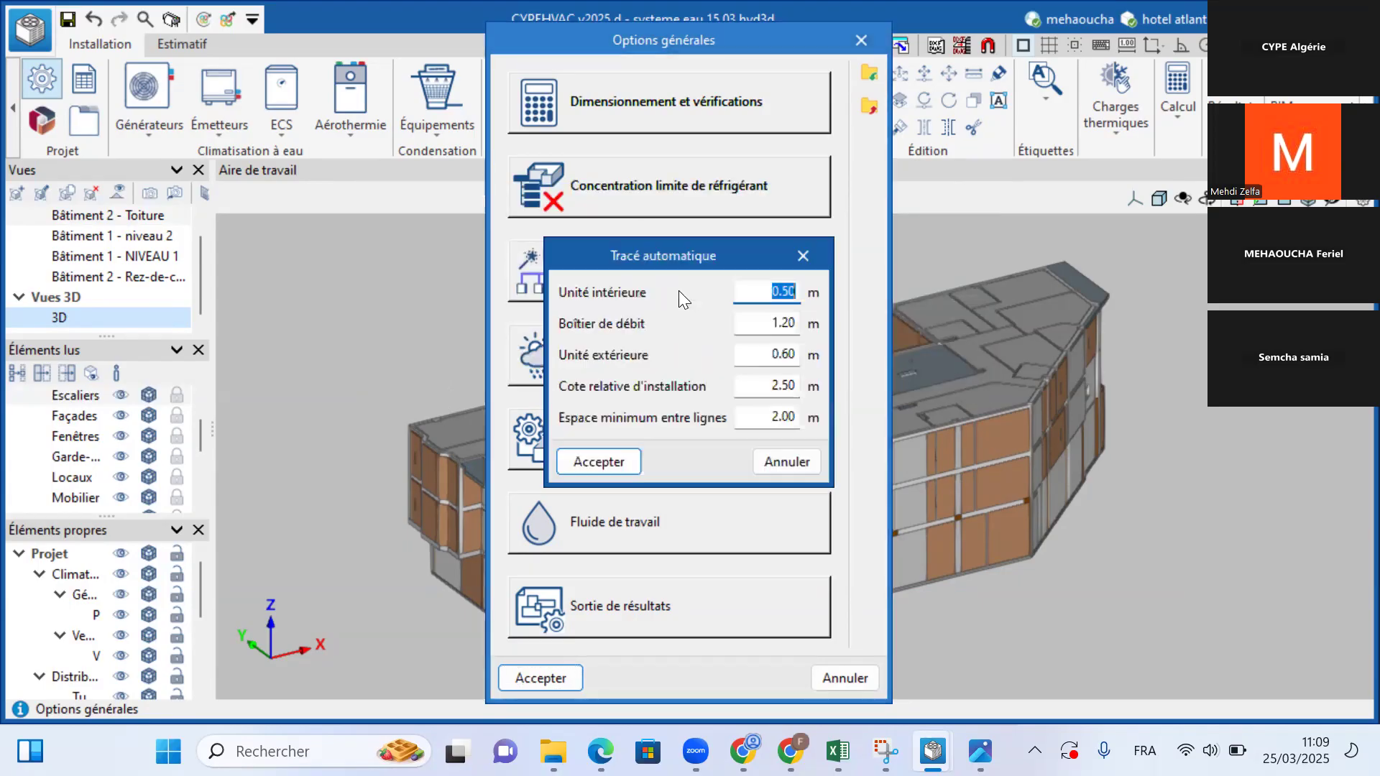
pyautogui.moveTo(655, 256); pyautogui.dragTo(647, 220)
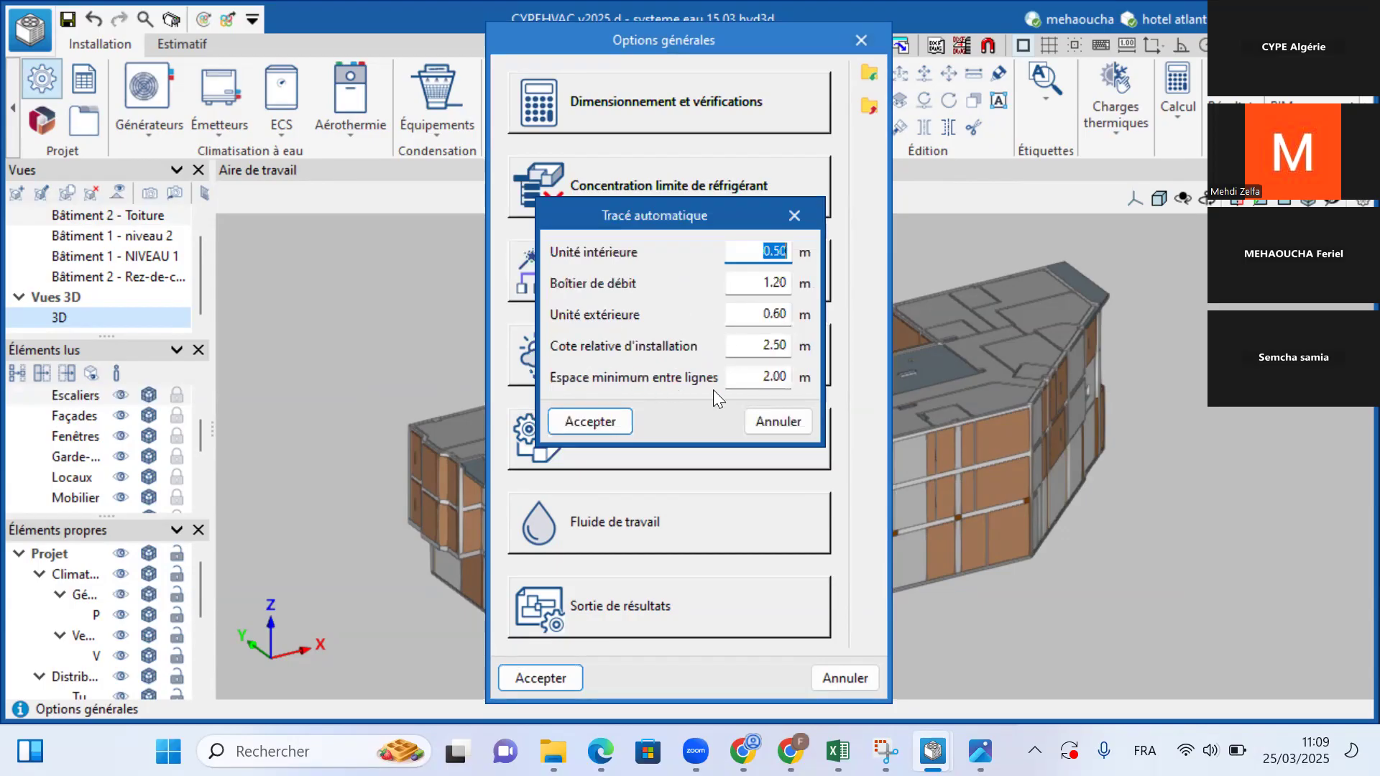
pyautogui.click(771, 421)
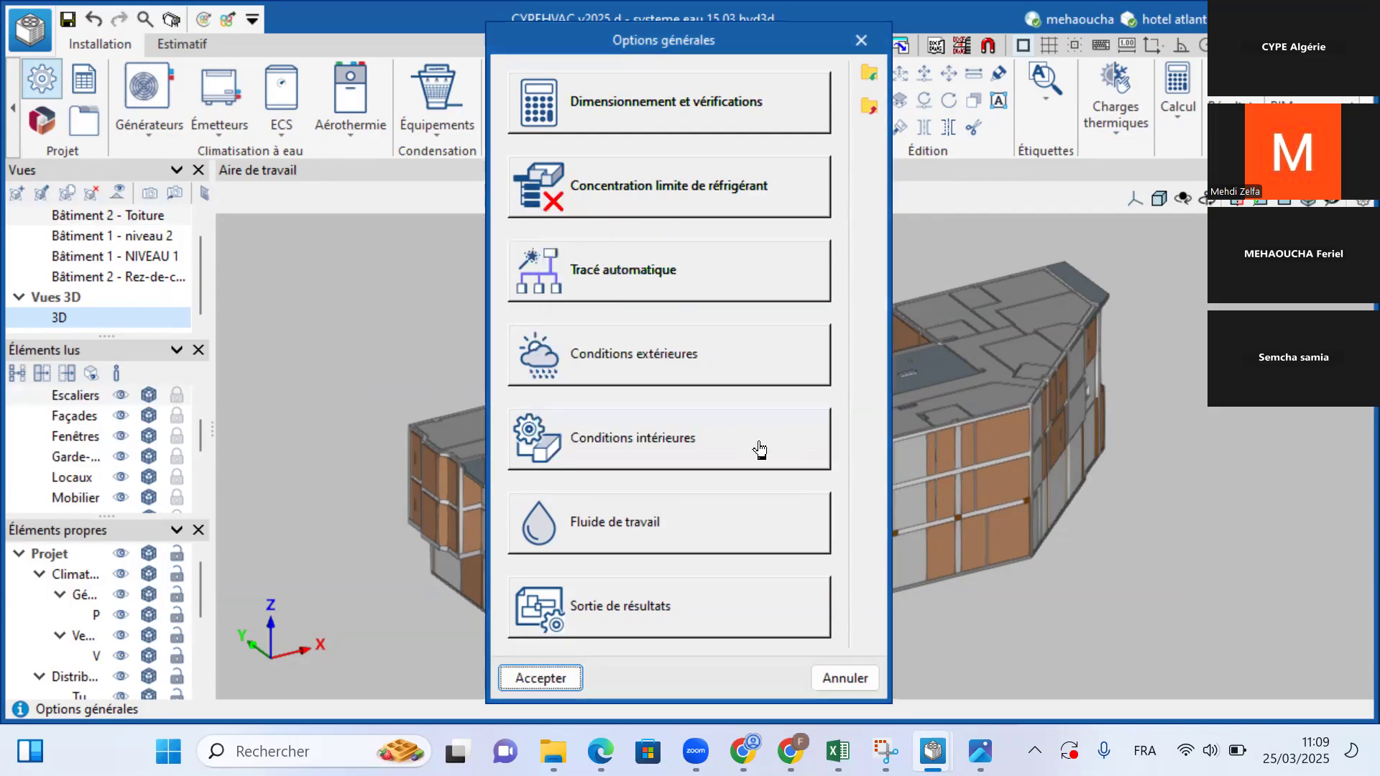
# Step: Set the exterior conditions from the ASHRAE weather data for region 1 - AFRICA, station ADRAR, and accept them
pyautogui.click(610, 355)
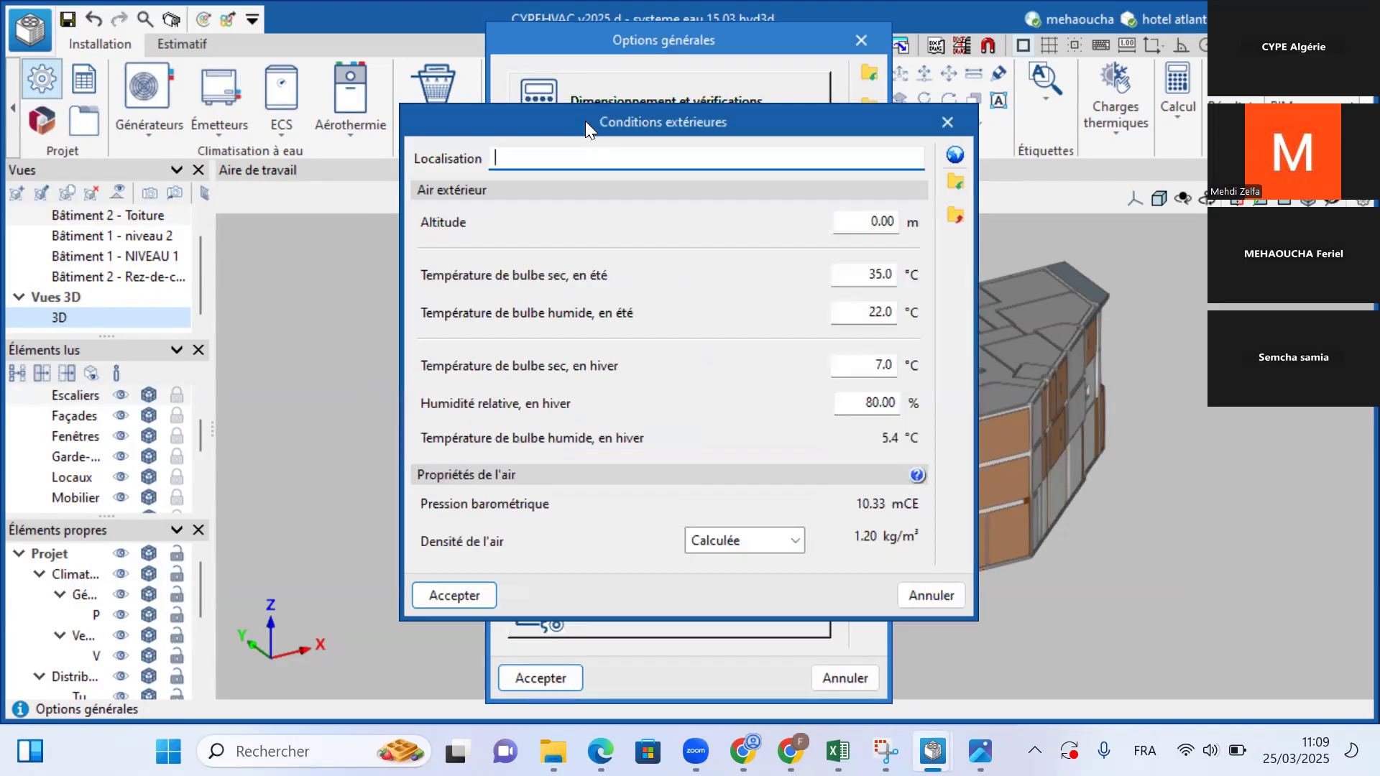
pyautogui.moveTo(585, 120); pyautogui.dragTo(583, 110)
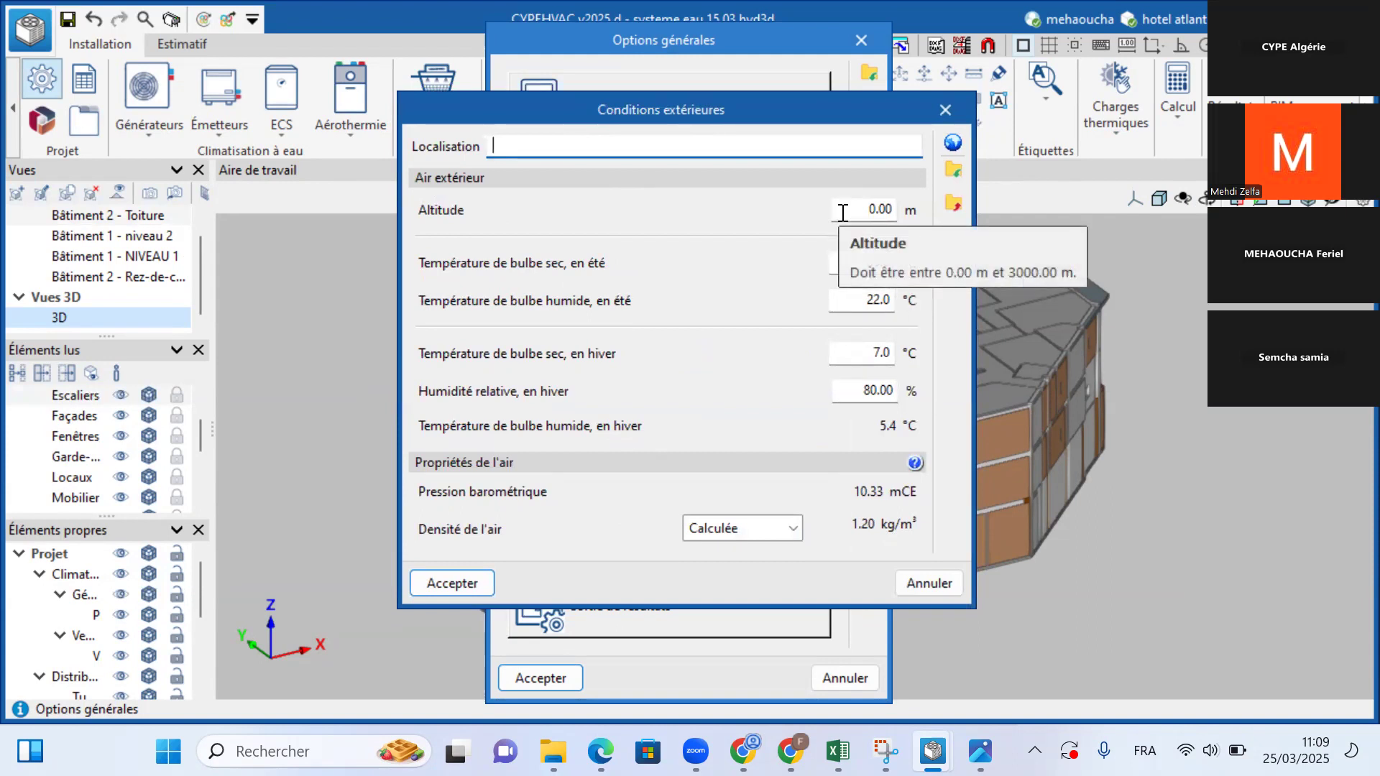
pyautogui.click(953, 143)
pyautogui.moveTo(756, 123); pyautogui.dragTo(740, 103)
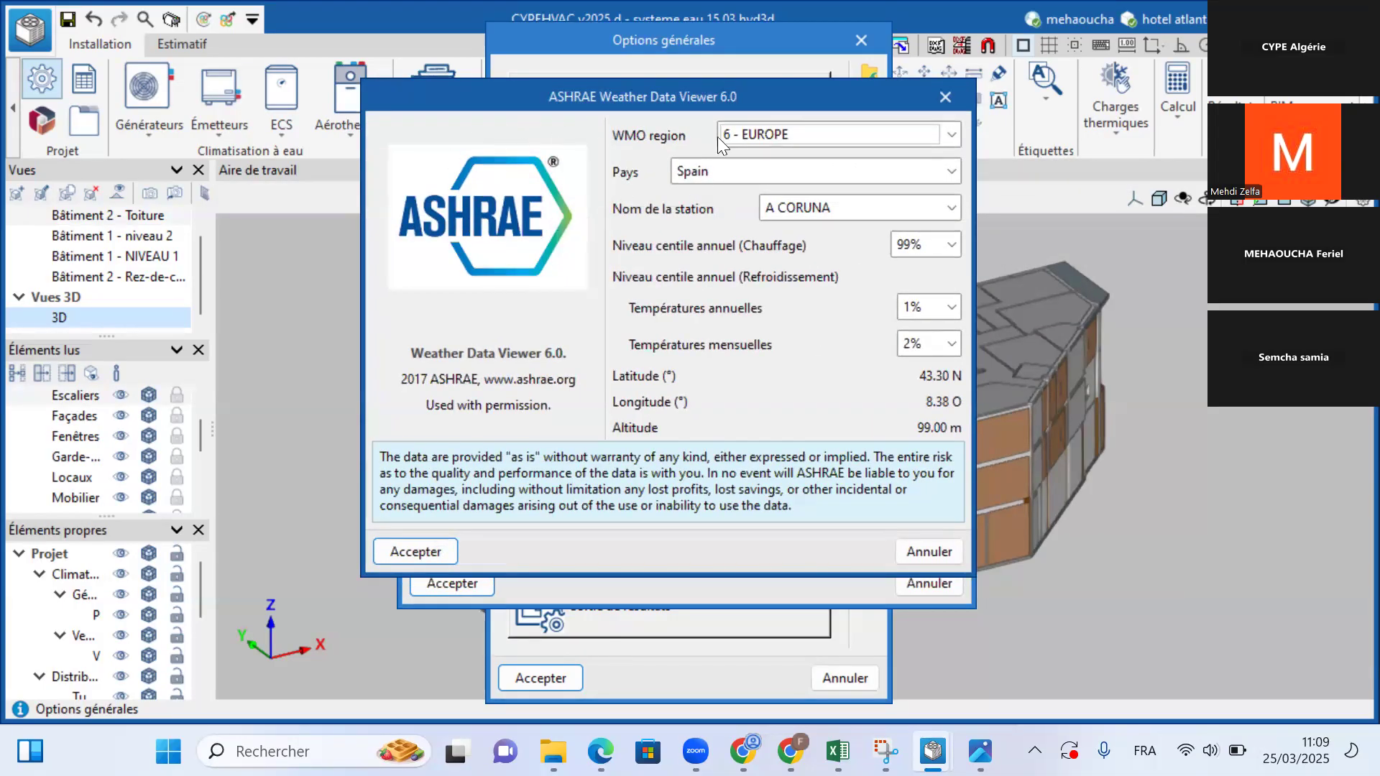
pyautogui.click(749, 133)
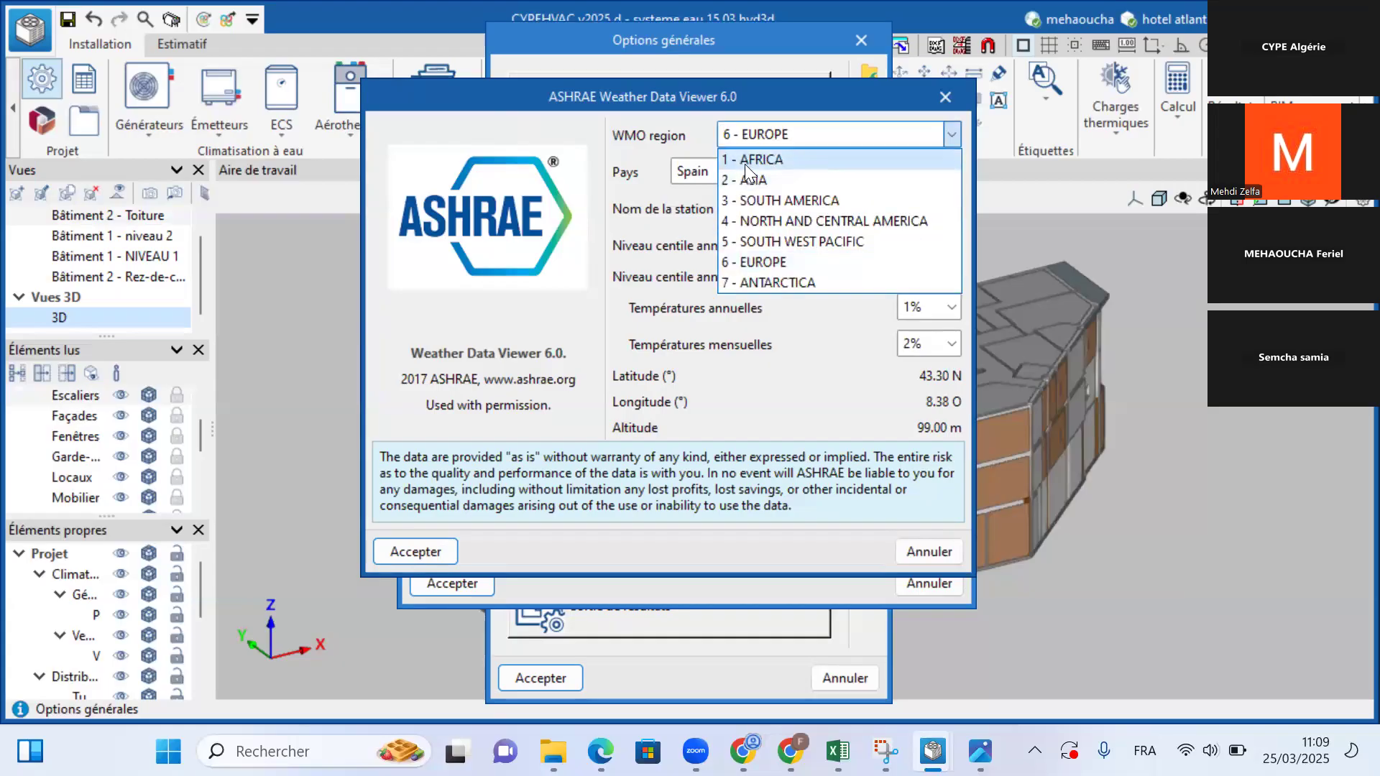
pyautogui.click(744, 164)
pyautogui.click(742, 167)
pyautogui.scroll(12, 747, 223)
pyautogui.click(750, 191)
pyautogui.click(440, 553)
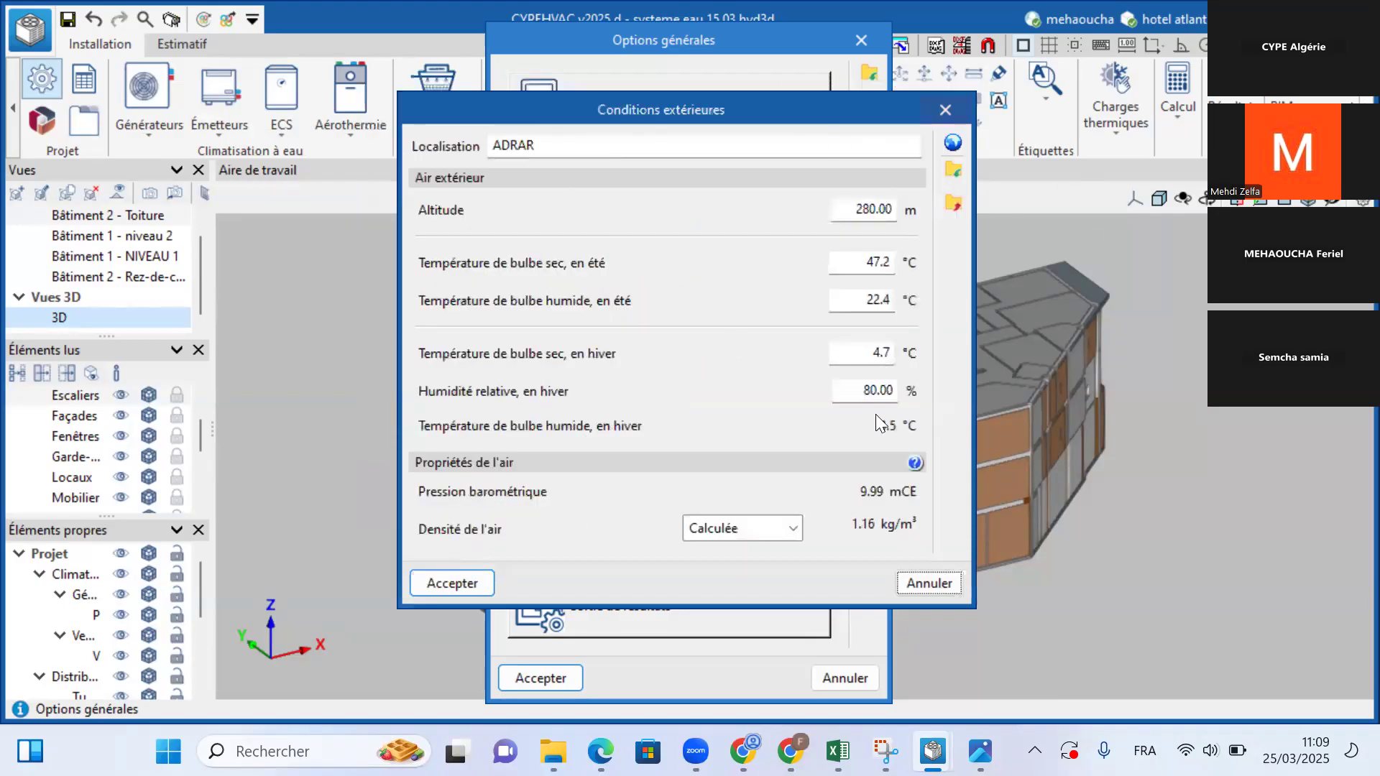
pyautogui.click(429, 583)
# Step: Review the interior conditions for cooling, relative humidity and heating, and accept them
pyautogui.click(681, 454)
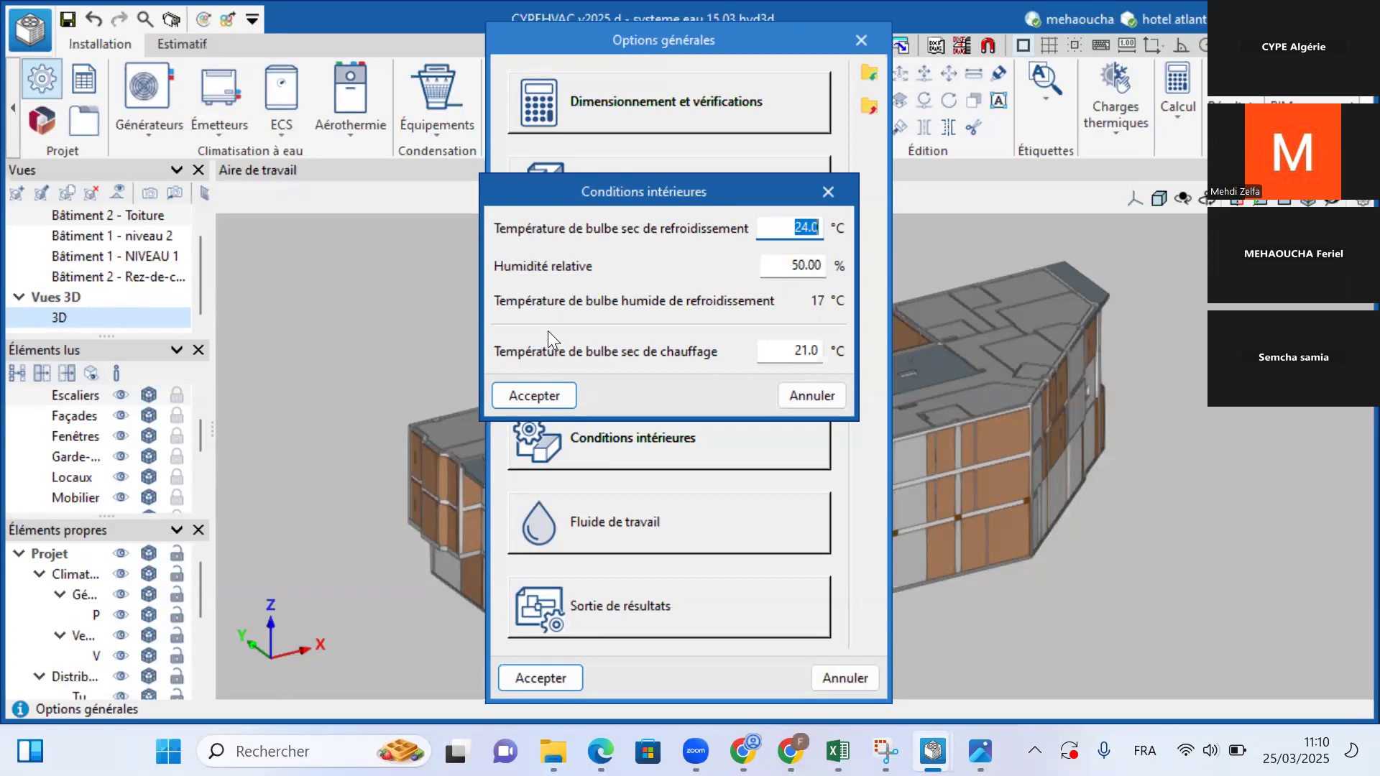
pyautogui.click(792, 265)
pyautogui.click(540, 400)
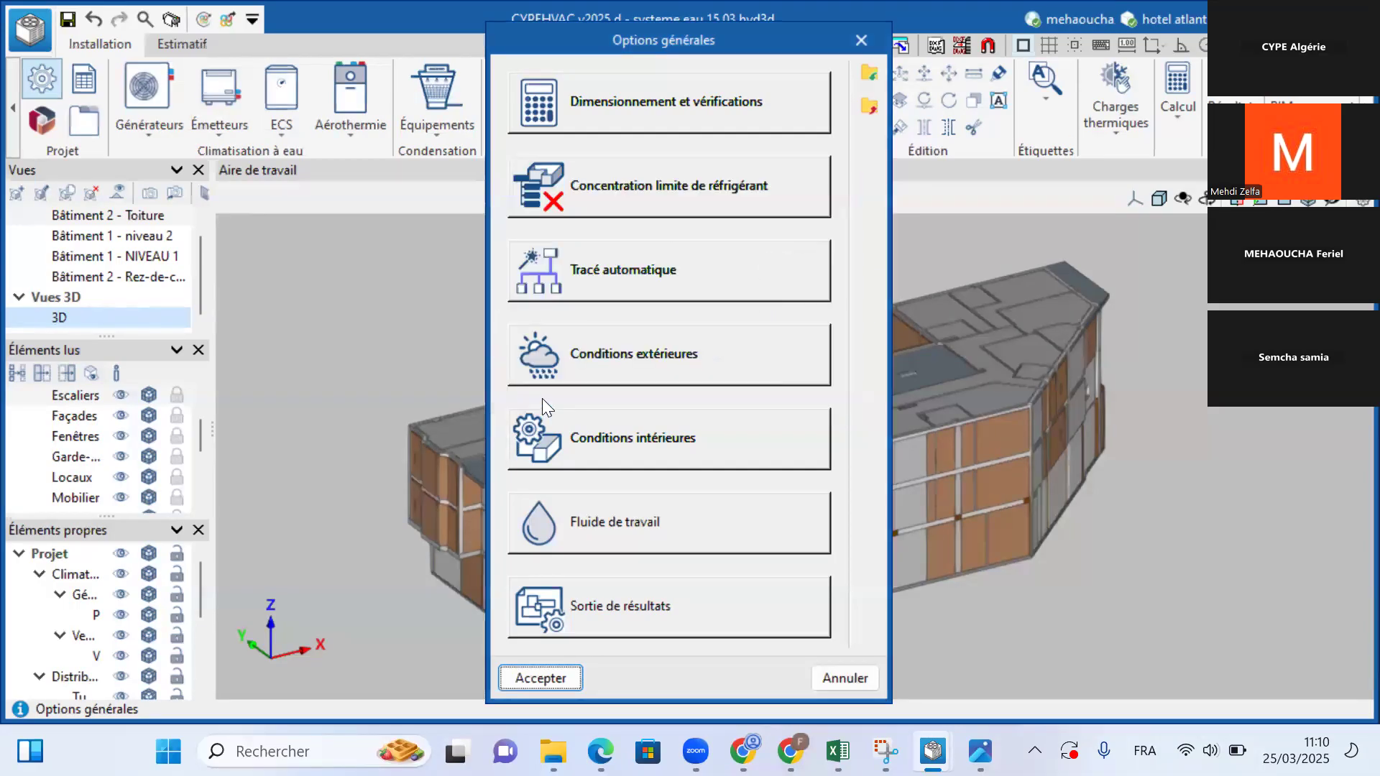
# Step: Examine the working fluid's table of density, specific heat and viscosity by temperature, and close it without changes
pyautogui.click(641, 535)
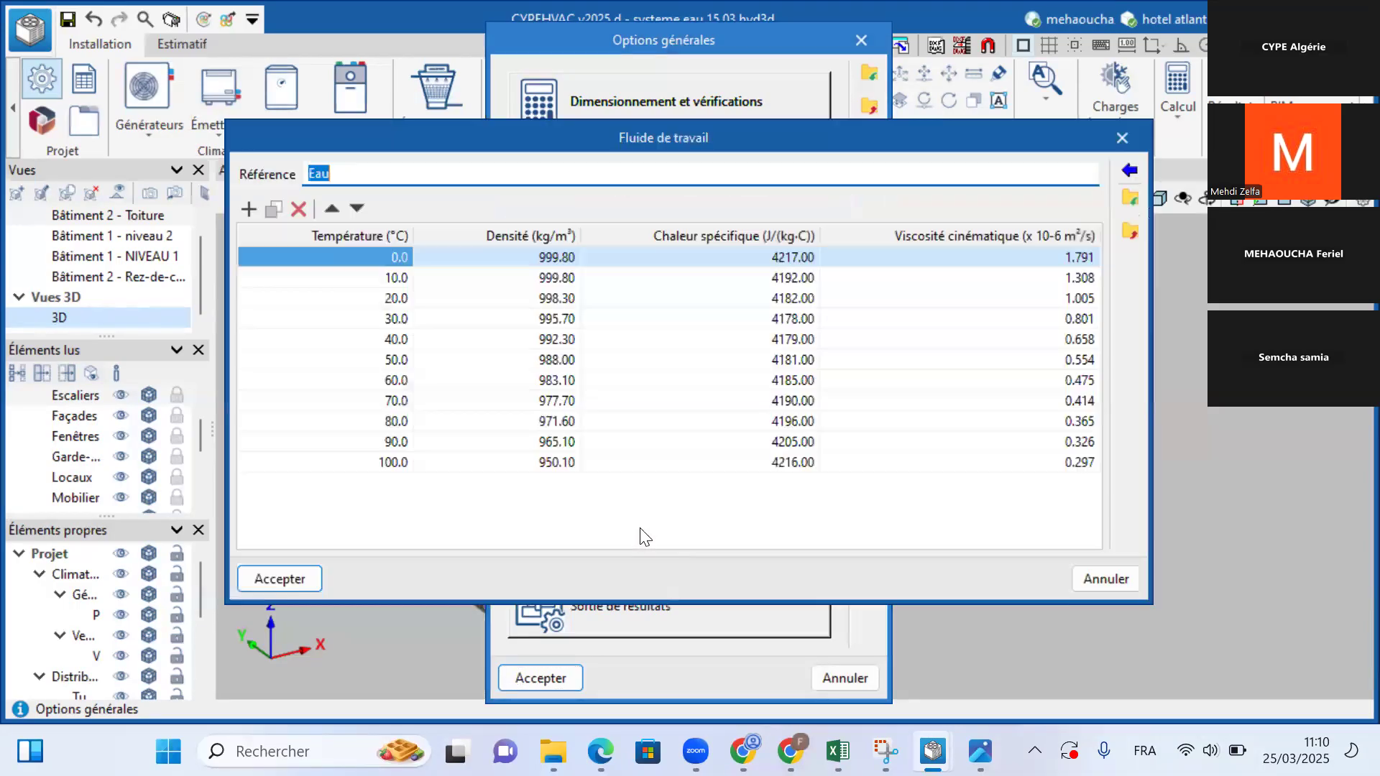
pyautogui.moveTo(554, 139); pyautogui.dragTo(483, 110)
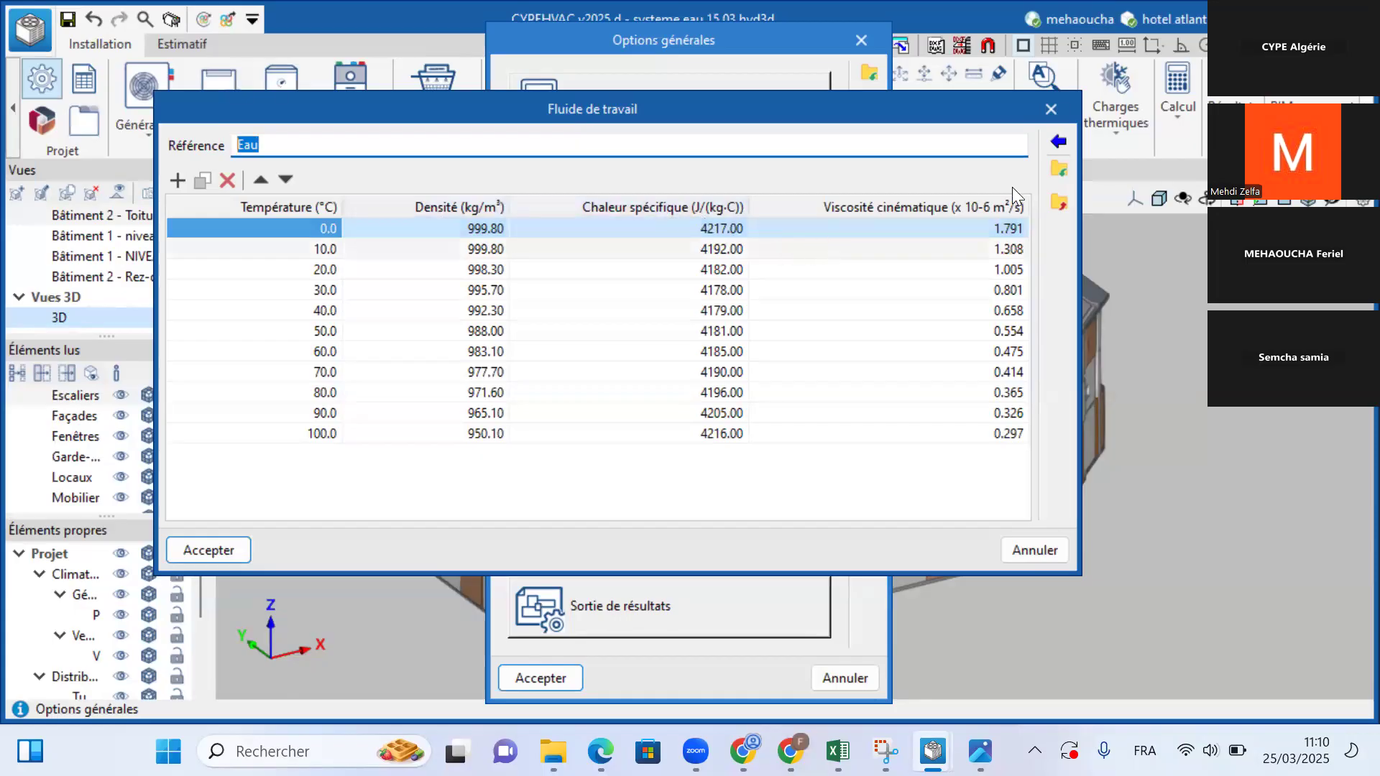
pyautogui.click(1059, 117)
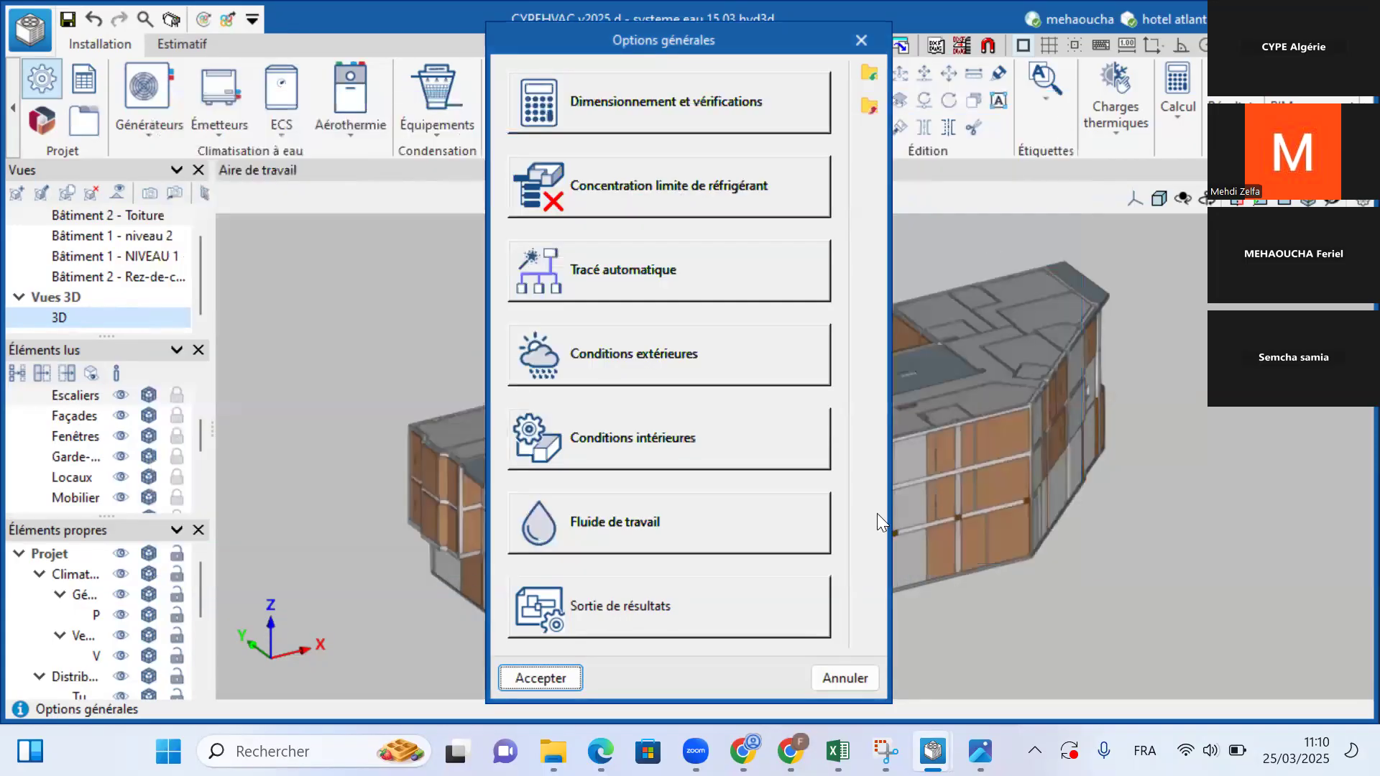
# Step: Examine the results output options and the predefined plan symbols, accepting the symbol list with nothing selected
pyautogui.click(561, 591)
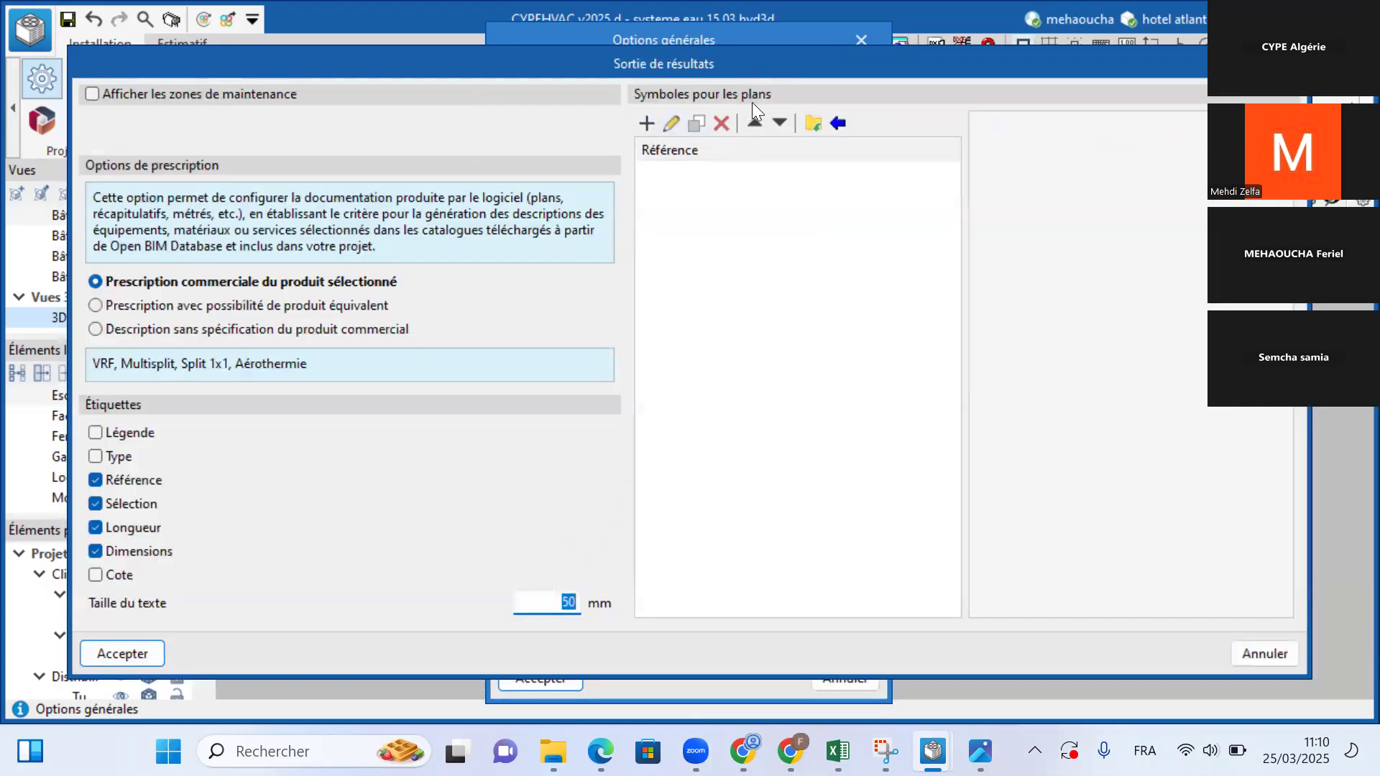
pyautogui.click(647, 123)
pyautogui.press('Escape')
pyautogui.click(838, 121)
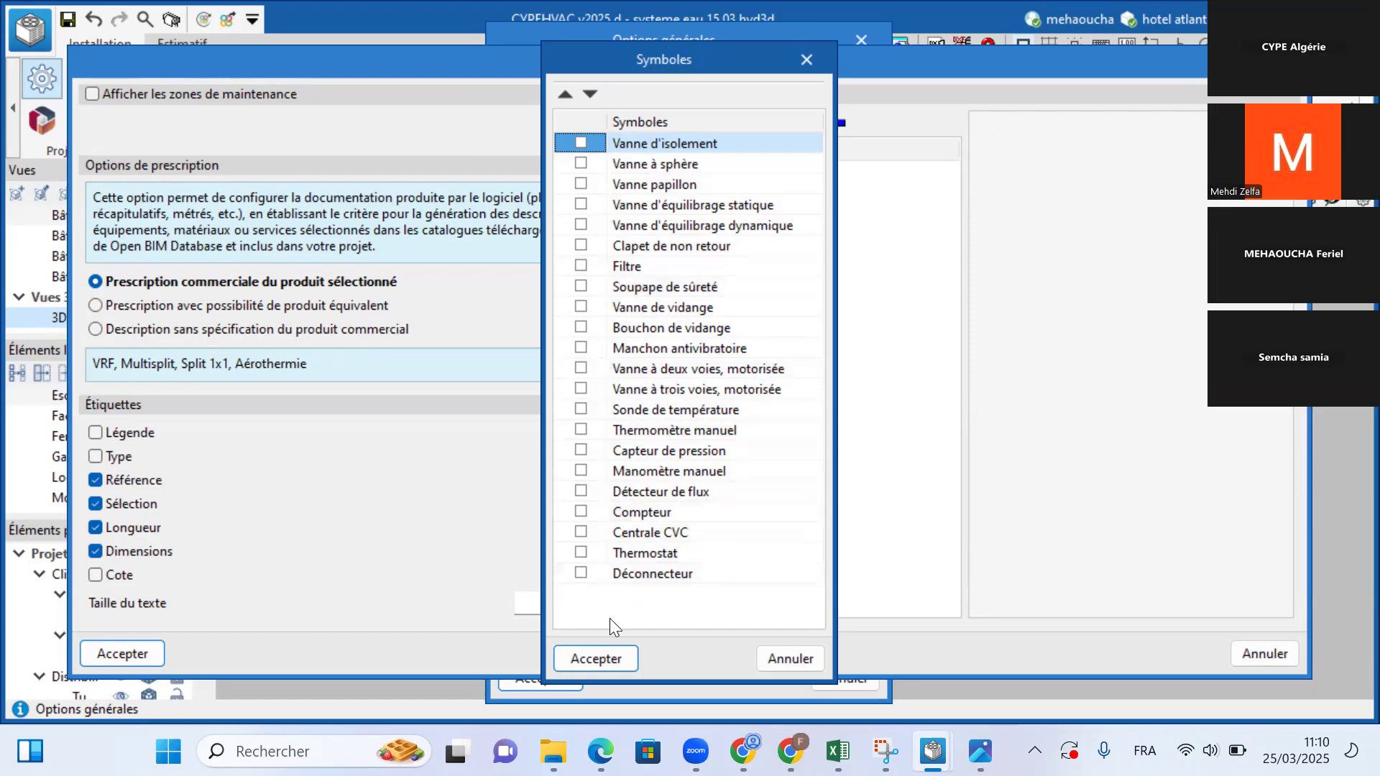
pyautogui.click(616, 660)
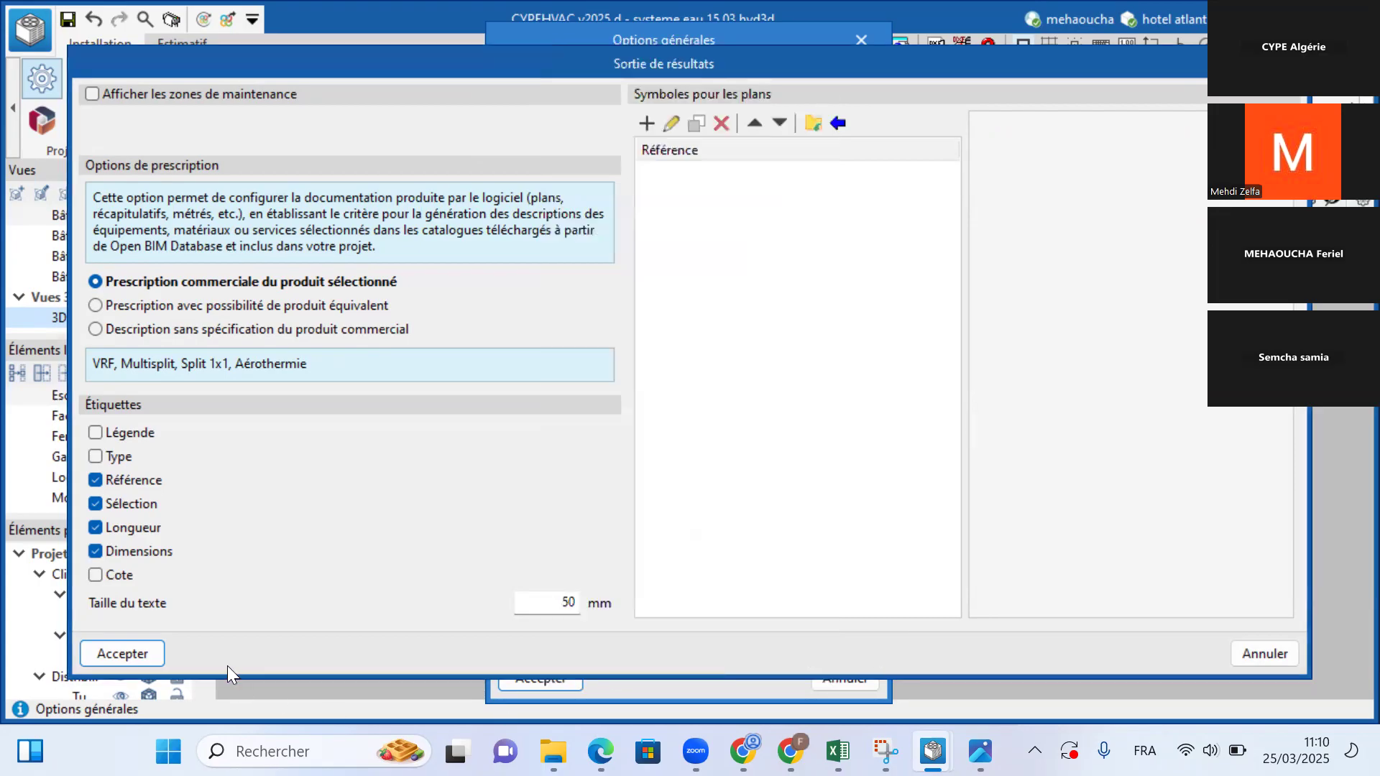
# Step: Accept the results output settings and close the general options with acceptance
pyautogui.click(141, 659)
pyautogui.click(535, 678)
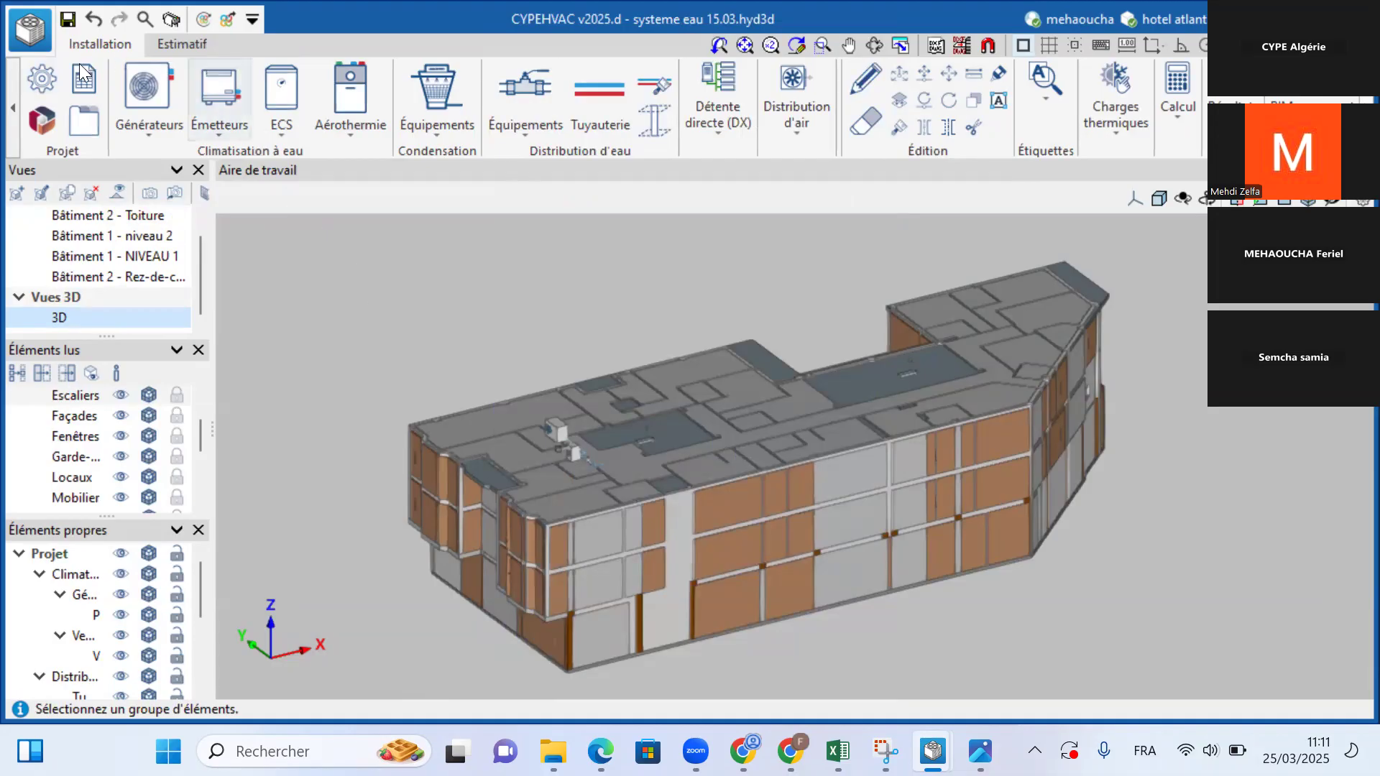
# Step: Filter the manufacturer catalogues by the categories Pompes à chaleur air-eau, Pompes à chaleur eau-eau, Ventilo-convecteurs and Tuyauteries
pyautogui.click(41, 122)
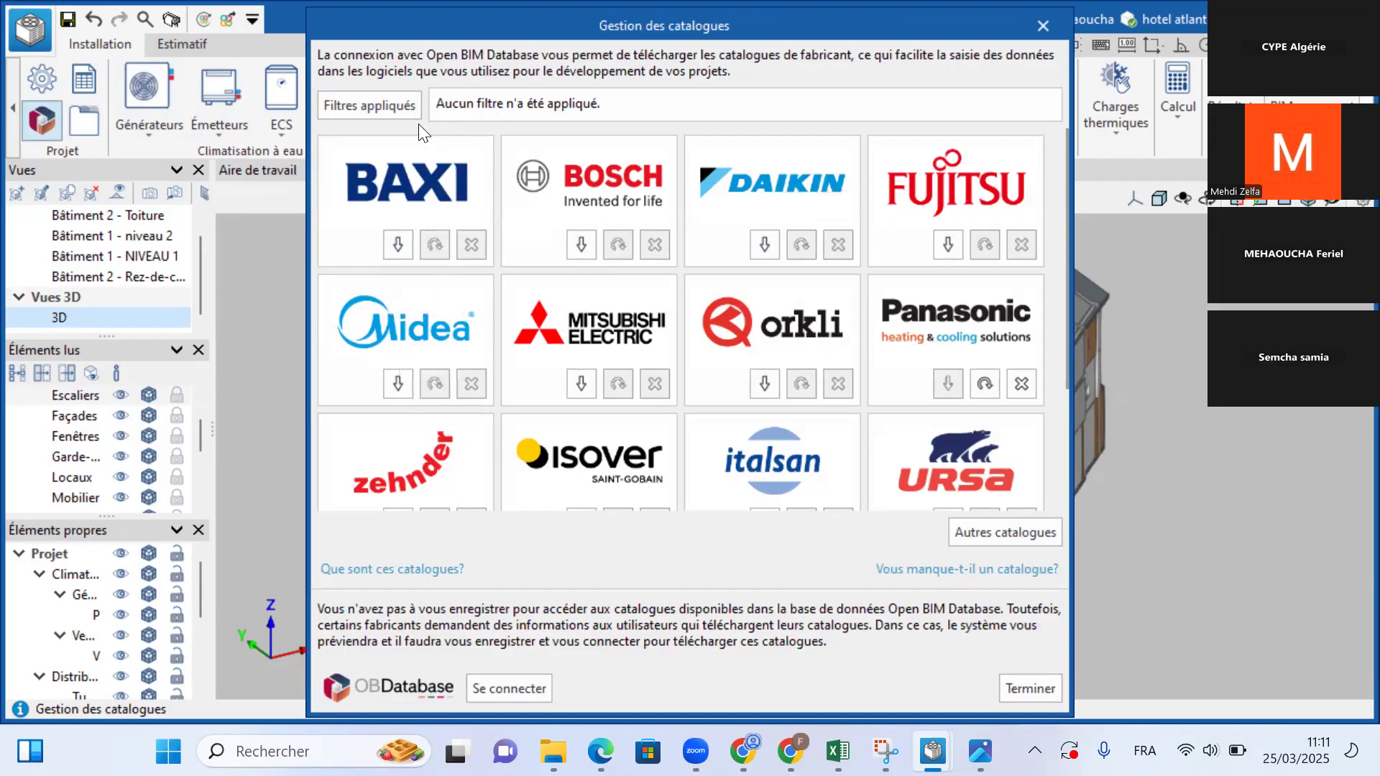
pyautogui.click(378, 106)
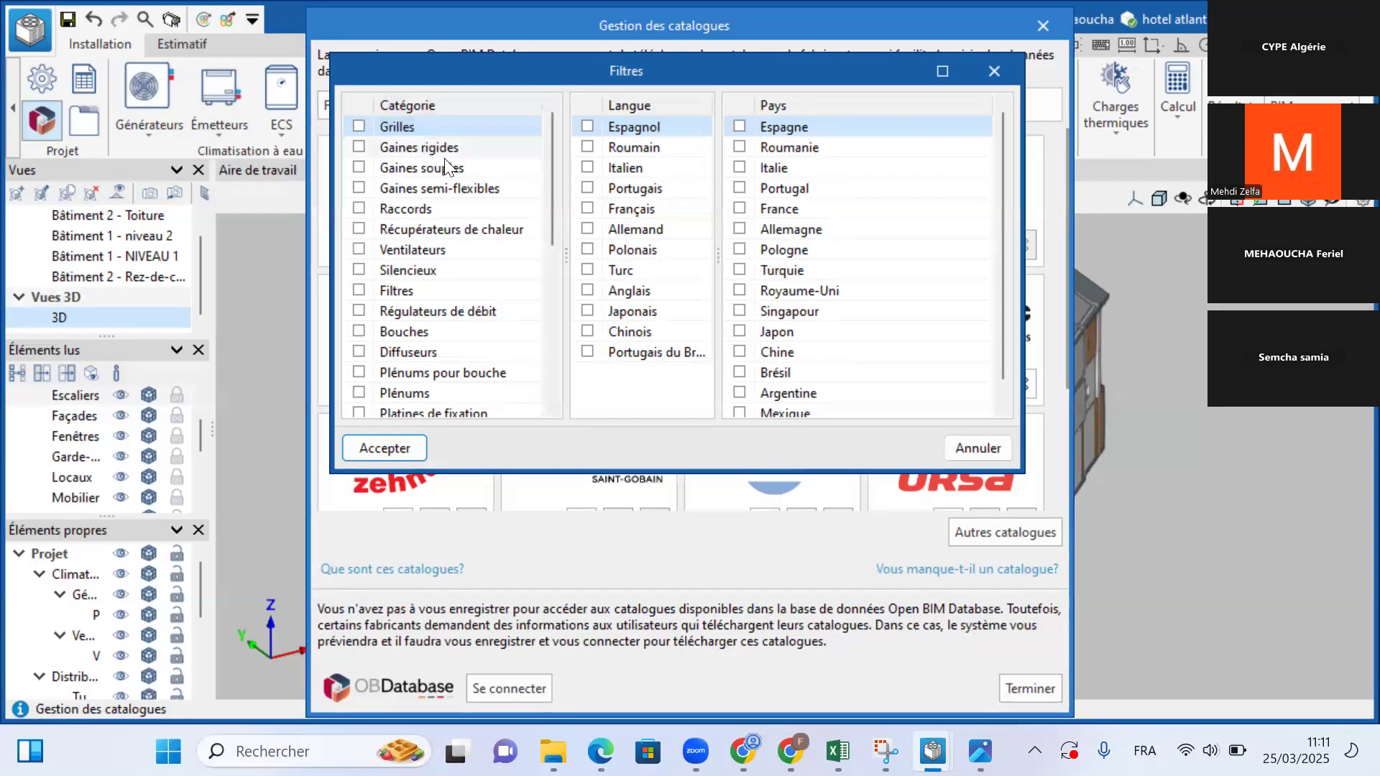
pyautogui.scroll(-1, 440, 266)
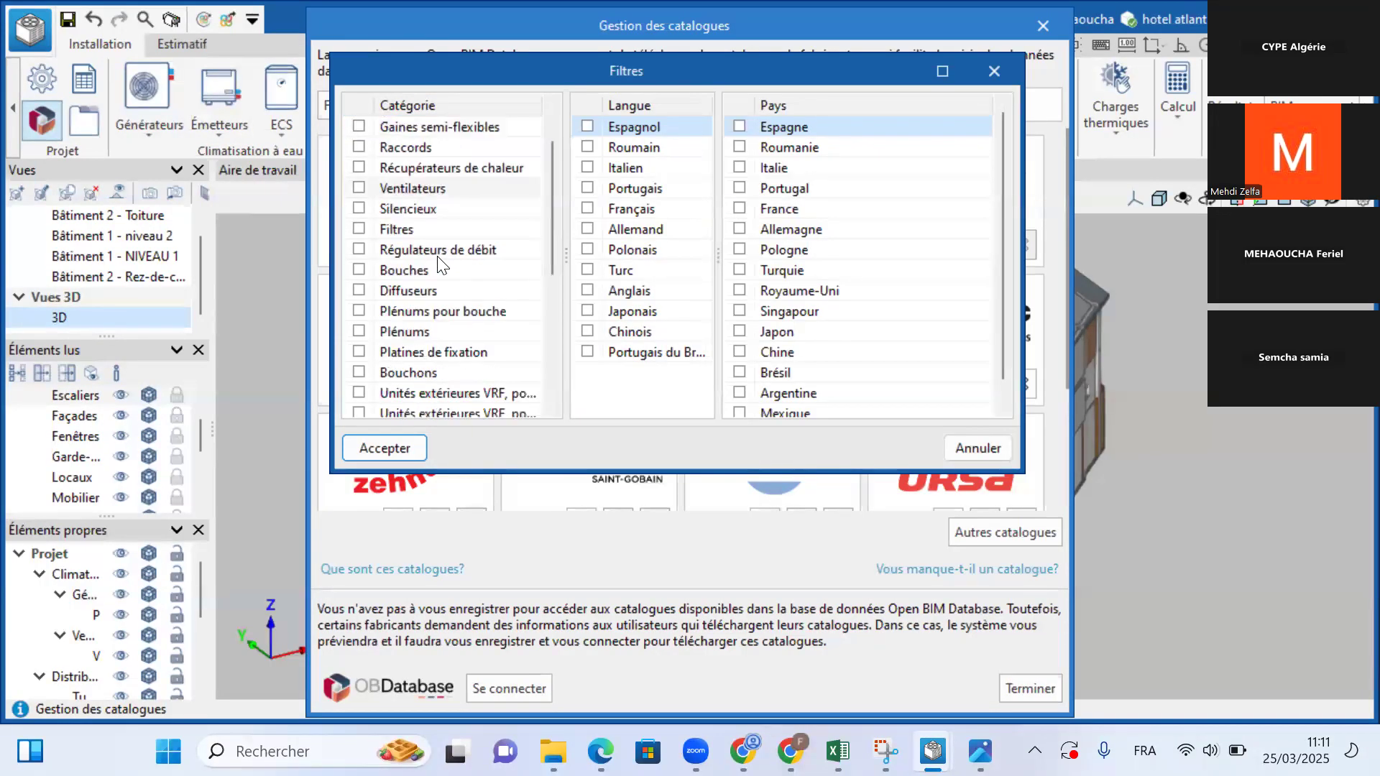
pyautogui.scroll(-1, 439, 265)
pyautogui.scroll(-1, 438, 261)
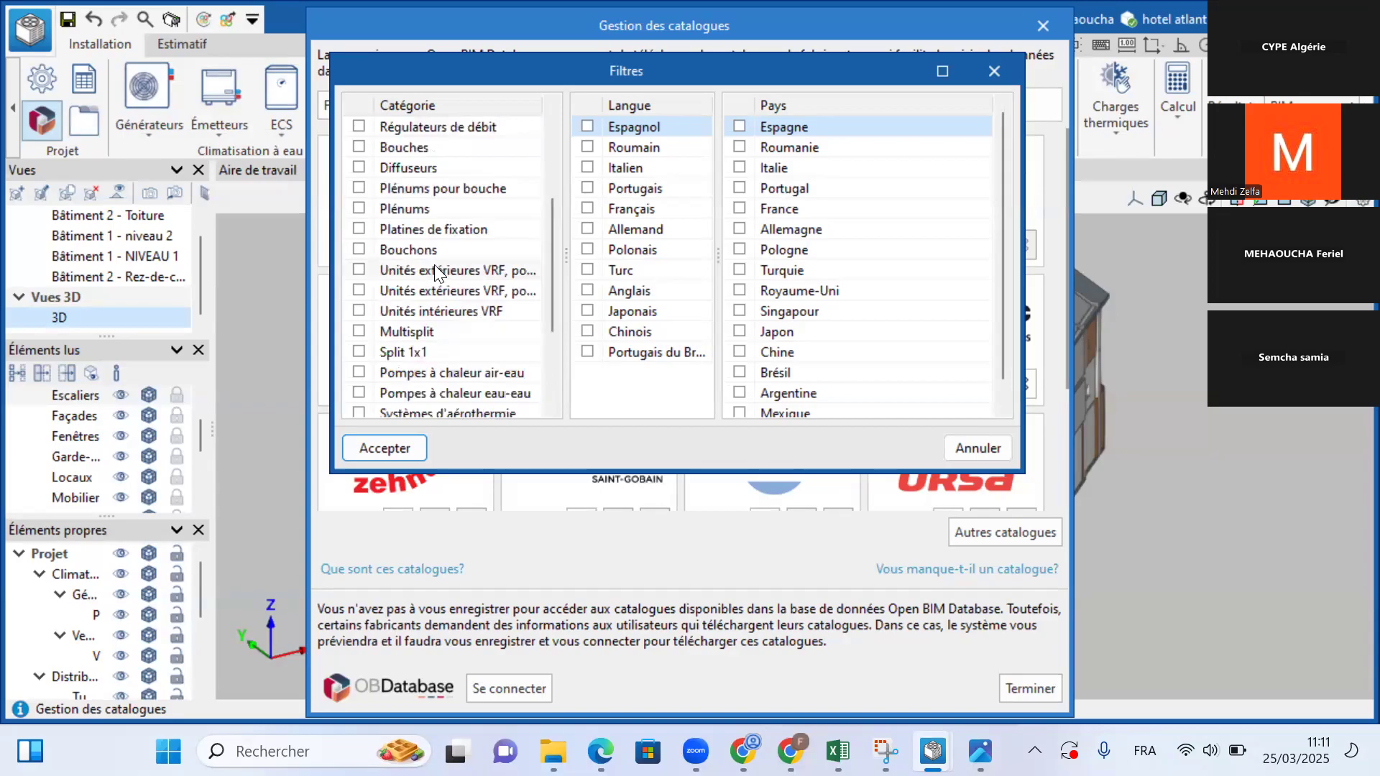
pyautogui.scroll(-1, 434, 265)
pyautogui.click(358, 312)
pyautogui.click(355, 331)
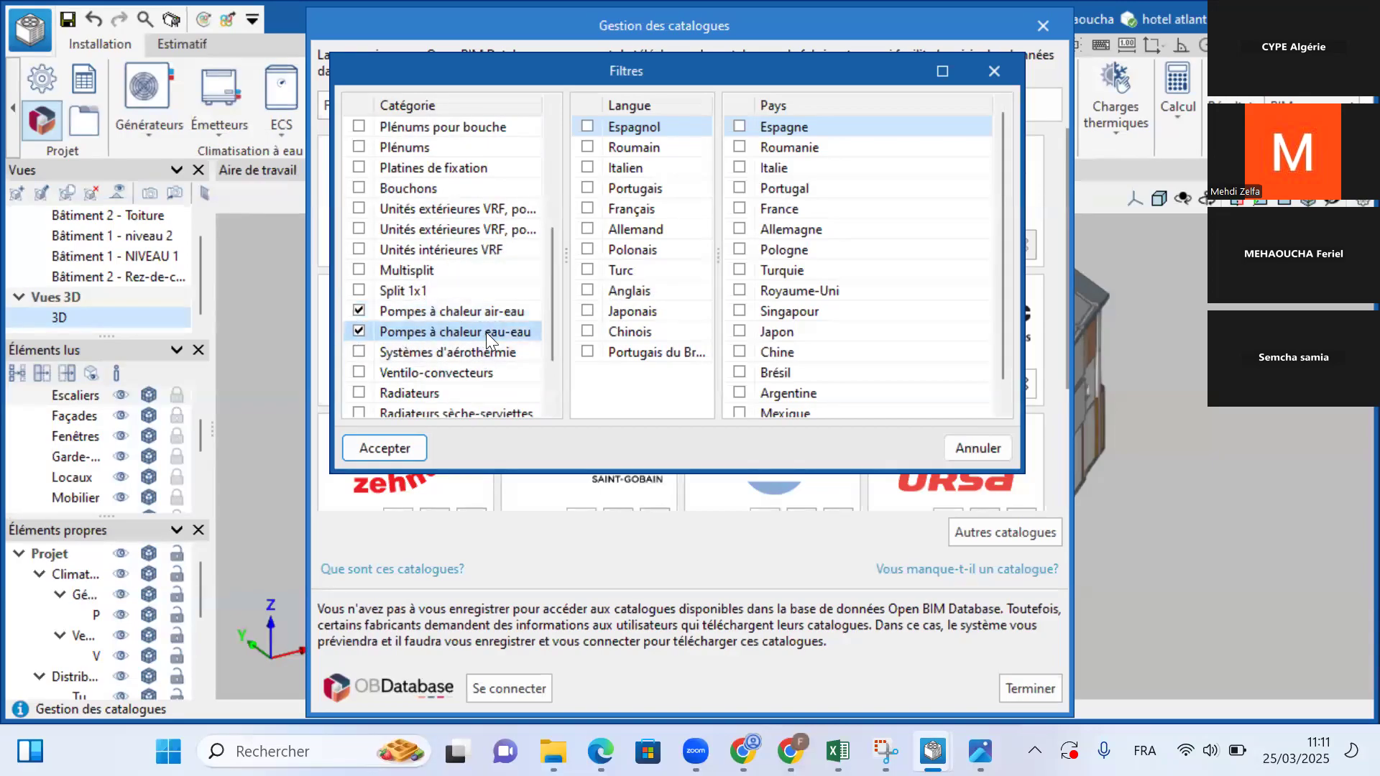
pyautogui.scroll(-1, 374, 350)
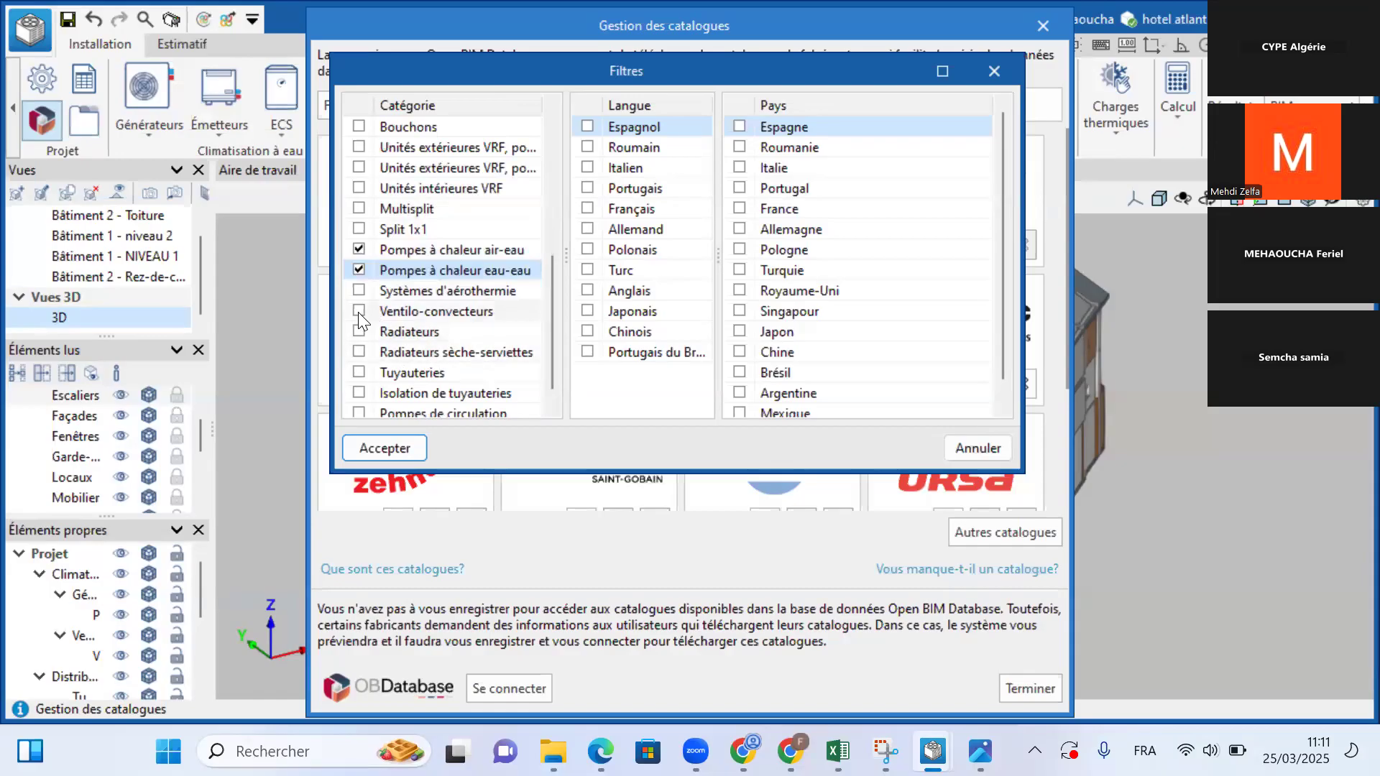
pyautogui.click(358, 312)
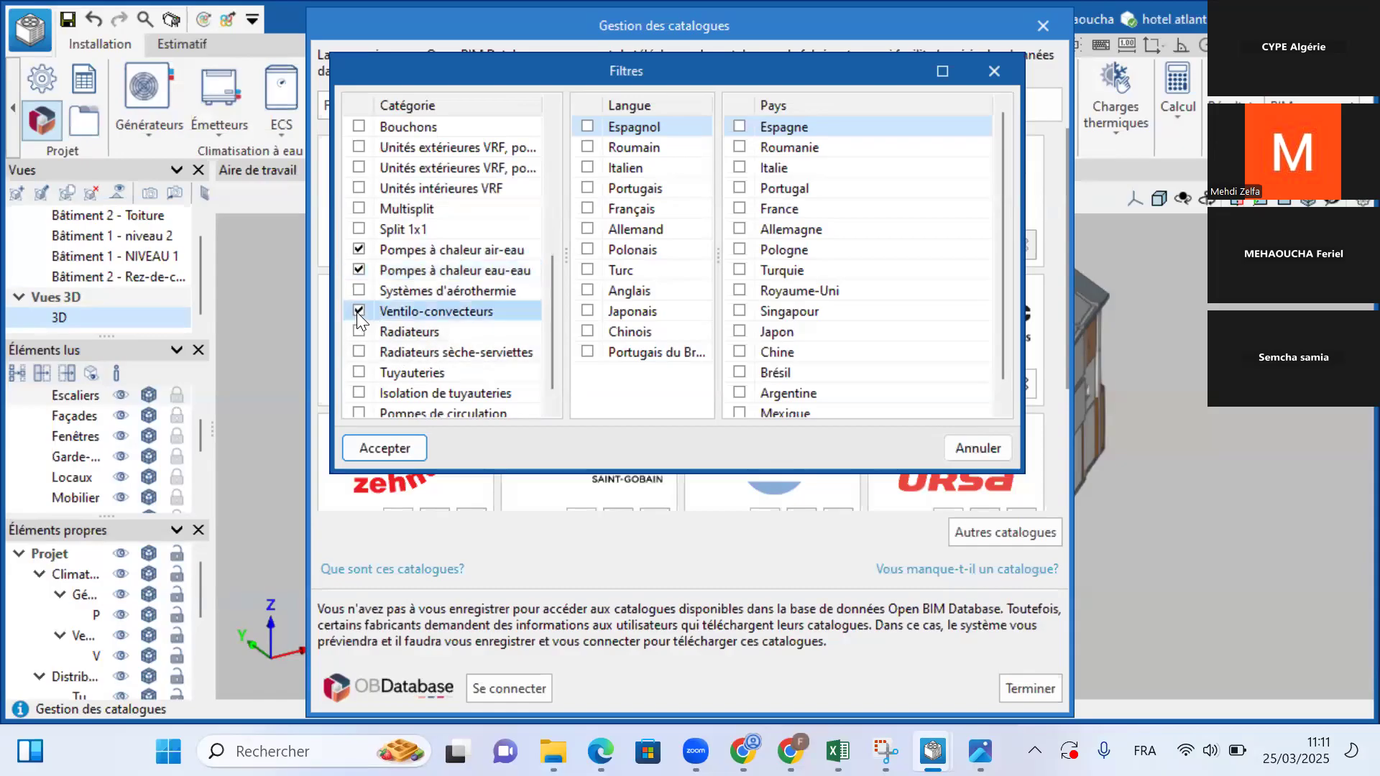
pyautogui.click(359, 373)
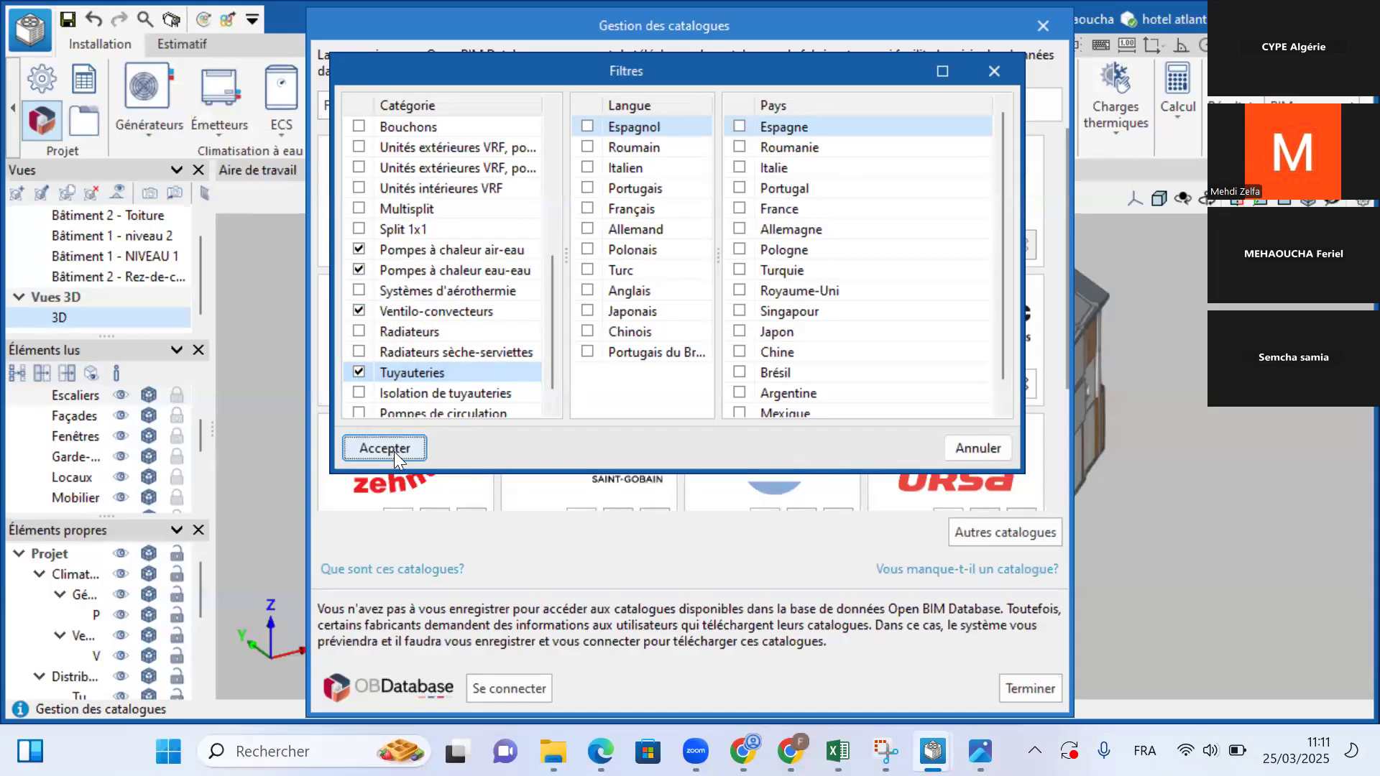
pyautogui.click(385, 448)
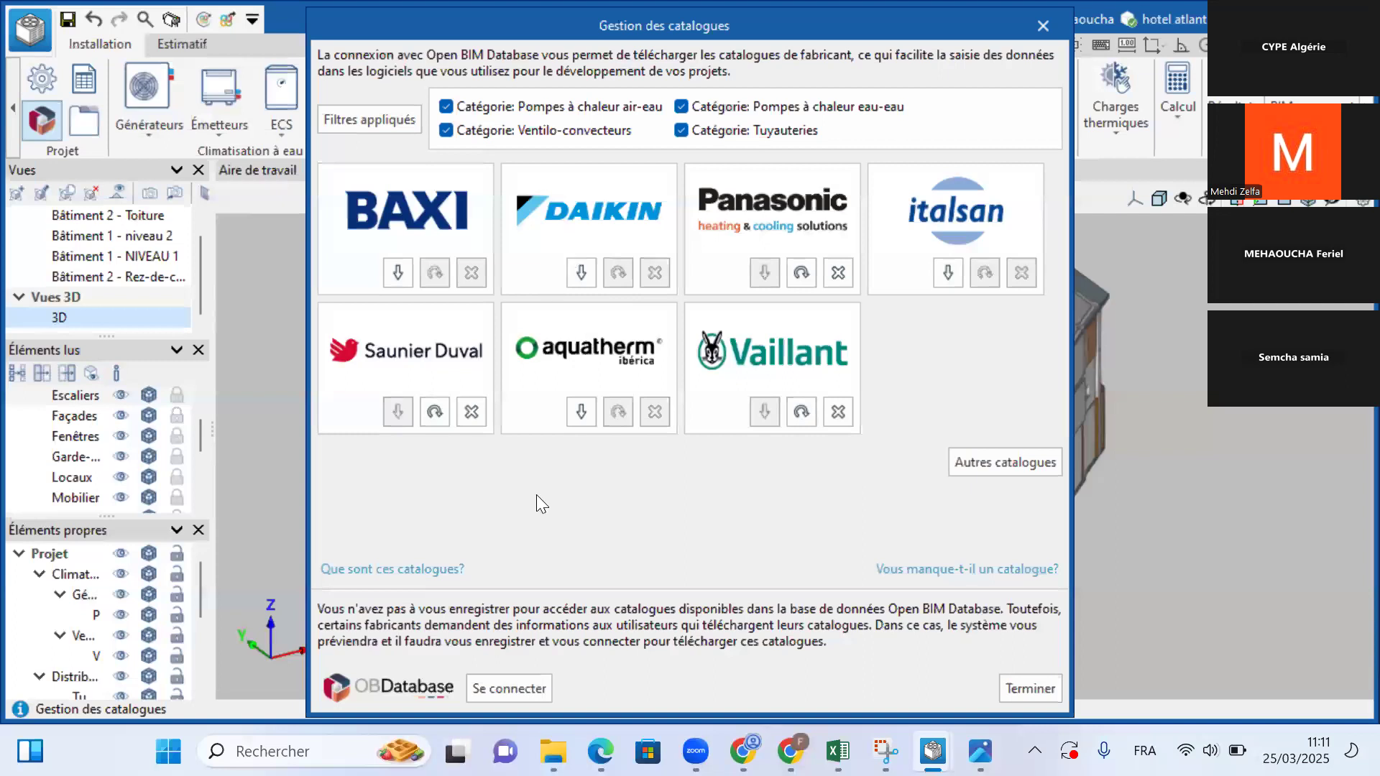
# Step: Download the Daikin catalogue Catálogo (ES), accepting its limitation of liability
pyautogui.click(579, 271)
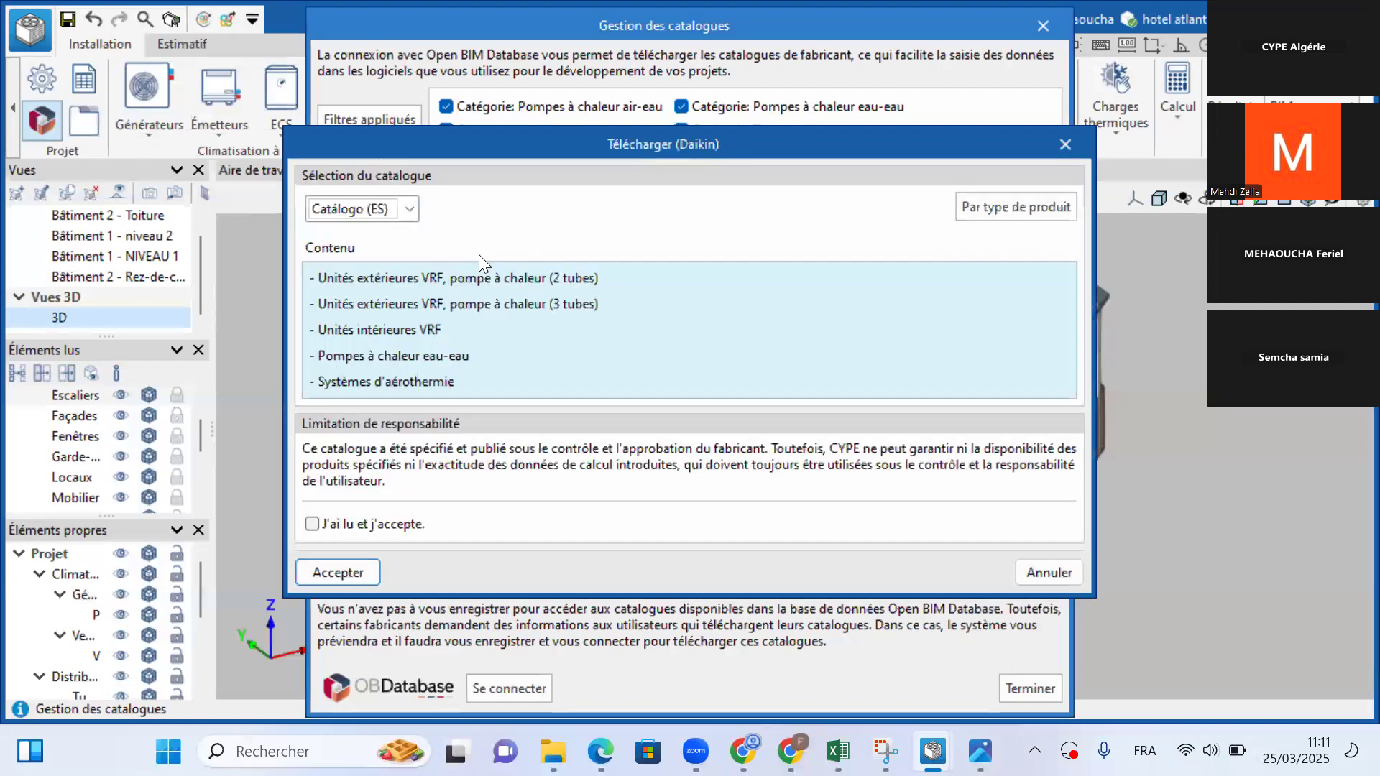
pyautogui.click(359, 523)
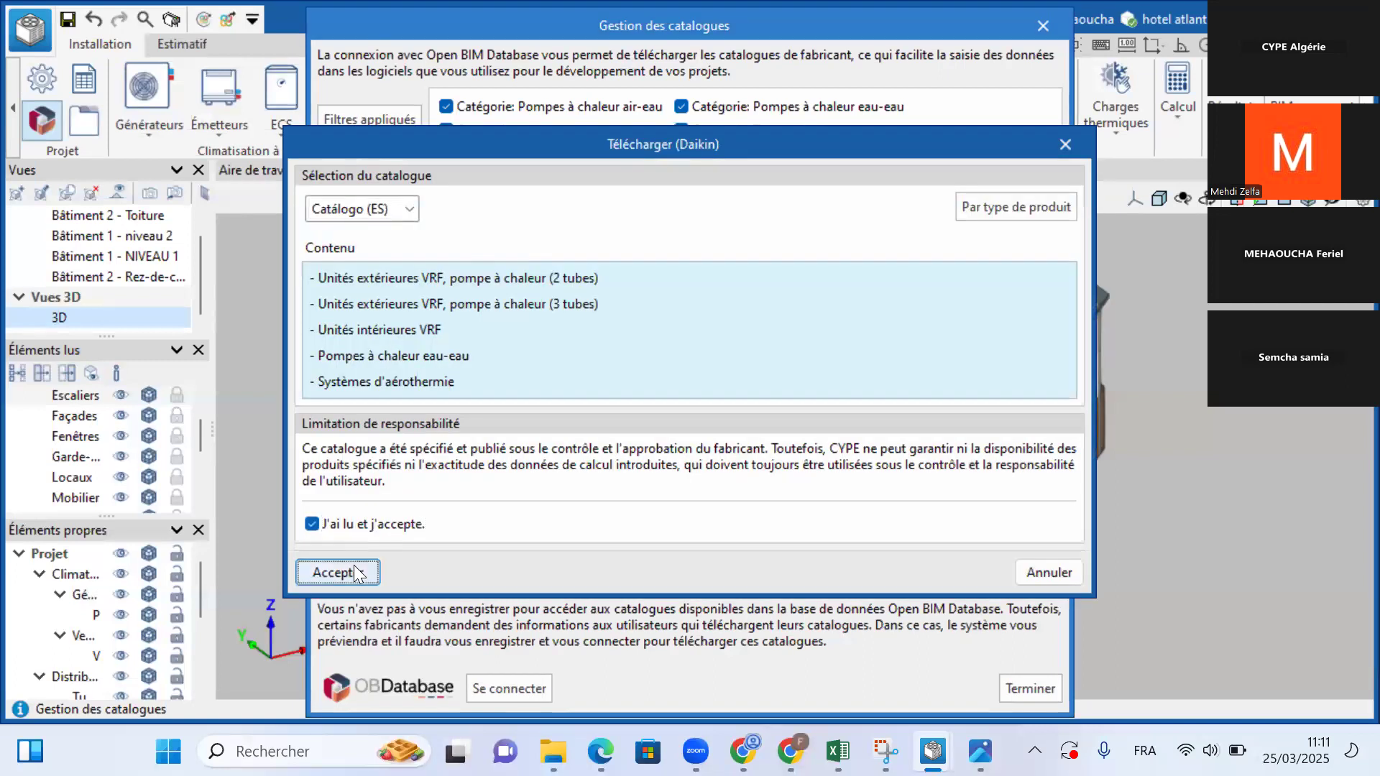
pyautogui.click(352, 572)
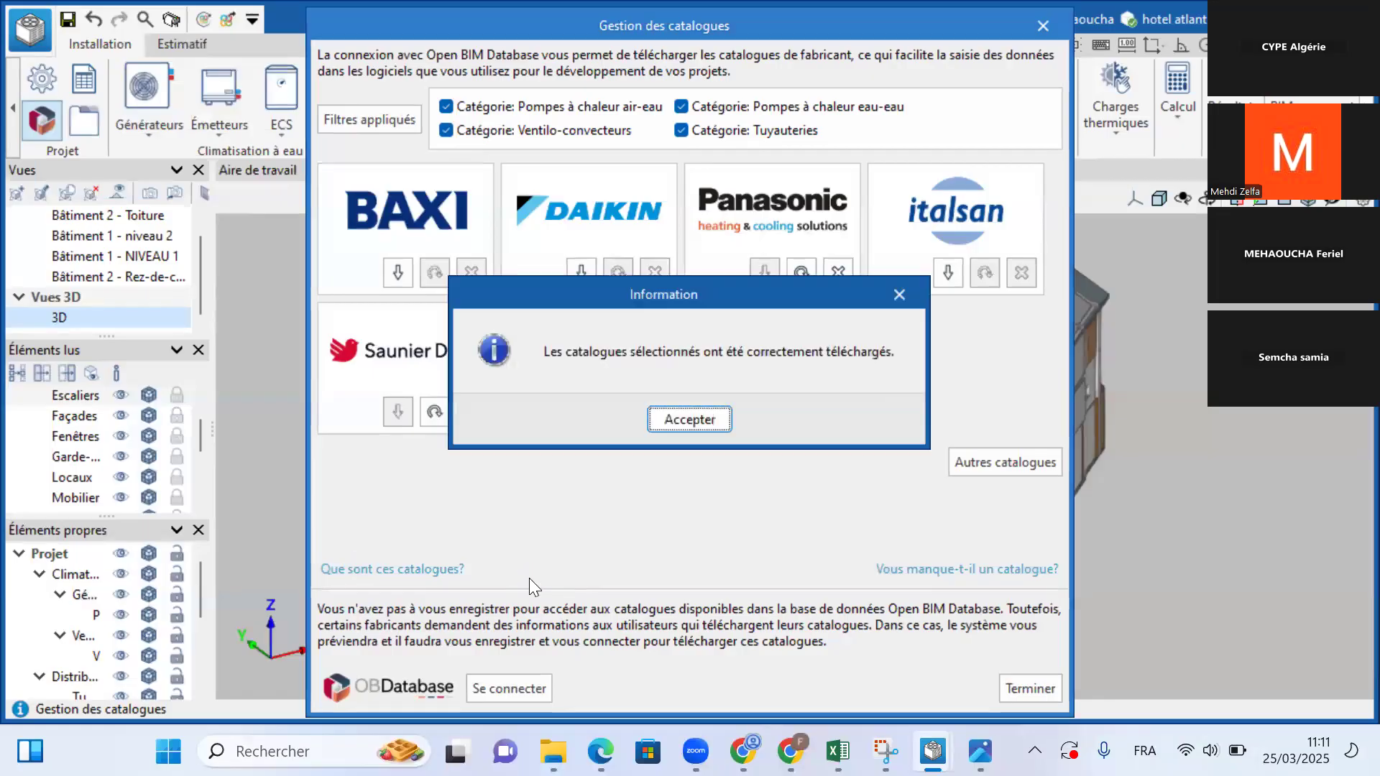
pyautogui.click(702, 416)
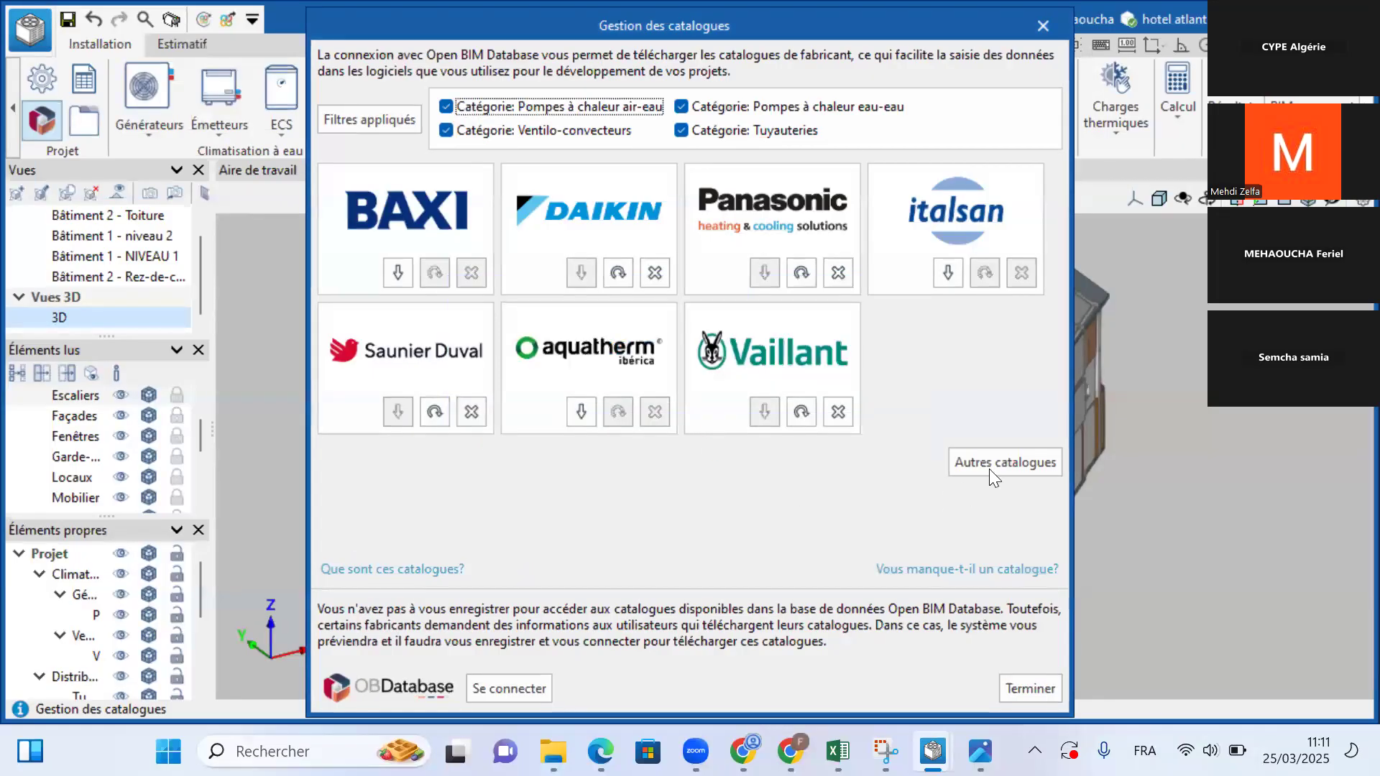
# Step: Review the list of other manufacturers' catalogues and finish the catalogue management
pyautogui.click(1016, 464)
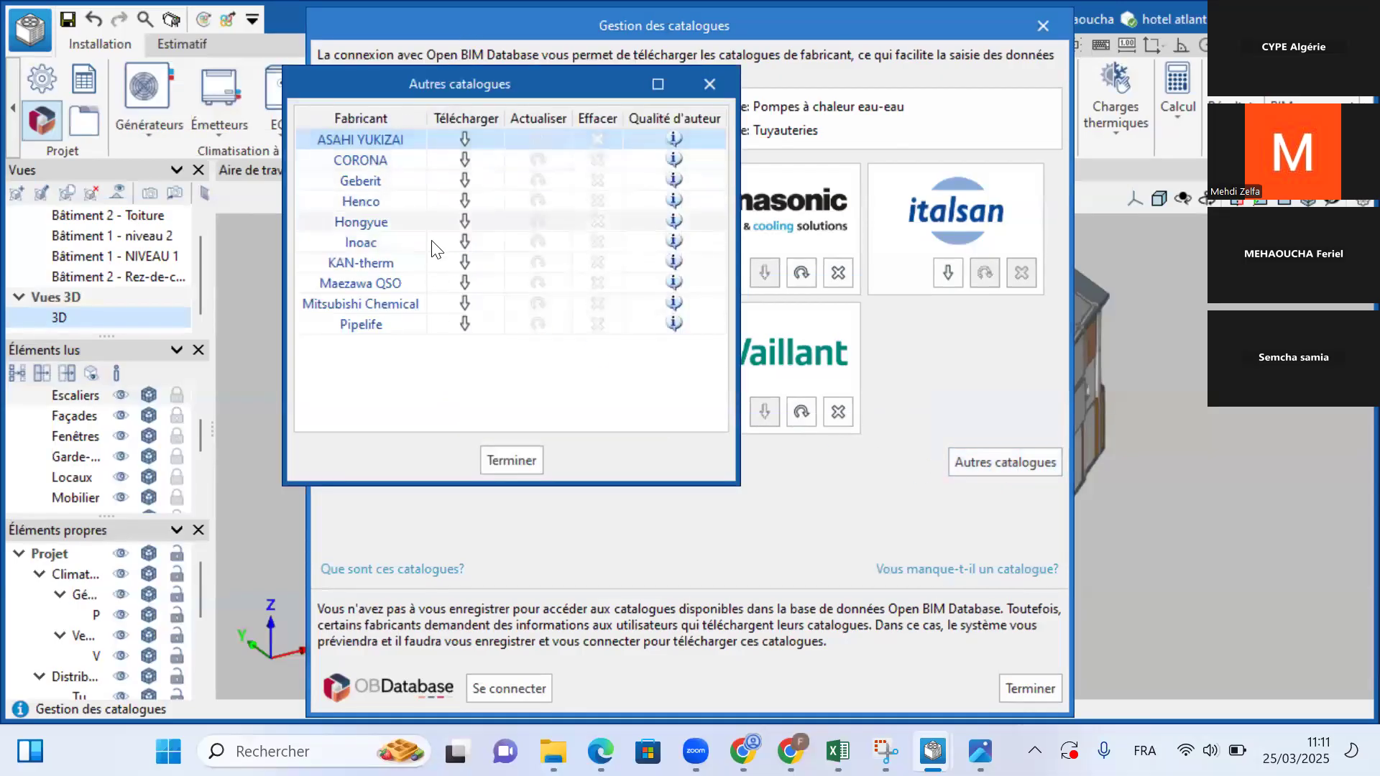
pyautogui.click(710, 85)
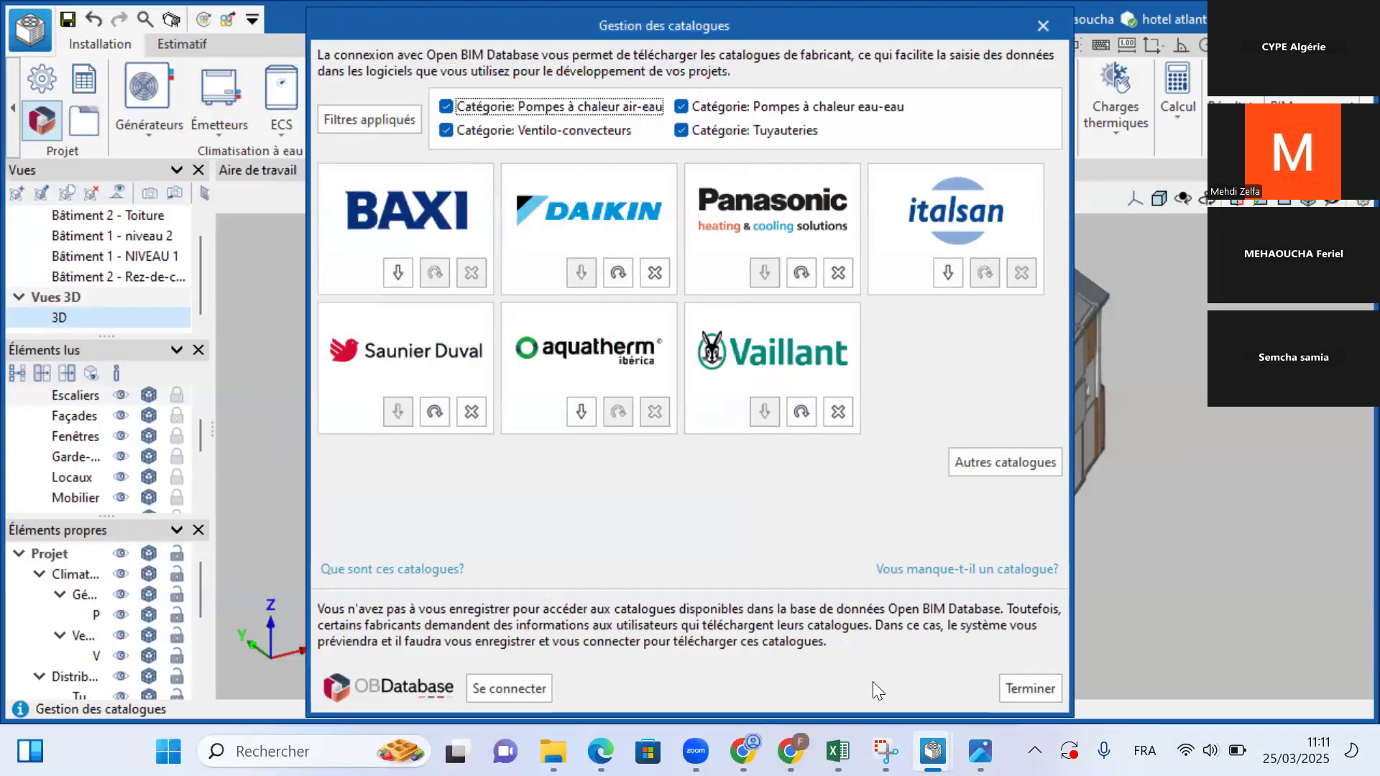
pyautogui.click(1018, 688)
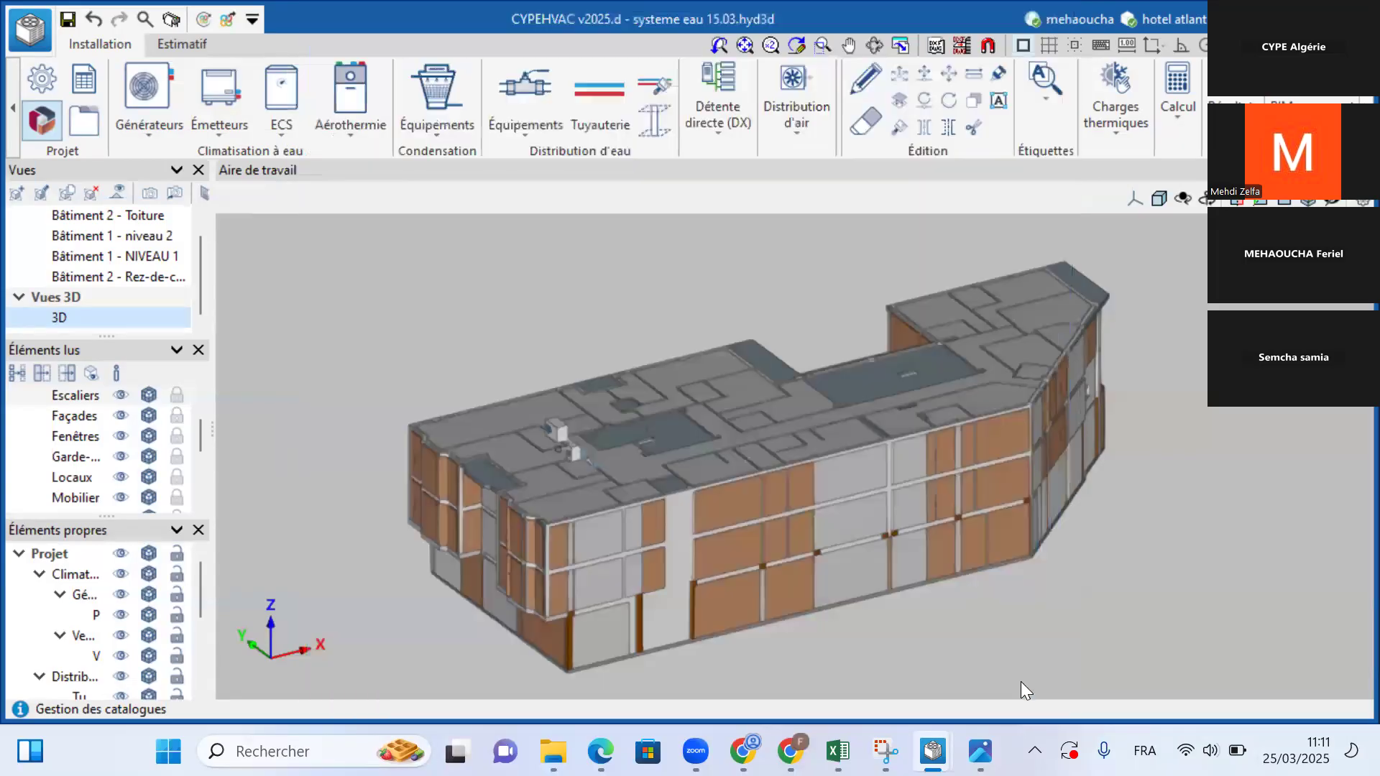
# Step: Open the generic elements library and display the 2-pipe air-water heat pumps among the generators
pyautogui.click(84, 121)
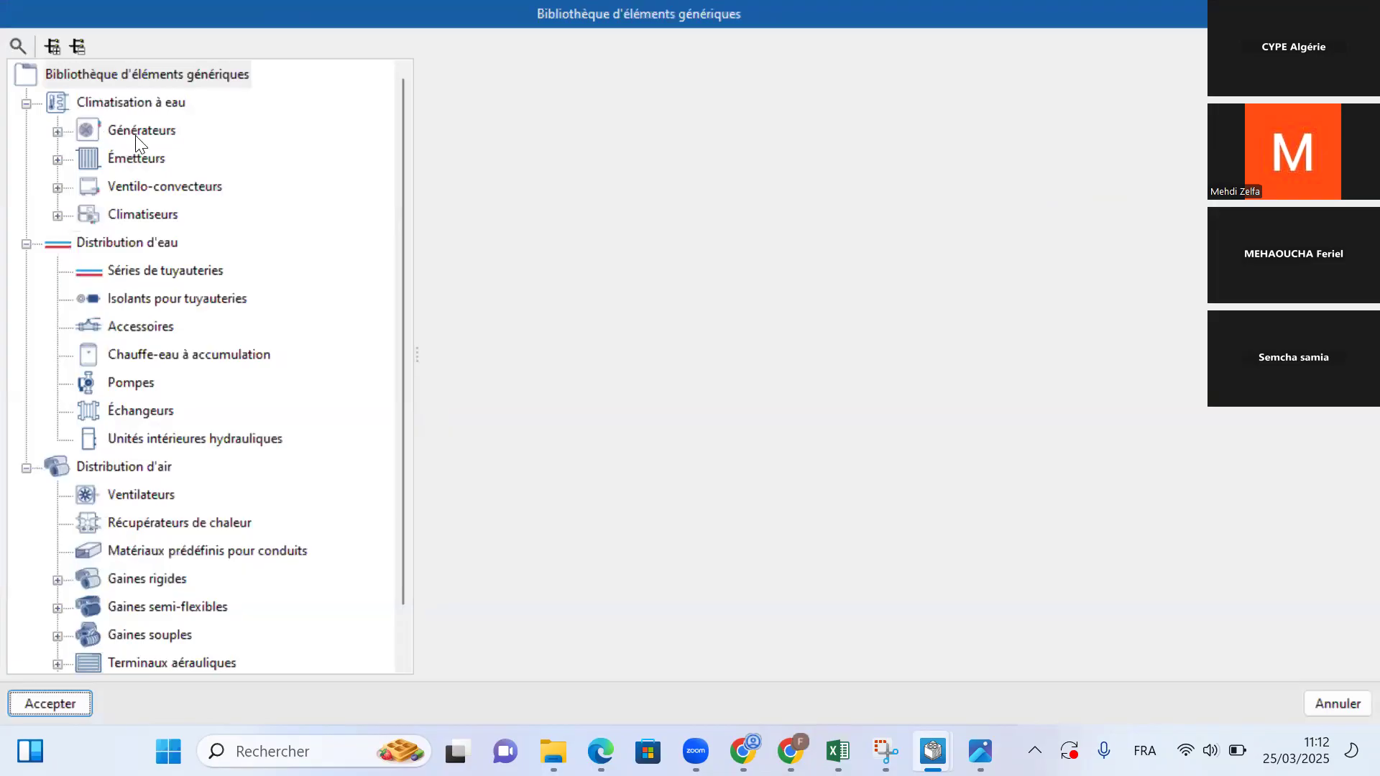
pyautogui.doubleClick(136, 135)
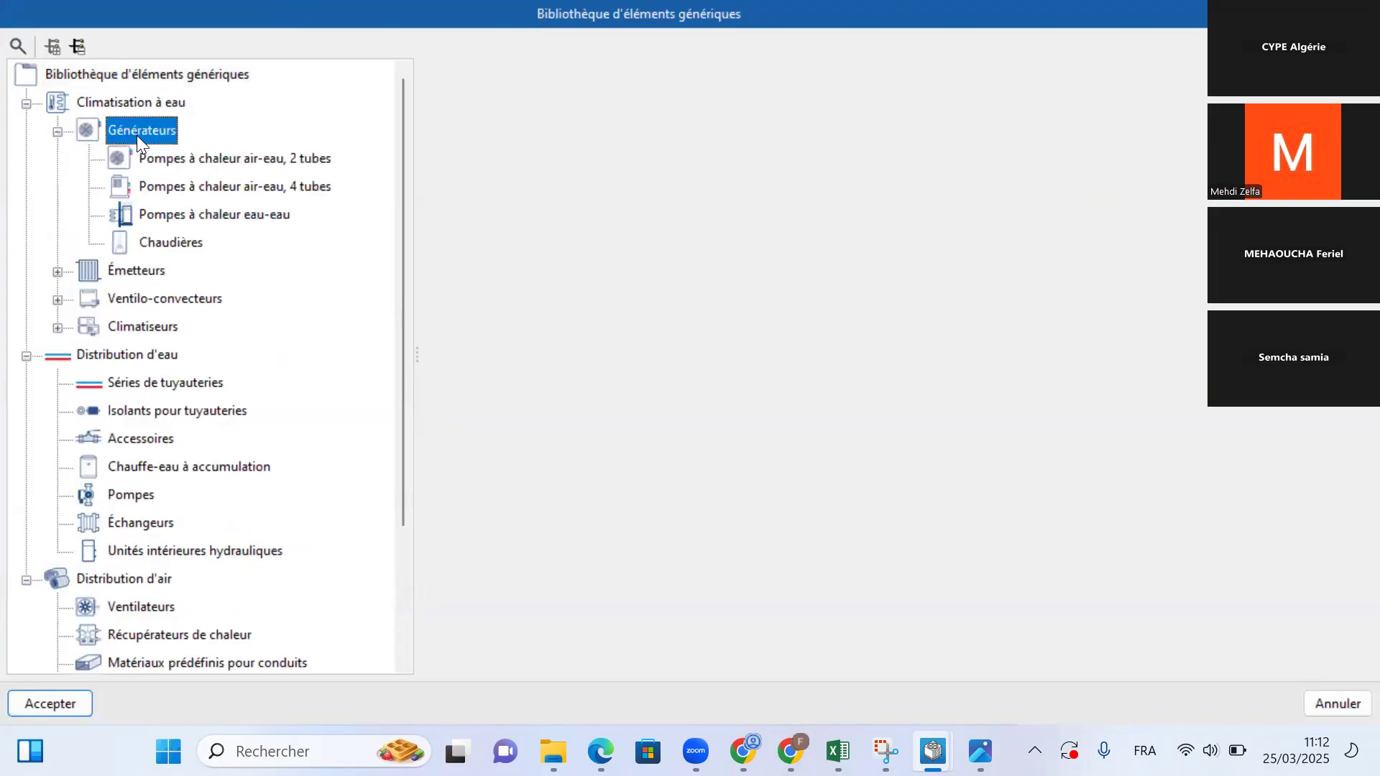
pyautogui.click(215, 164)
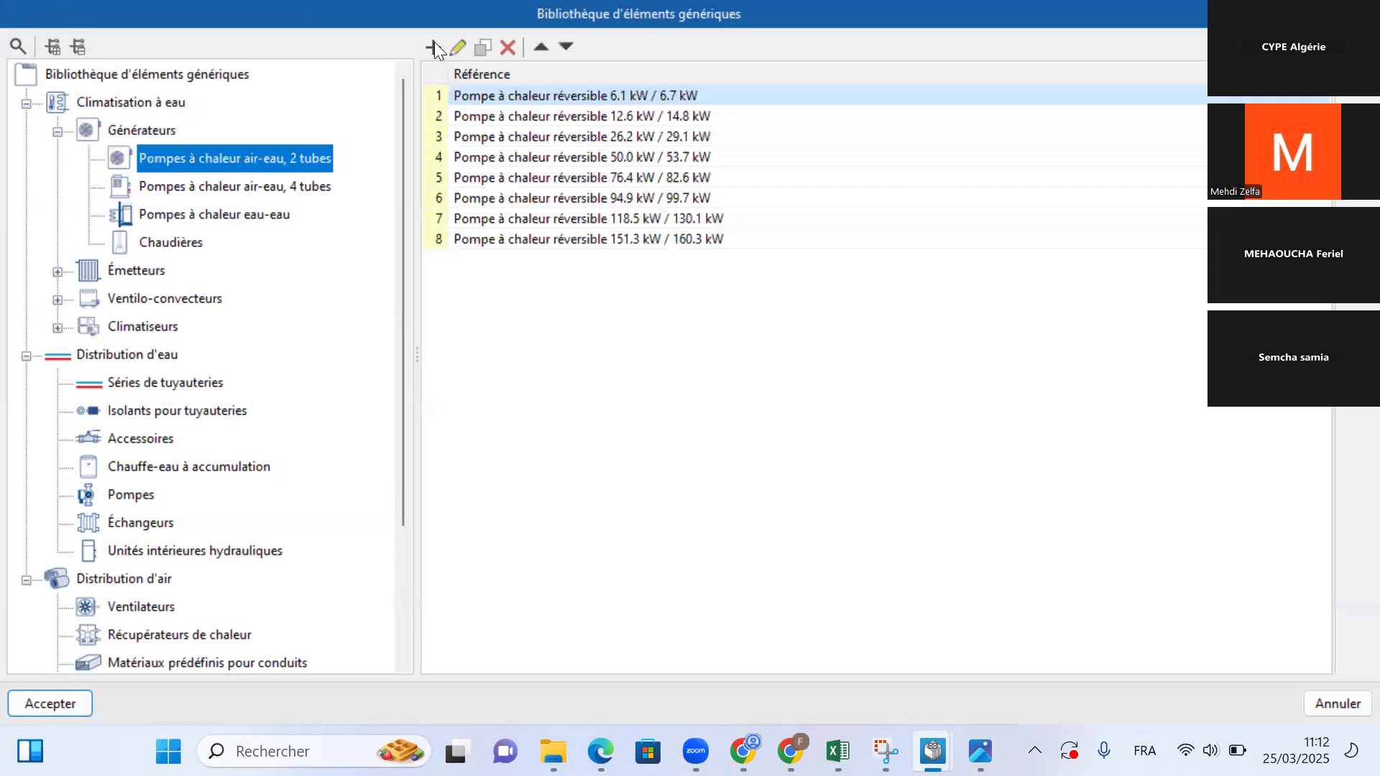
# Step: Examine the form for a new 2-pipe air-water heat pump and the list of predefined ones, cancelling both
pyautogui.click(433, 45)
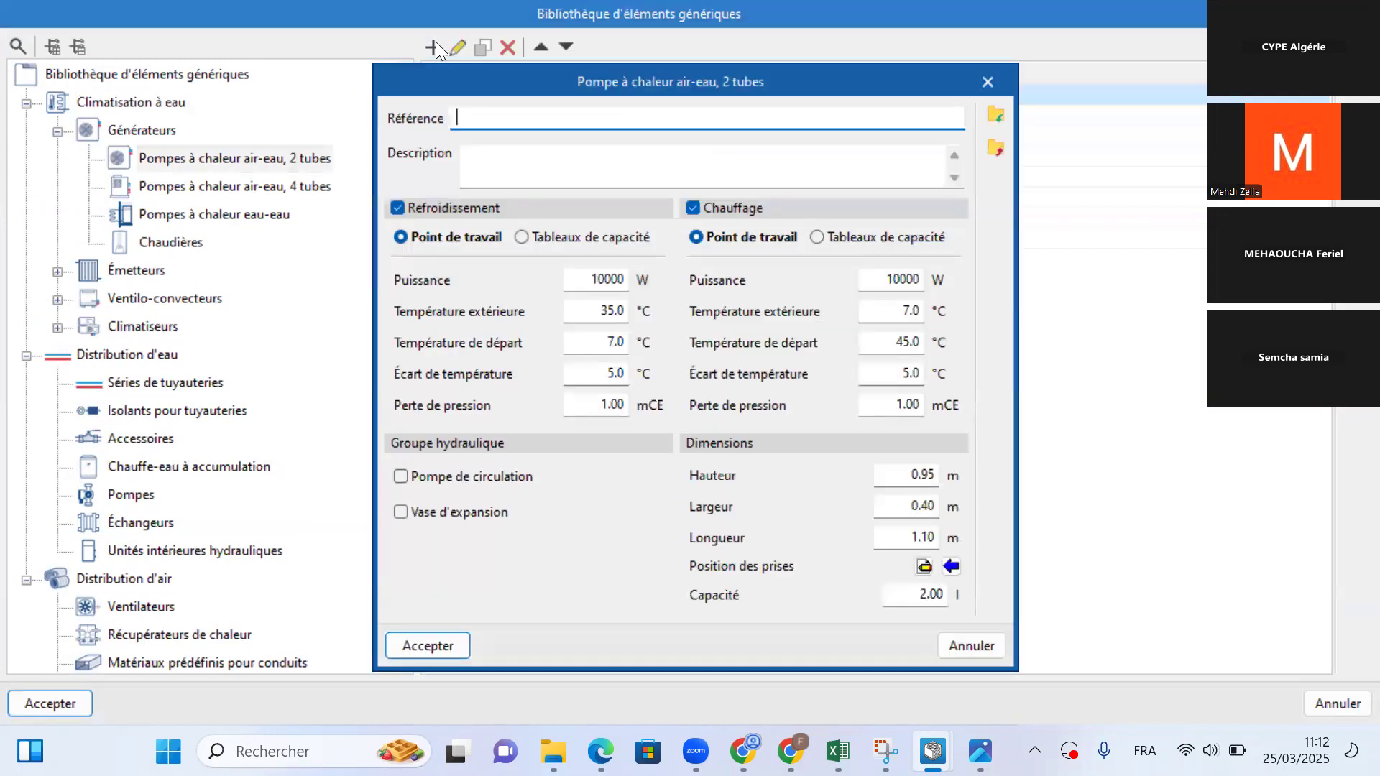
pyautogui.moveTo(512, 79); pyautogui.dragTo(514, 51)
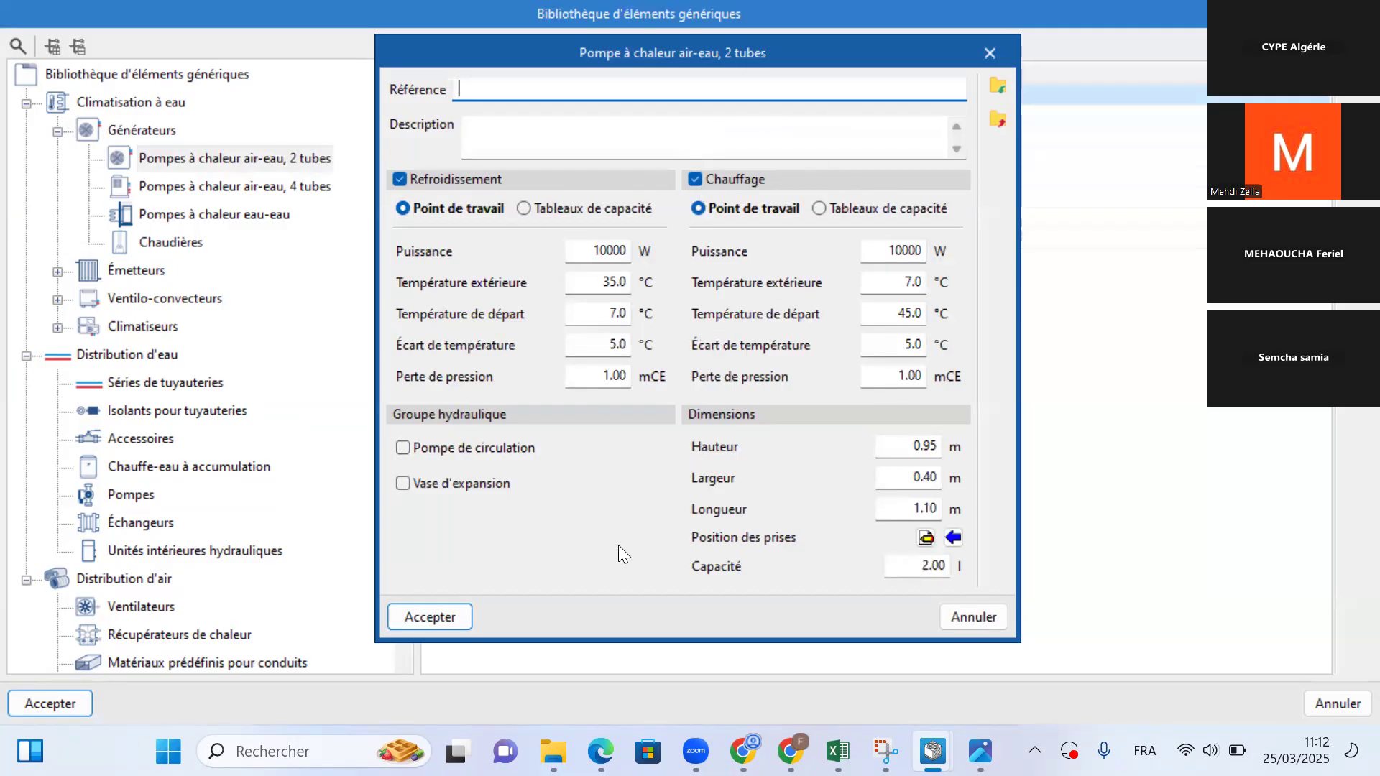
pyautogui.click(459, 618)
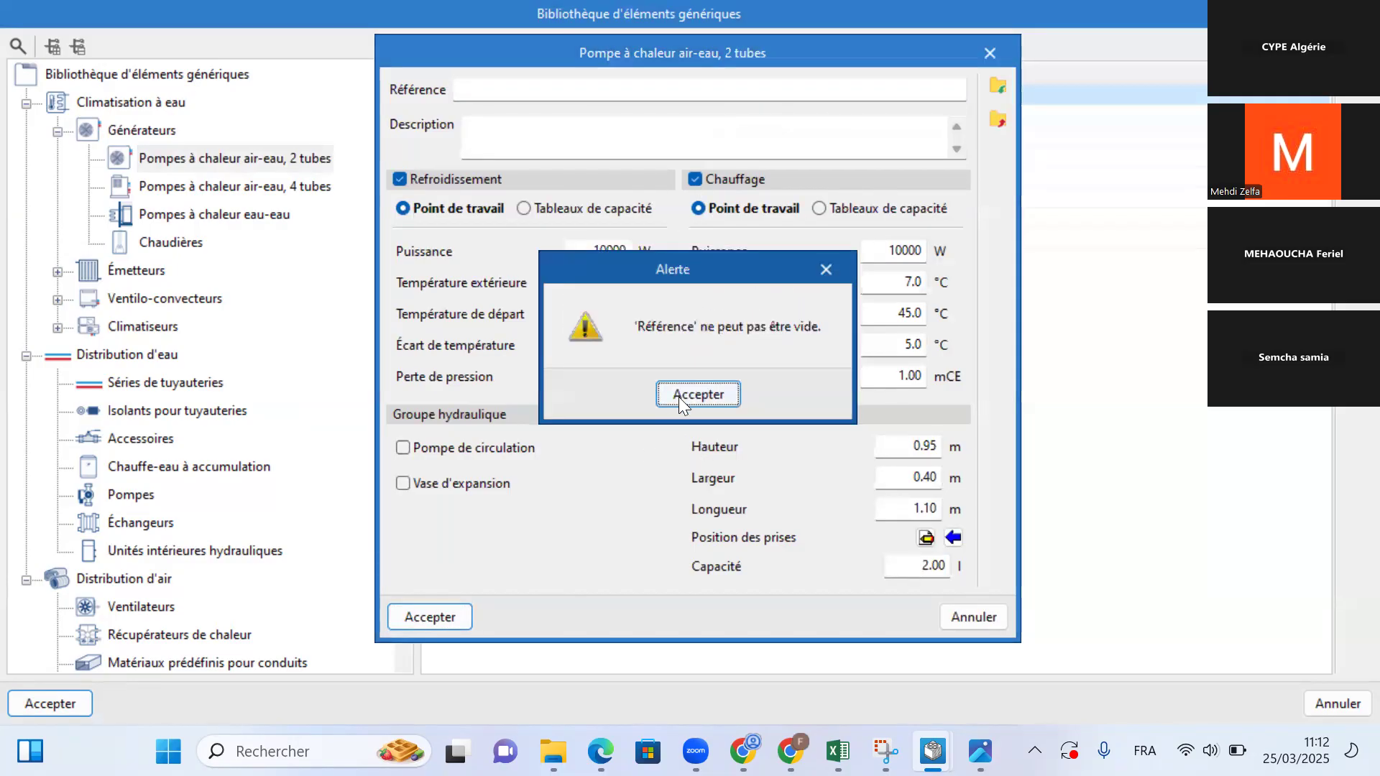
pyautogui.click(696, 480)
pyautogui.click(971, 616)
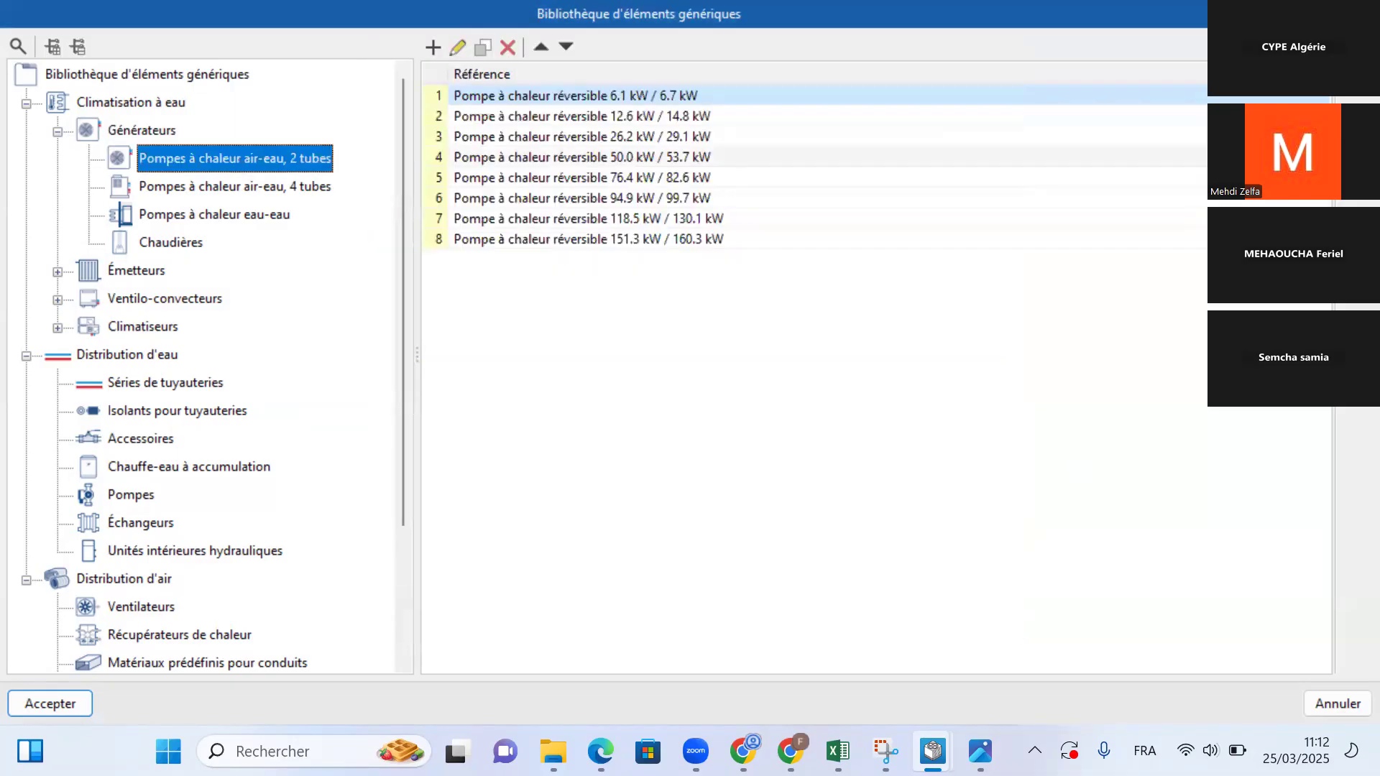
pyautogui.moveTo(763, 221); pyautogui.dragTo(774, 120)
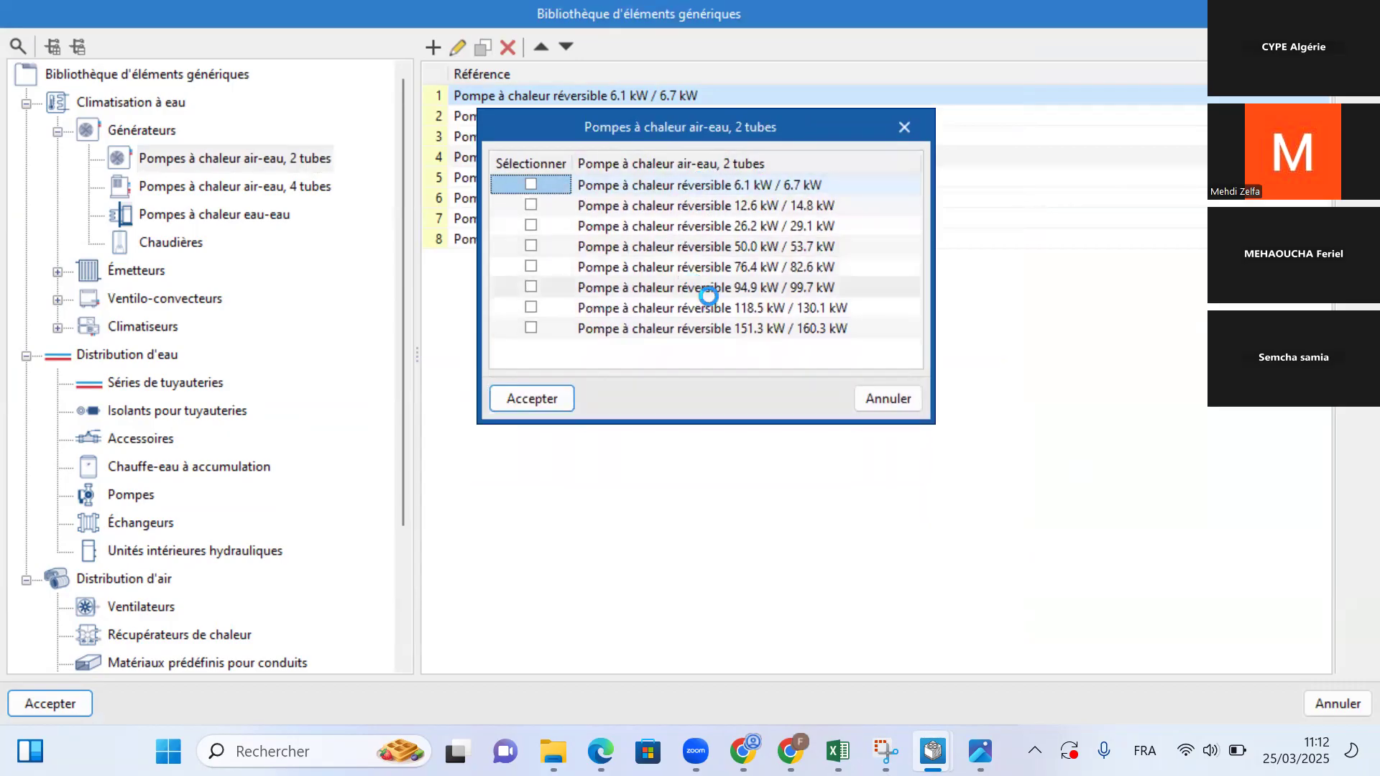
pyautogui.click(884, 394)
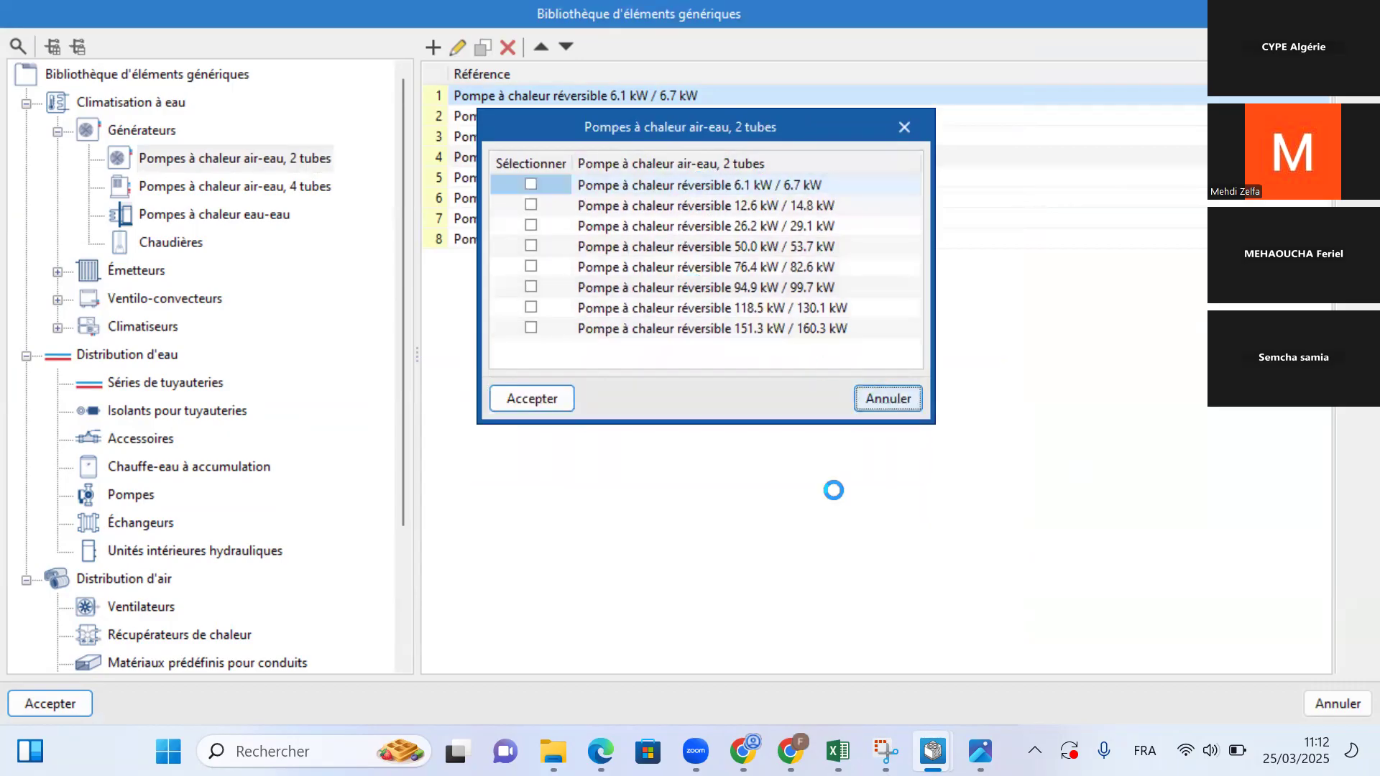
# Step: Examine the water distribution pipe series, the new series form and the predefined series list, closing both without adding anything
pyautogui.scroll(-1, 277, 342)
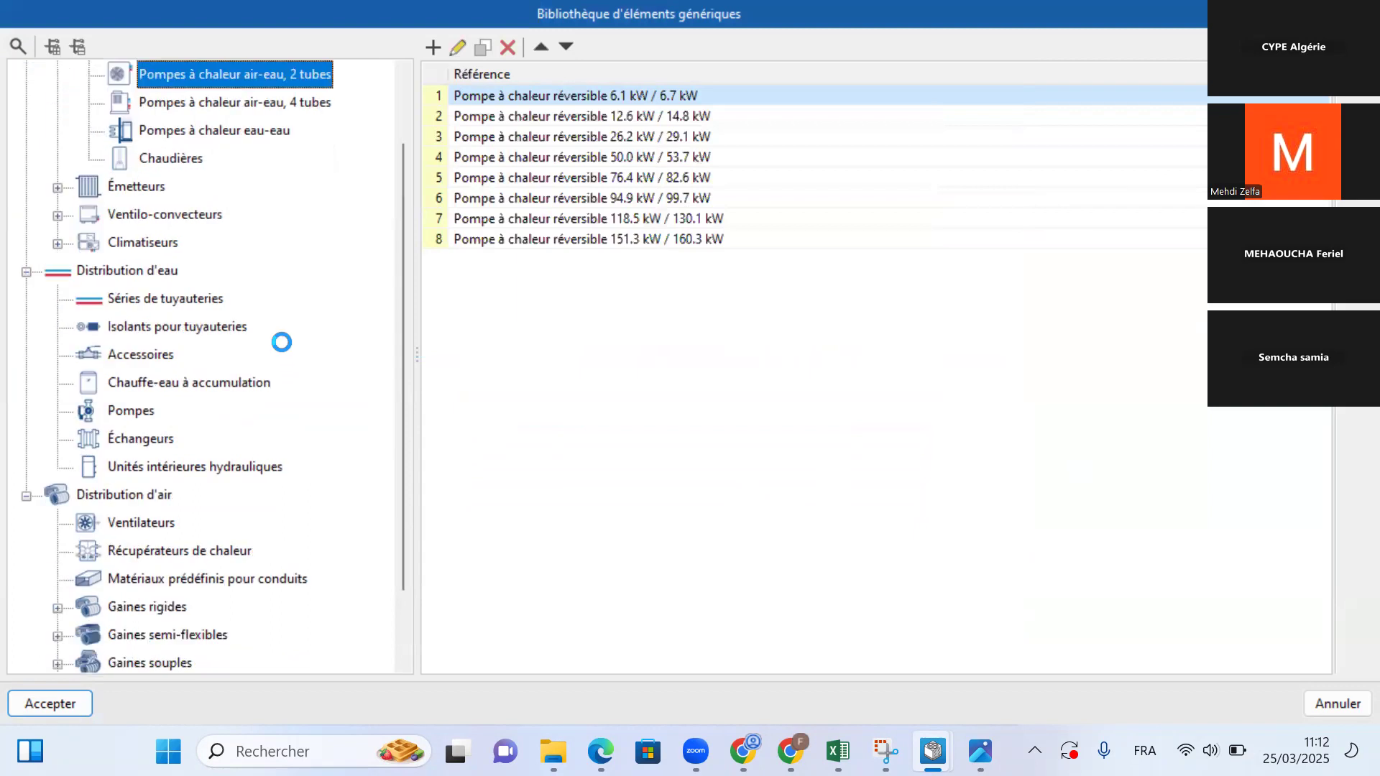
pyautogui.click(131, 296)
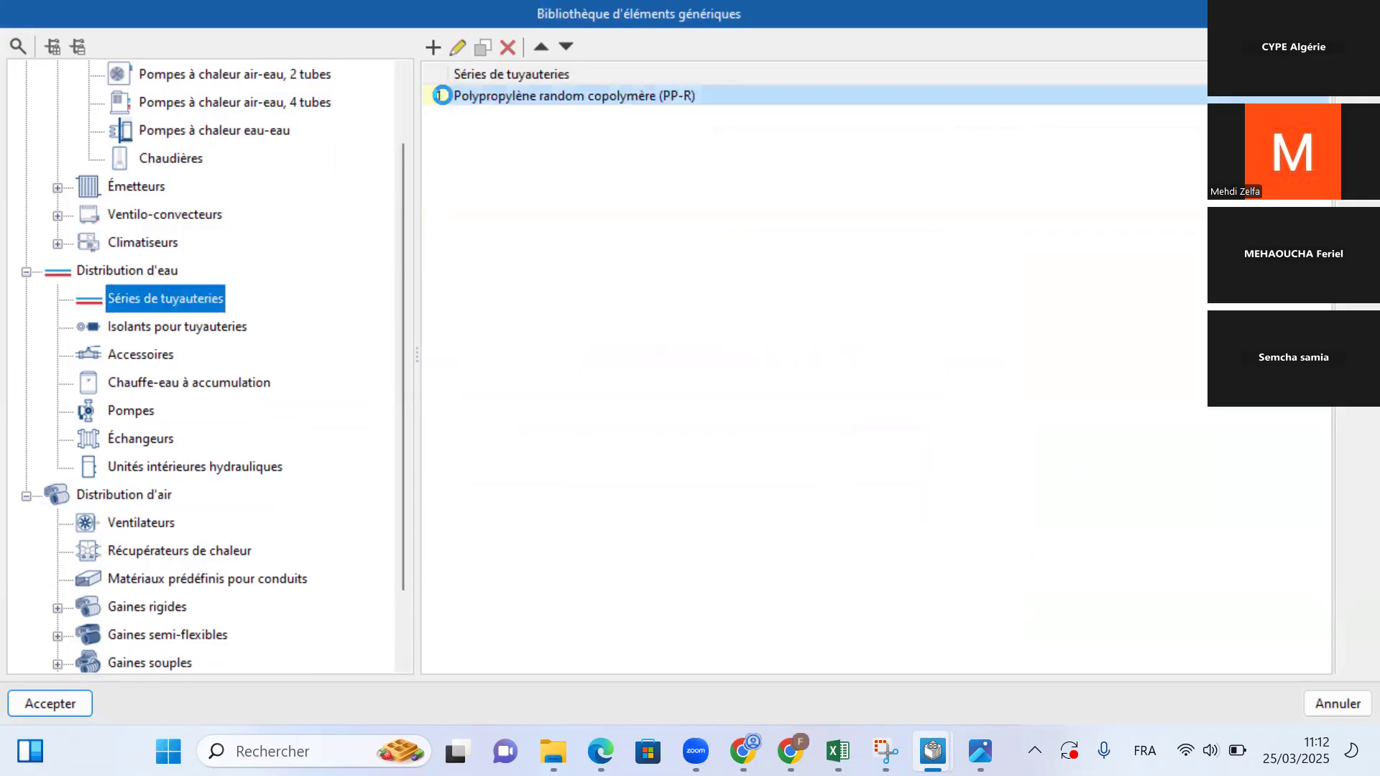
pyautogui.click(433, 47)
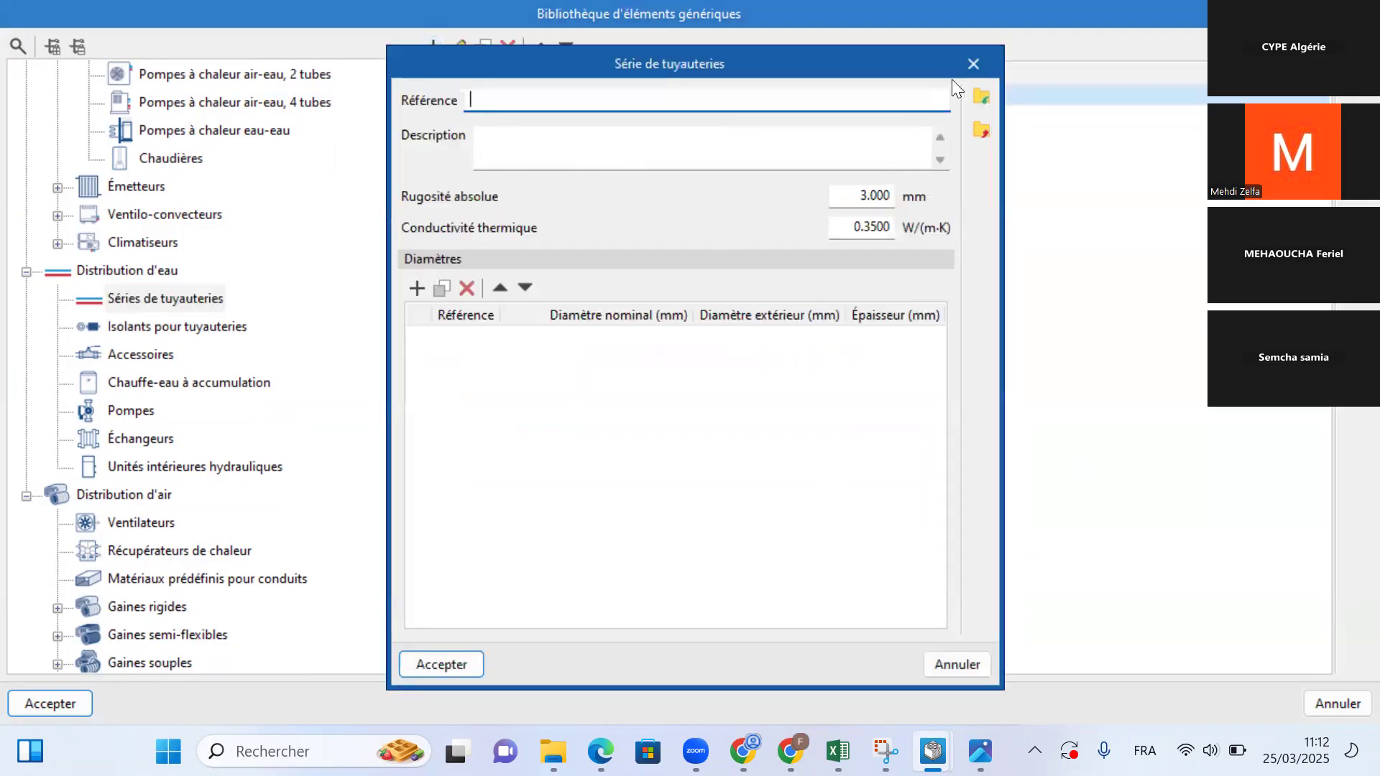
pyautogui.click(973, 63)
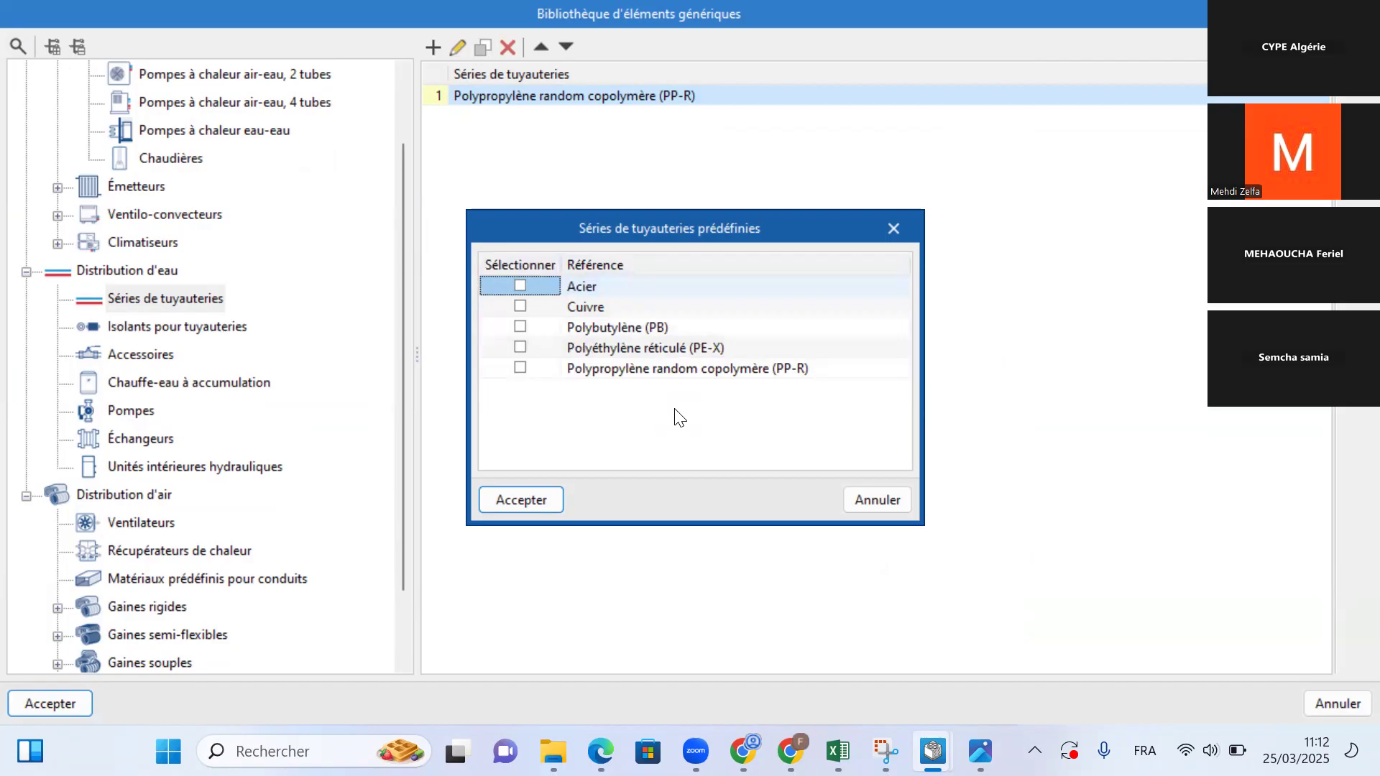
pyautogui.click(891, 228)
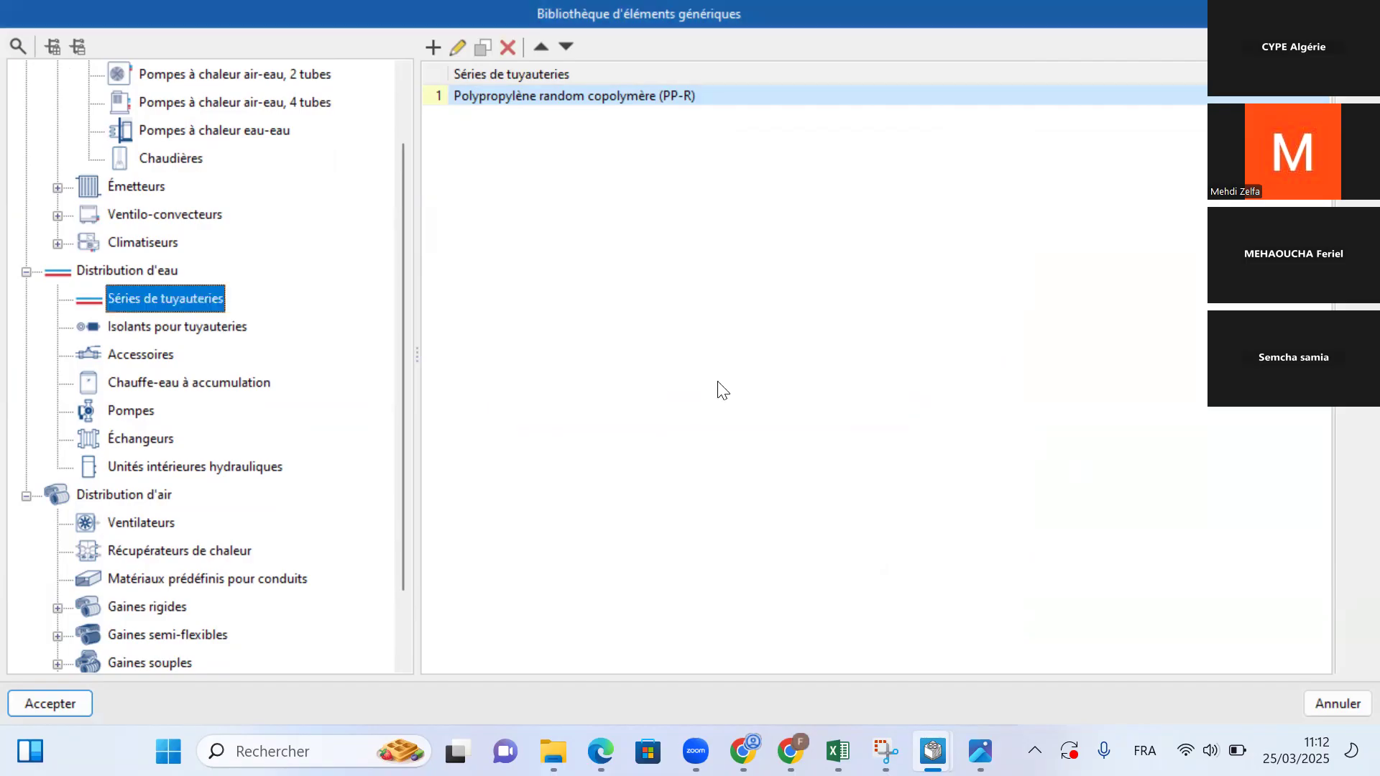
# Step: Review the library's pumps, hydraulic indoor units, fans and predefined duct materials
pyautogui.click(117, 412)
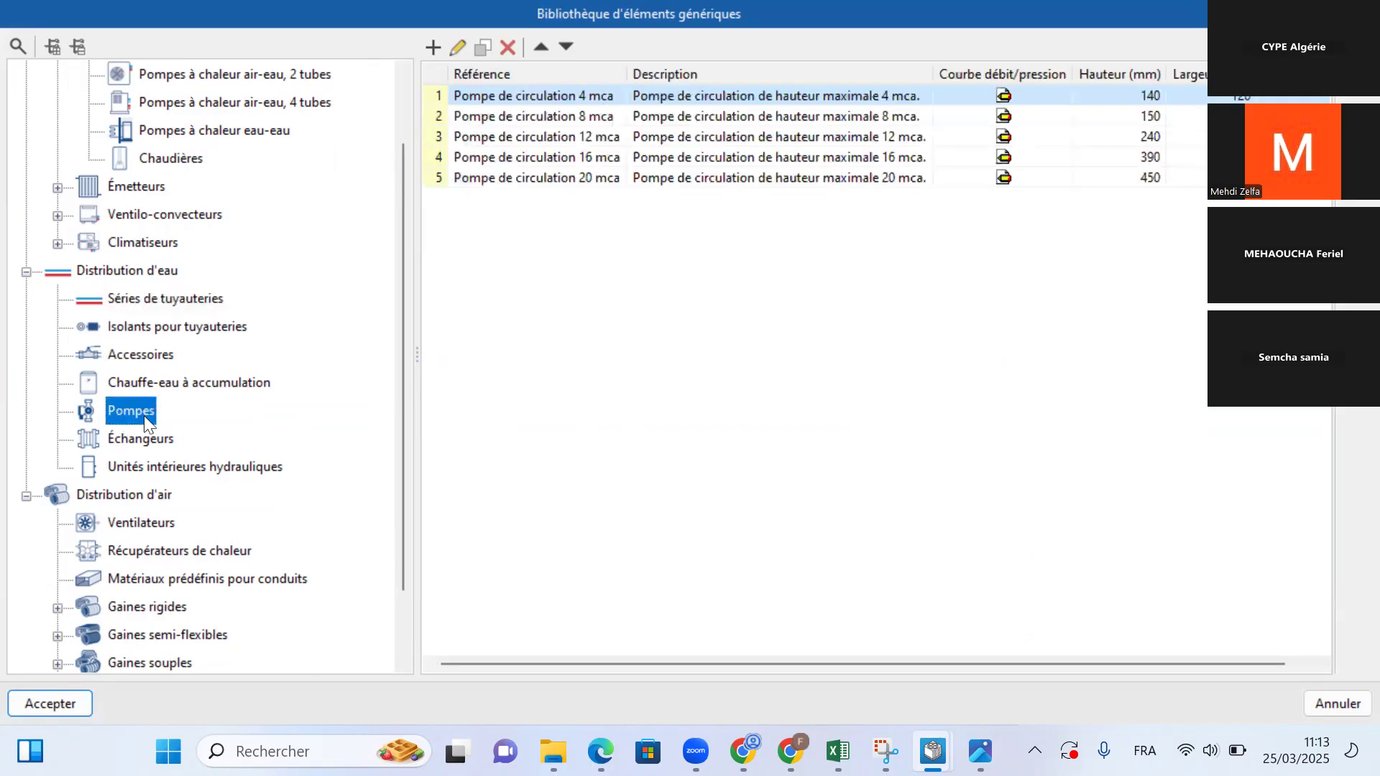
pyautogui.click(190, 469)
pyautogui.scroll(-1, 127, 435)
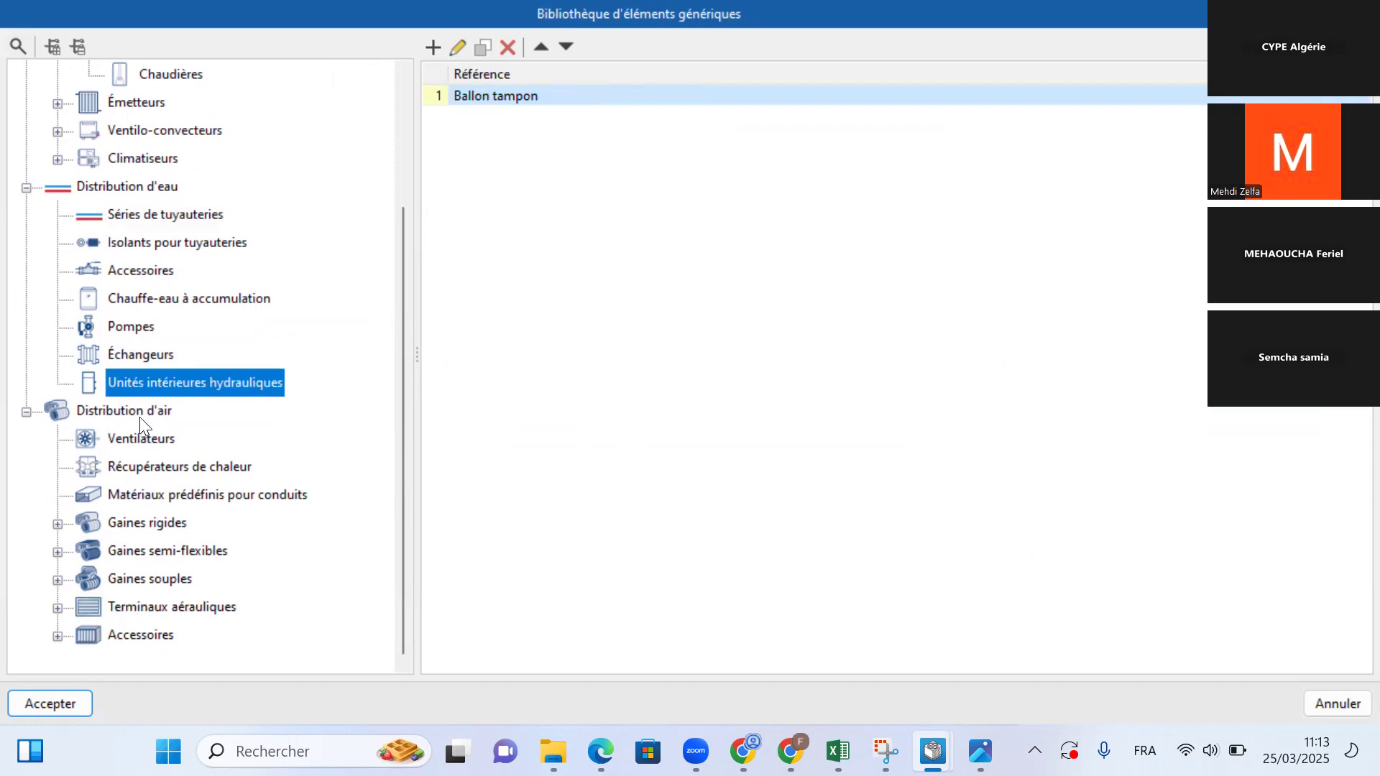
pyautogui.click(151, 437)
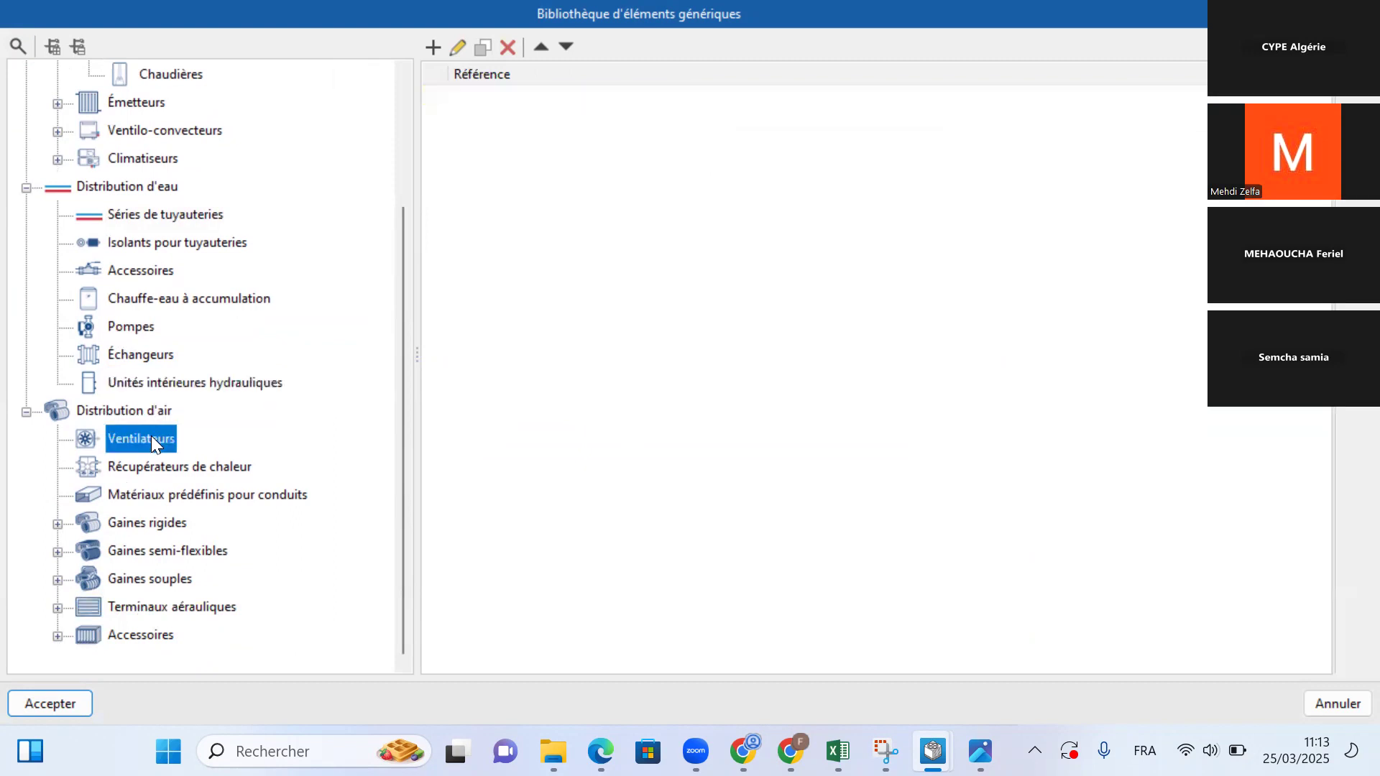
pyautogui.click(148, 492)
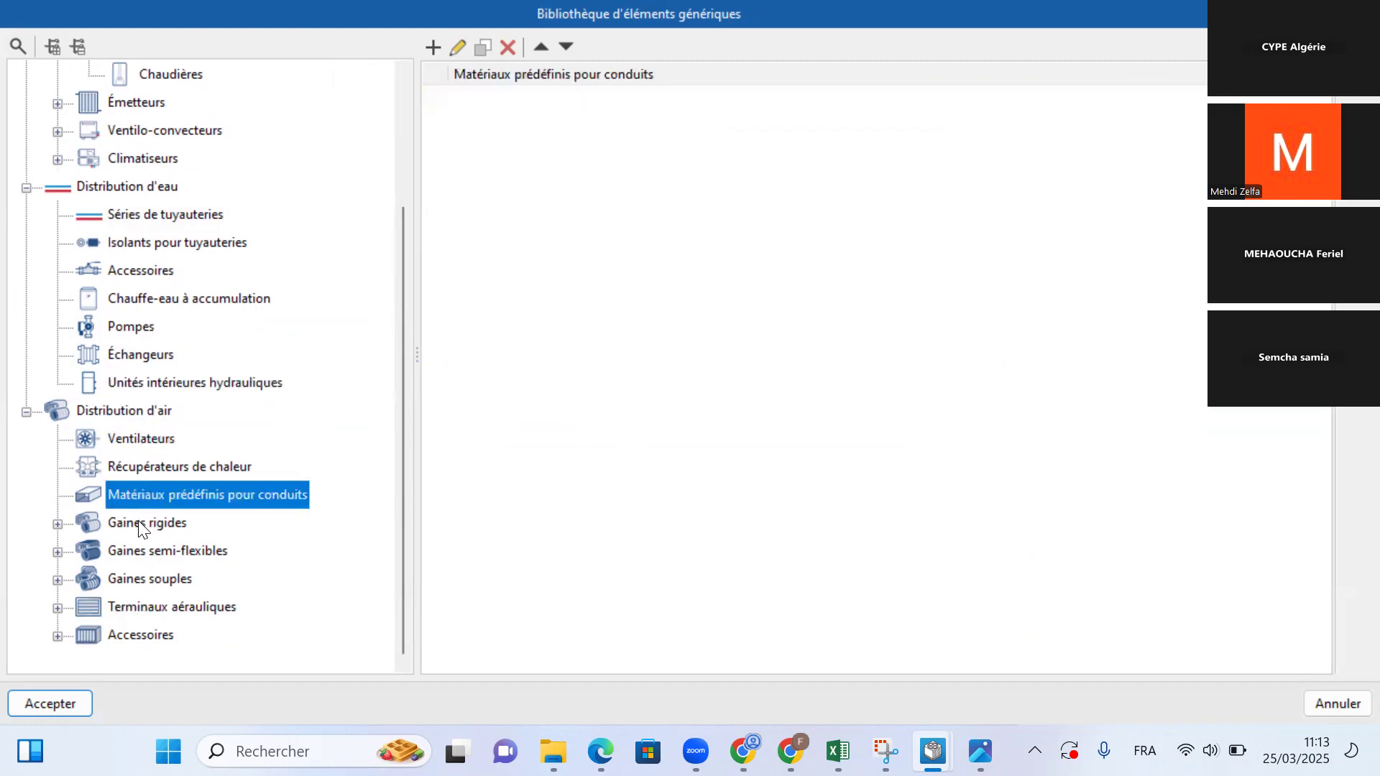
# Step: Expand the rigid ducts and air terminals under air distribution in the library and display the grilles
pyautogui.doubleClick(140, 524)
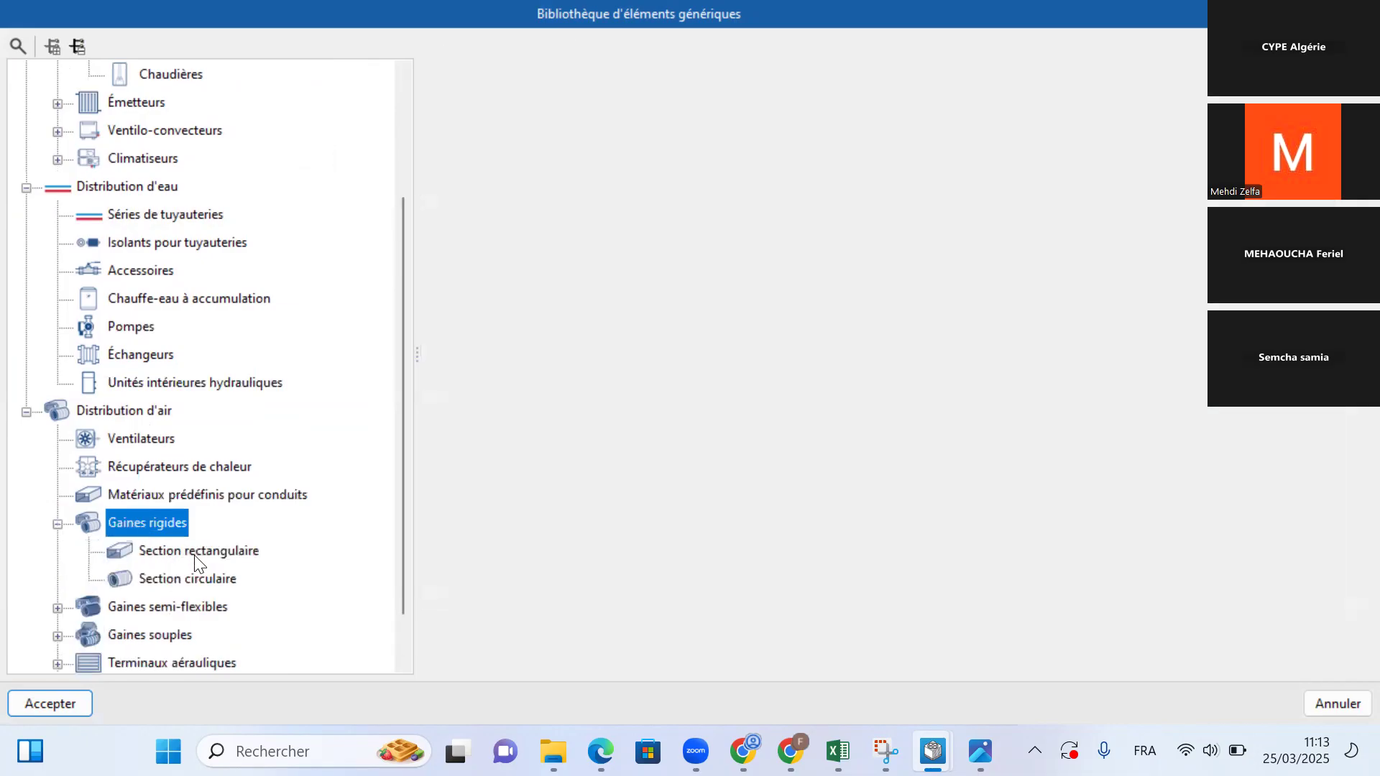
pyautogui.scroll(-2, 198, 578)
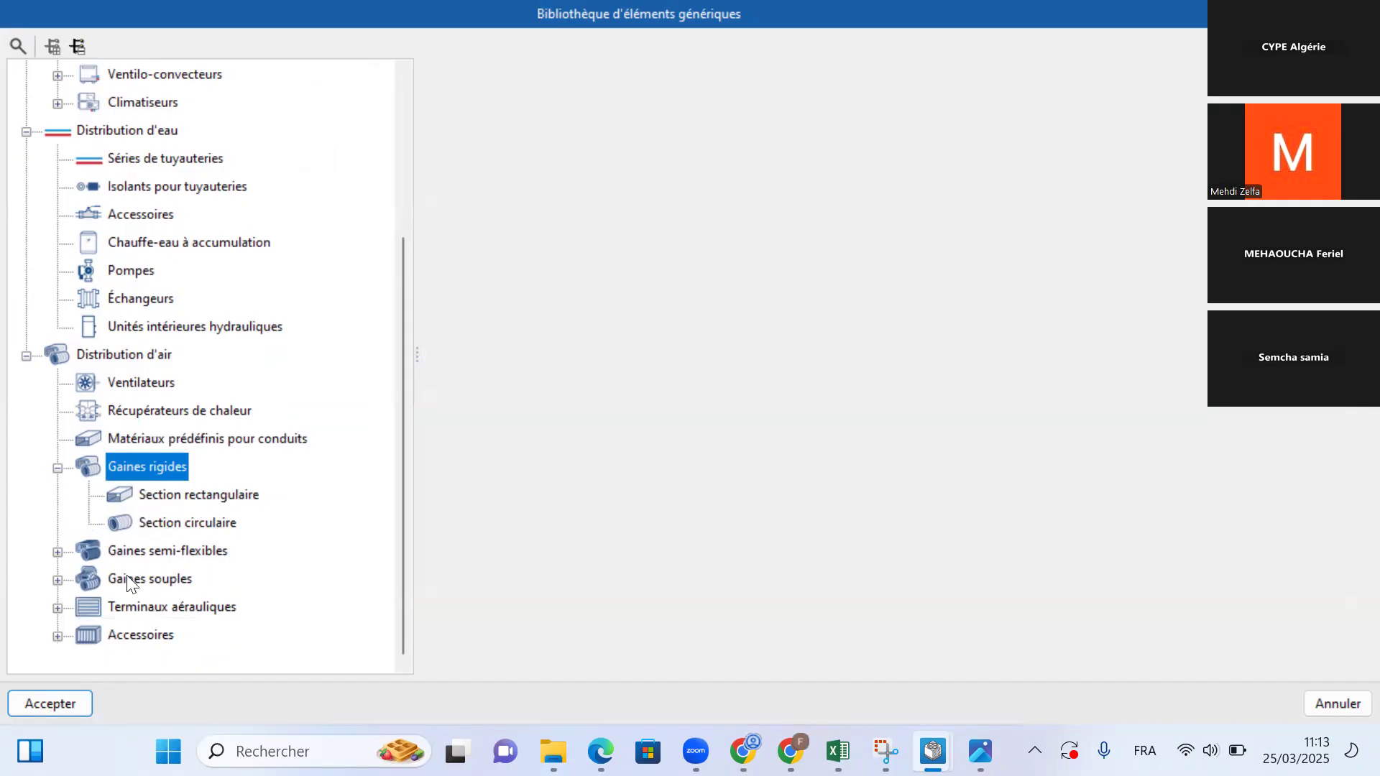
pyautogui.doubleClick(147, 605)
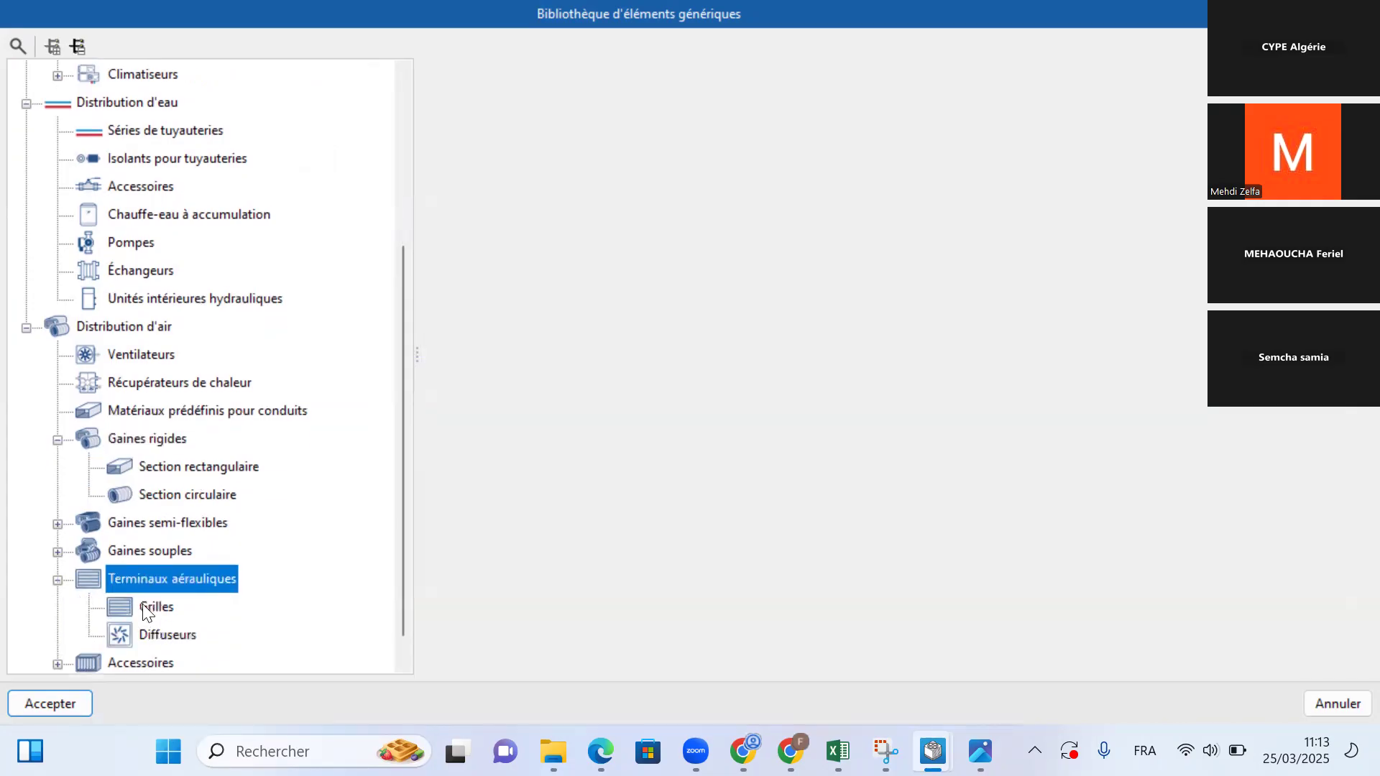
pyautogui.scroll(-1, 152, 587)
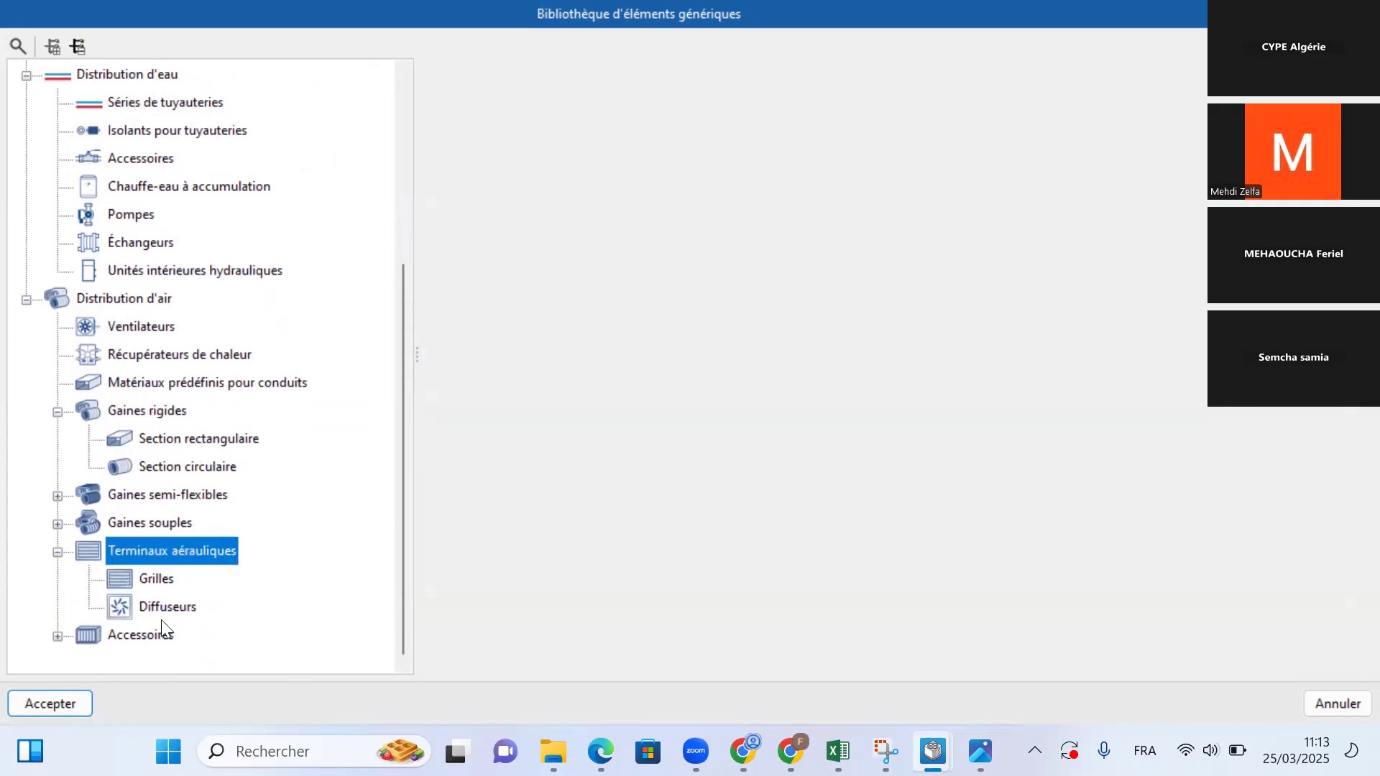
pyautogui.click(158, 588)
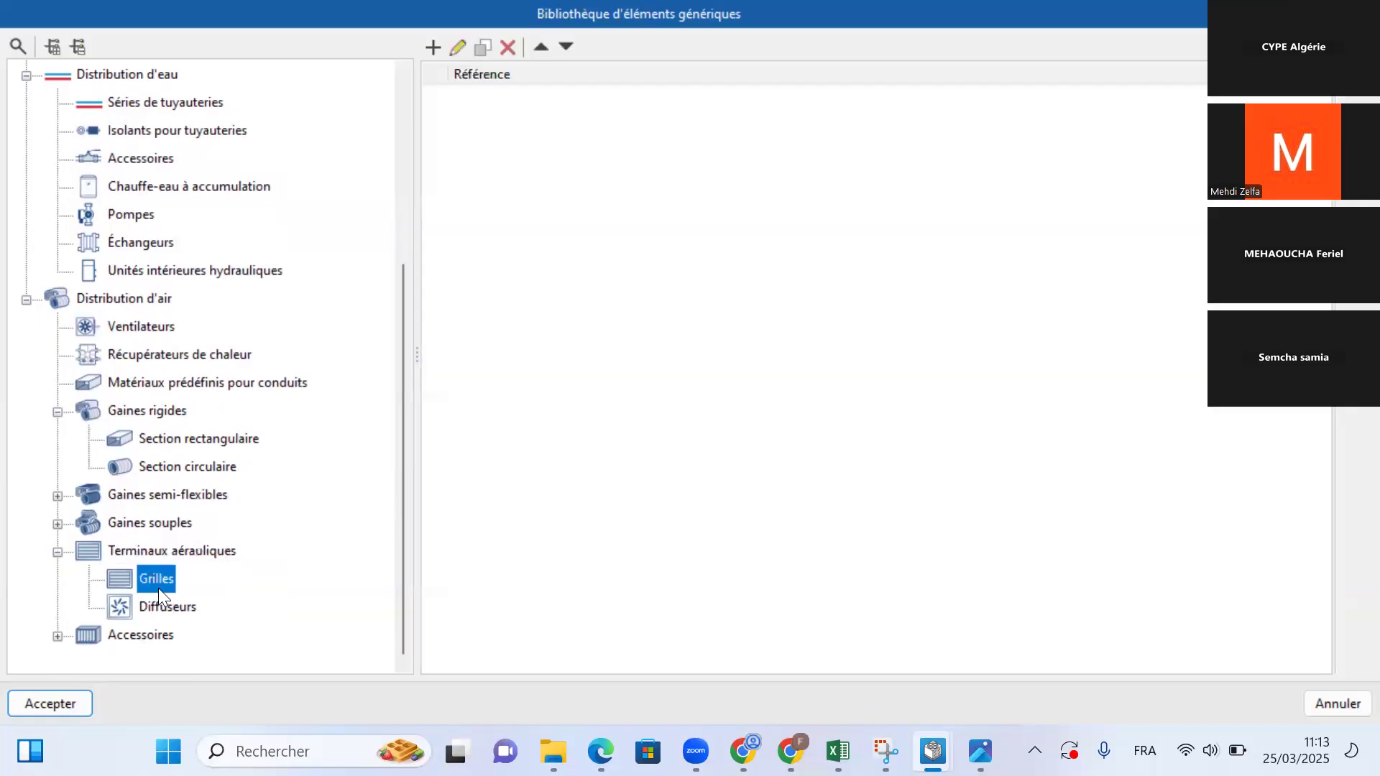
# Step: Examine the new grille form, trying the Reprise/Extraction and Intempérie options, and cancel it without adding a grille
pyautogui.click(433, 47)
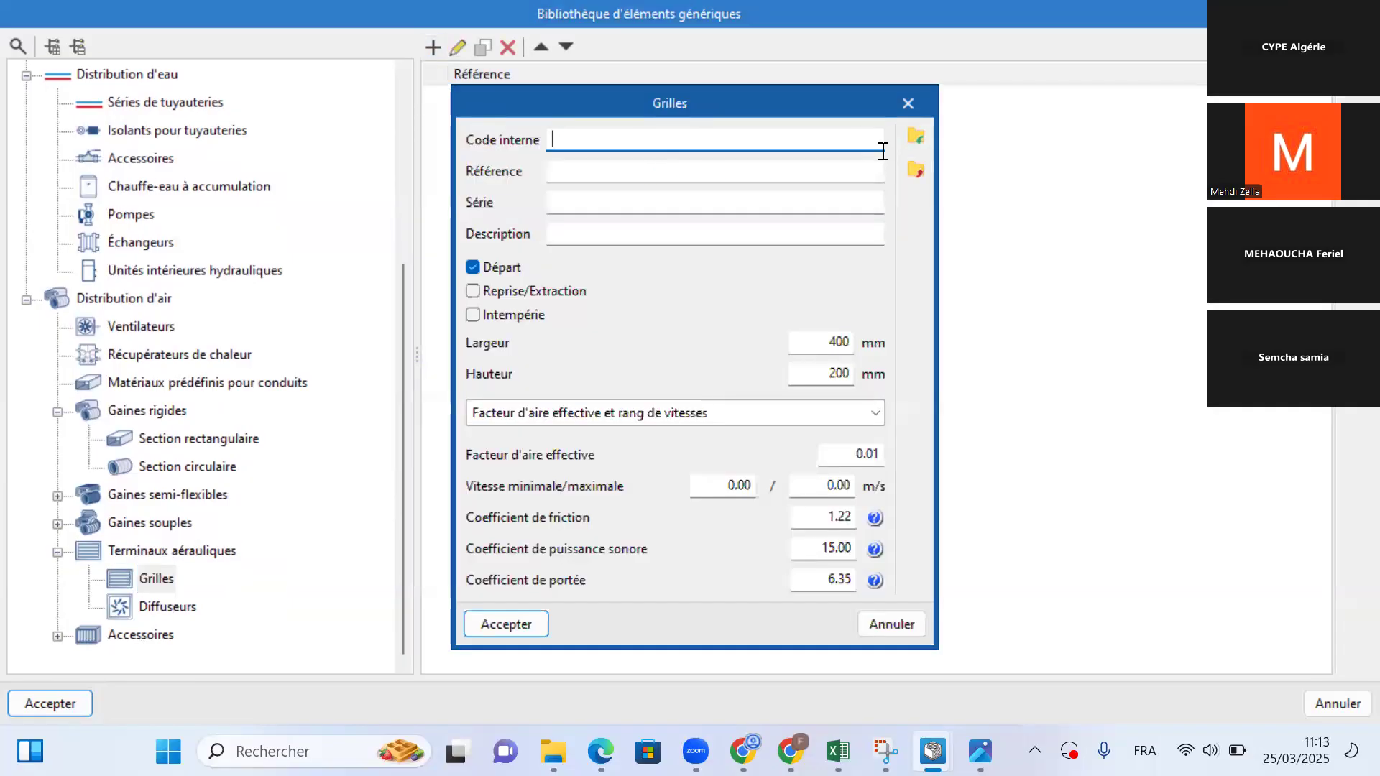
pyautogui.moveTo(645, 110); pyautogui.dragTo(634, 72)
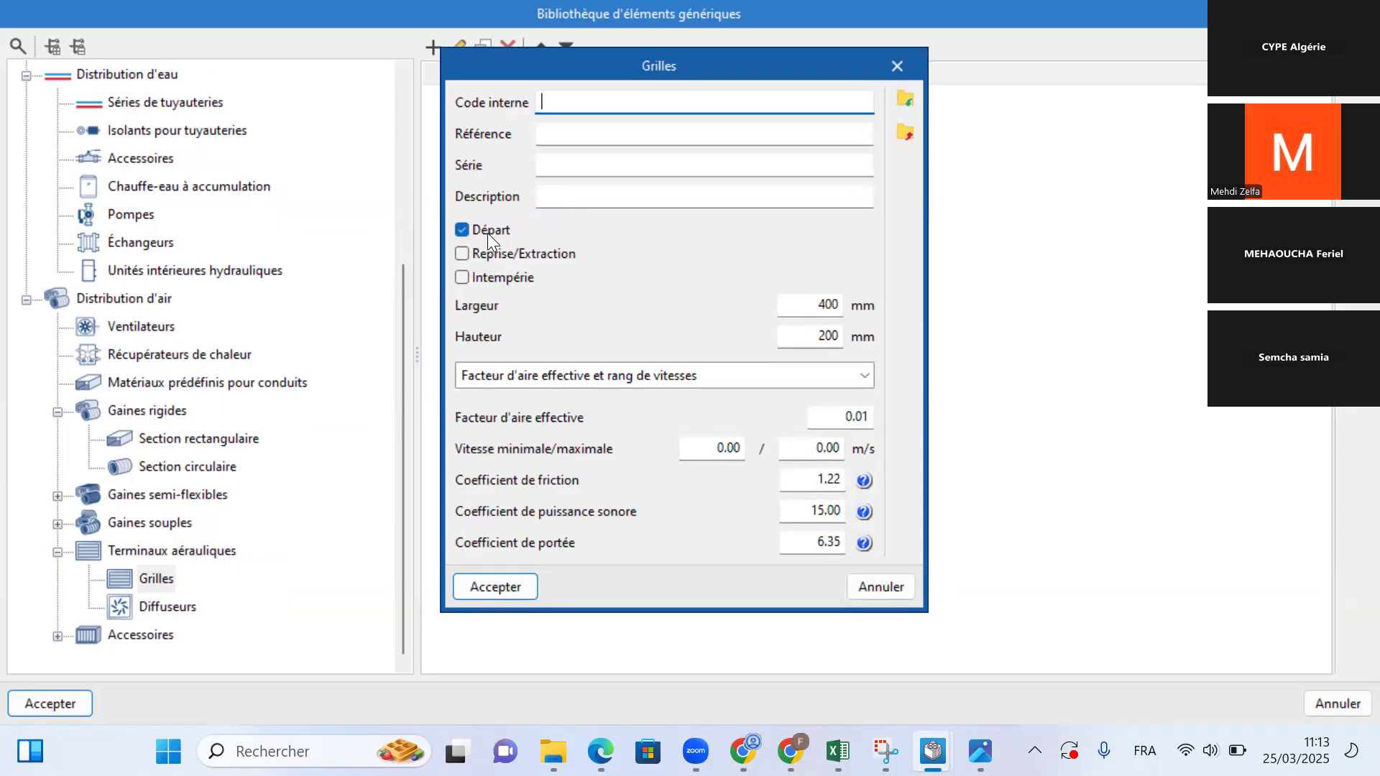
pyautogui.click(462, 255)
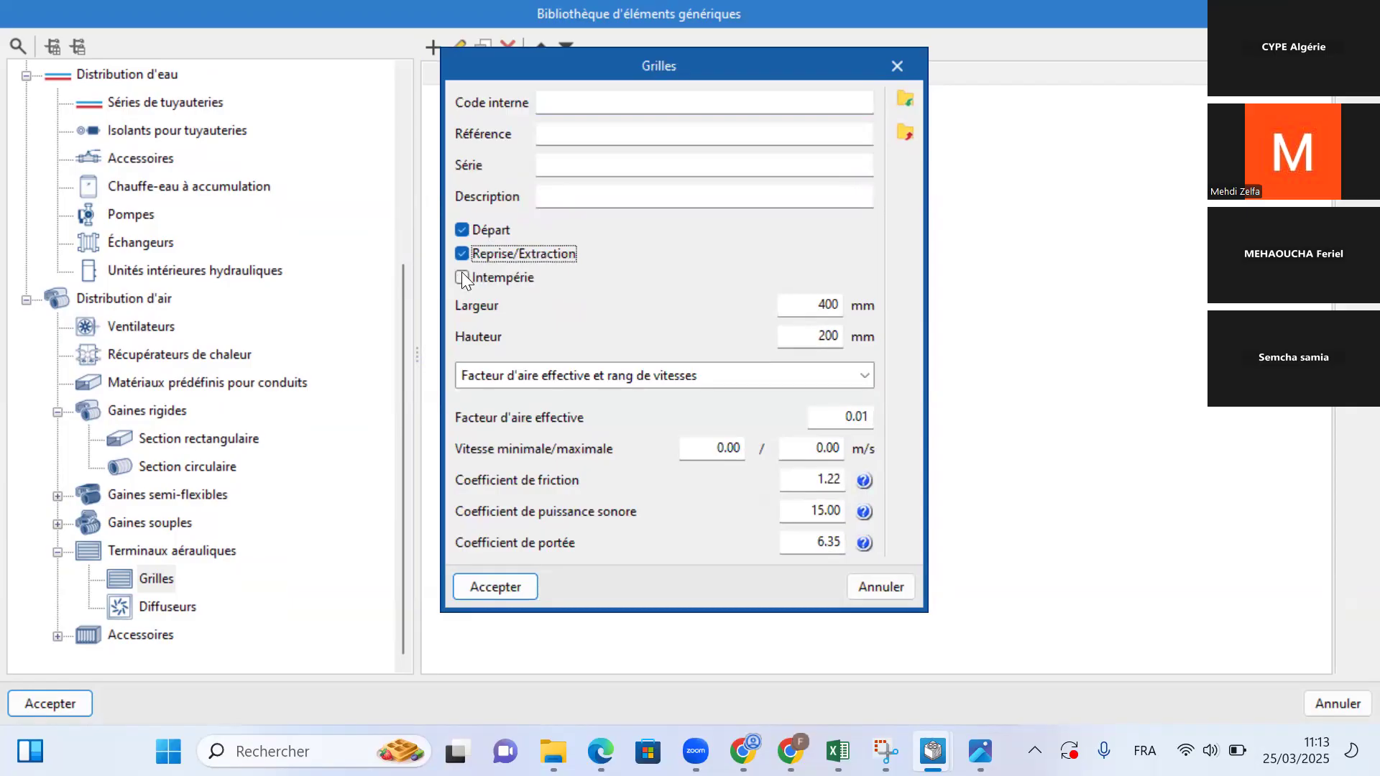
pyautogui.click(462, 278)
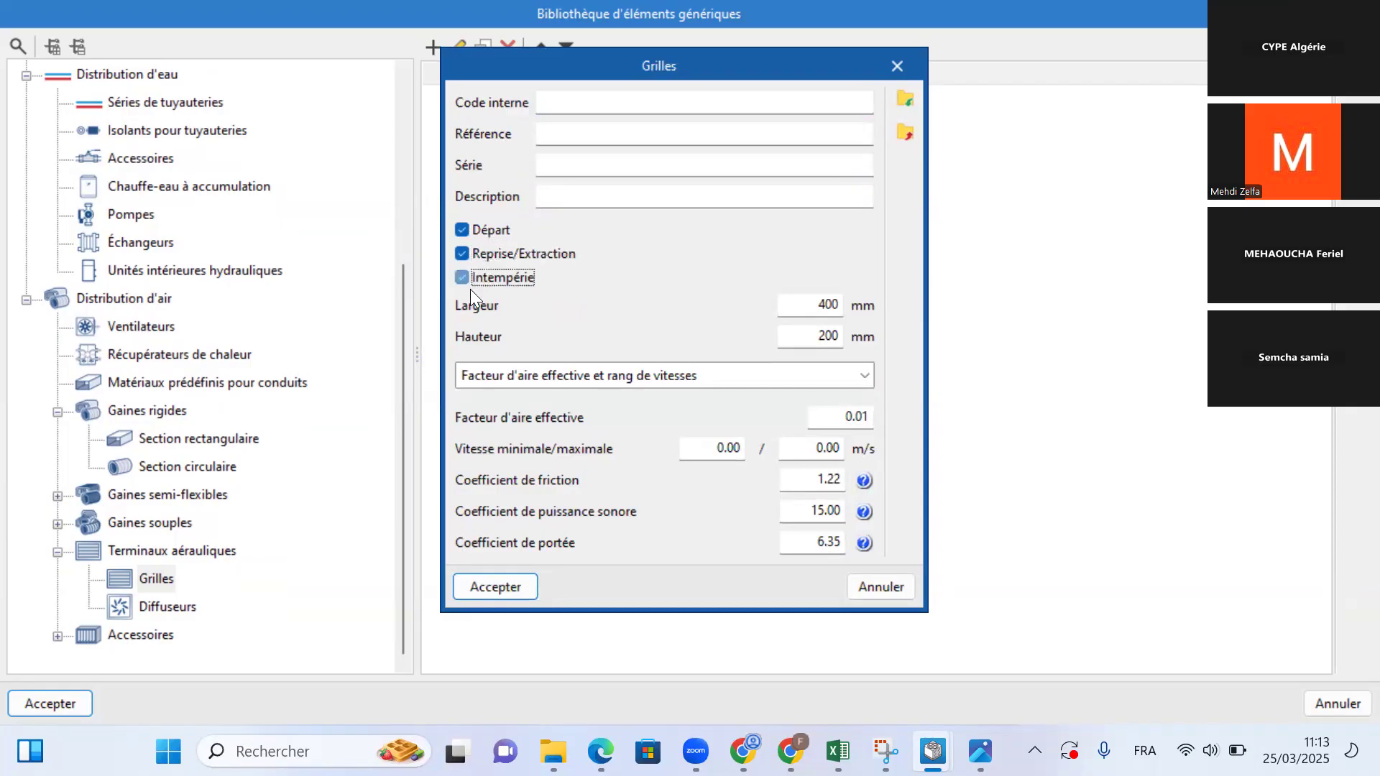
pyautogui.click(801, 303)
pyautogui.click(818, 335)
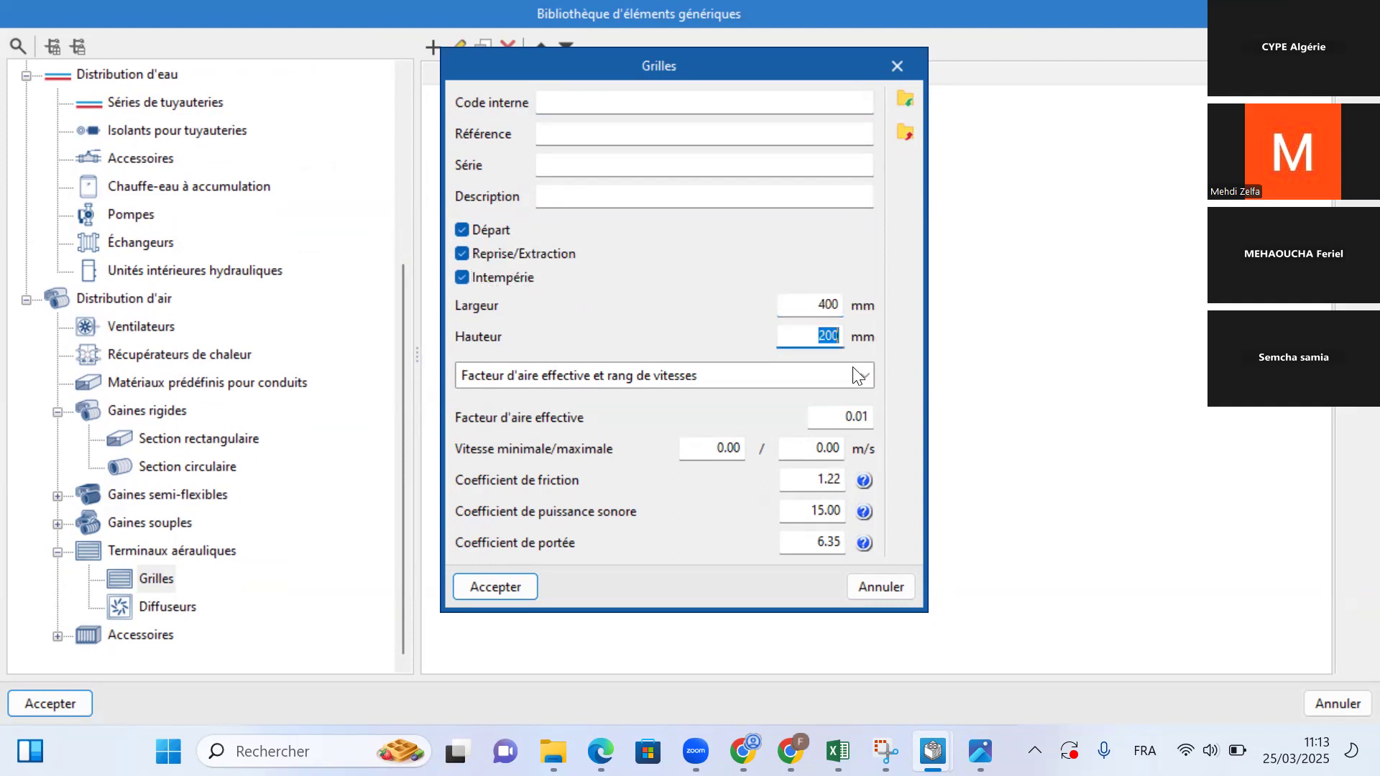
pyautogui.click(470, 586)
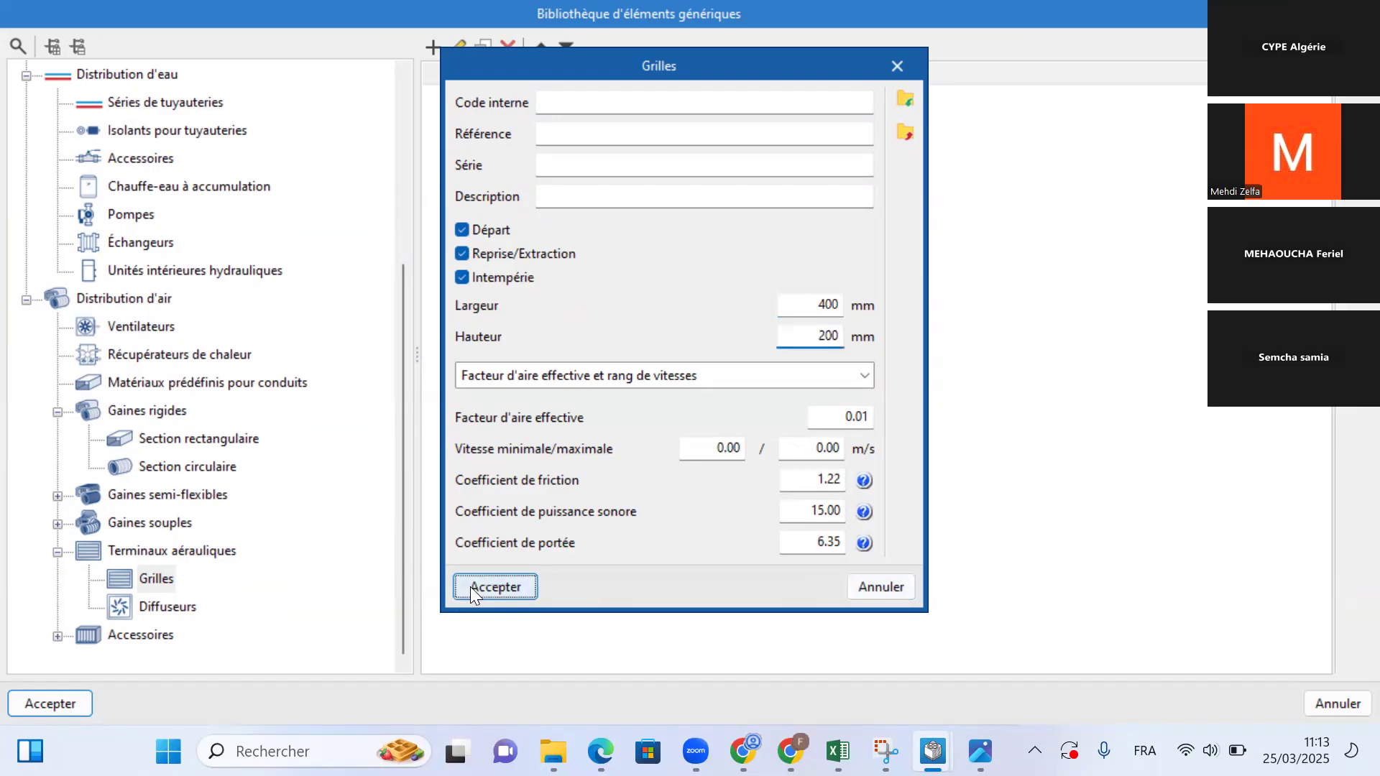
pyautogui.click(671, 387)
pyautogui.click(869, 587)
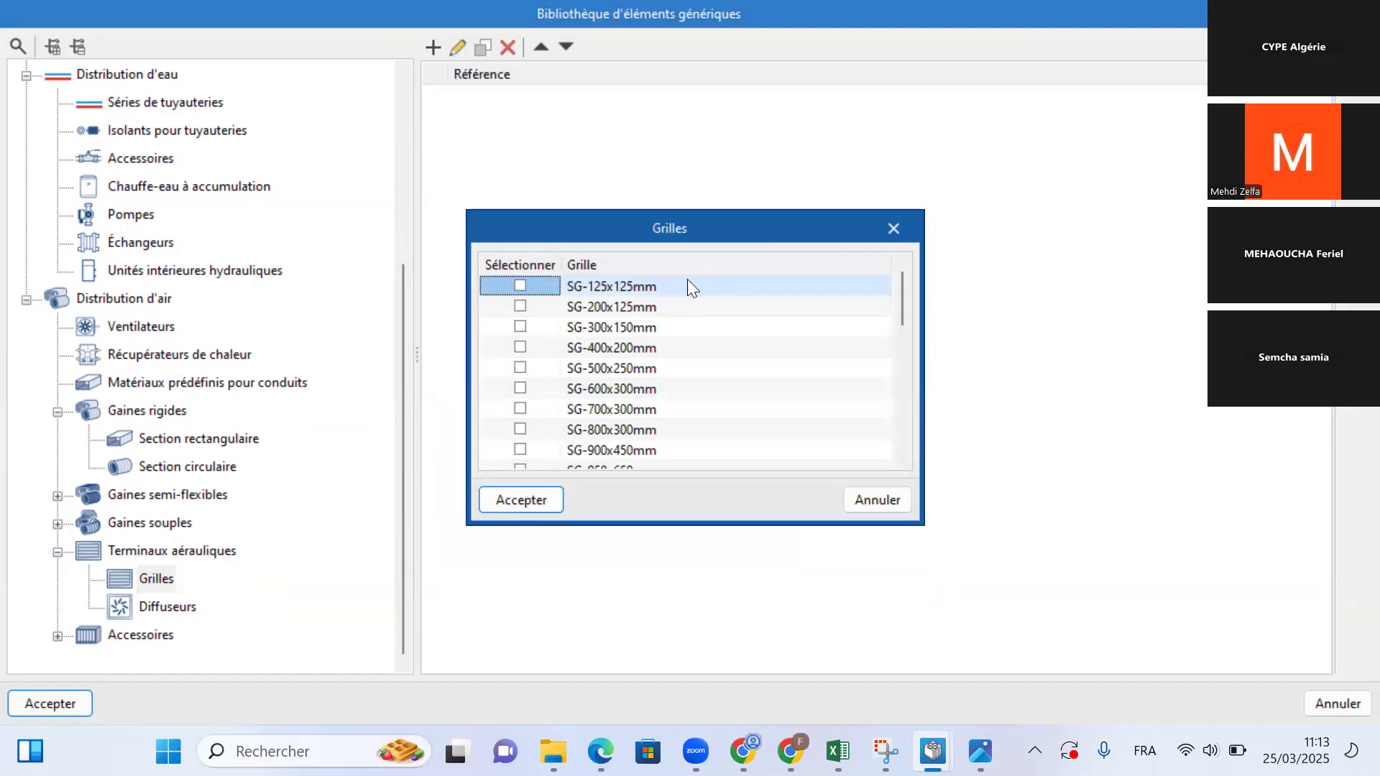
# Step: Examine the list of predefined grilles without adding any, and close the generic elements library by accepting it
pyautogui.scroll(-10, 686, 288)
pyautogui.scroll(-1, 676, 301)
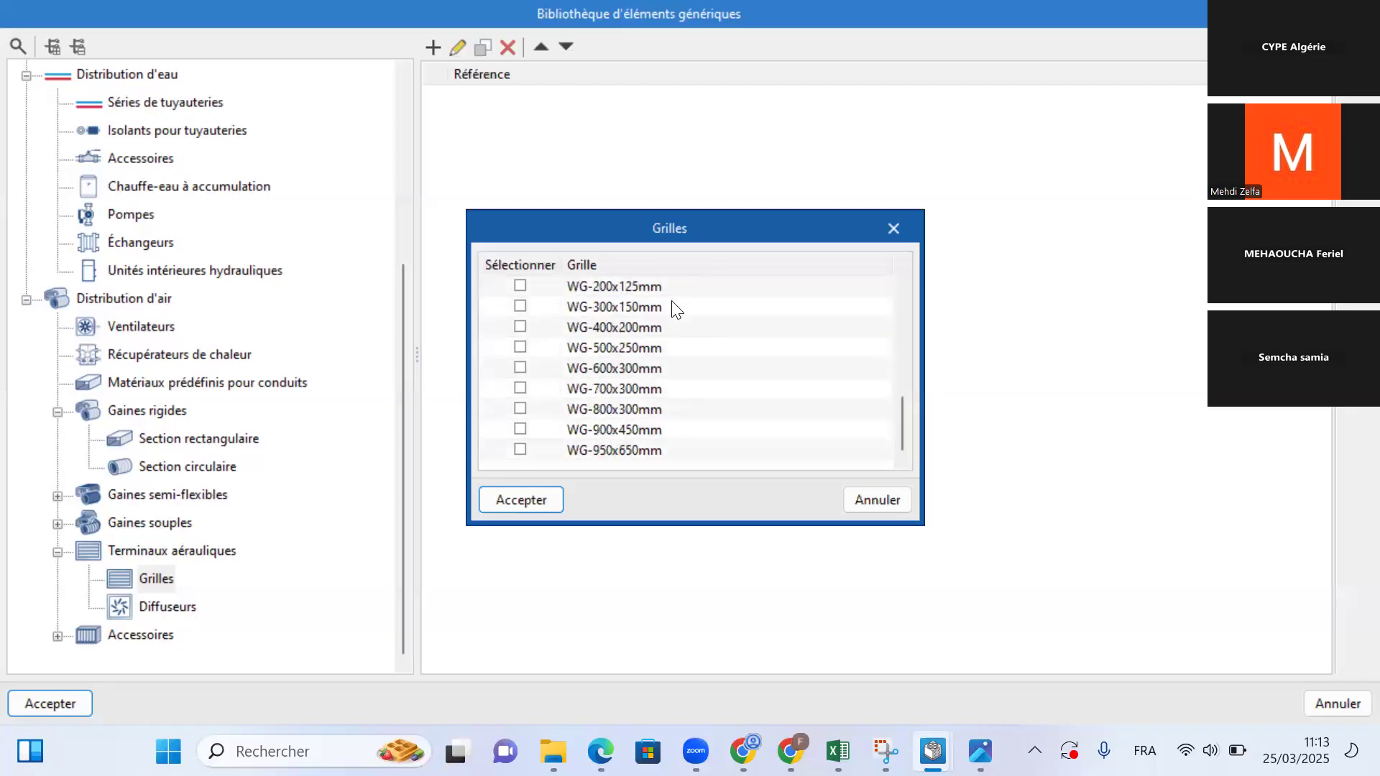
pyautogui.click(896, 229)
pyautogui.click(72, 710)
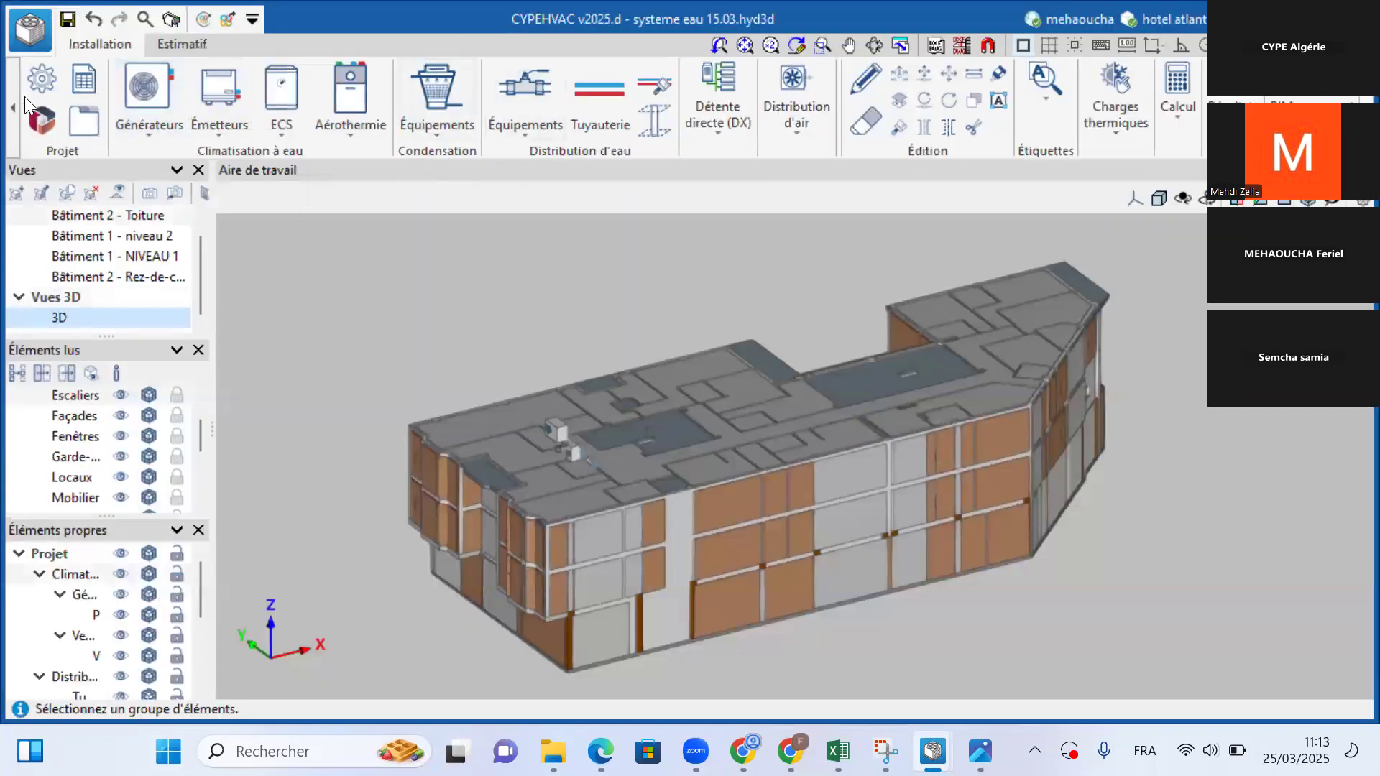
# Step: Review the available generator tools for water-based air conditioning
pyautogui.click(170, 113)
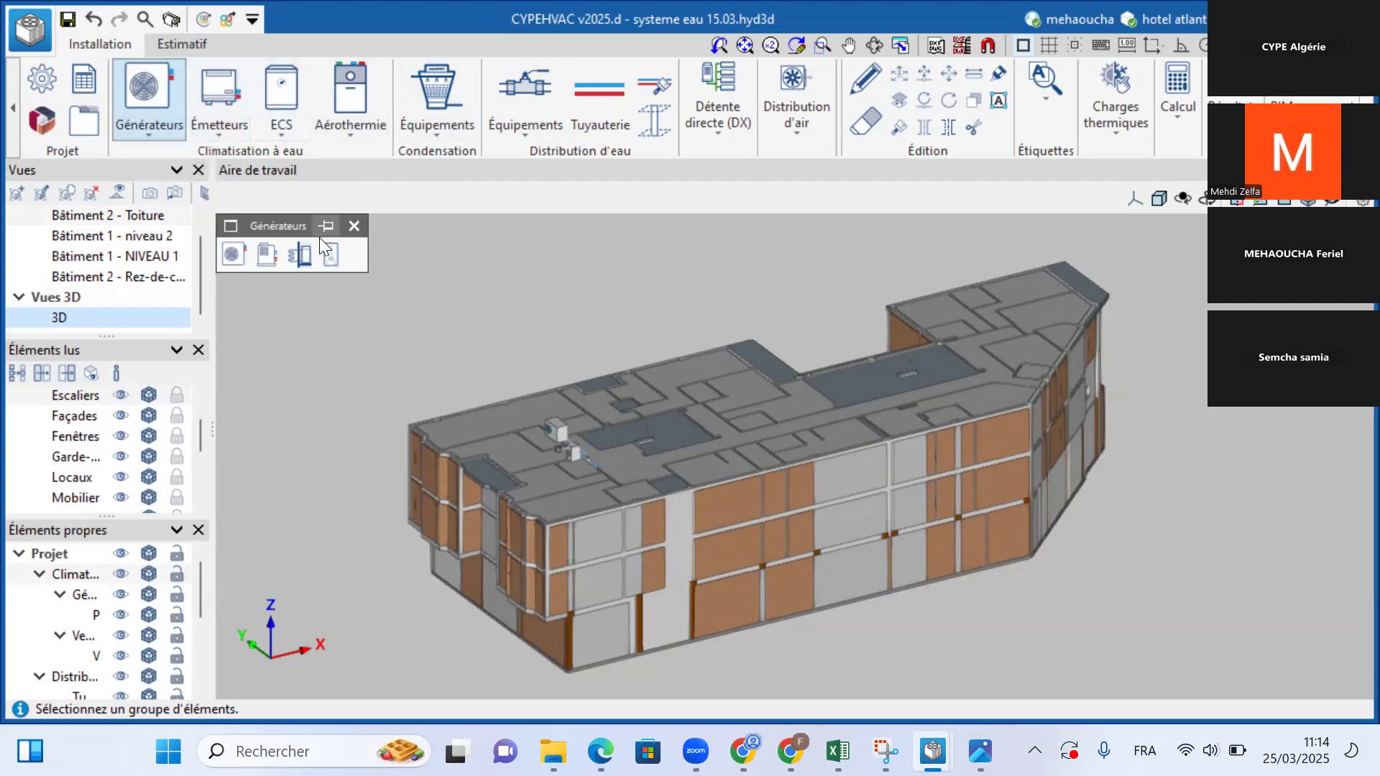
pyautogui.moveTo(284, 225); pyautogui.dragTo(277, 174)
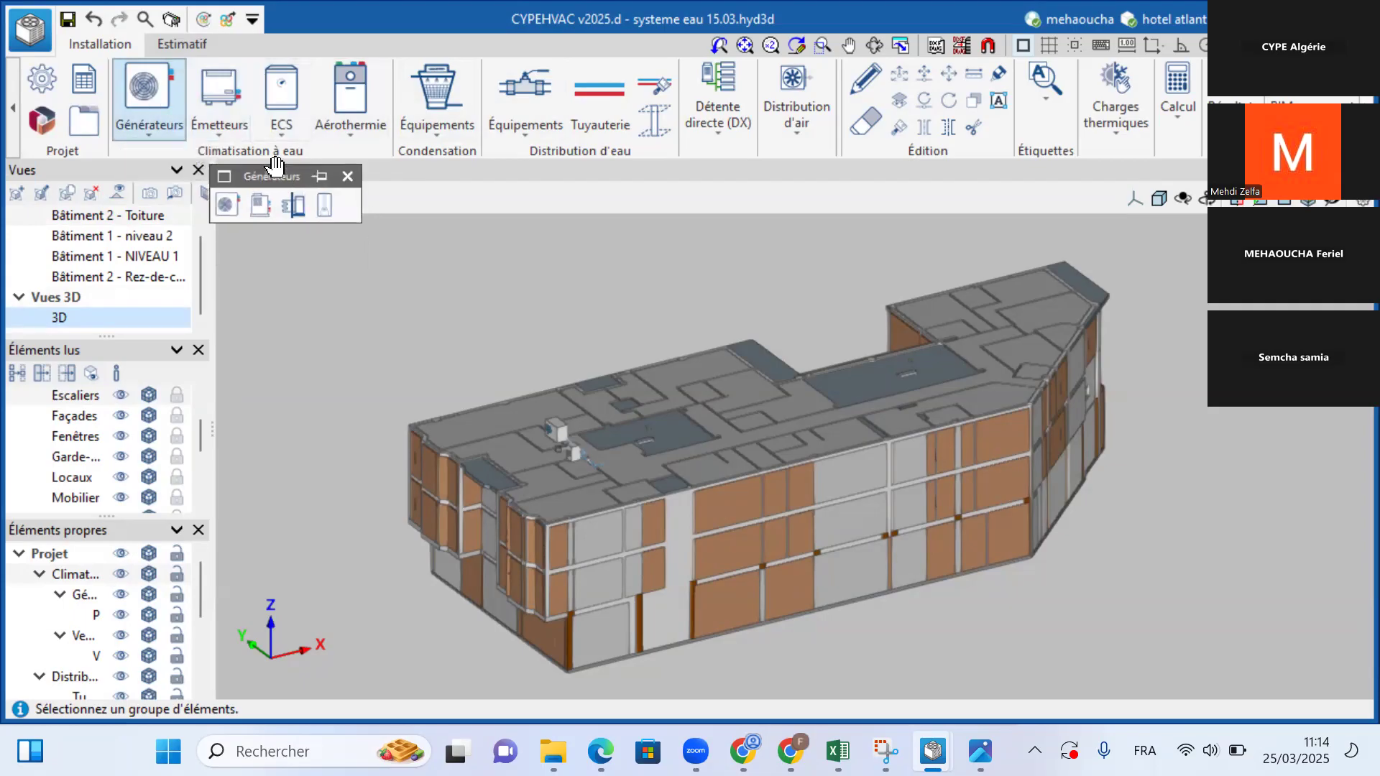
pyautogui.click(251, 201)
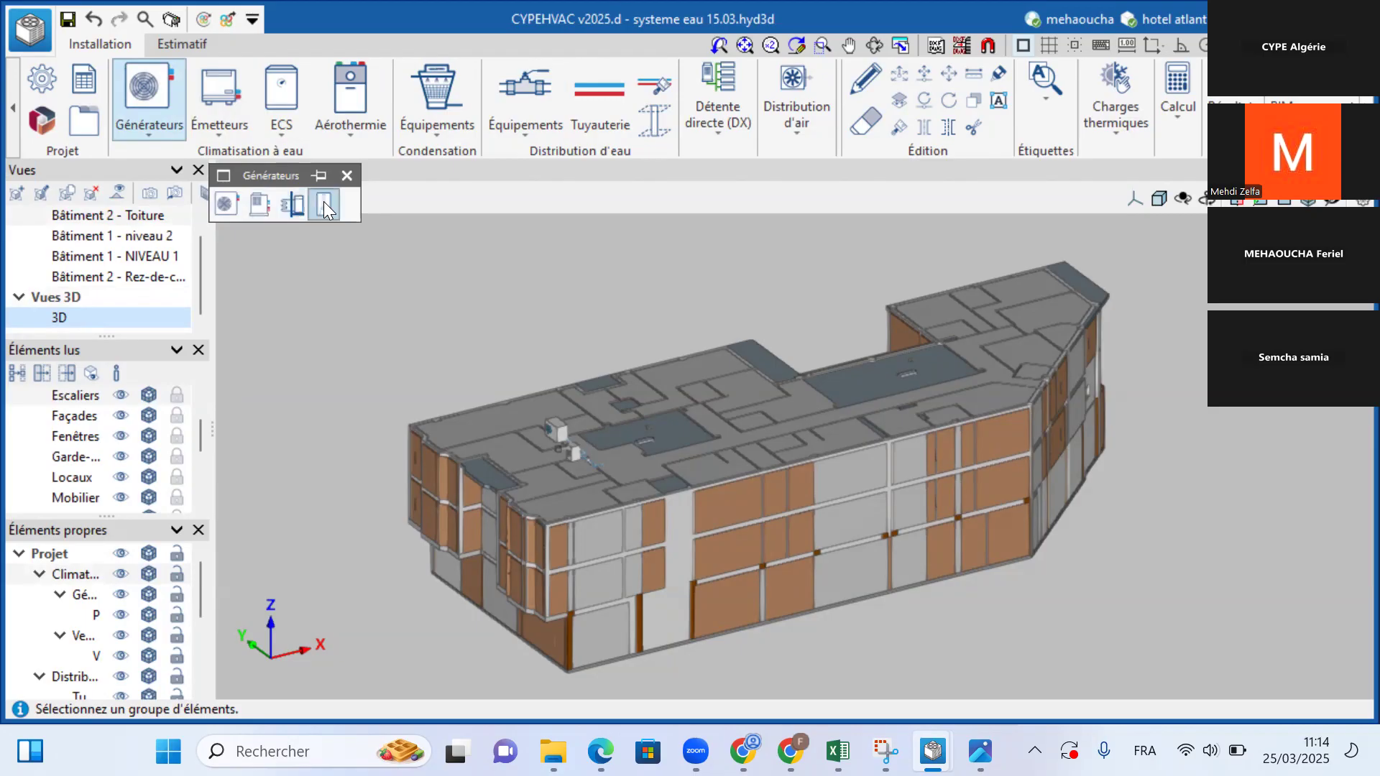
pyautogui.click(347, 175)
# Step: Review the emitter tools, including the fan coils and air conditioners, and the condensation equipment tools
pyautogui.click(220, 104)
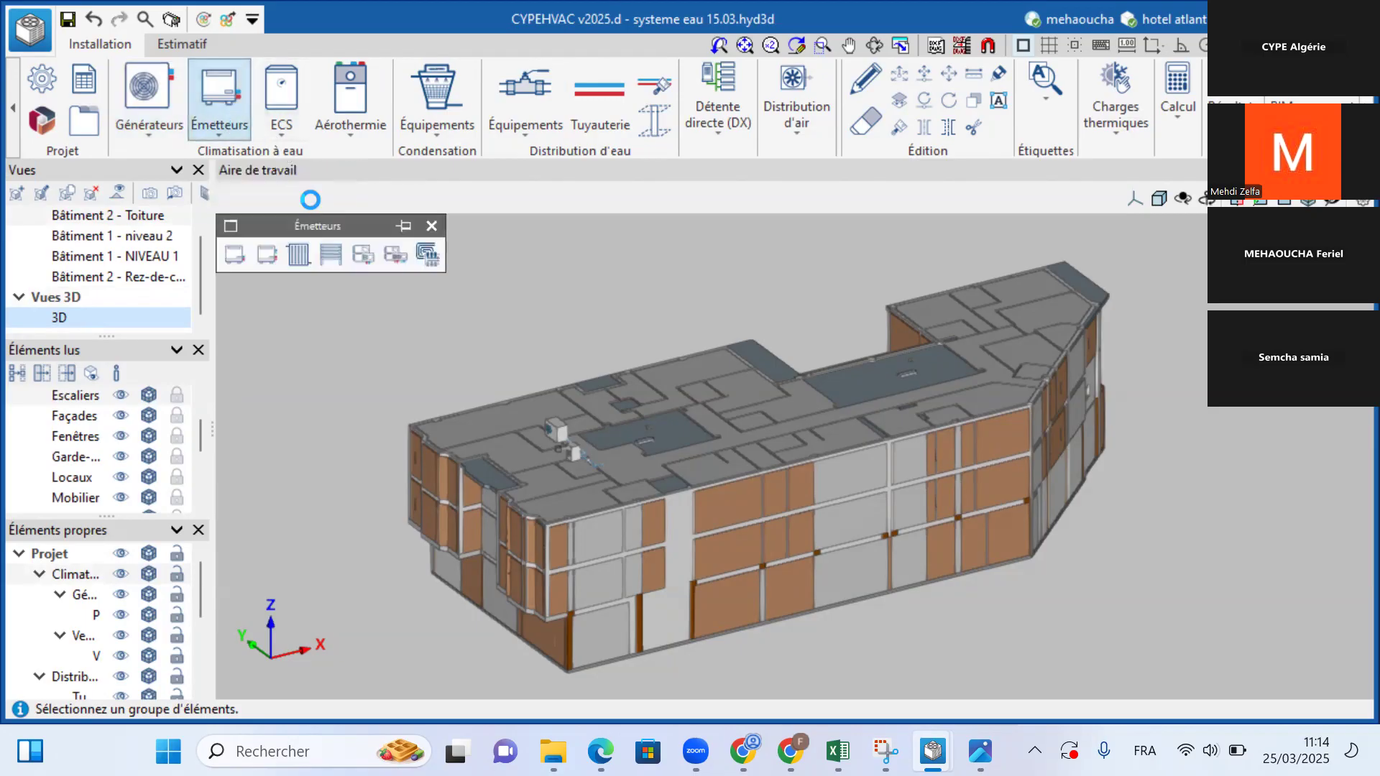
pyautogui.moveTo(309, 225); pyautogui.dragTo(298, 150)
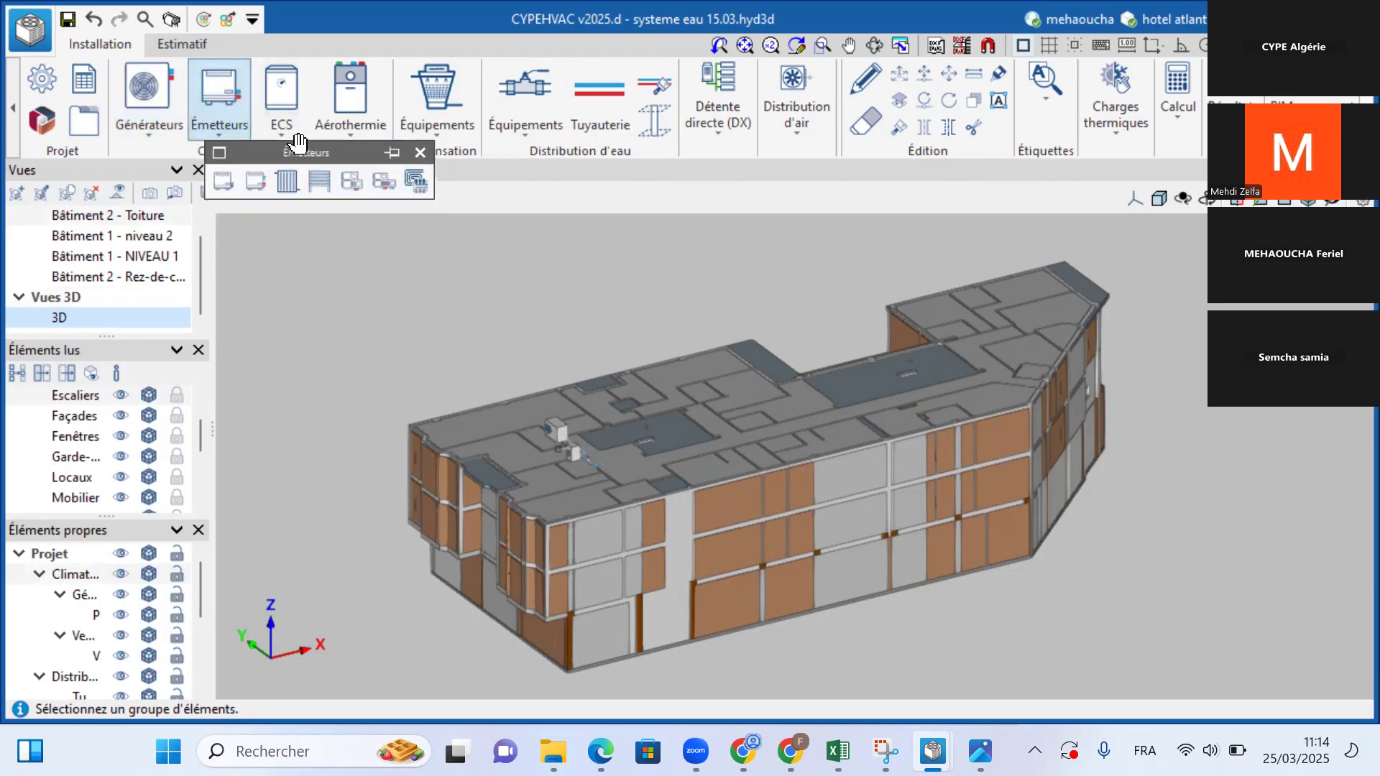
pyautogui.click(223, 174)
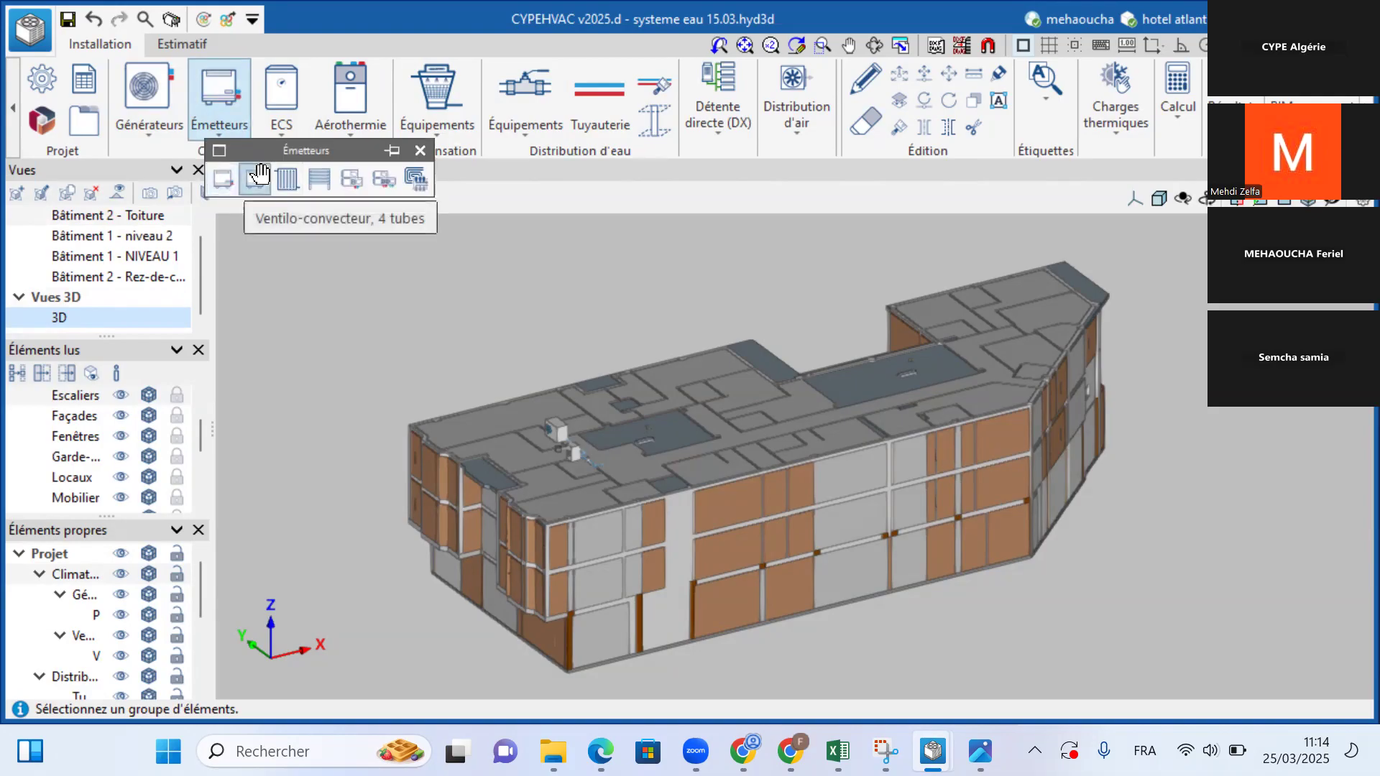
pyautogui.click(319, 178)
pyautogui.click(356, 171)
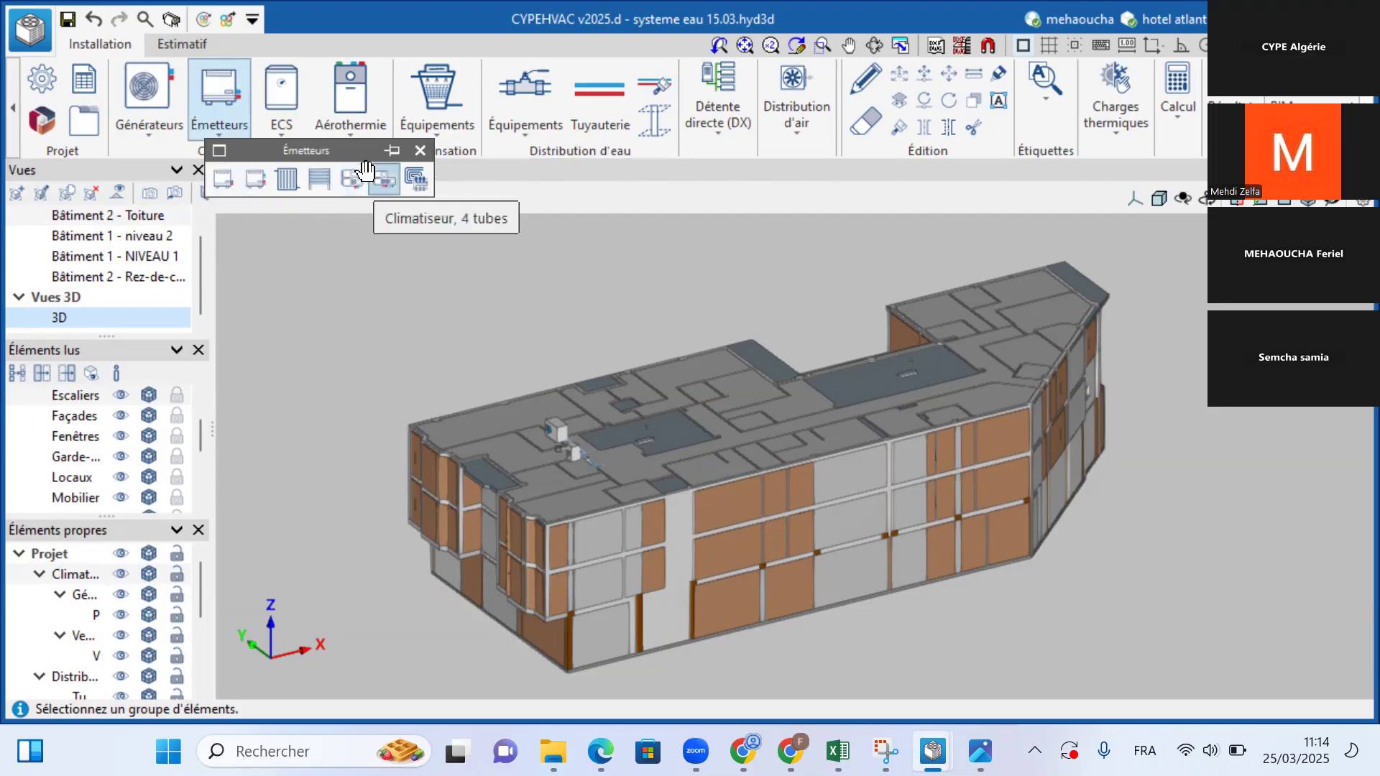
pyautogui.click(421, 150)
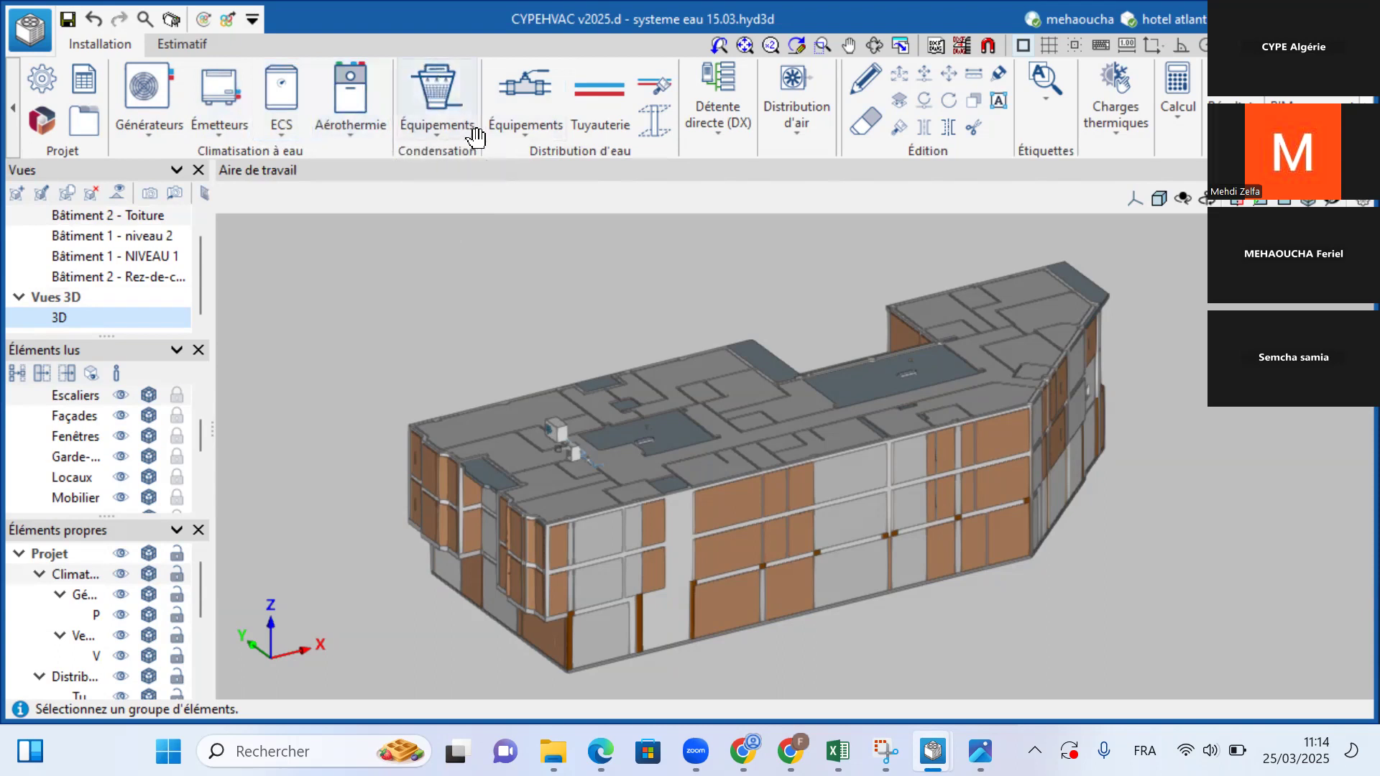
pyautogui.click(420, 115)
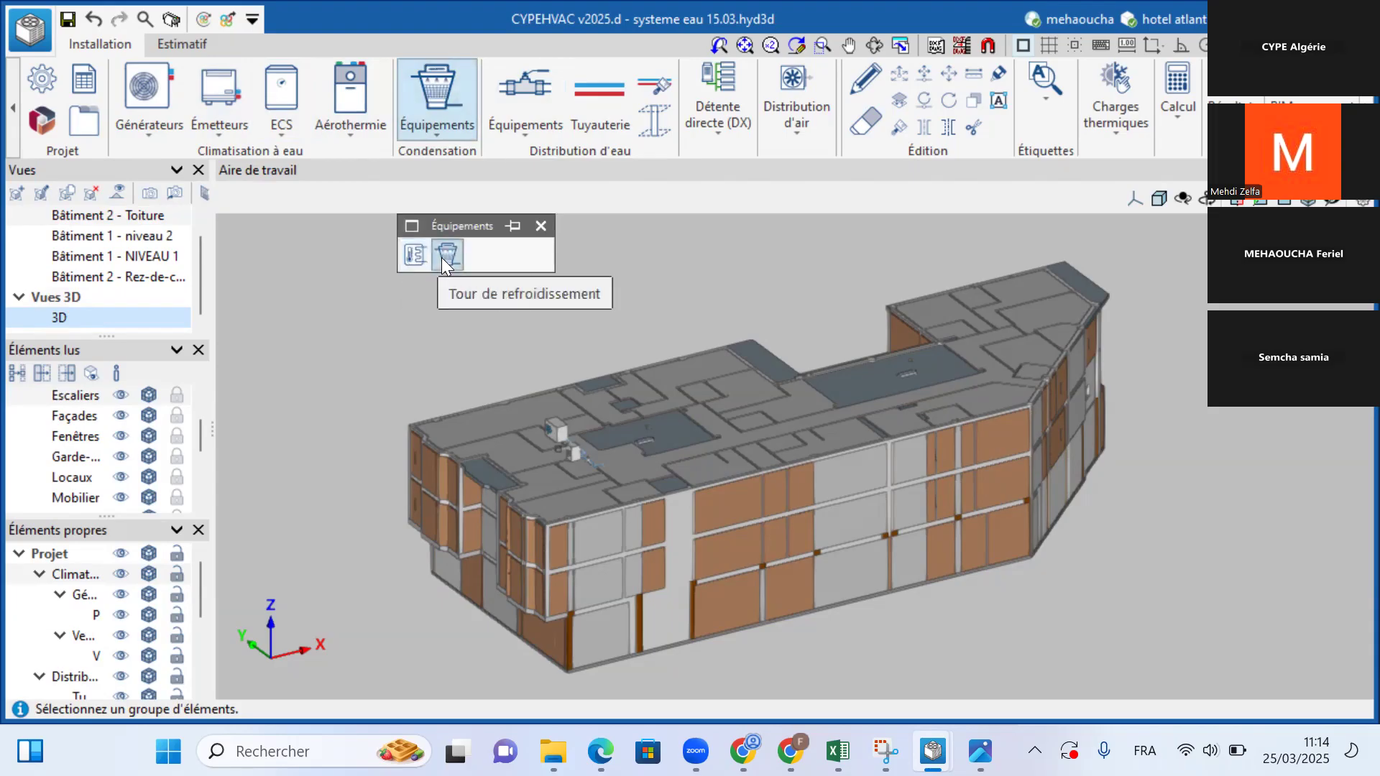
pyautogui.click(538, 230)
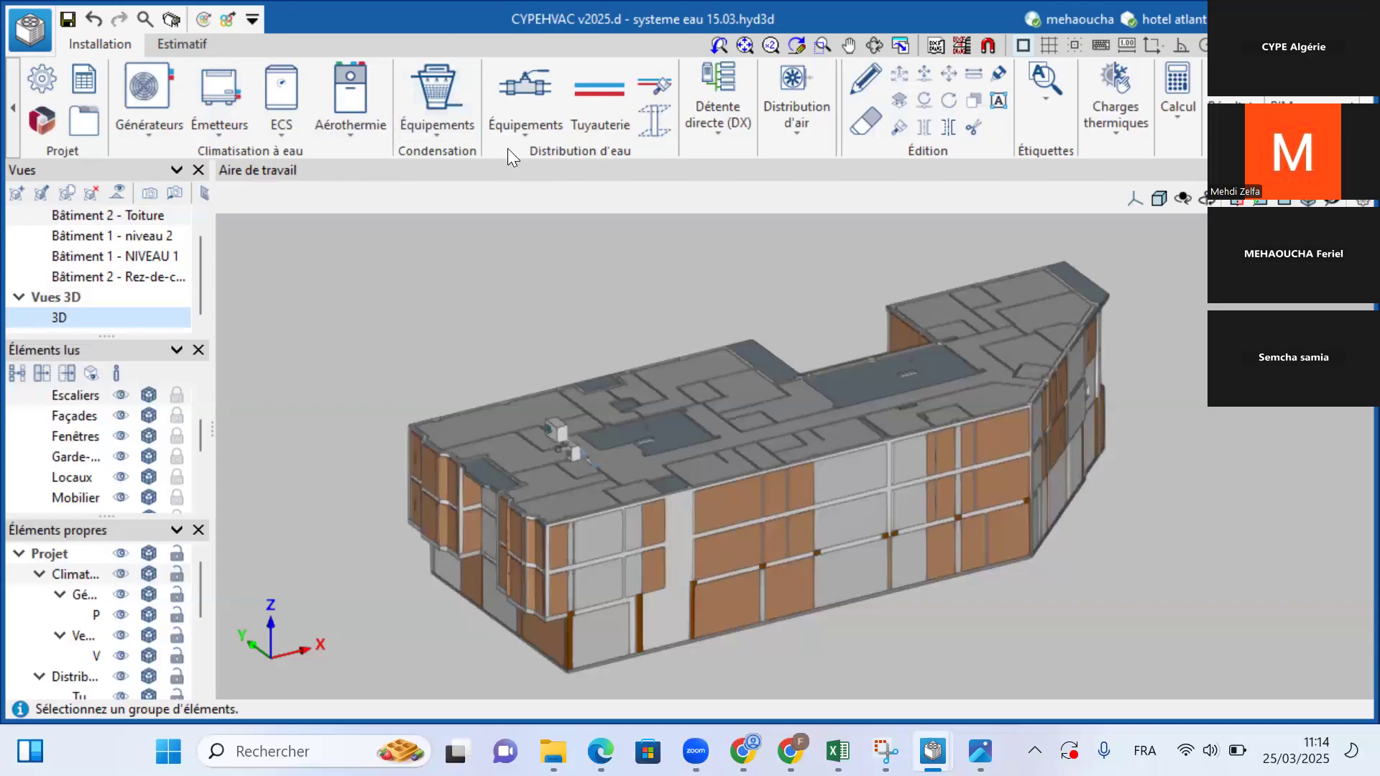
# Step: Review the water distribution equipment tools and the water pipe form, closing both without adding anything
pyautogui.click(532, 125)
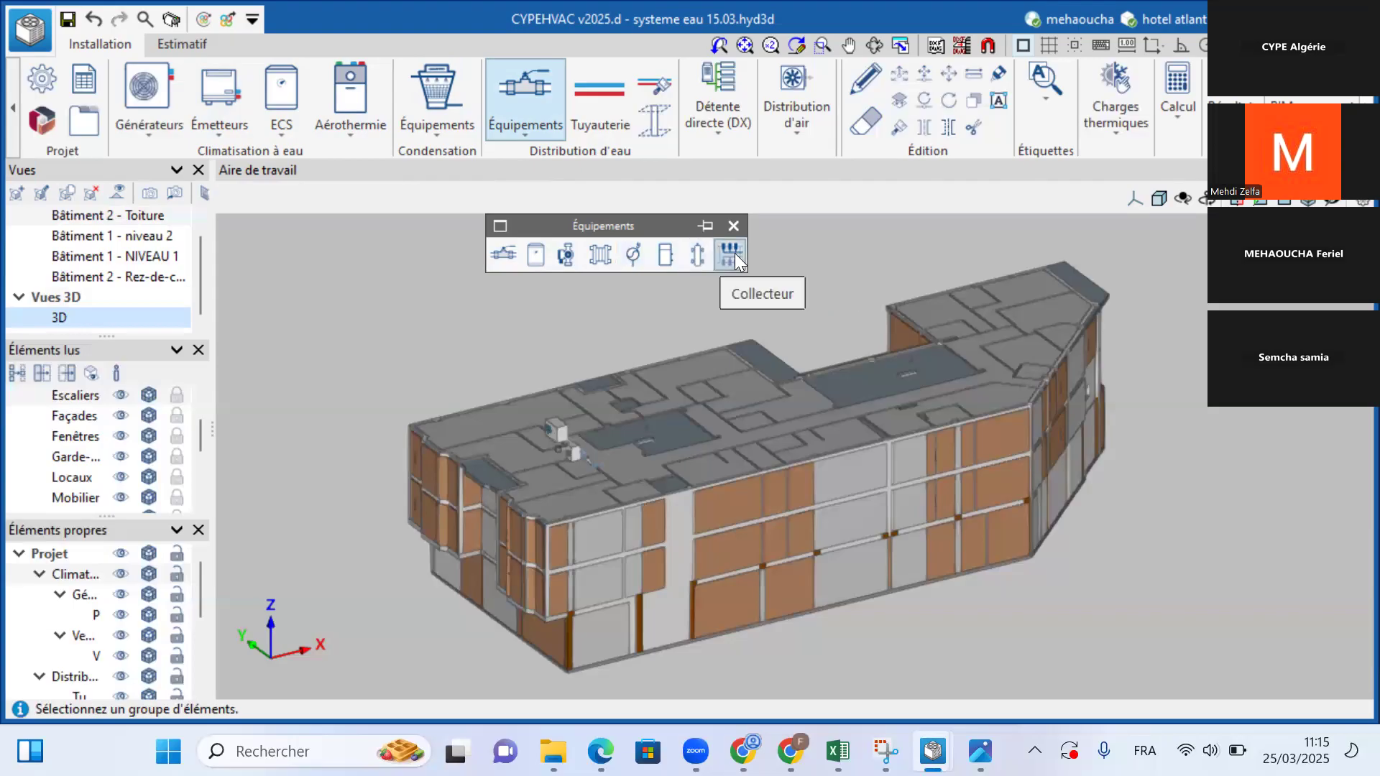
pyautogui.click(733, 230)
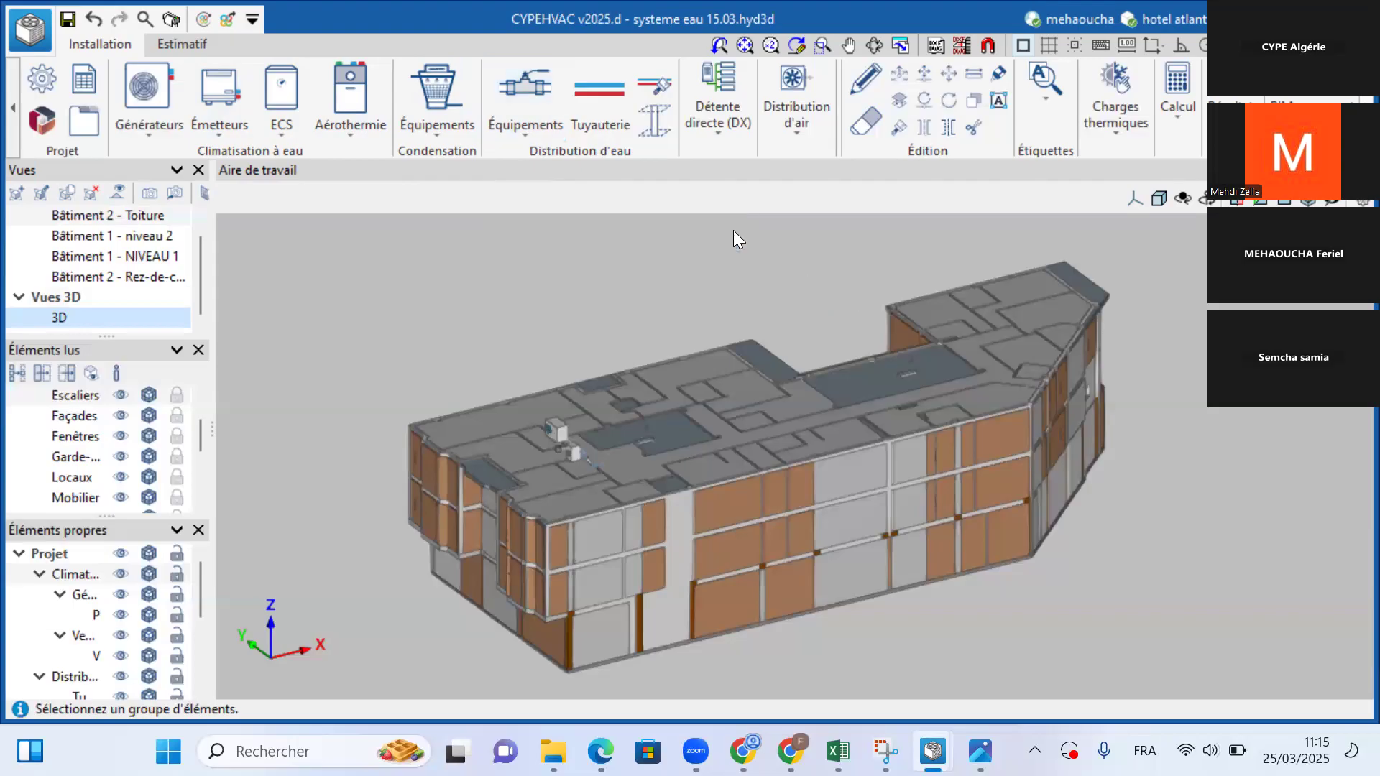
pyautogui.click(600, 102)
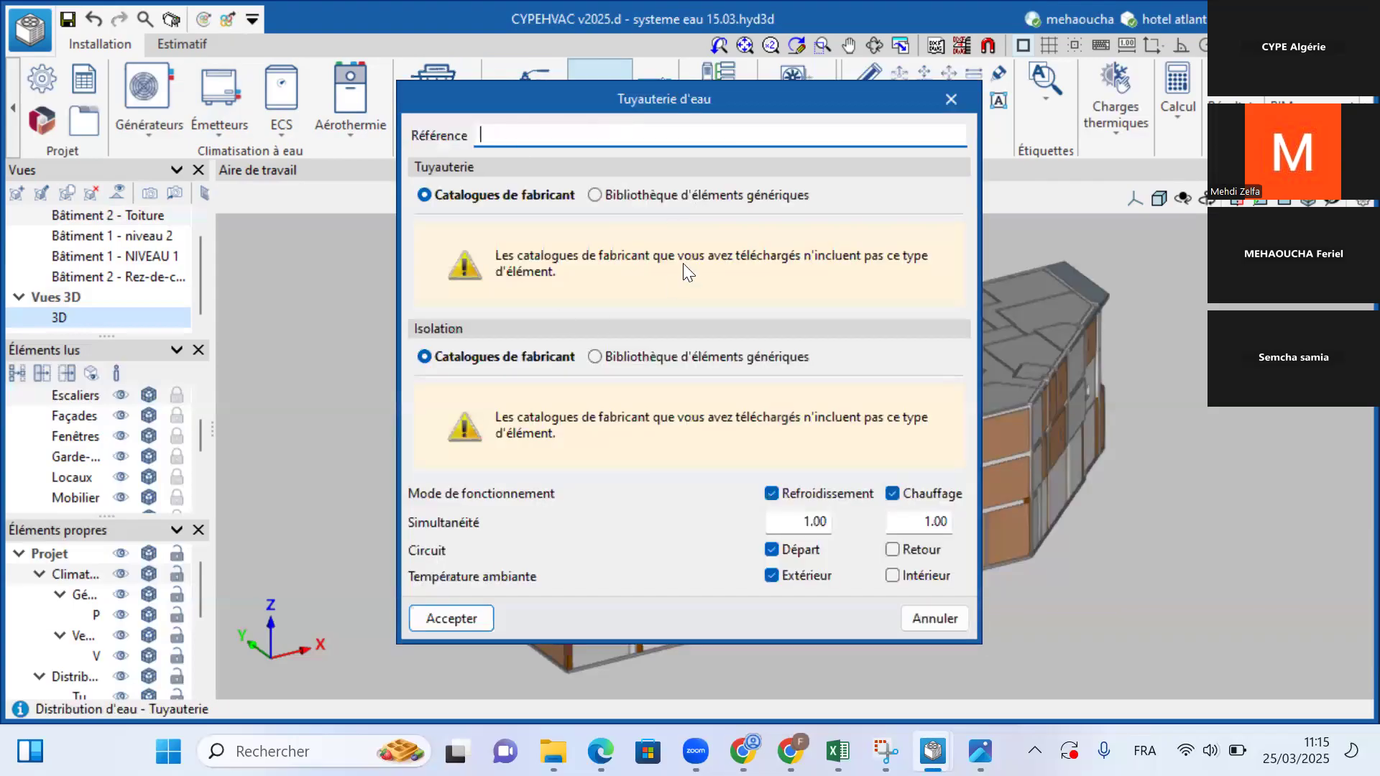
pyautogui.click(953, 97)
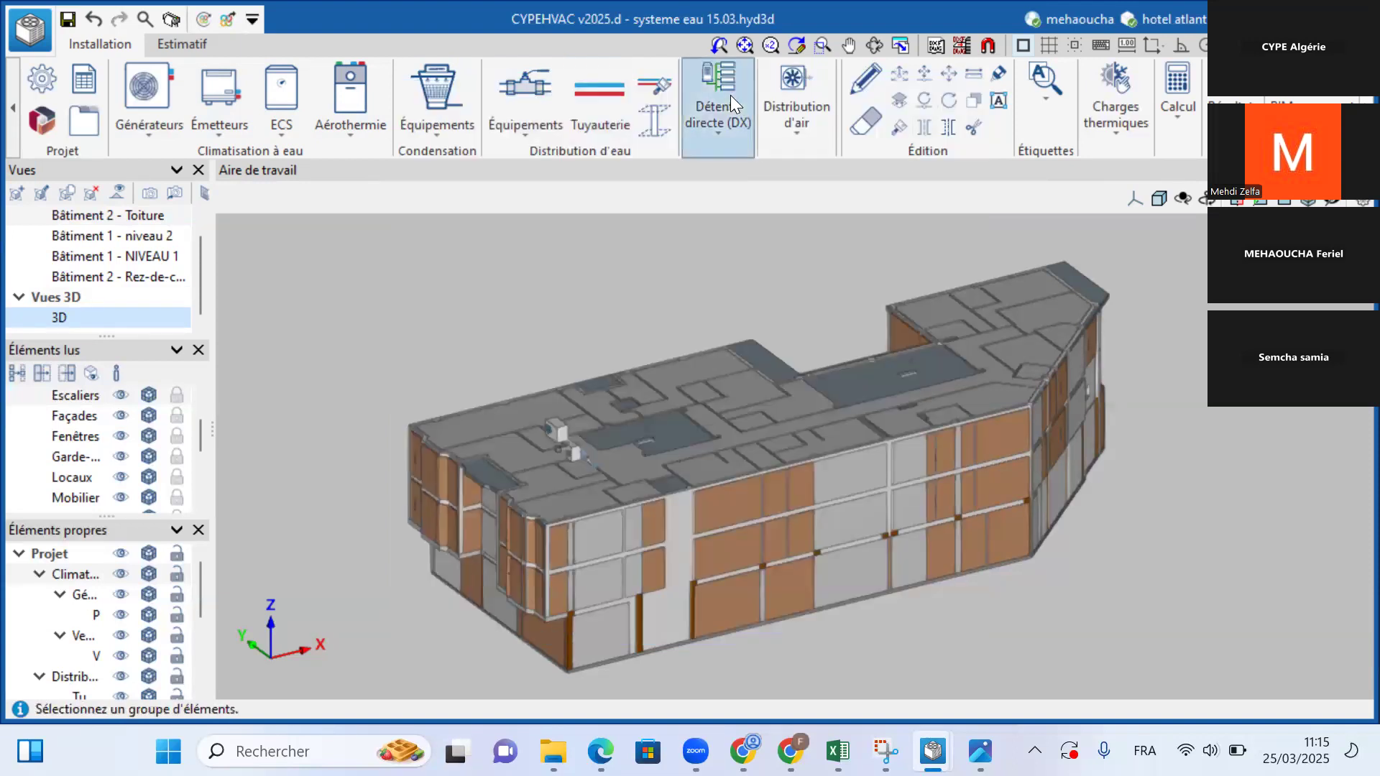
# Step: Review the direct expansion (DX) systems and the VRF unit tools, closing them without placing anything
pyautogui.click(714, 108)
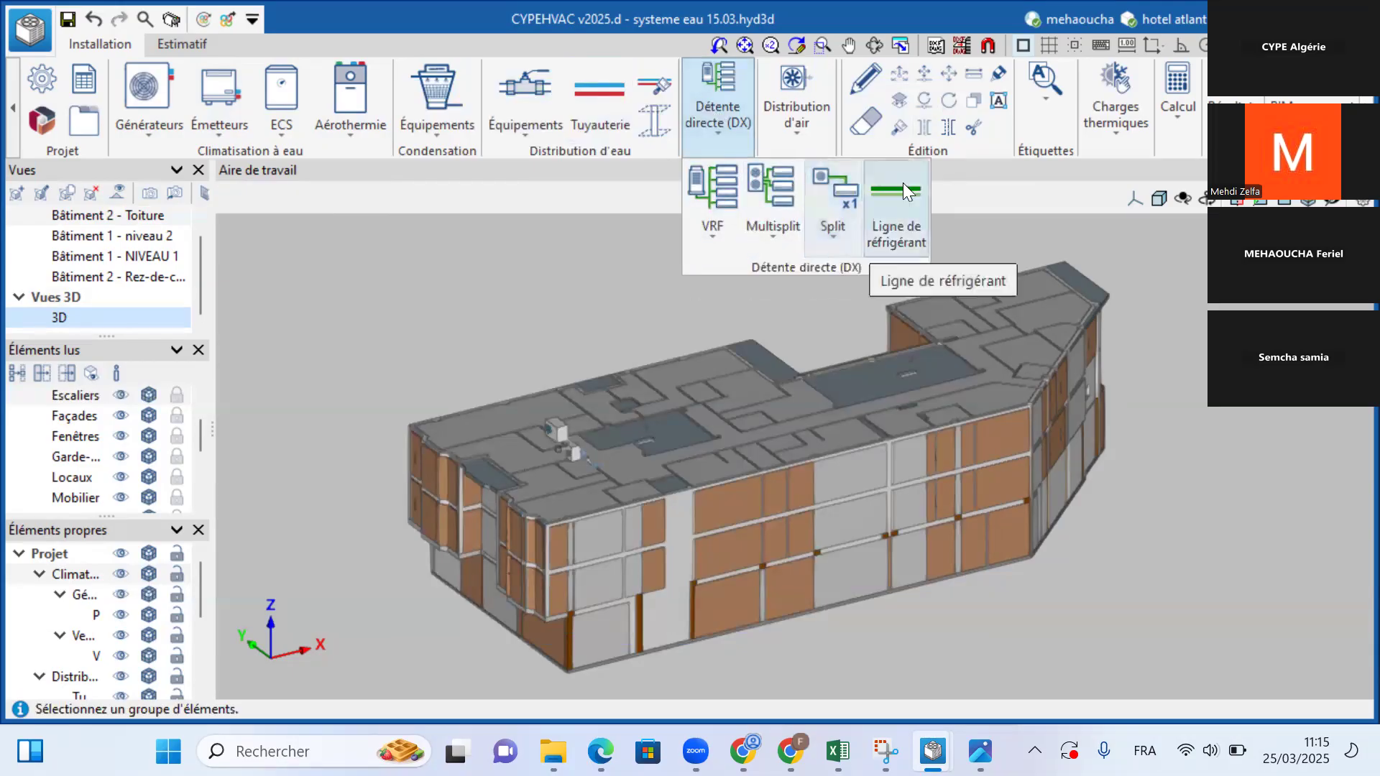
pyautogui.click(704, 217)
pyautogui.click(717, 137)
pyautogui.click(715, 215)
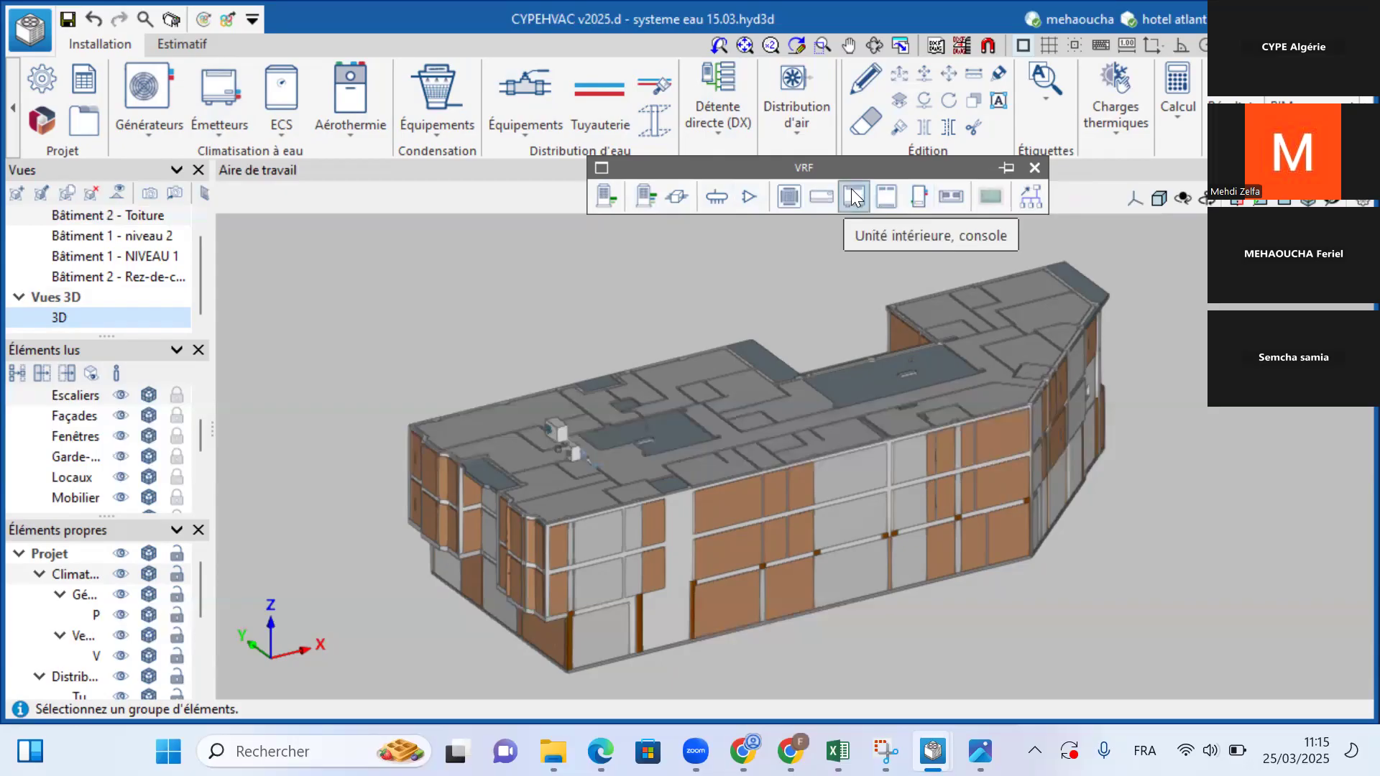
pyautogui.click(1035, 167)
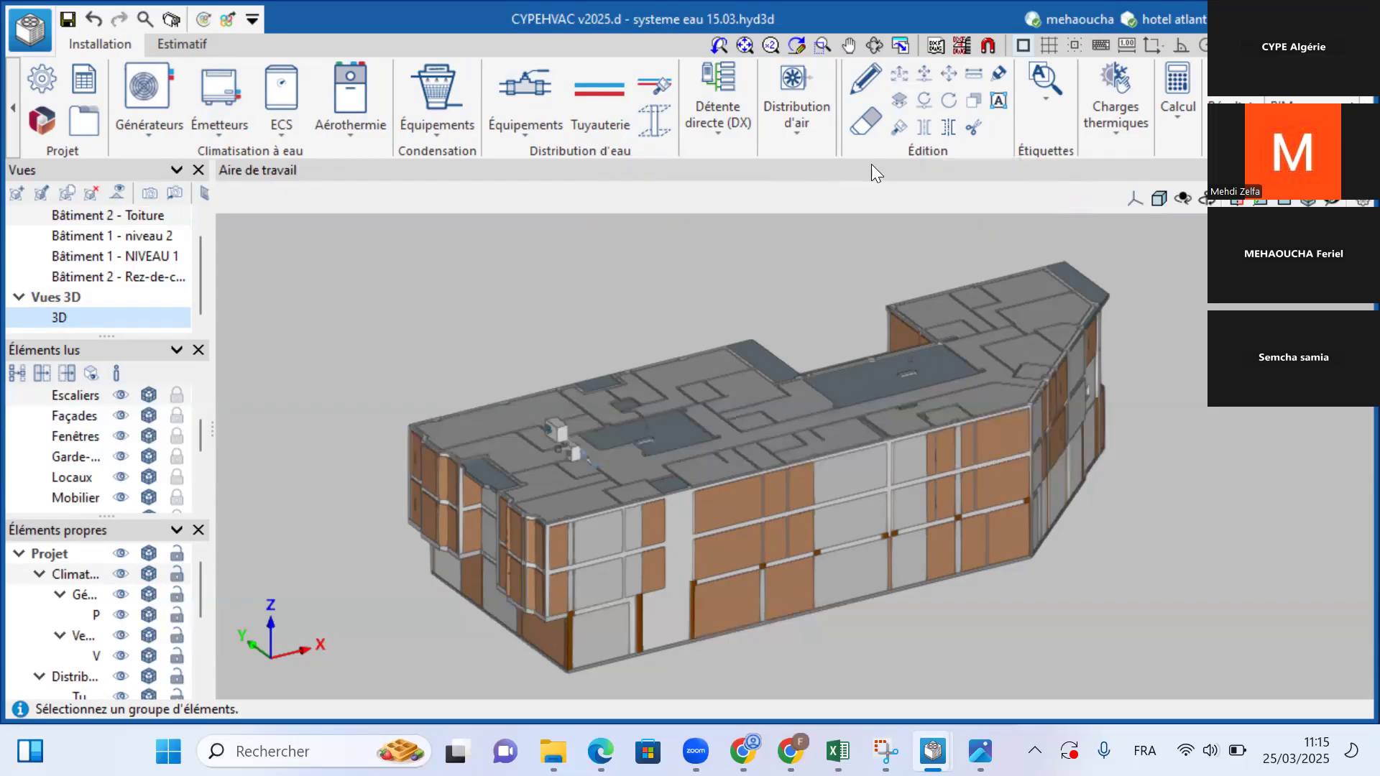
# Step: Review the air distribution equipment tools and the duct tools, including the flexible duct, without placing anything
pyautogui.click(807, 104)
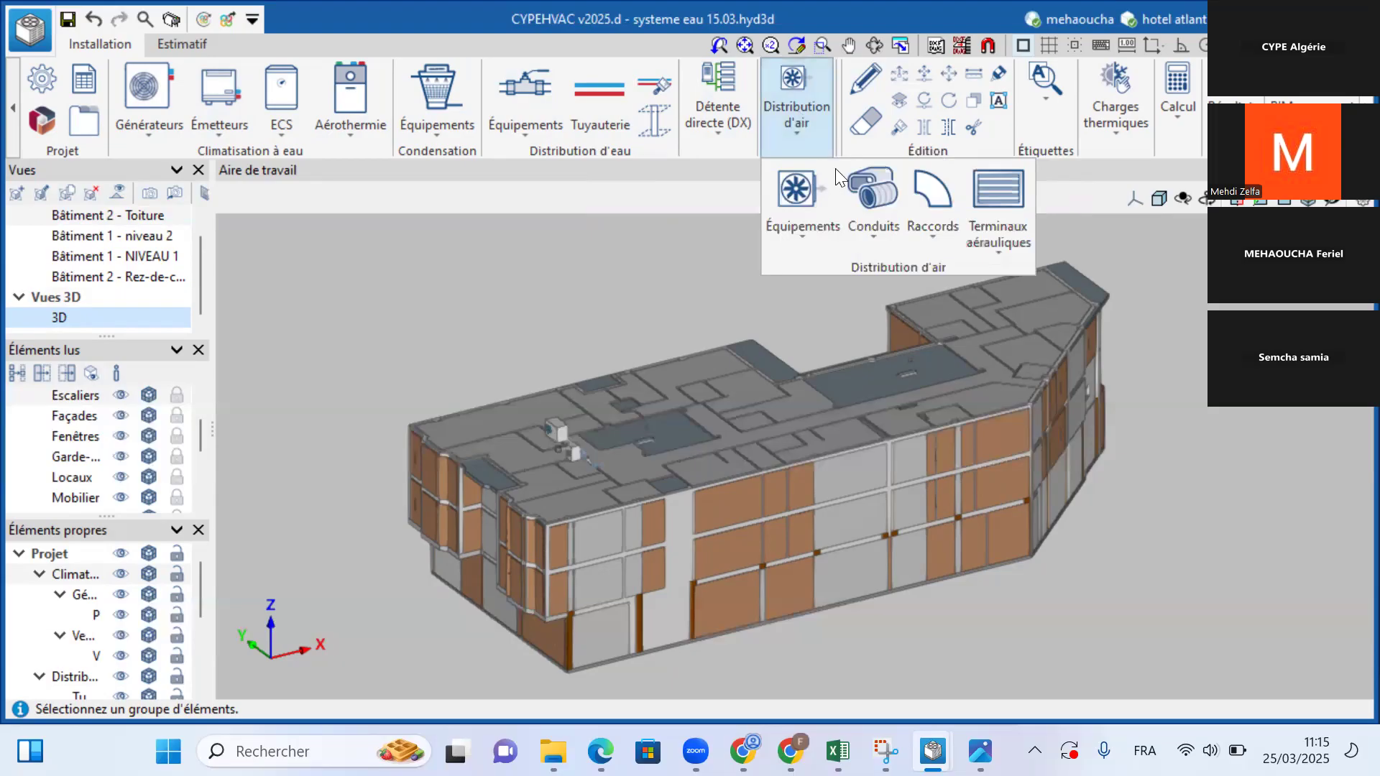
pyautogui.click(796, 211)
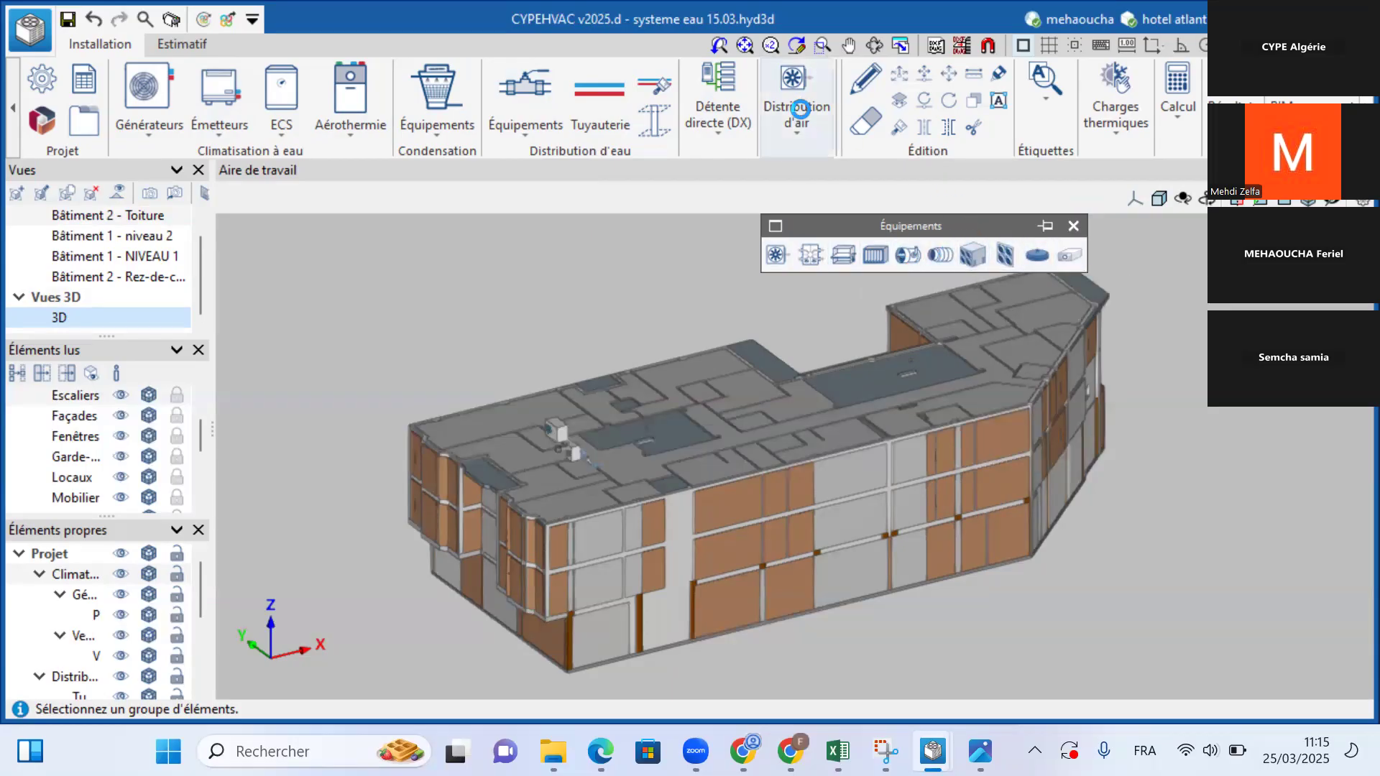
pyautogui.click(797, 108)
pyautogui.click(872, 187)
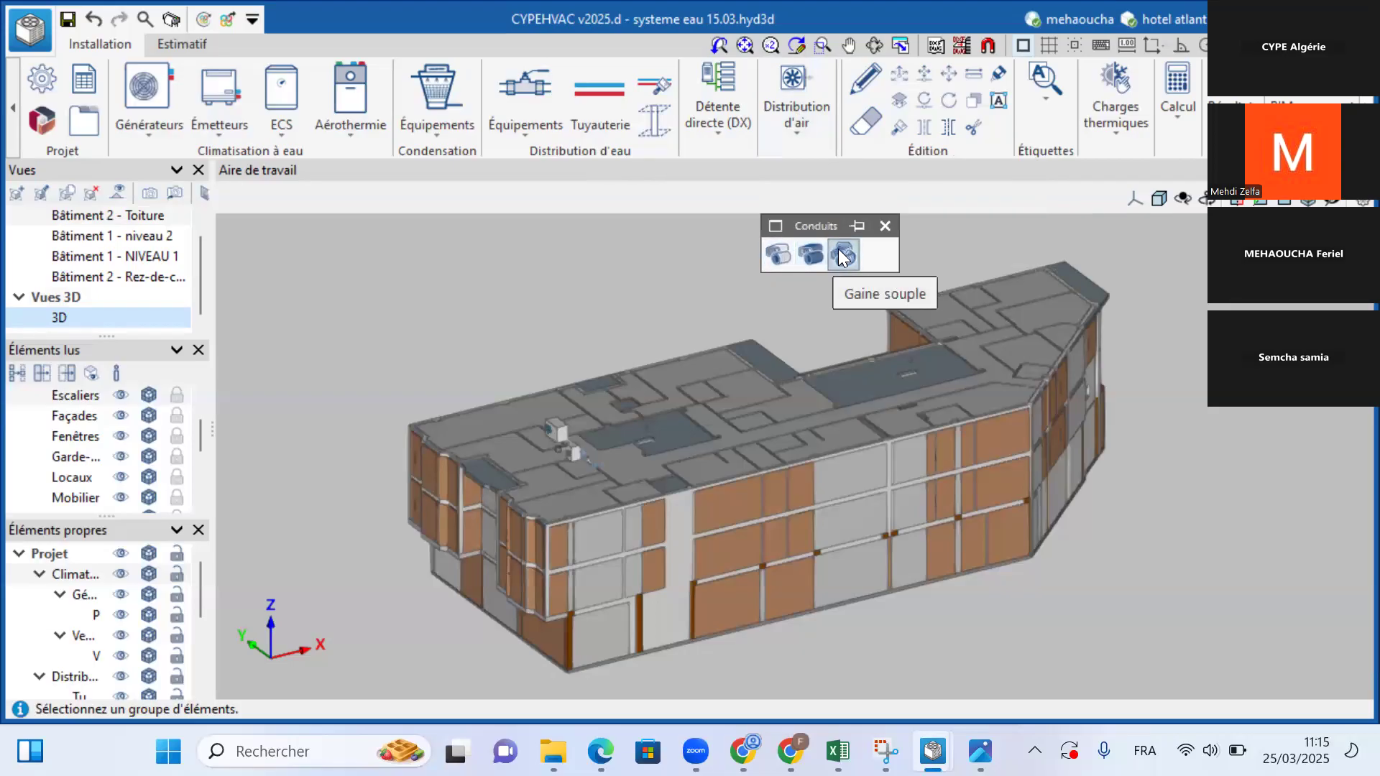
# Step: Review the duct fitting tools and the air terminal tools, closing both sets without placing anything
pyautogui.click(790, 104)
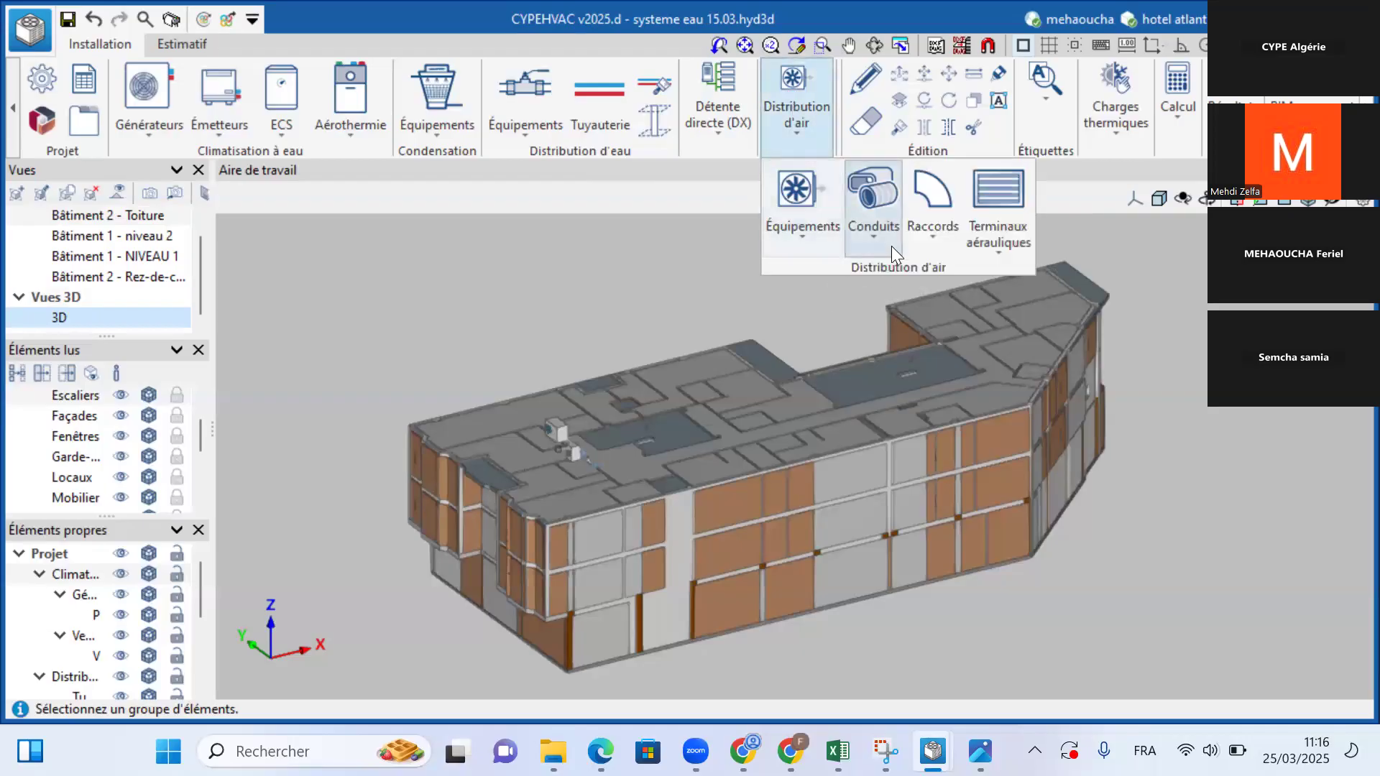
pyautogui.click(931, 198)
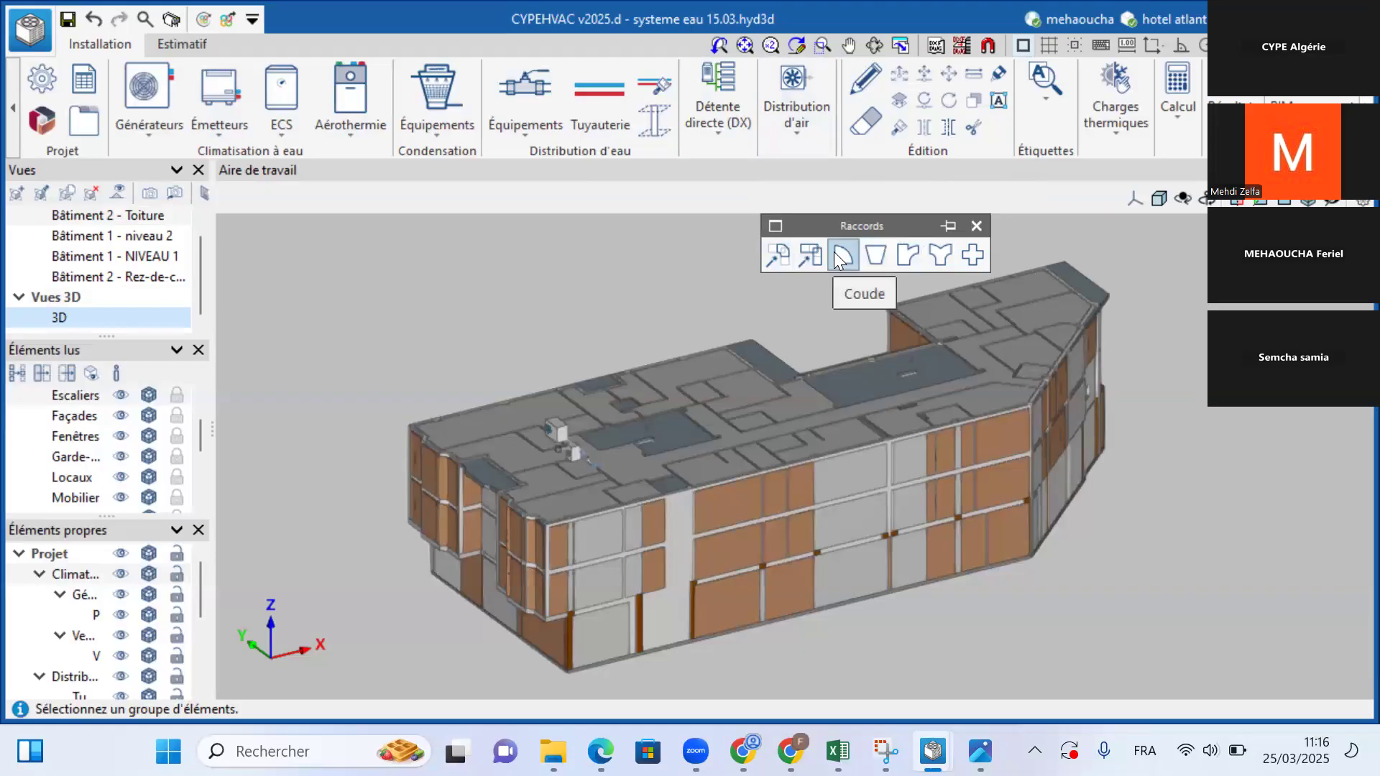
pyautogui.click(976, 226)
pyautogui.click(809, 109)
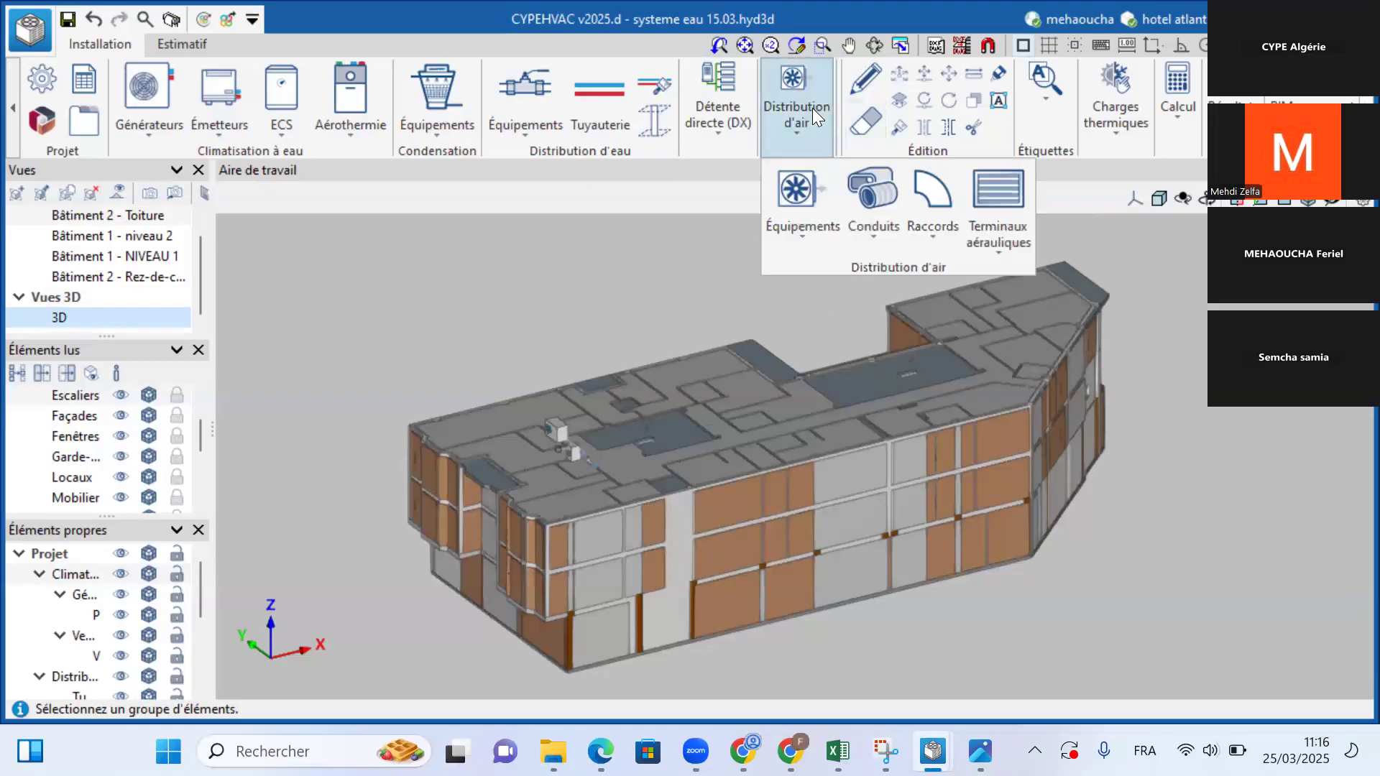
pyautogui.click(997, 214)
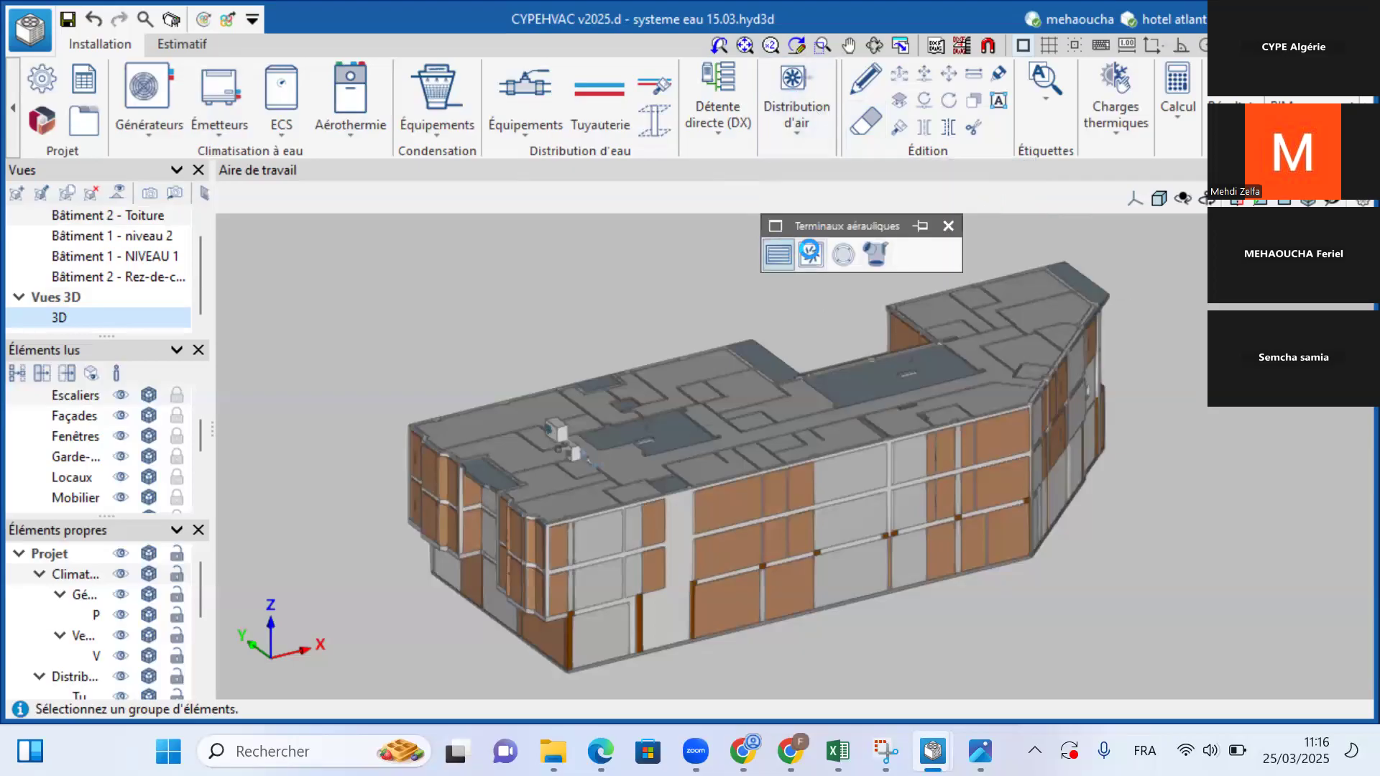
pyautogui.click(943, 227)
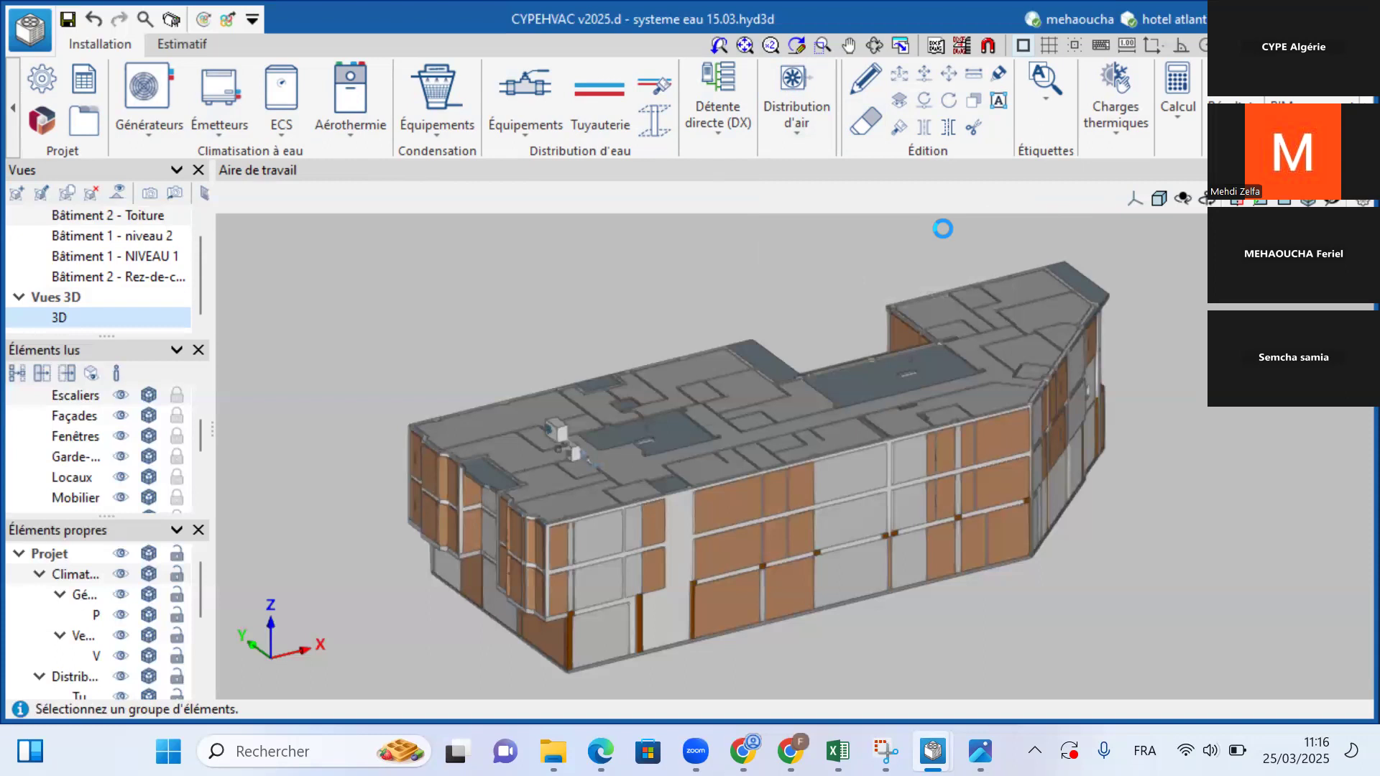
pyautogui.click(710, 99)
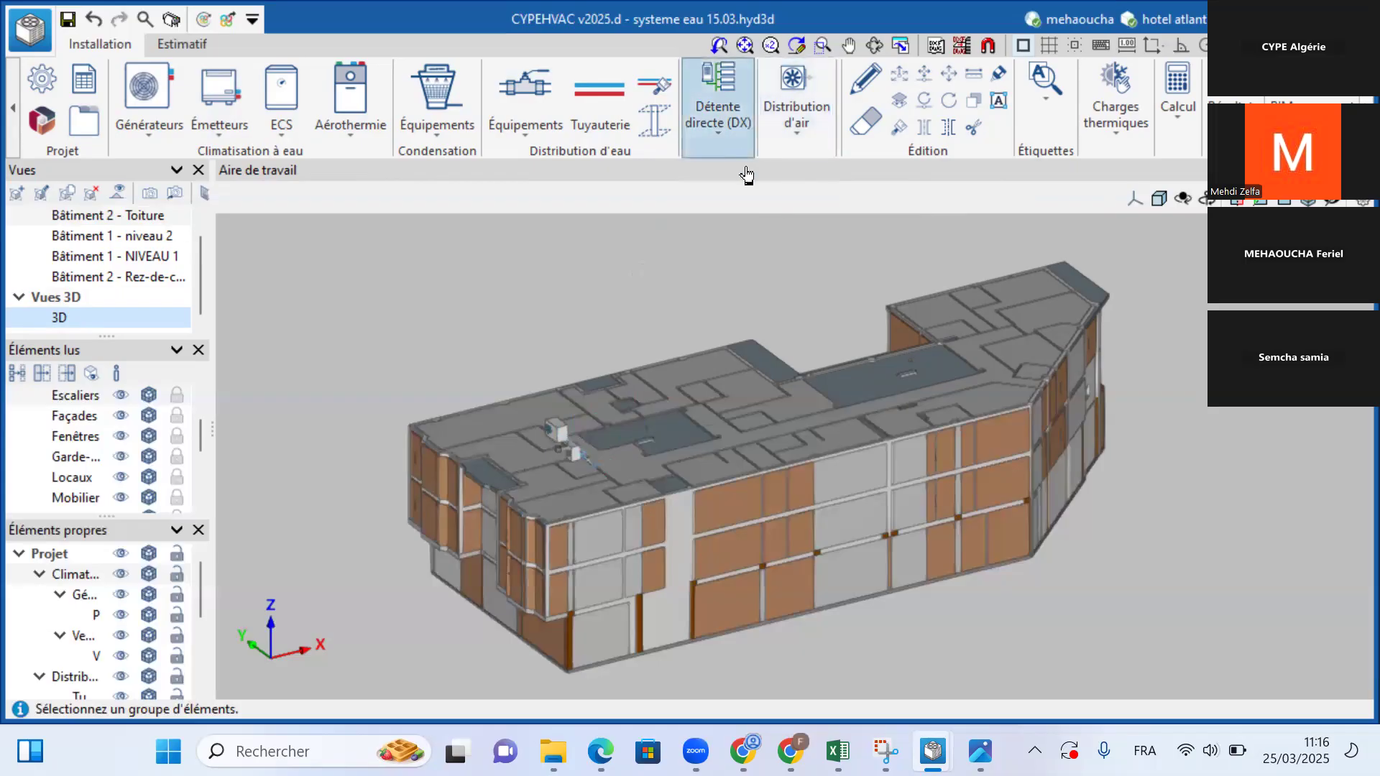
pyautogui.scroll(4, 604, 431)
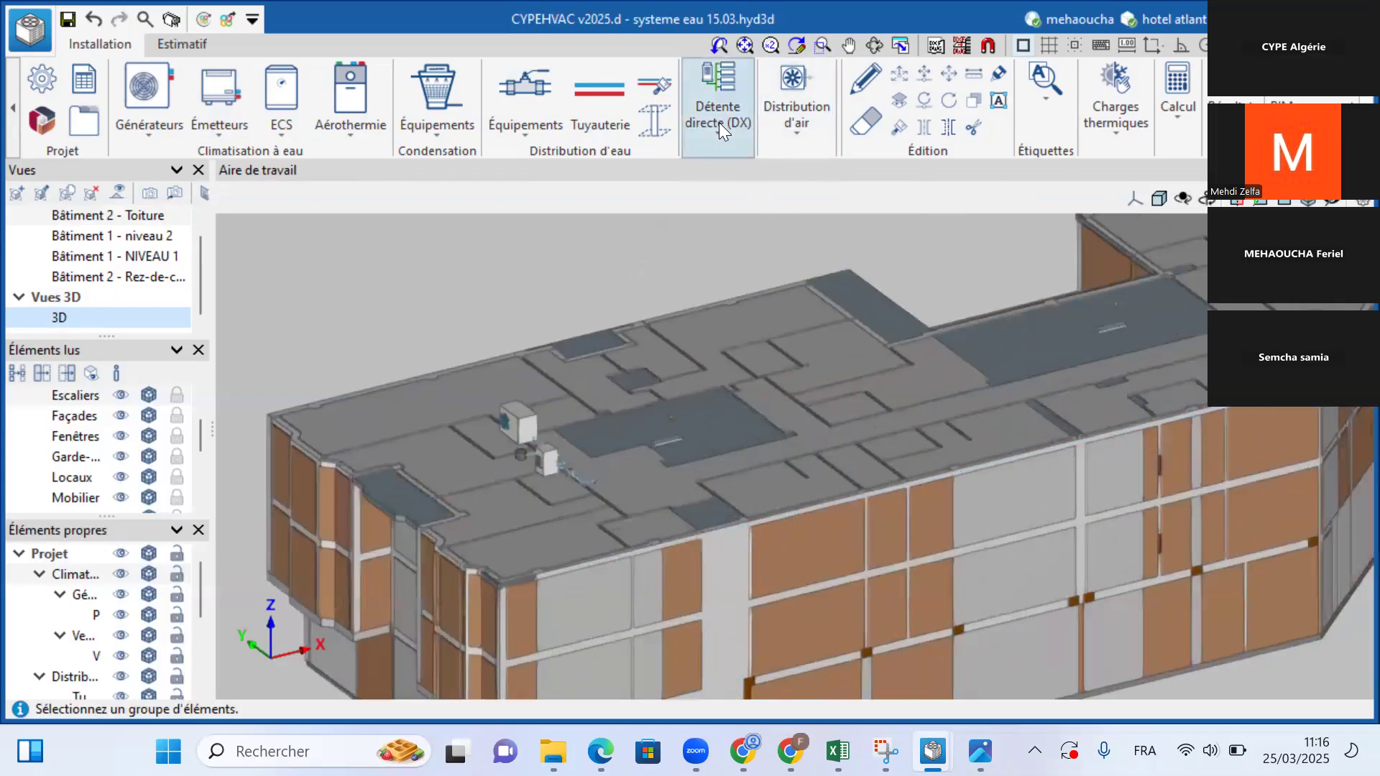
pyautogui.scroll(1, 720, 238)
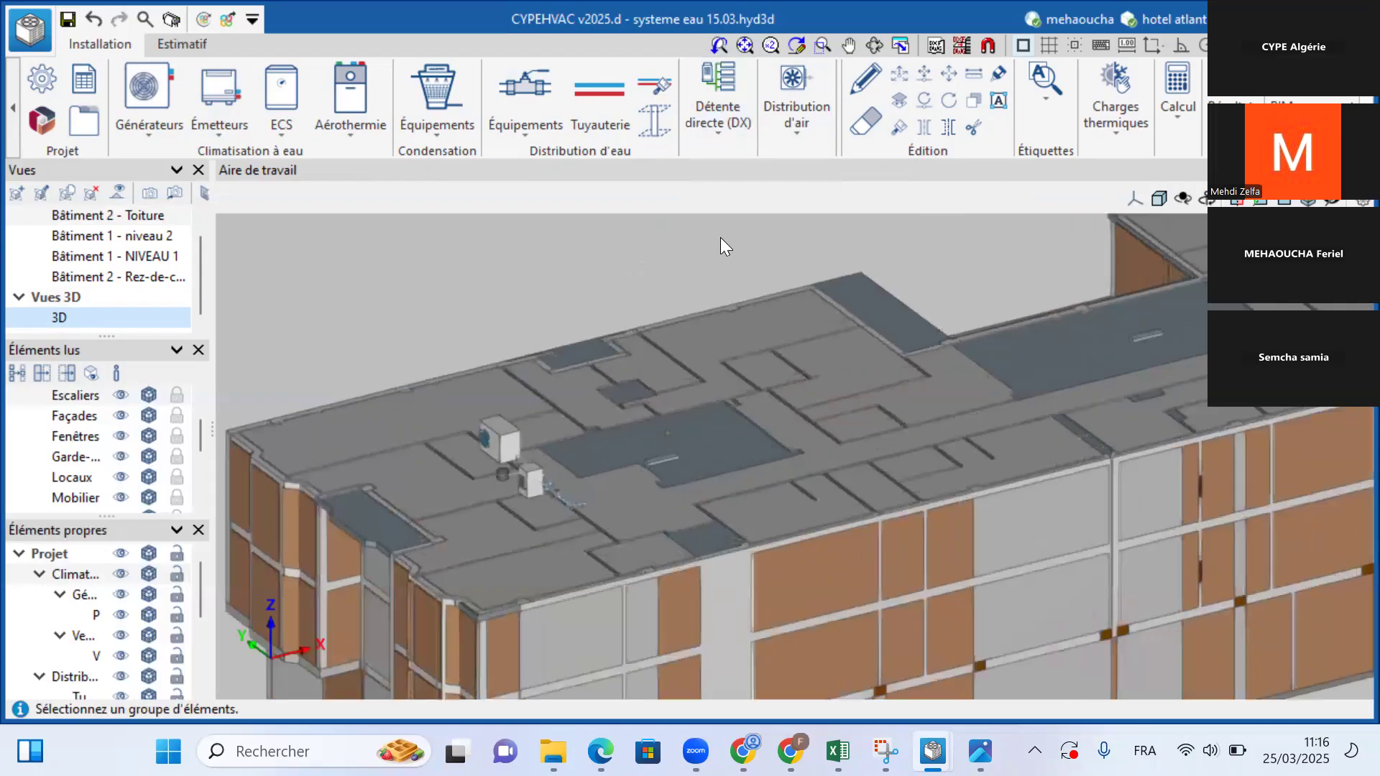
pyautogui.scroll(1, 720, 237)
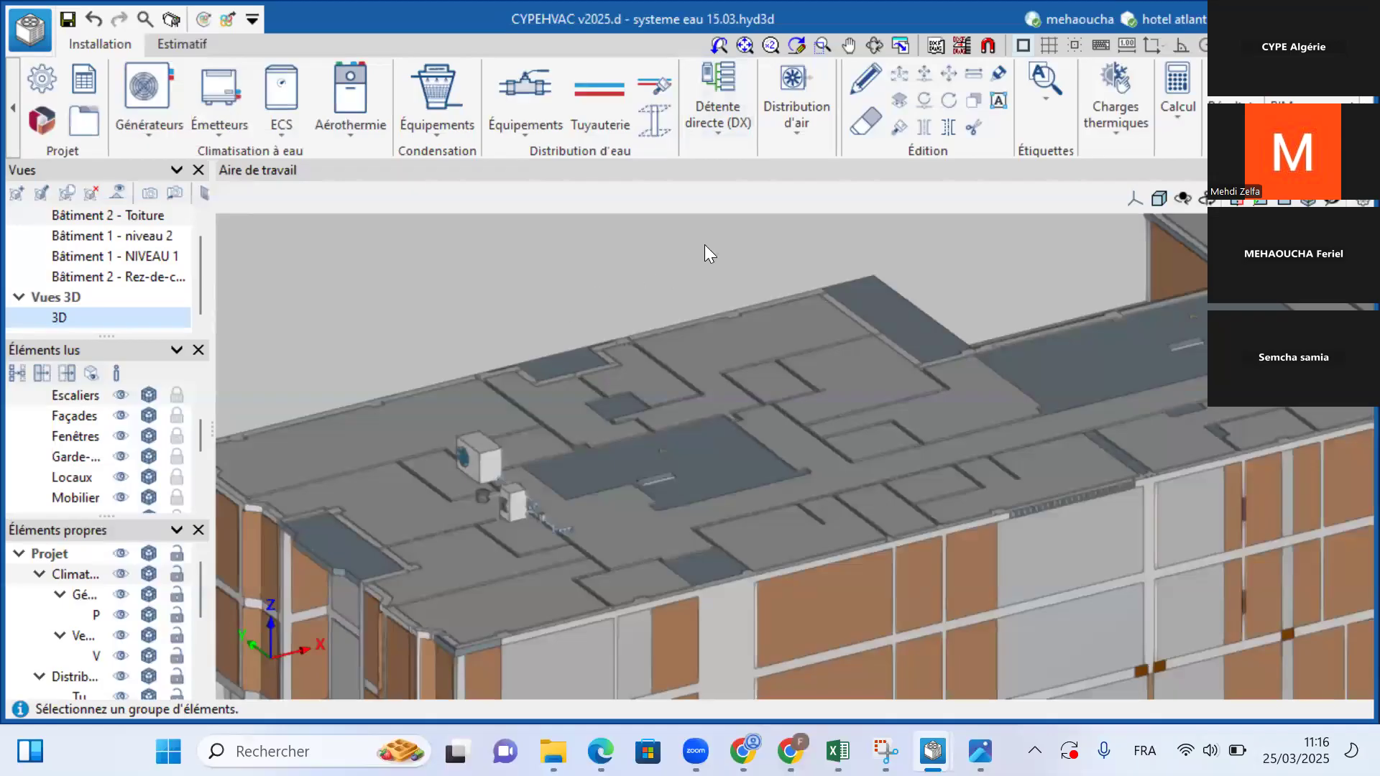
pyautogui.scroll(-4, 726, 237)
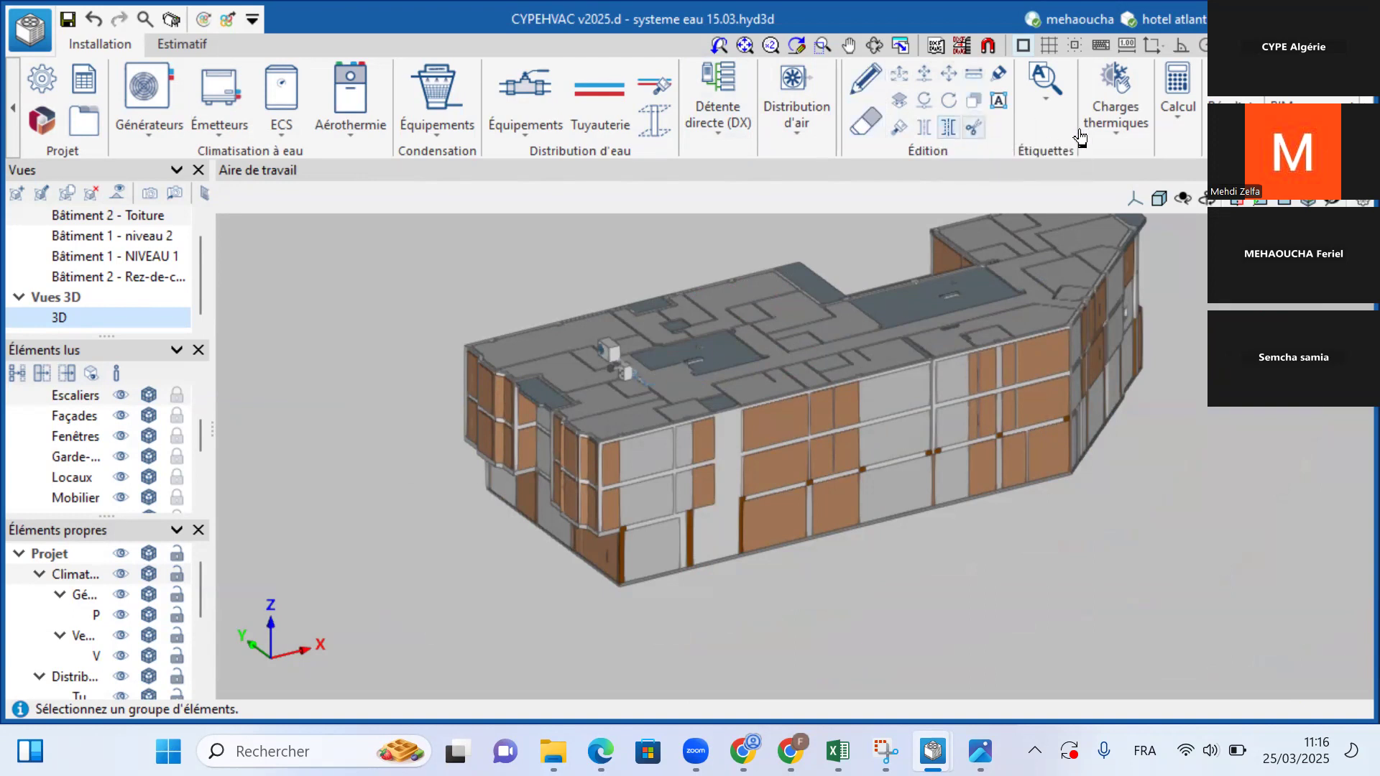
# Step: Examine the thermal loads table from the ground-floor rooms down to the last bathroom, then accept it unchanged
pyautogui.click(1110, 107)
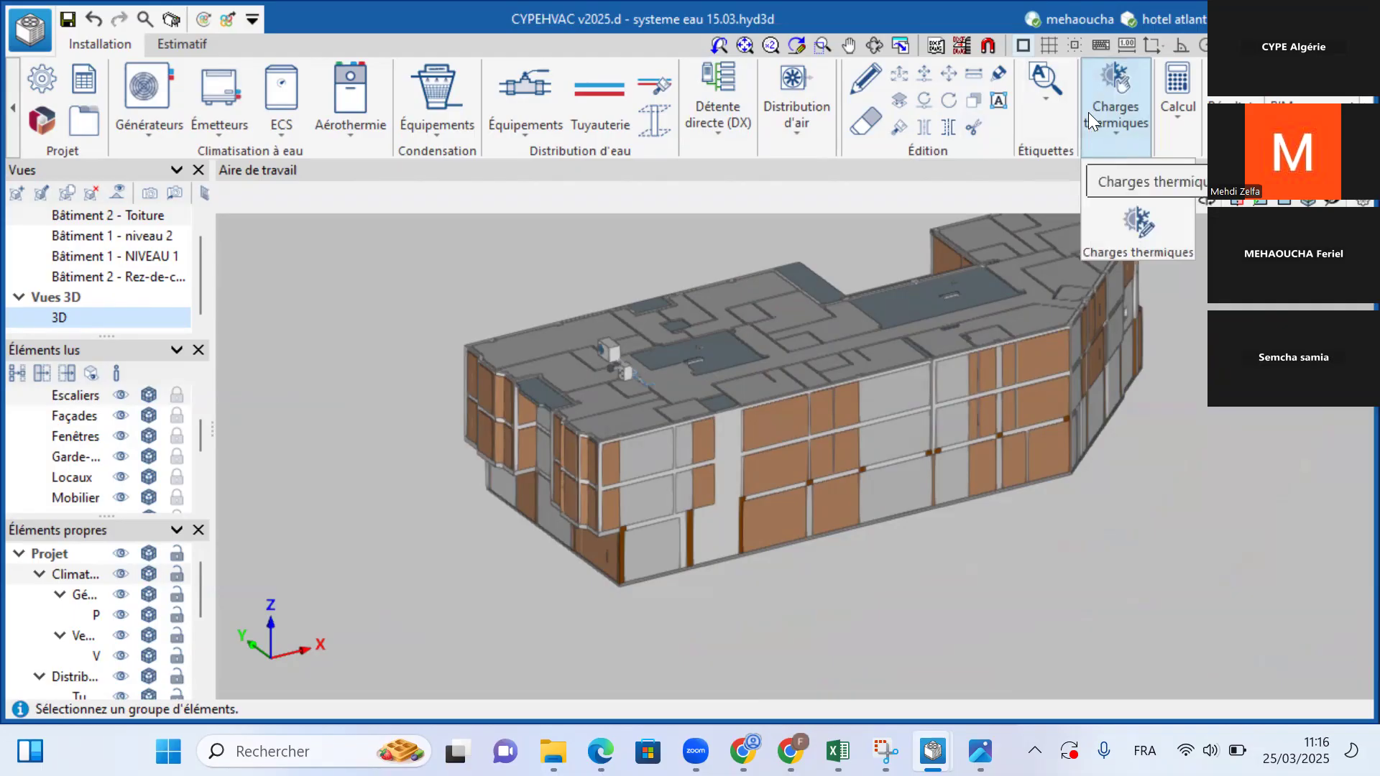
pyautogui.click(1134, 179)
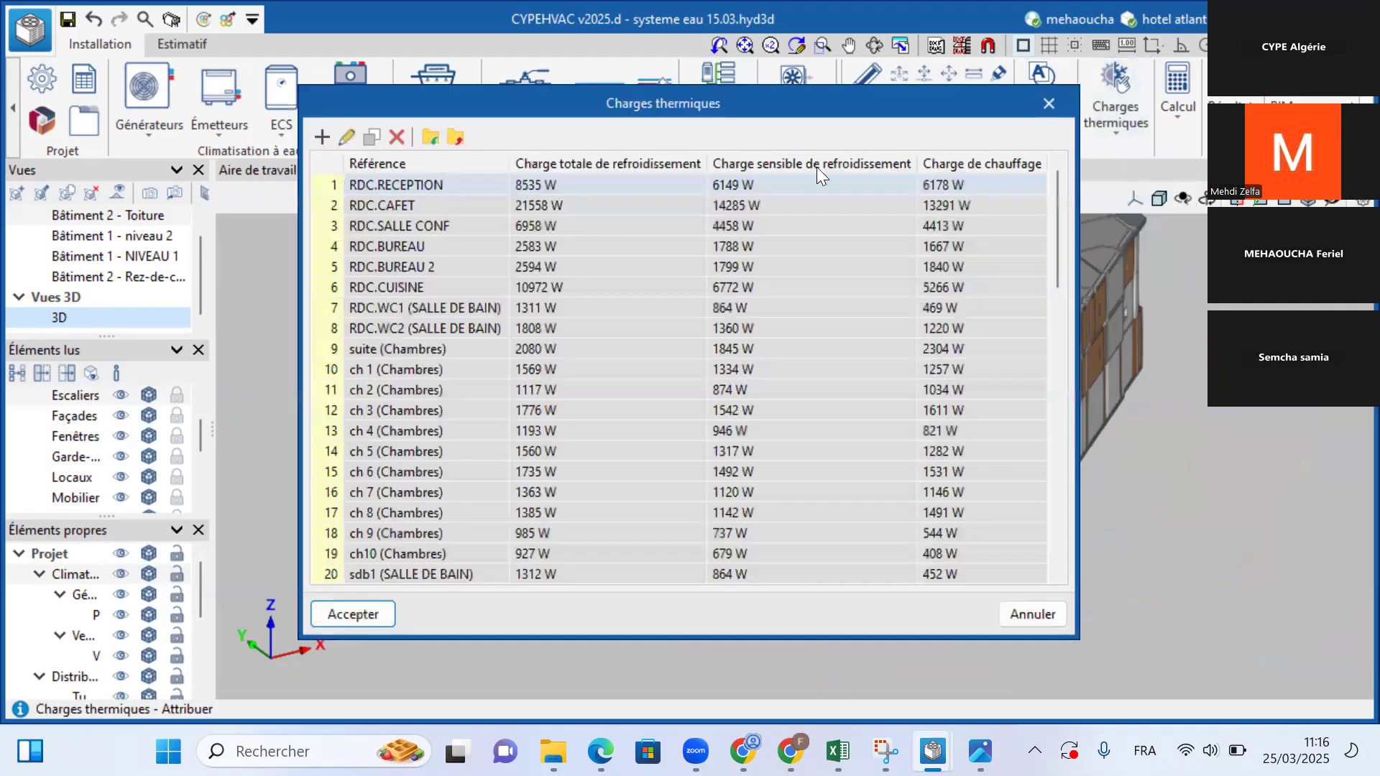
pyautogui.moveTo(517, 105); pyautogui.dragTo(478, 54)
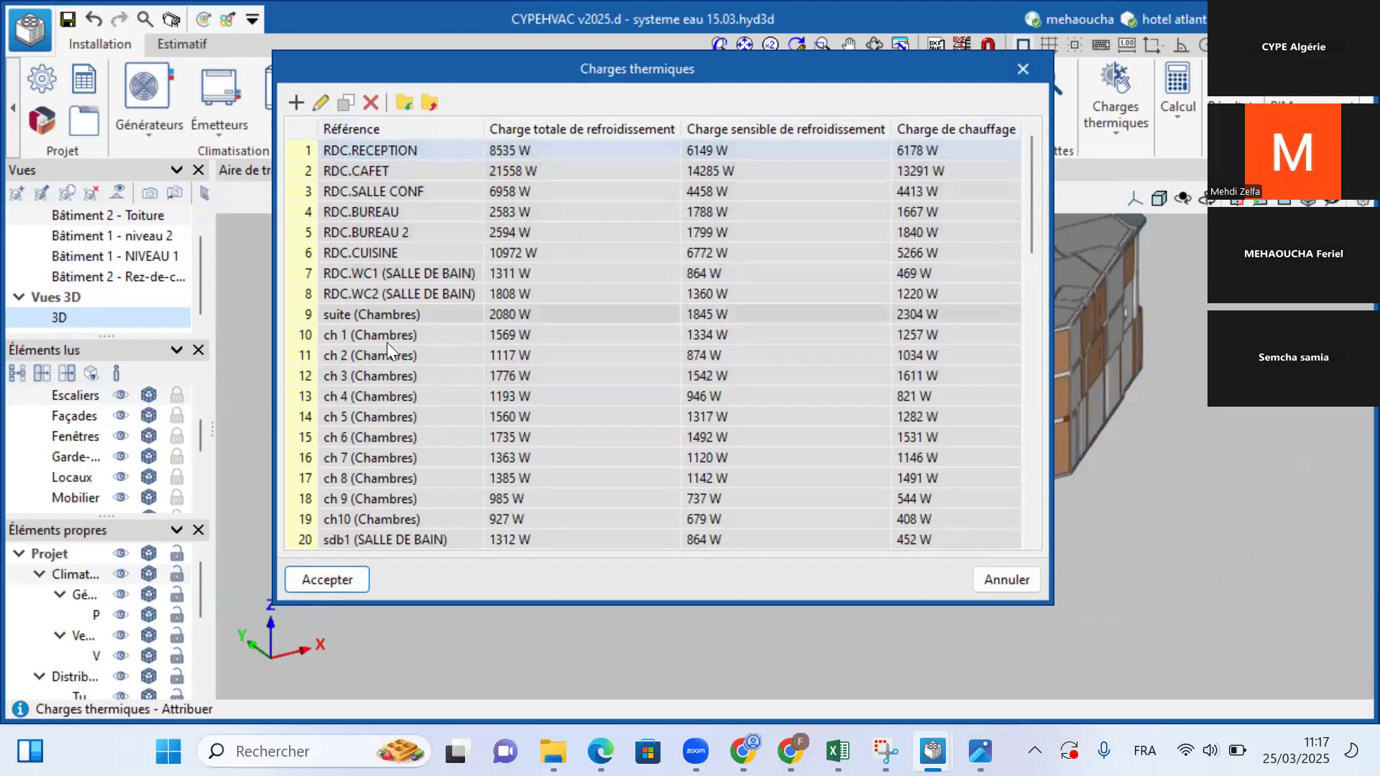
pyautogui.scroll(-5, 428, 403)
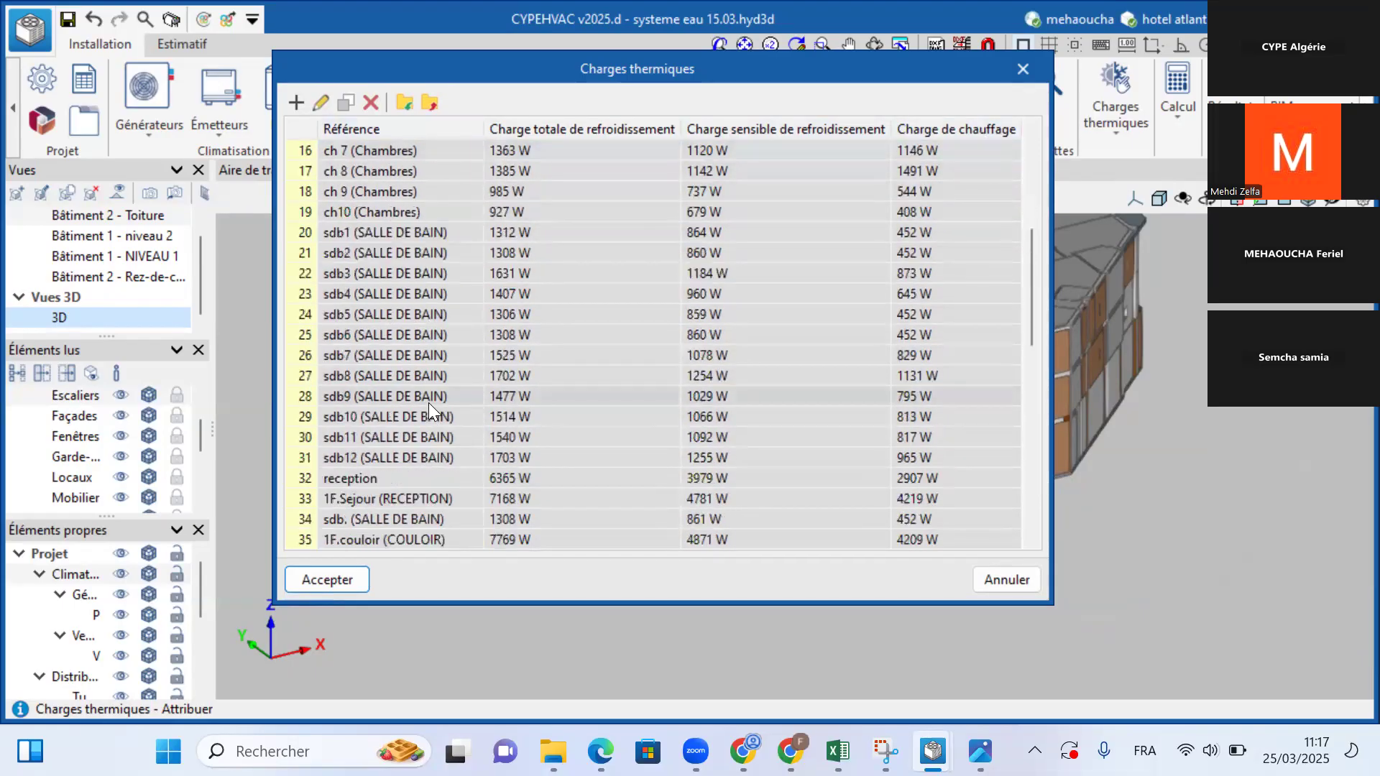
pyautogui.scroll(-10, 428, 402)
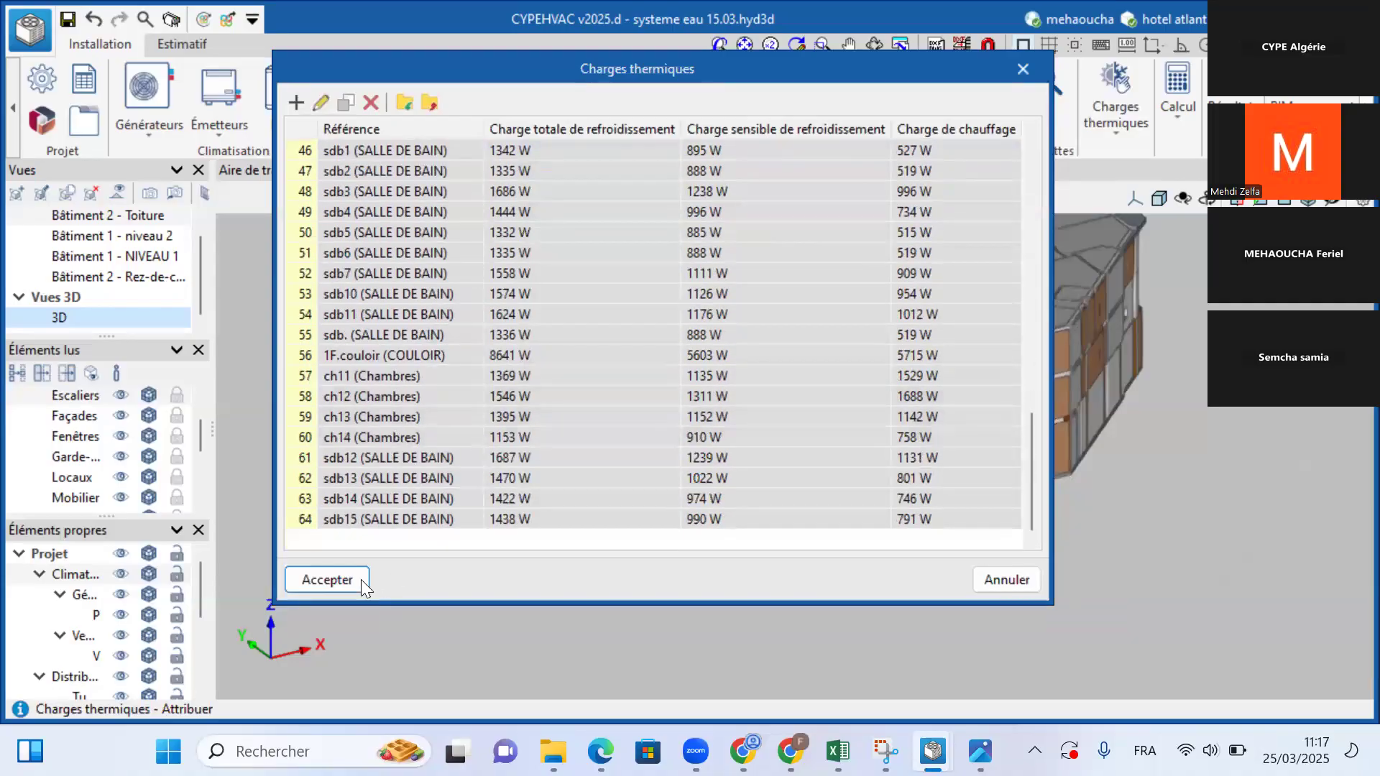
pyautogui.click(339, 577)
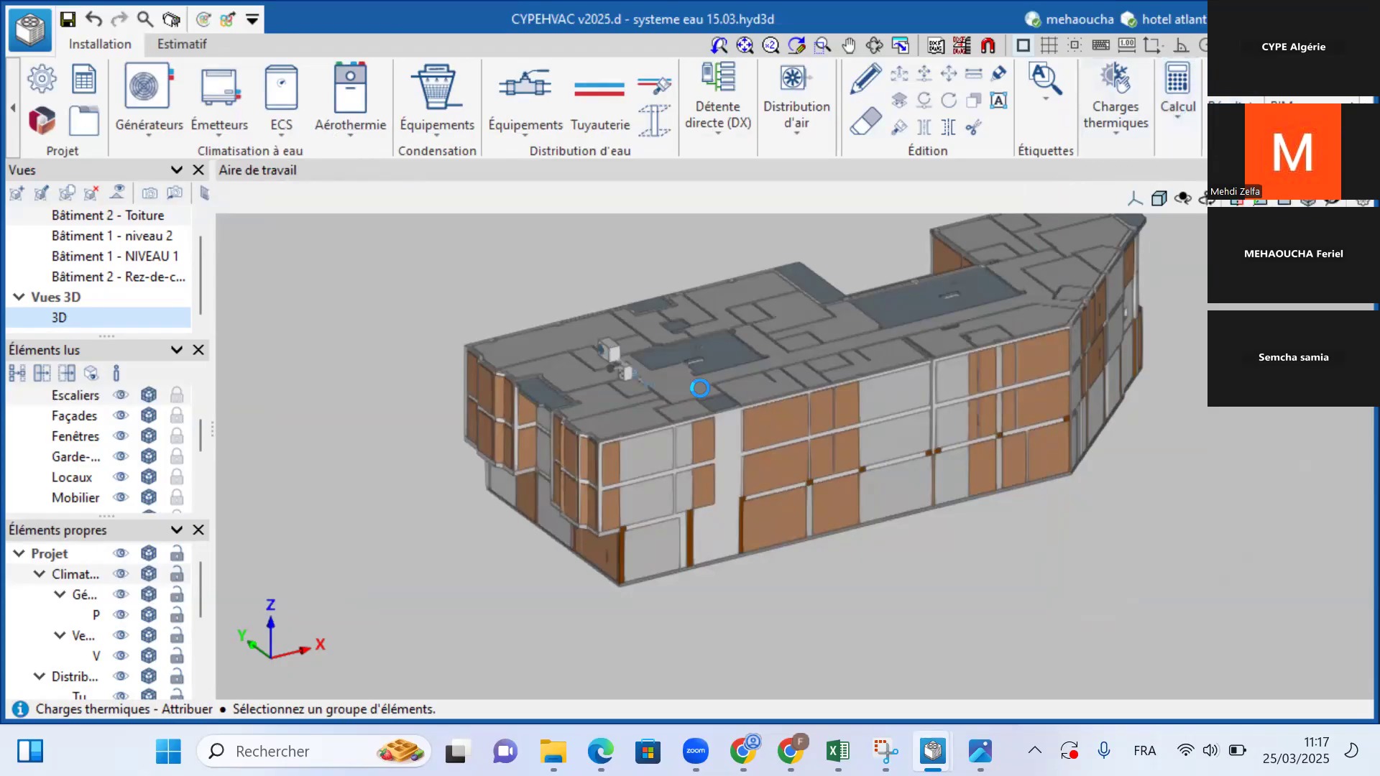
# Step: View the rooftop equipment in plan and inspect the two-pipe air-to-water heat pump's selection and design conditions
pyautogui.scroll(3, 601, 400)
pyautogui.scroll(5, 527, 392)
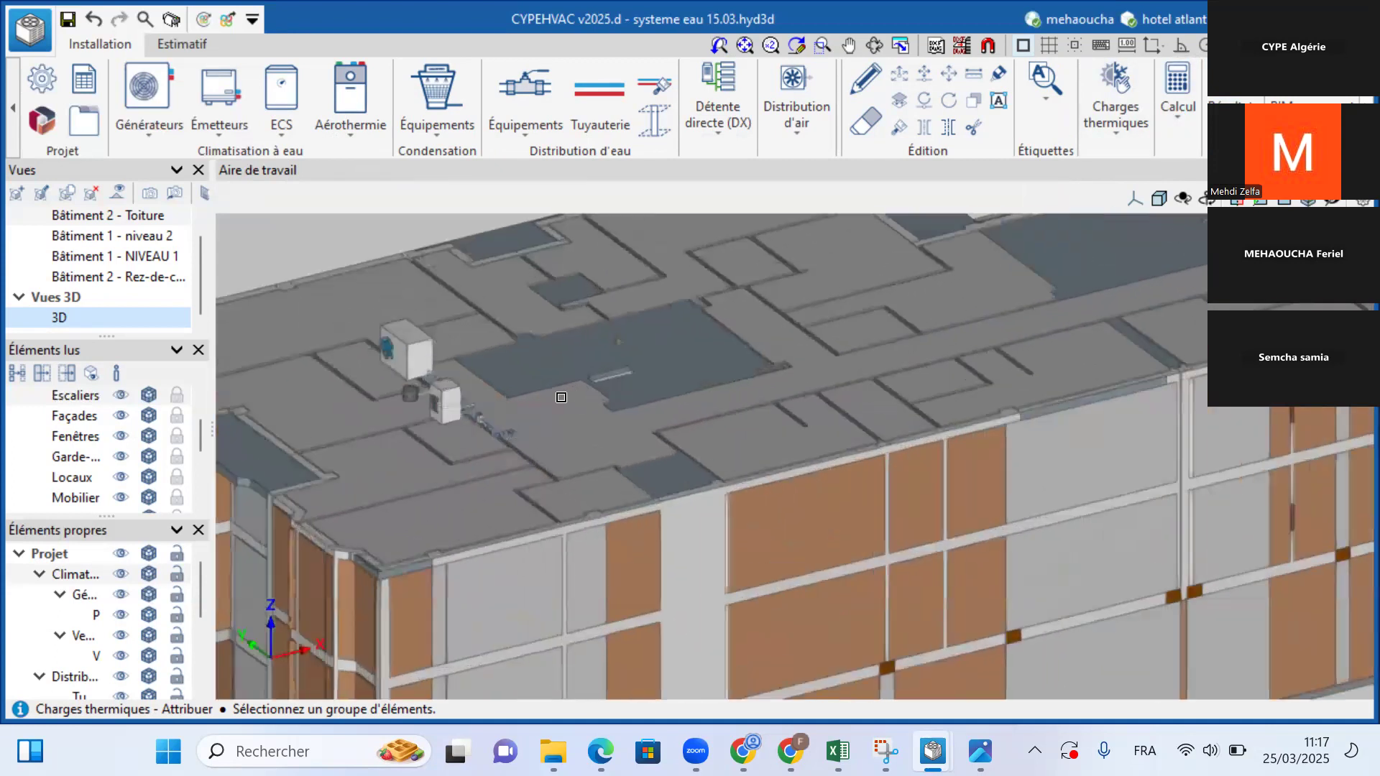
pyautogui.moveTo(459, 399); pyautogui.dragTo(546, 314, button='middle')
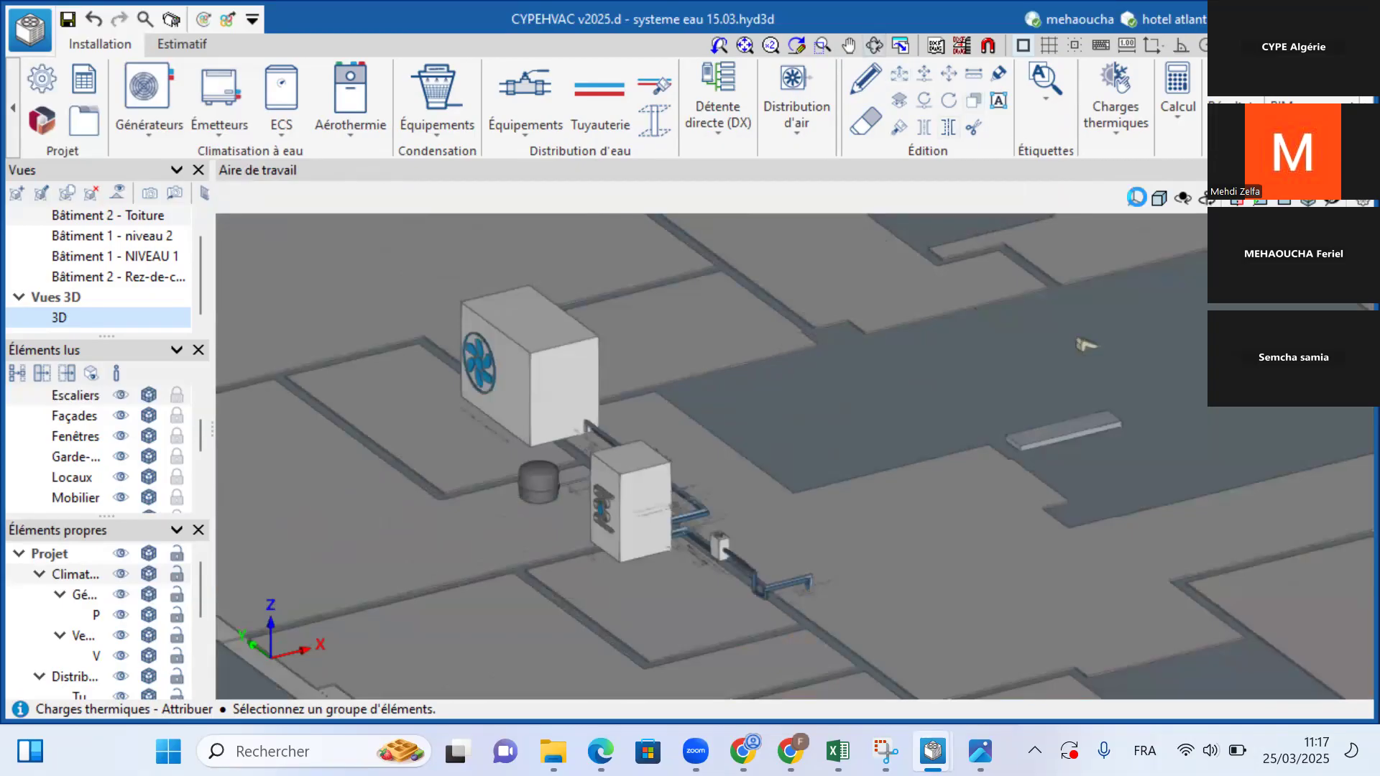
pyautogui.click(1136, 197)
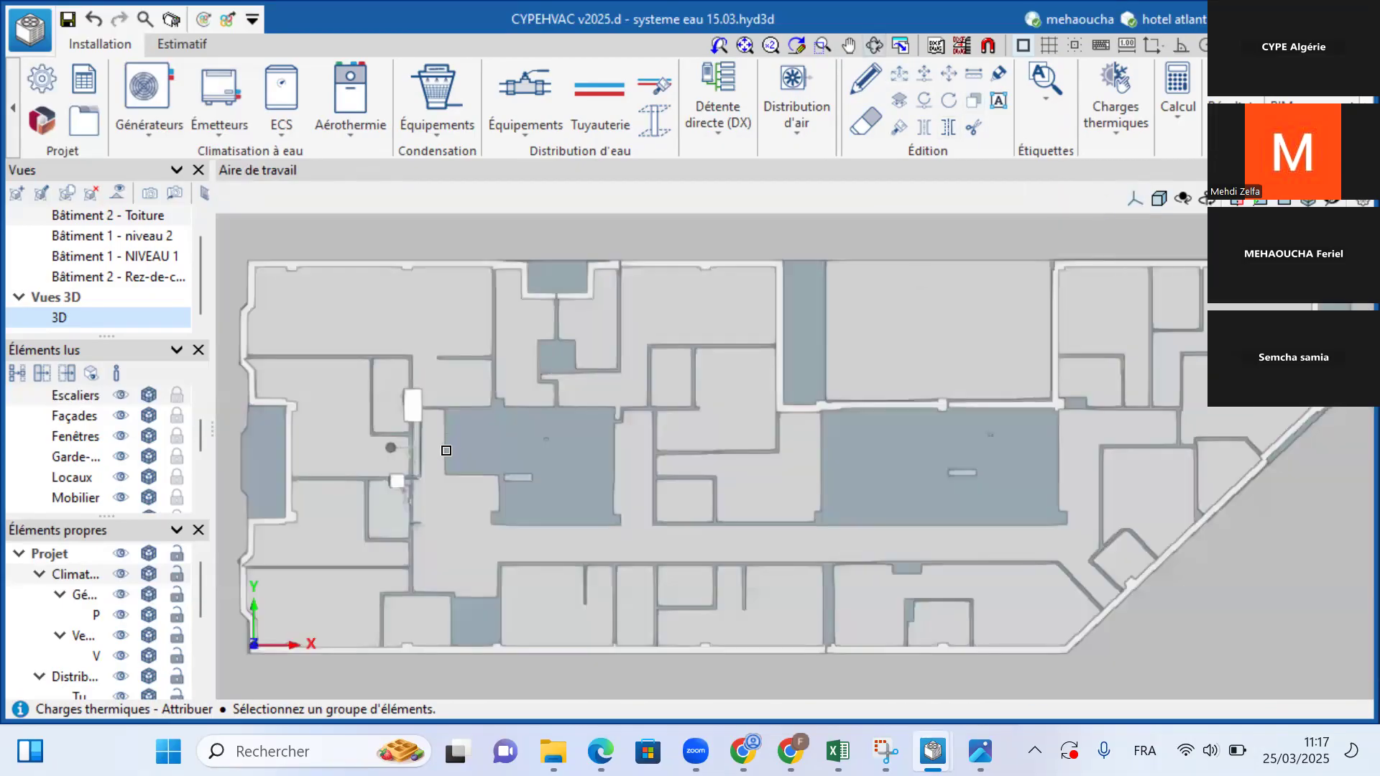
pyautogui.scroll(3, 432, 447)
pyautogui.scroll(3, 452, 419)
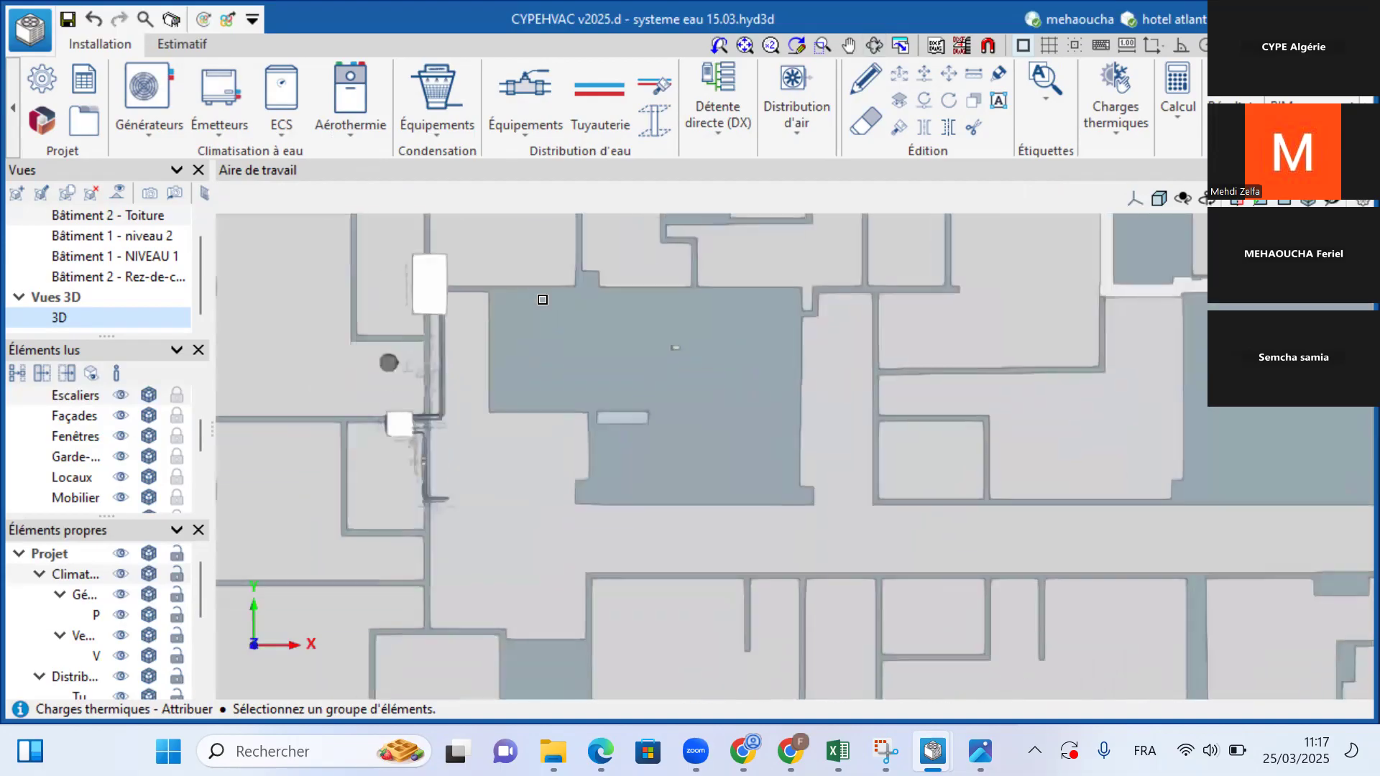
pyautogui.scroll(3, 457, 329)
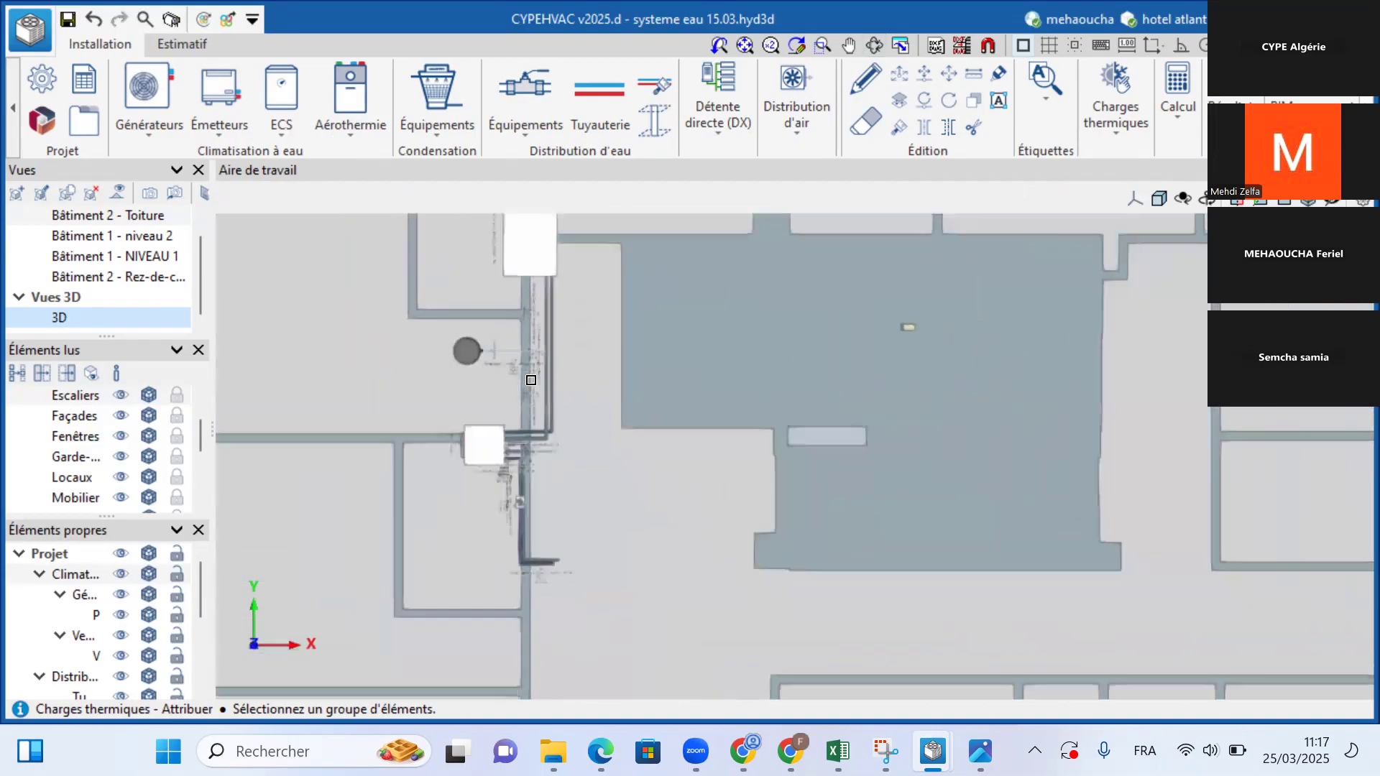
pyautogui.moveTo(499, 334); pyautogui.dragTo(546, 431, button='middle')
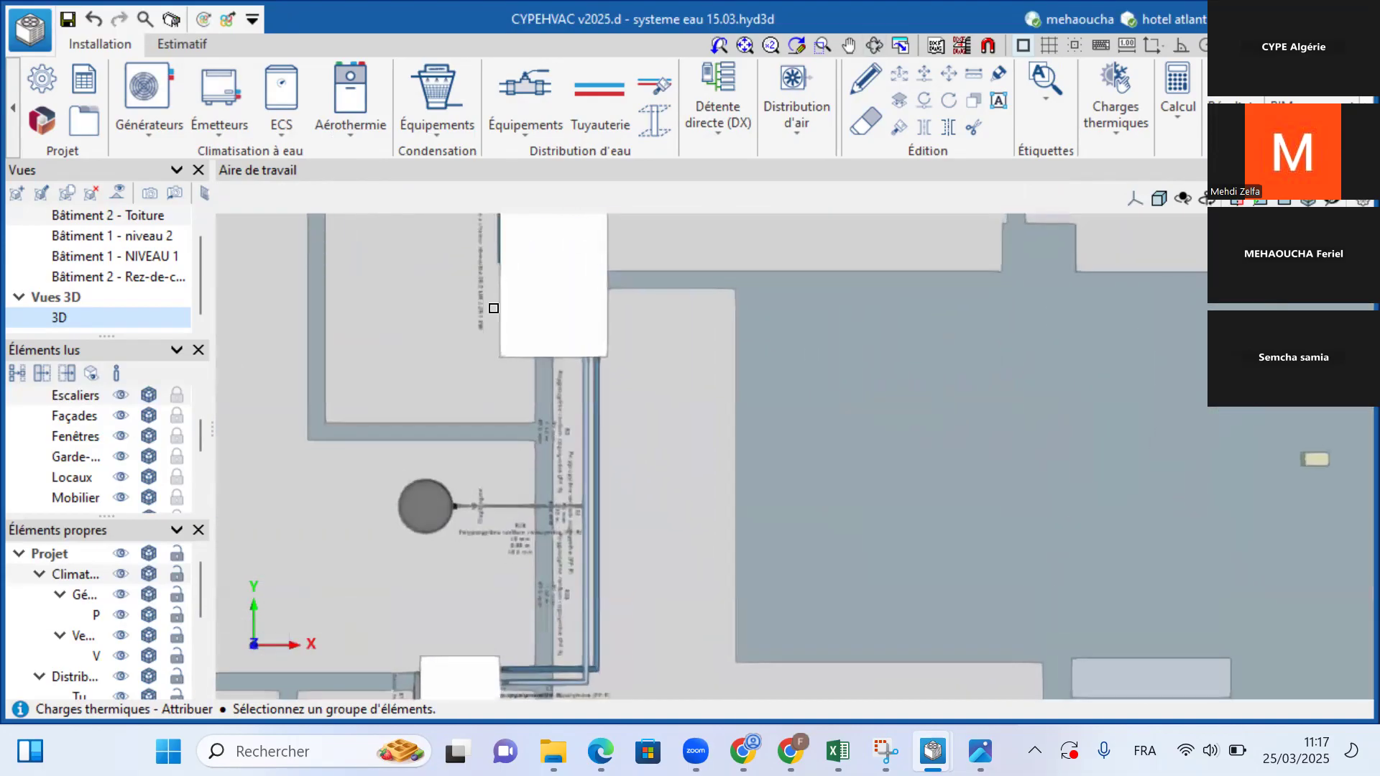
pyautogui.scroll(2, 567, 311)
pyautogui.moveTo(564, 311); pyautogui.dragTo(588, 447, button='middle')
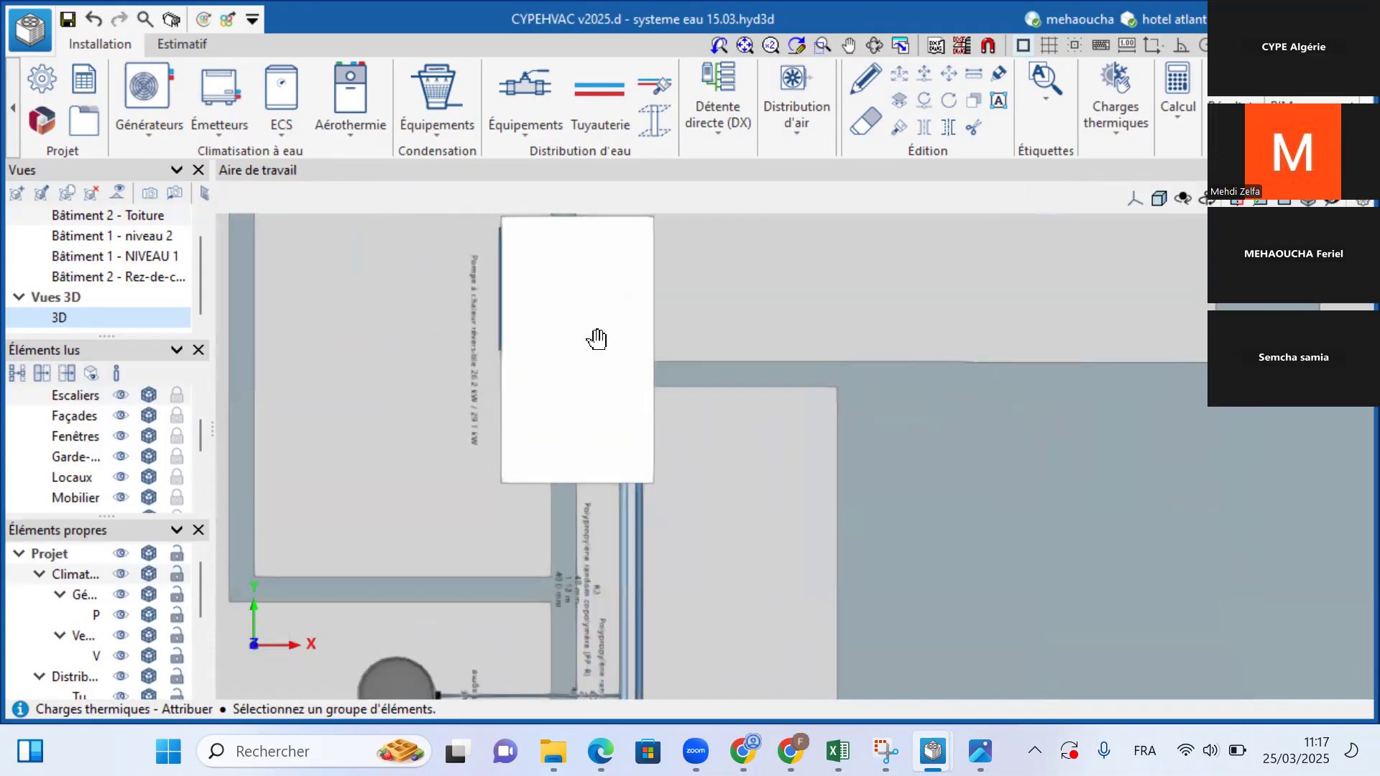
pyautogui.click(597, 327)
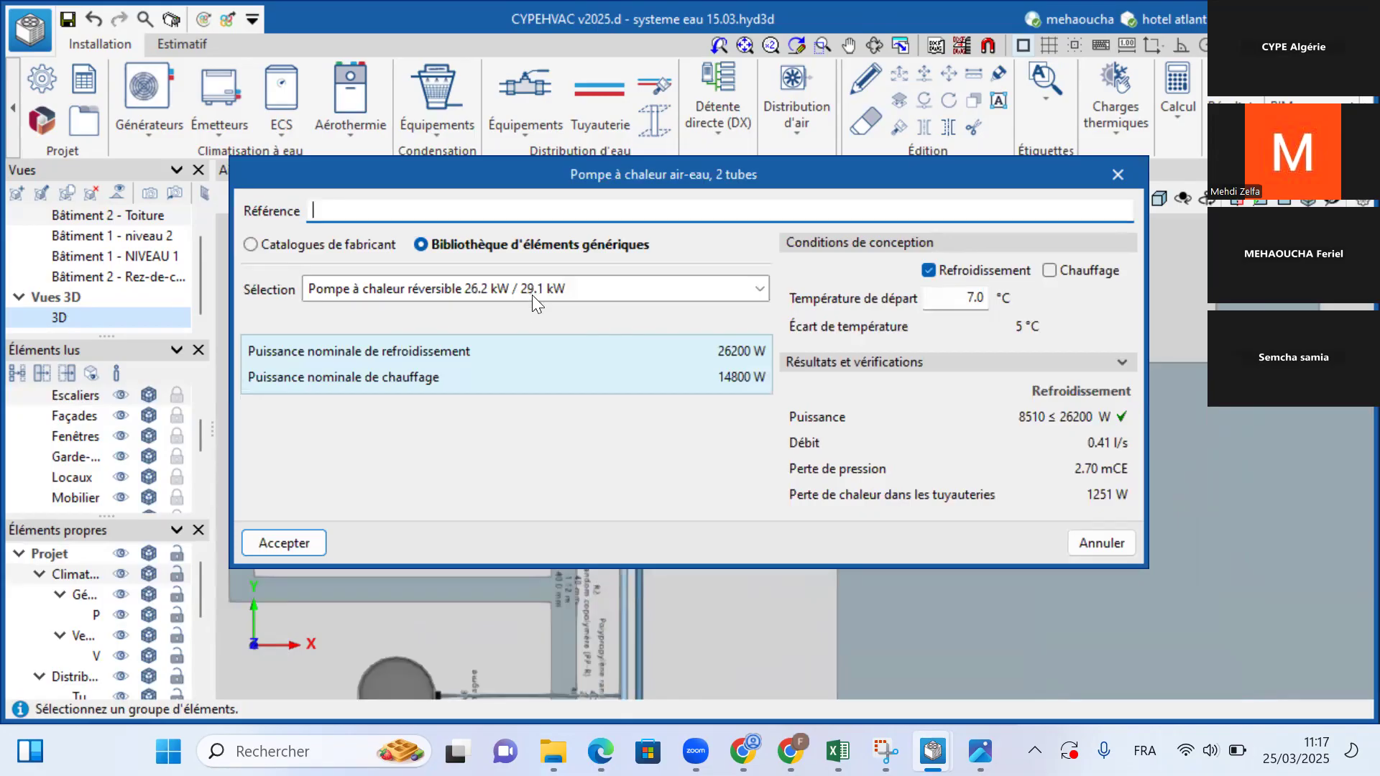
pyautogui.click(1117, 174)
# Step: Inspect the properties of the expansion vessel and the buffer tank beside the heat pump without changing them
pyautogui.moveTo(431, 661); pyautogui.dragTo(366, 360, button='middle')
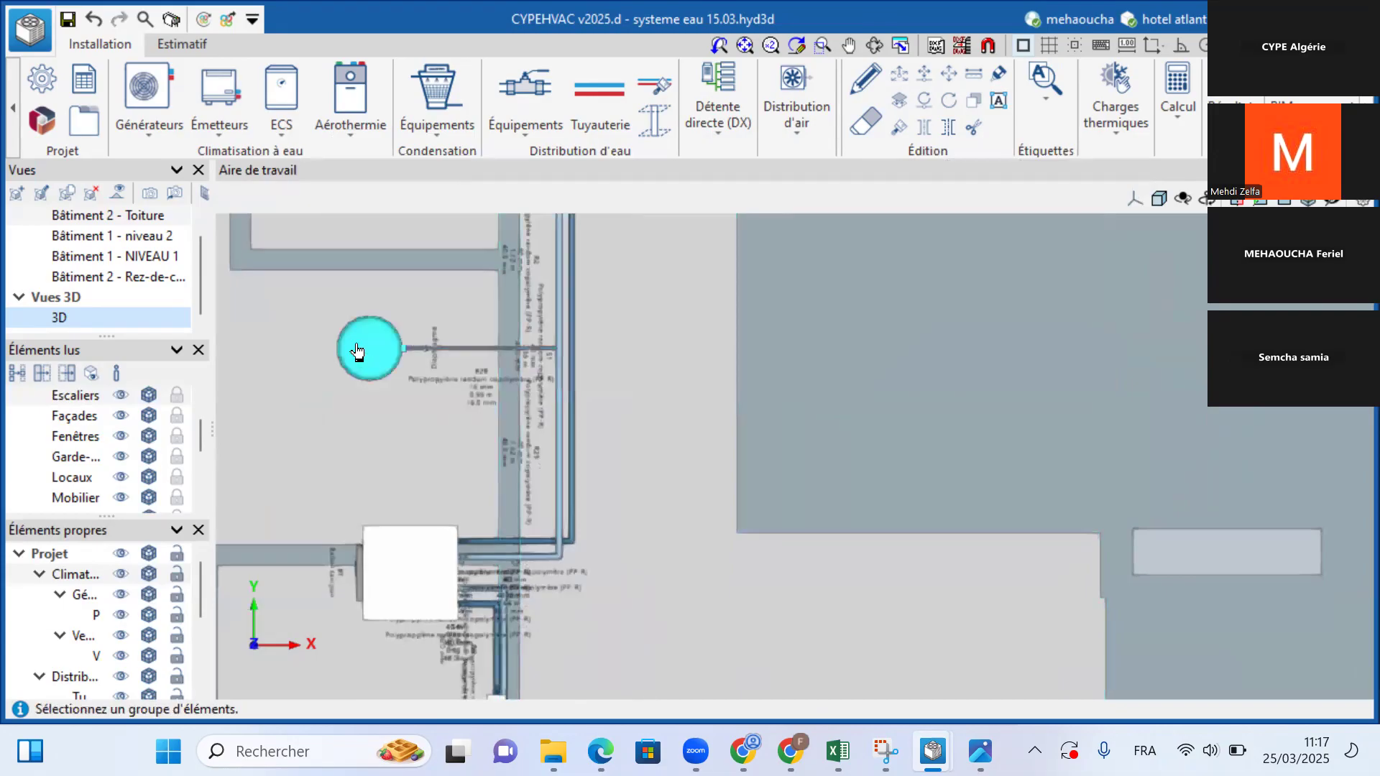
pyautogui.click(357, 352)
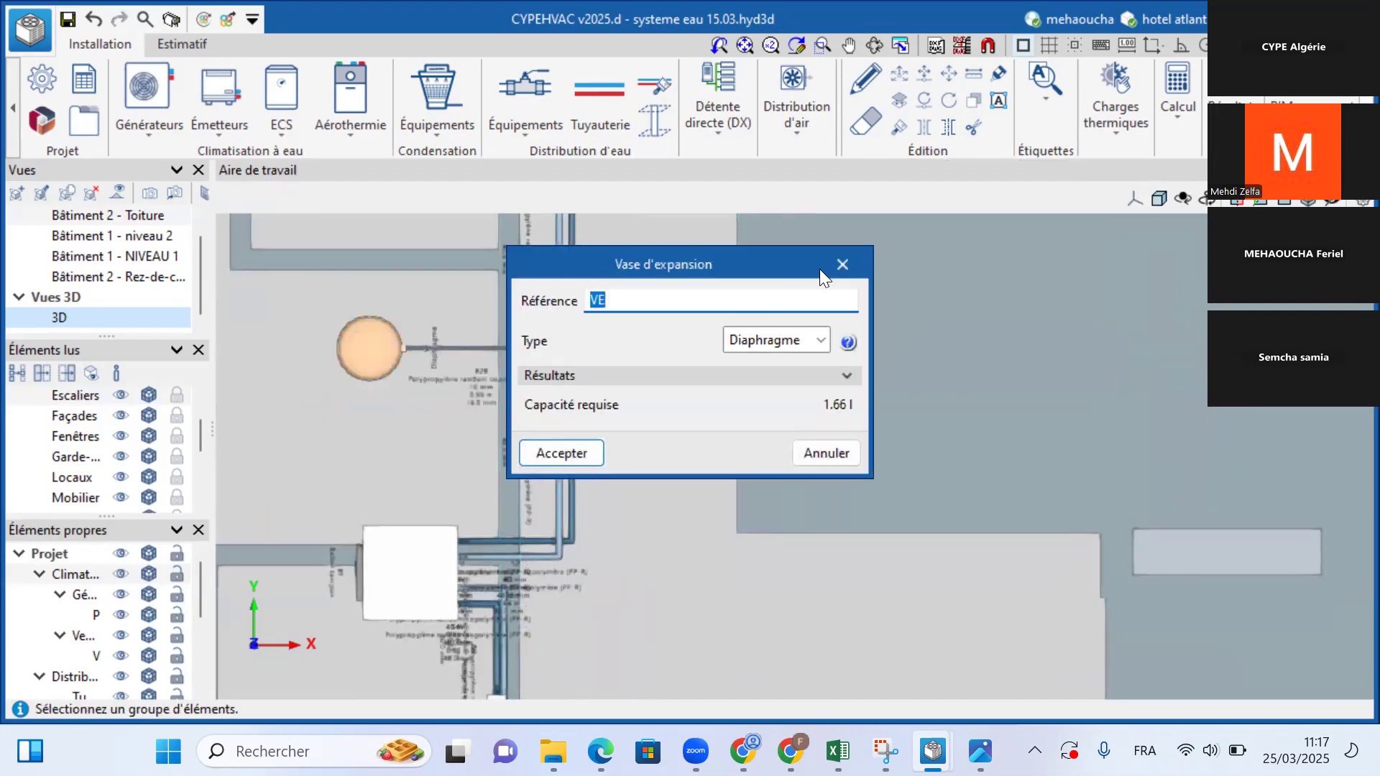
pyautogui.click(842, 265)
pyautogui.scroll(-2, 402, 569)
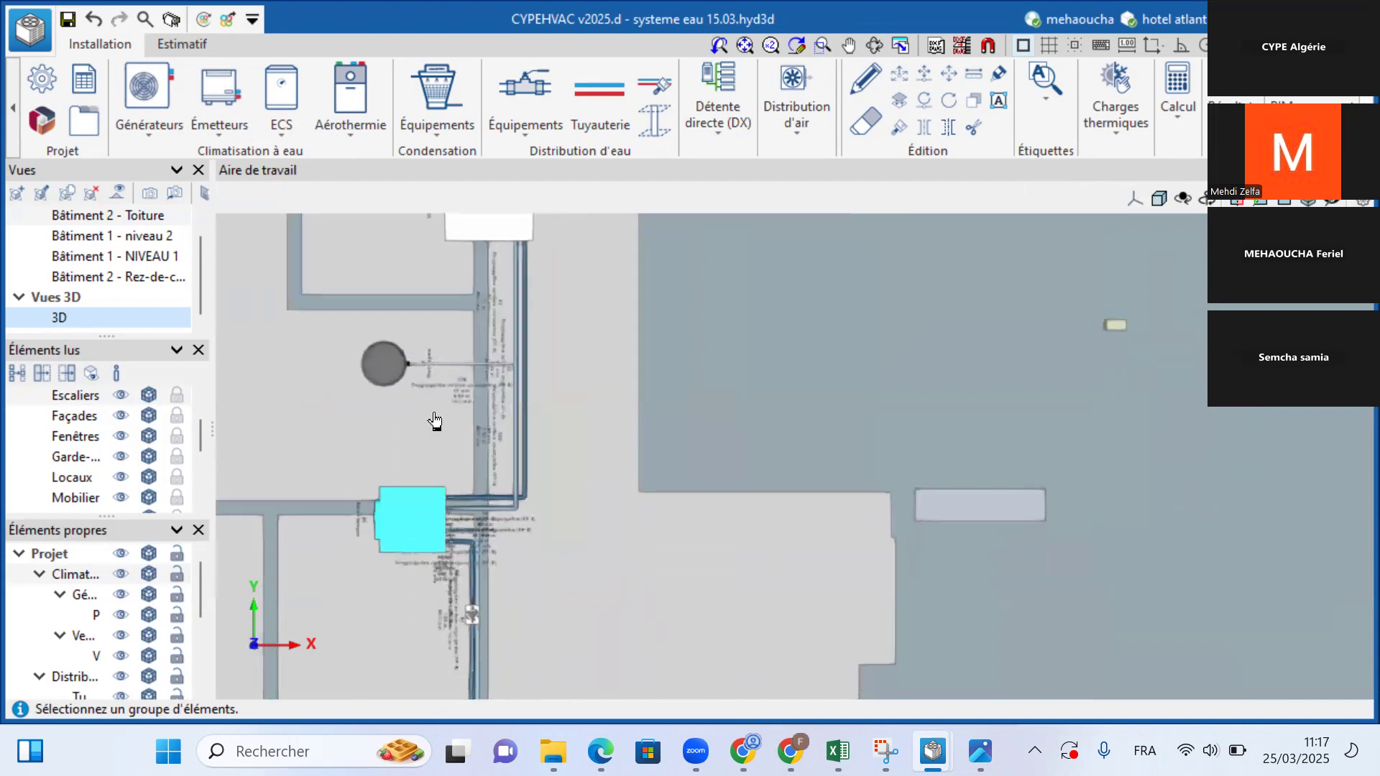
pyautogui.moveTo(410, 521); pyautogui.dragTo(433, 412, button='middle')
pyautogui.click(434, 412)
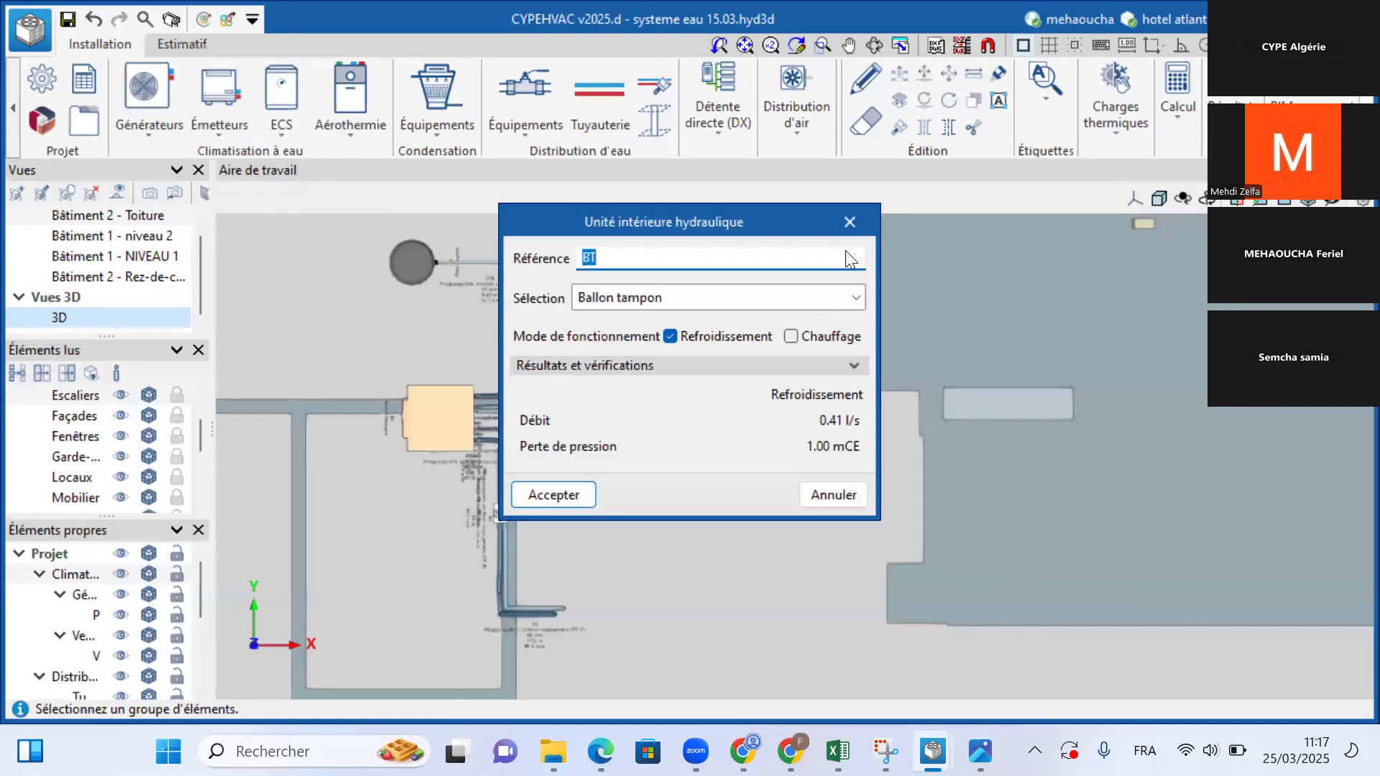
pyautogui.click(553, 495)
# Step: Inspect the circulation pump's selection and pressure-flow curve on the pipe run below the buffer tank
pyautogui.scroll(4, 511, 519)
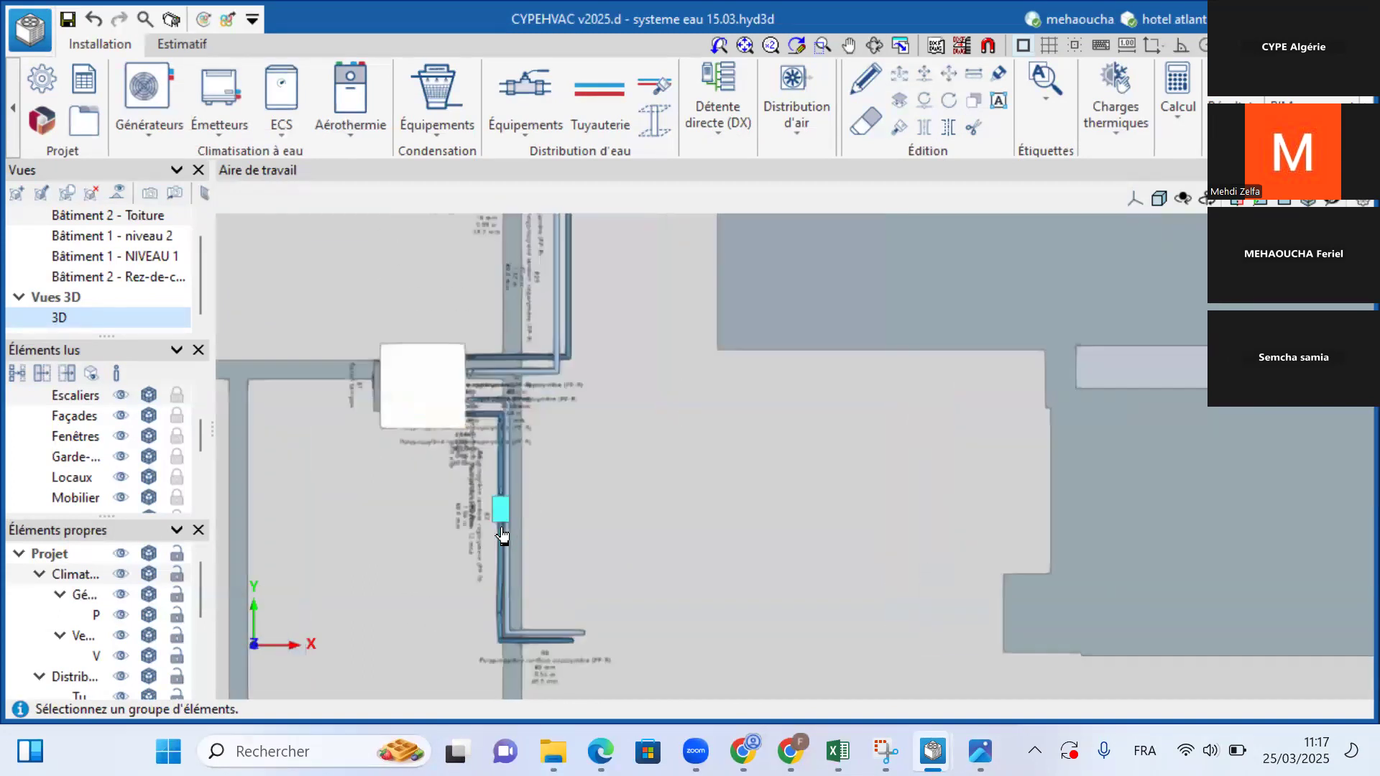
pyautogui.scroll(5, 512, 519)
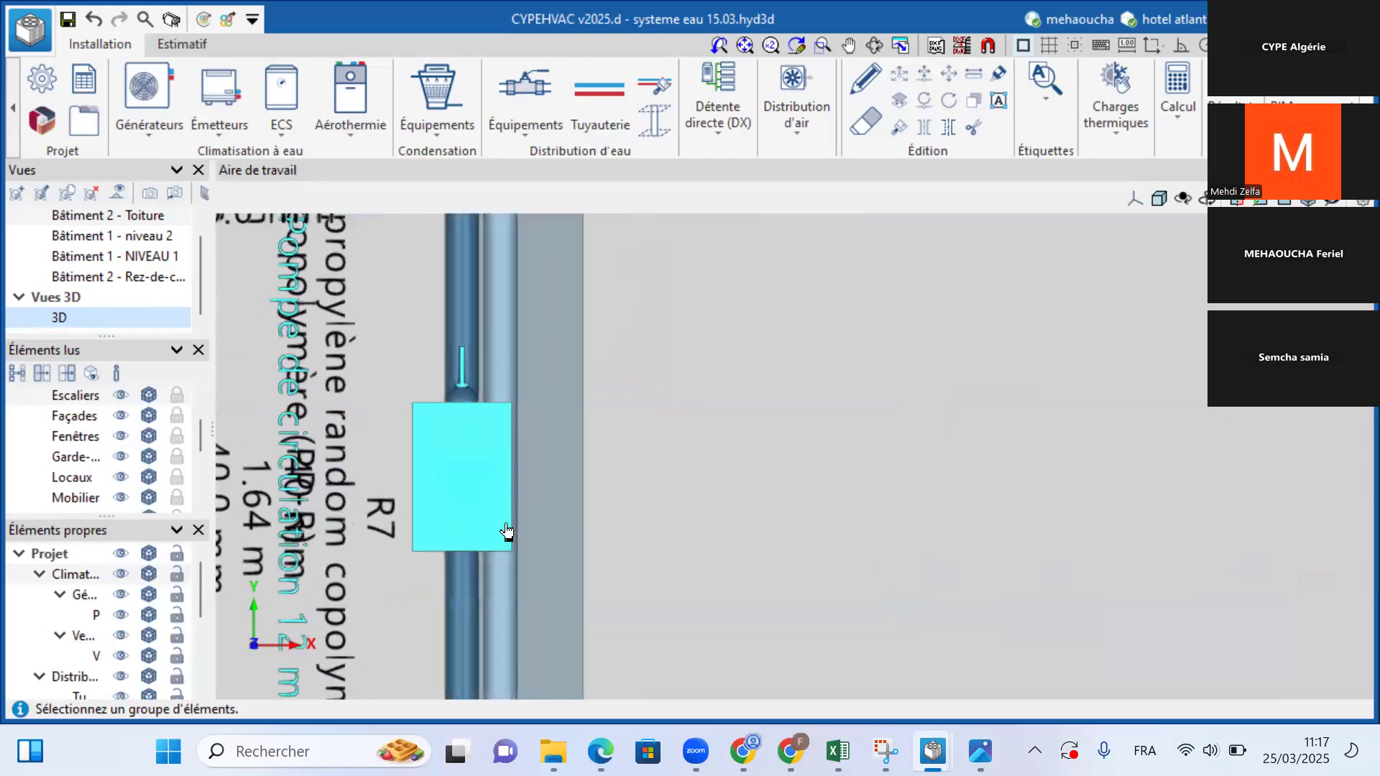
pyautogui.click(438, 447)
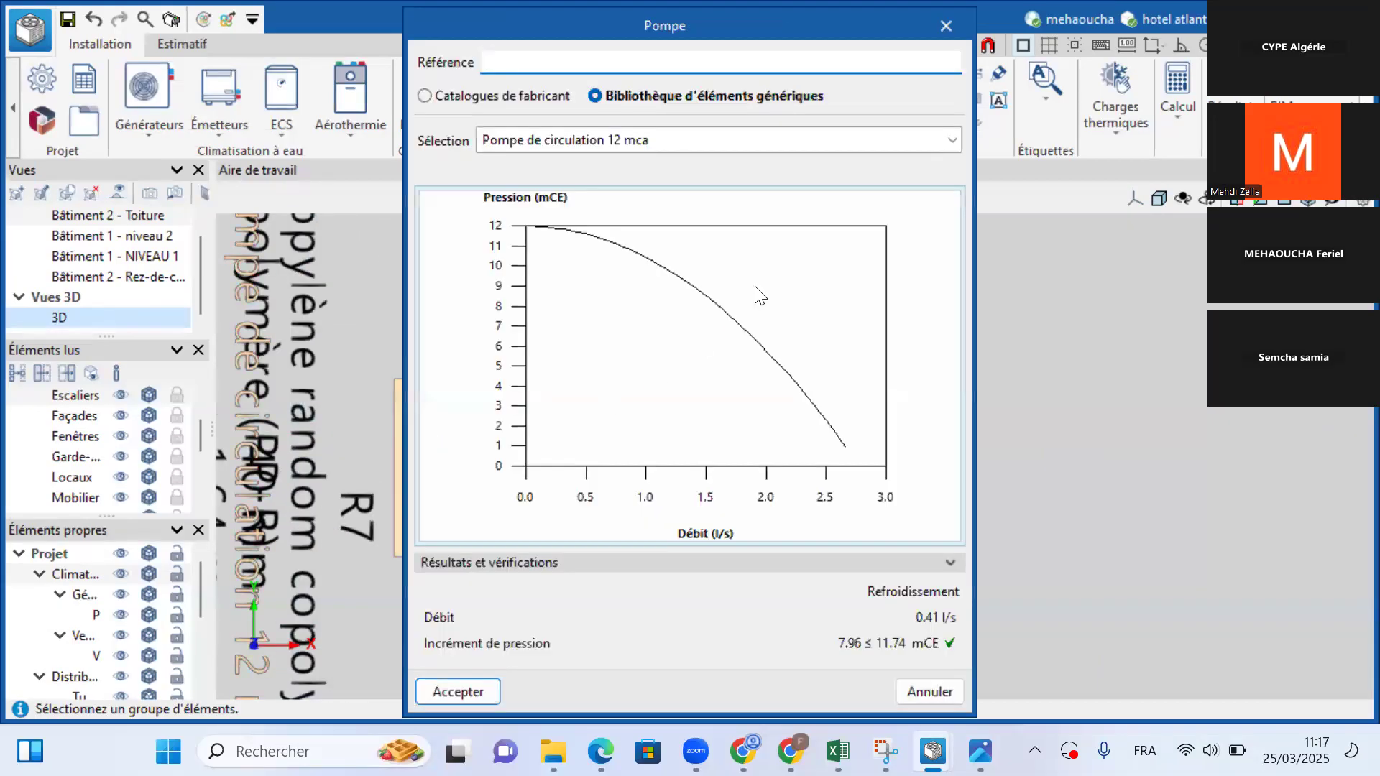
pyautogui.click(944, 26)
pyautogui.scroll(-4, 630, 419)
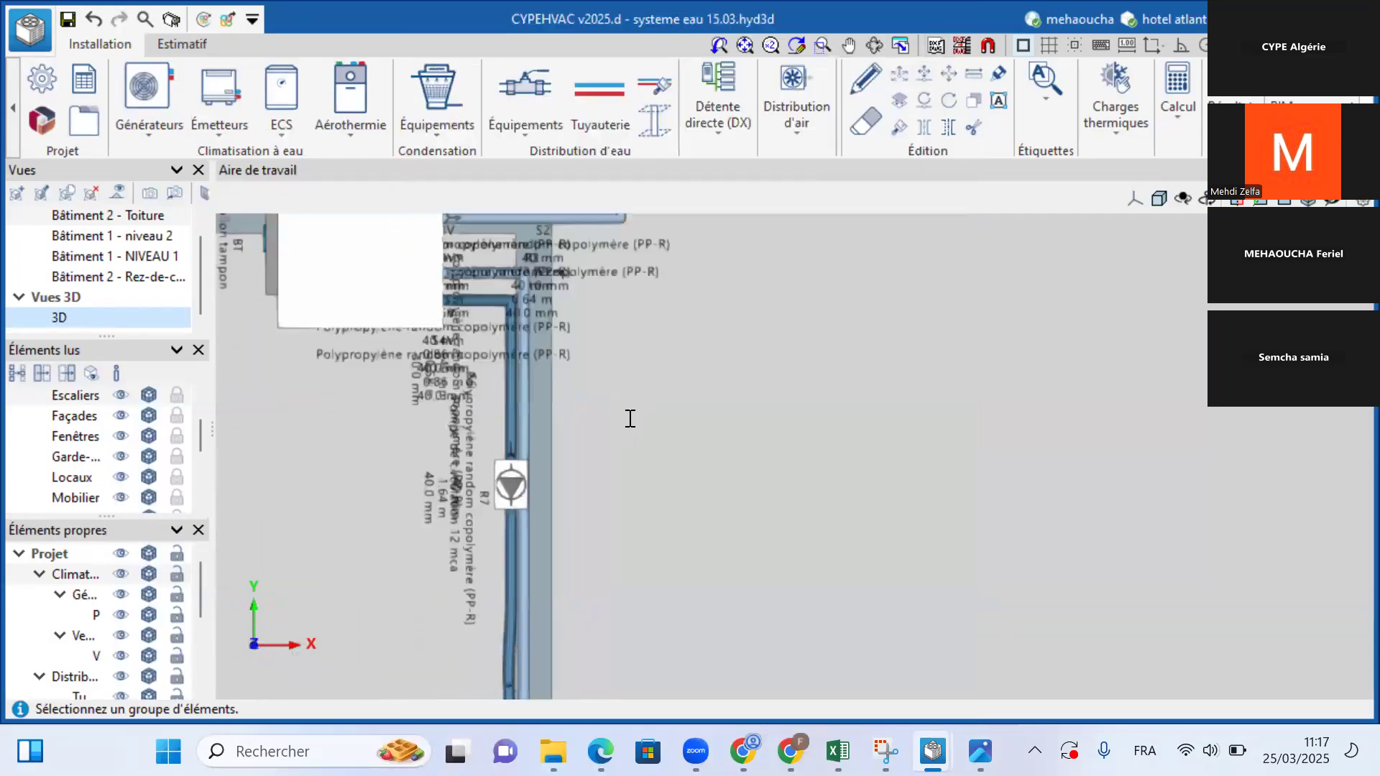
# Step: Examine the rooftop heat pump, expansion vessel, buffer tank and their connecting pipe run in 3D
pyautogui.scroll(-2, 629, 419)
pyautogui.moveTo(503, 237); pyautogui.dragTo(525, 699, button='middle')
pyautogui.keyDown('shift'); pyautogui.moveTo(773, 345); pyautogui.dragTo(778, 386, button='middle'); pyautogui.keyUp('shift')
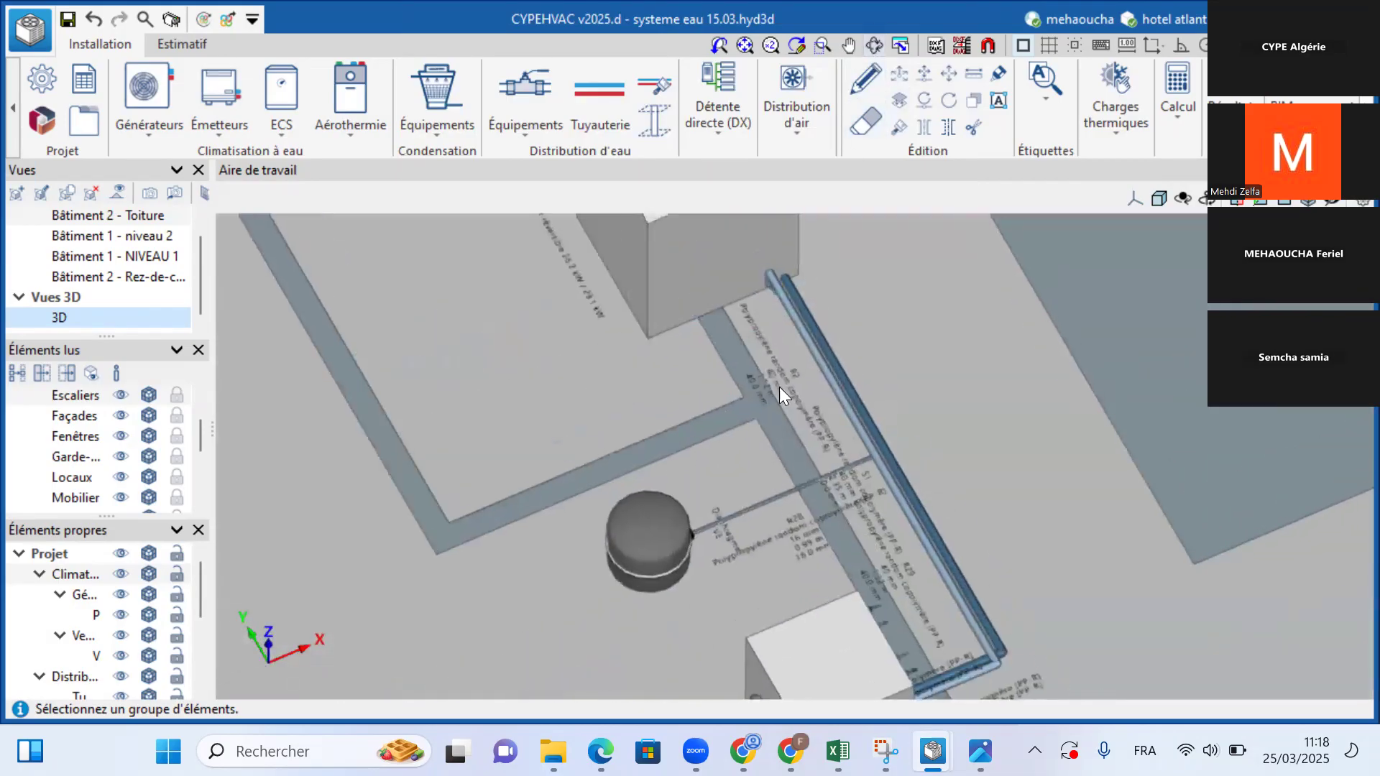
pyautogui.scroll(3, 770, 309)
pyautogui.scroll(-4, 770, 316)
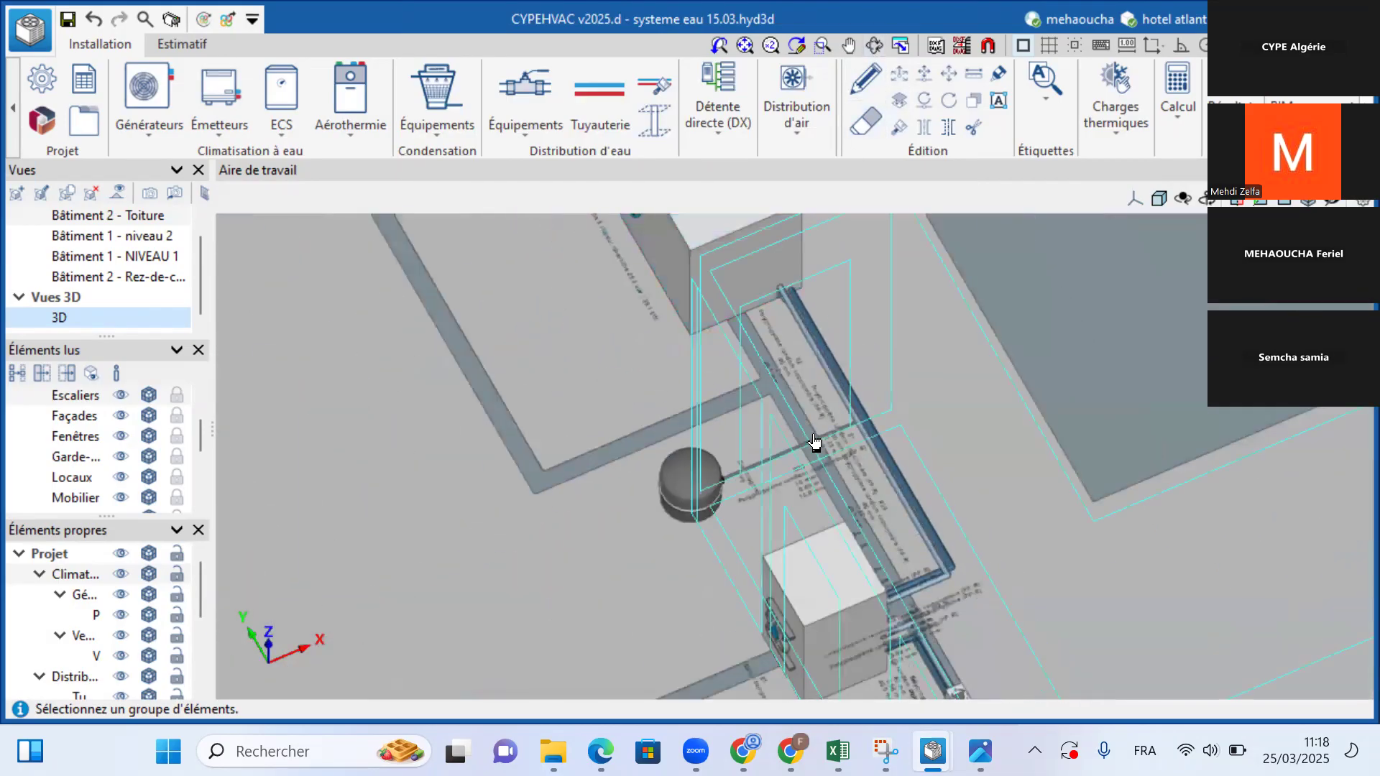
pyautogui.scroll(-2, 646, 246)
pyautogui.keyDown('shift'); pyautogui.moveTo(646, 247); pyautogui.dragTo(748, 571, button='middle'); pyautogui.keyUp('shift')
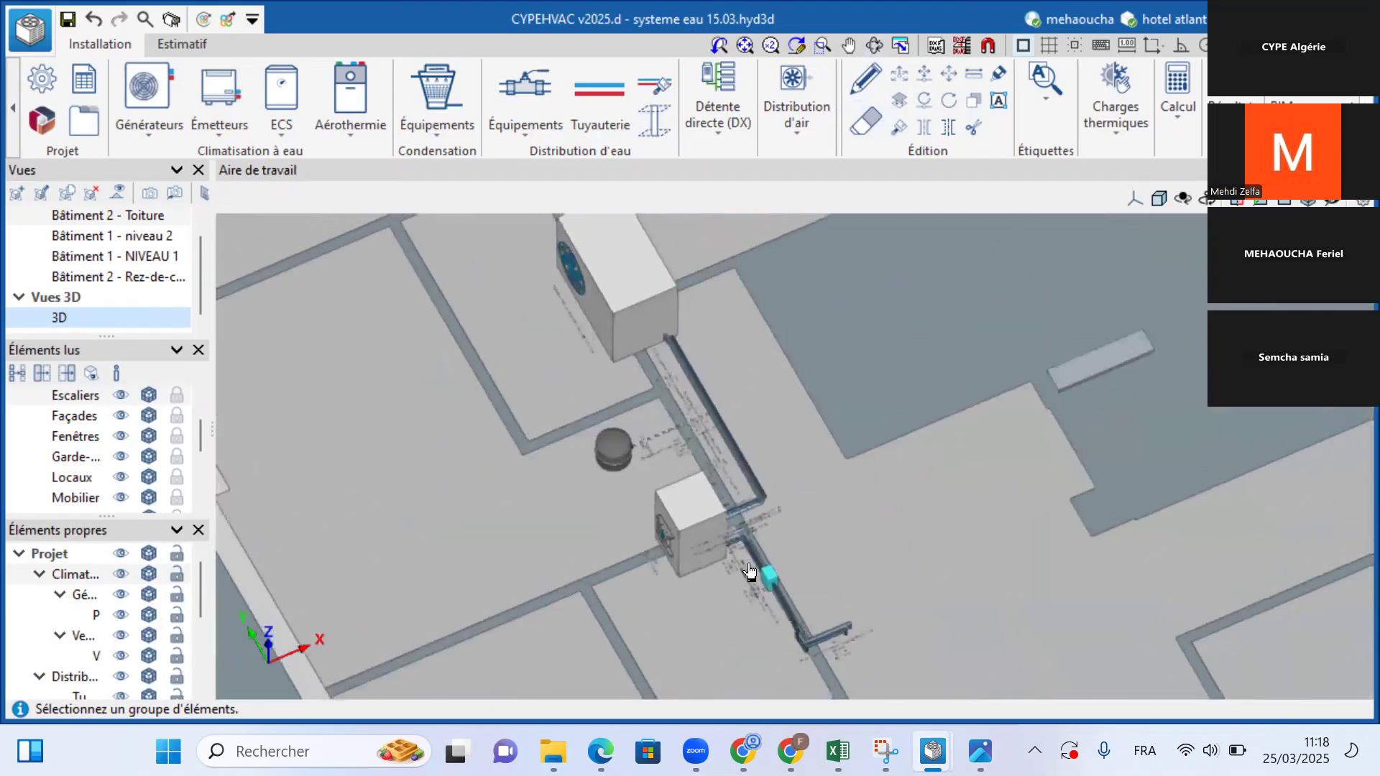
# Step: View the ground-floor plan of Bâtiment 2 and the NIVEAU 1 plan of Bâtiment 1 from above
pyautogui.click(94, 277)
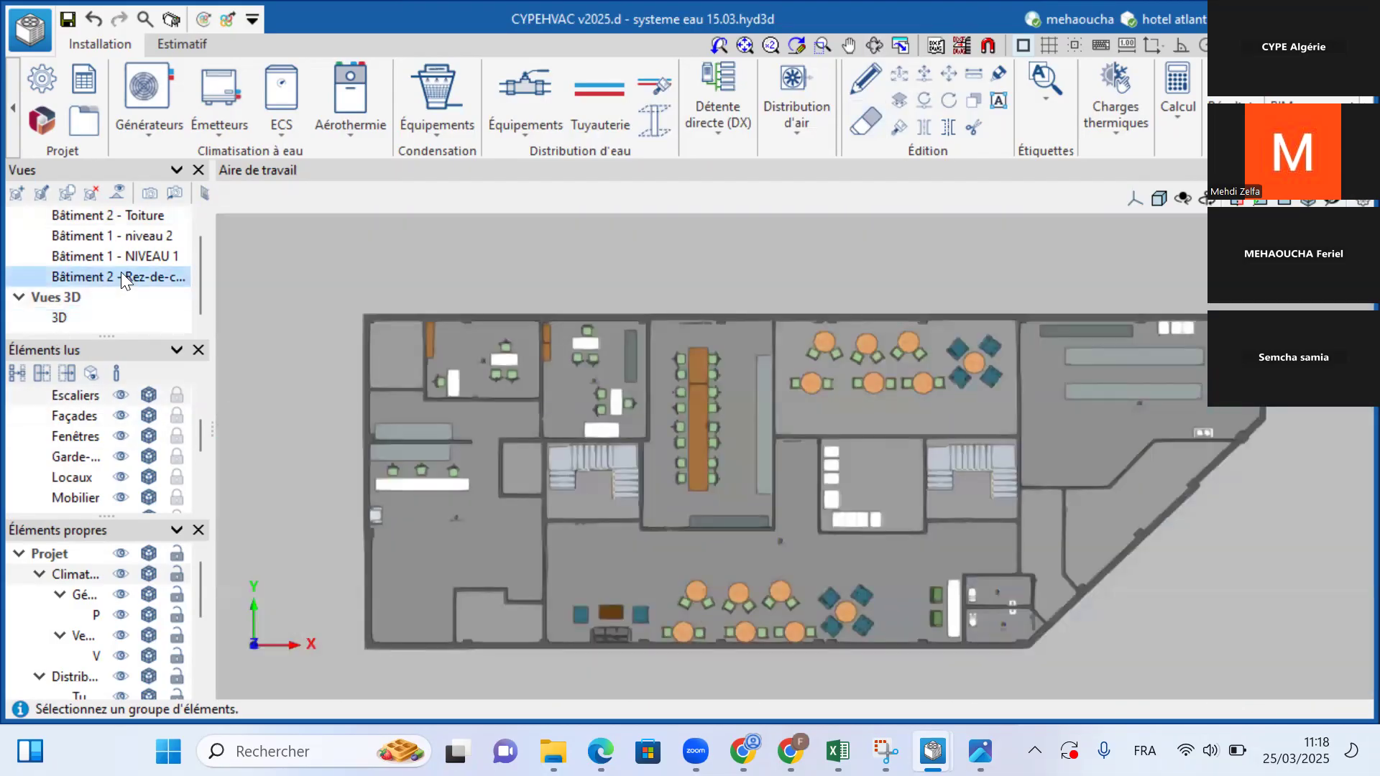
pyautogui.click(120, 258)
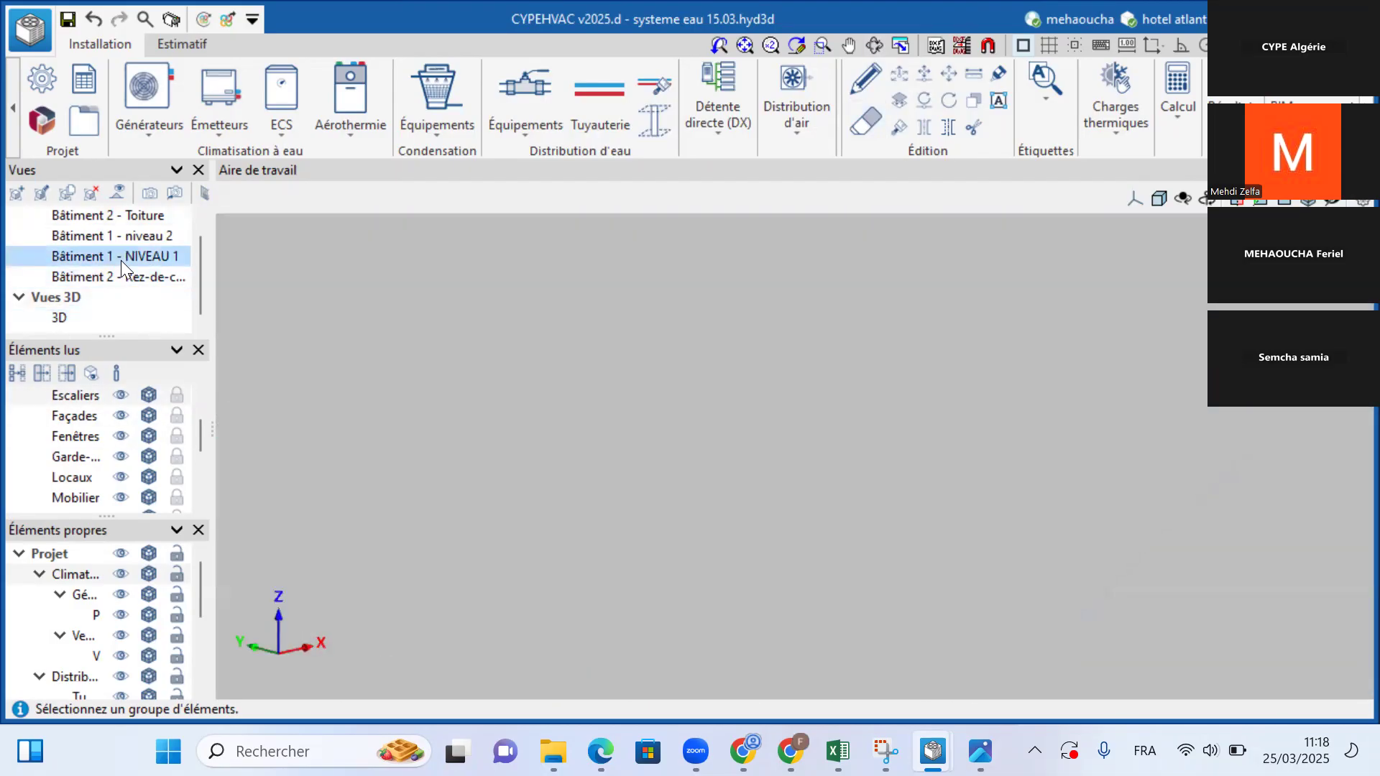
pyautogui.click(1134, 199)
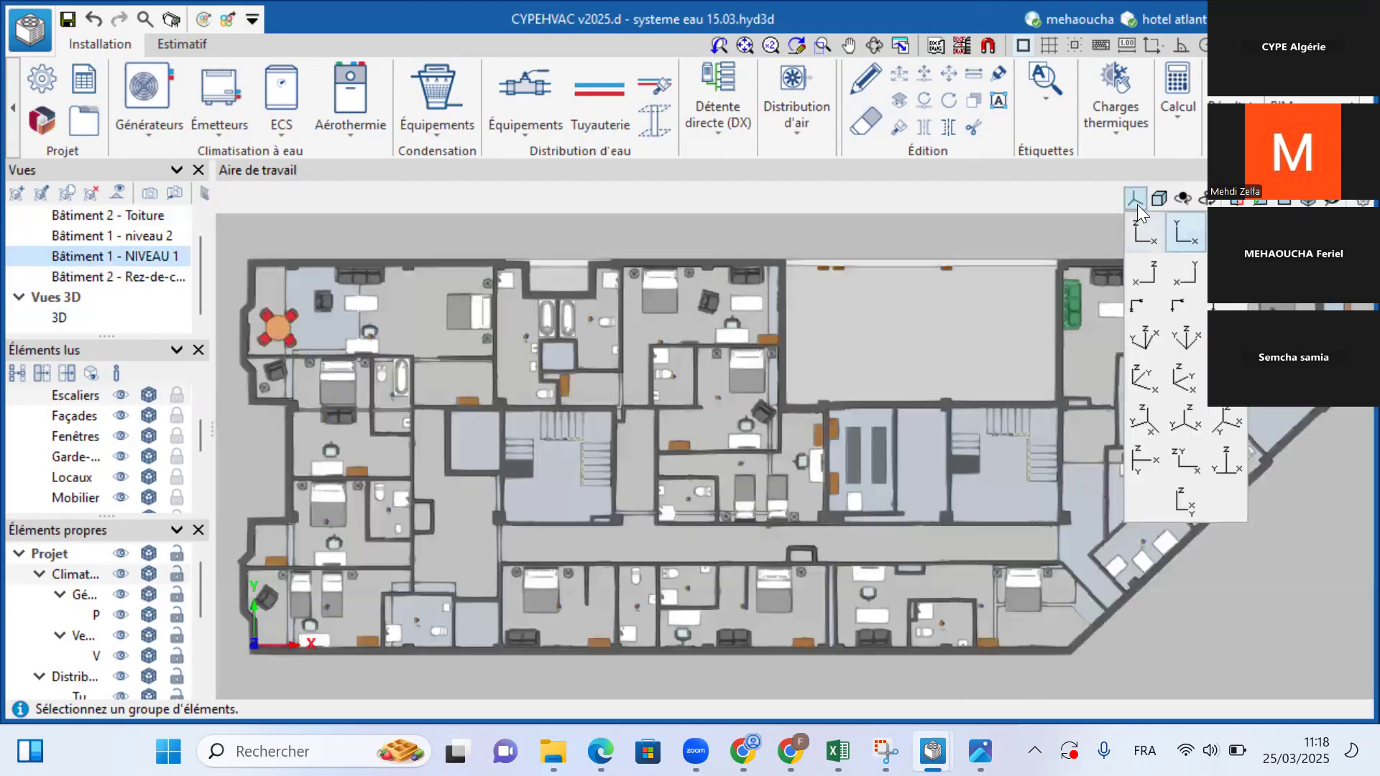
pyautogui.scroll(5, 338, 526)
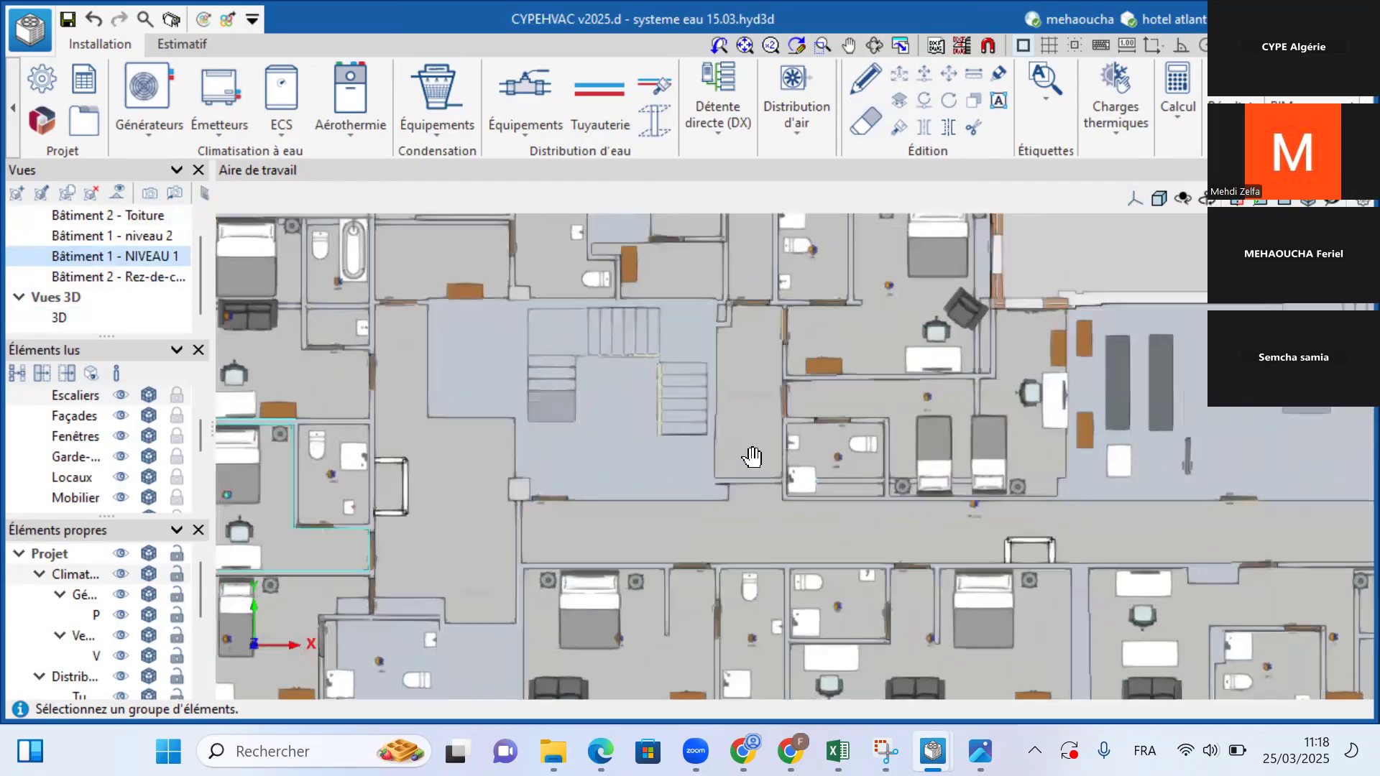
# Step: Show Bâtiment 1 - niveau 2 and examine the fan coil units and corridor piping around room ch 2 in 3D
pyautogui.click(102, 236)
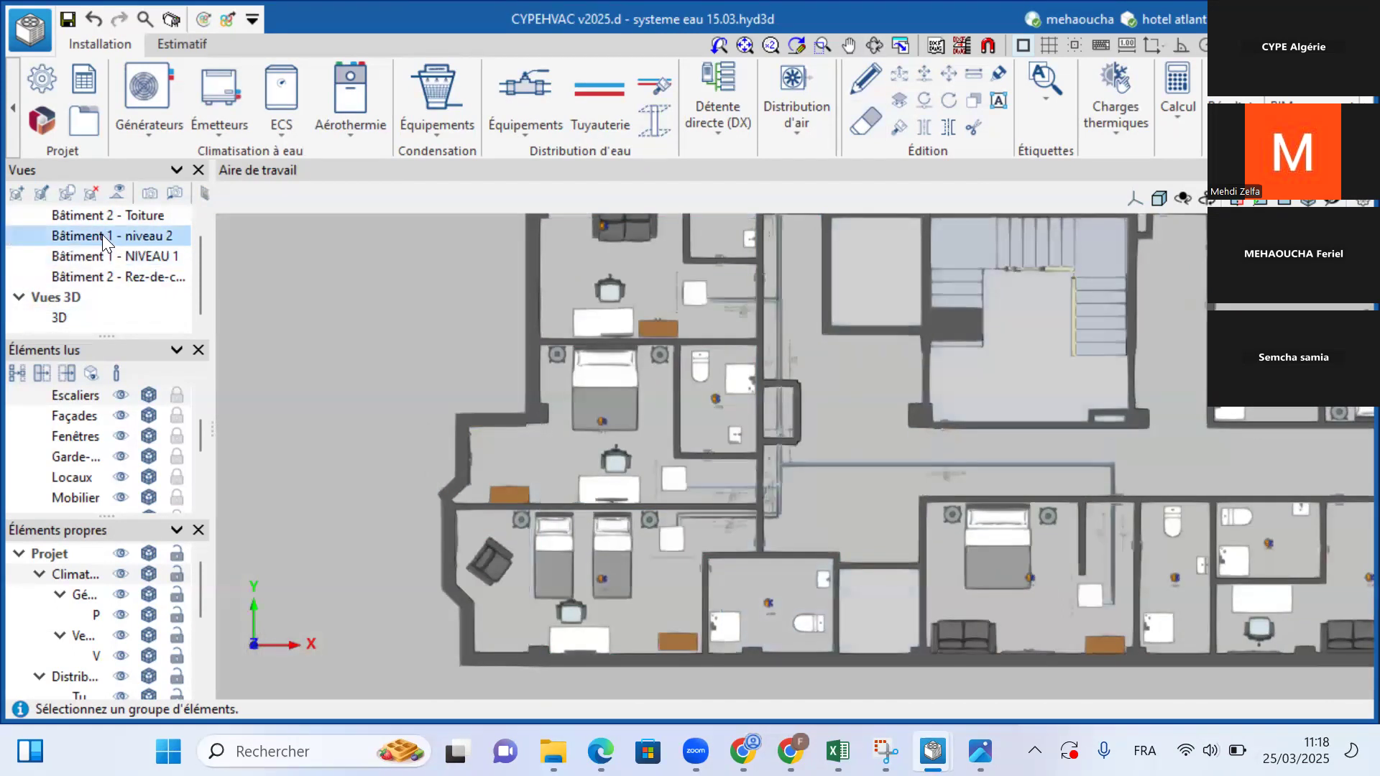
pyautogui.scroll(5, 644, 509)
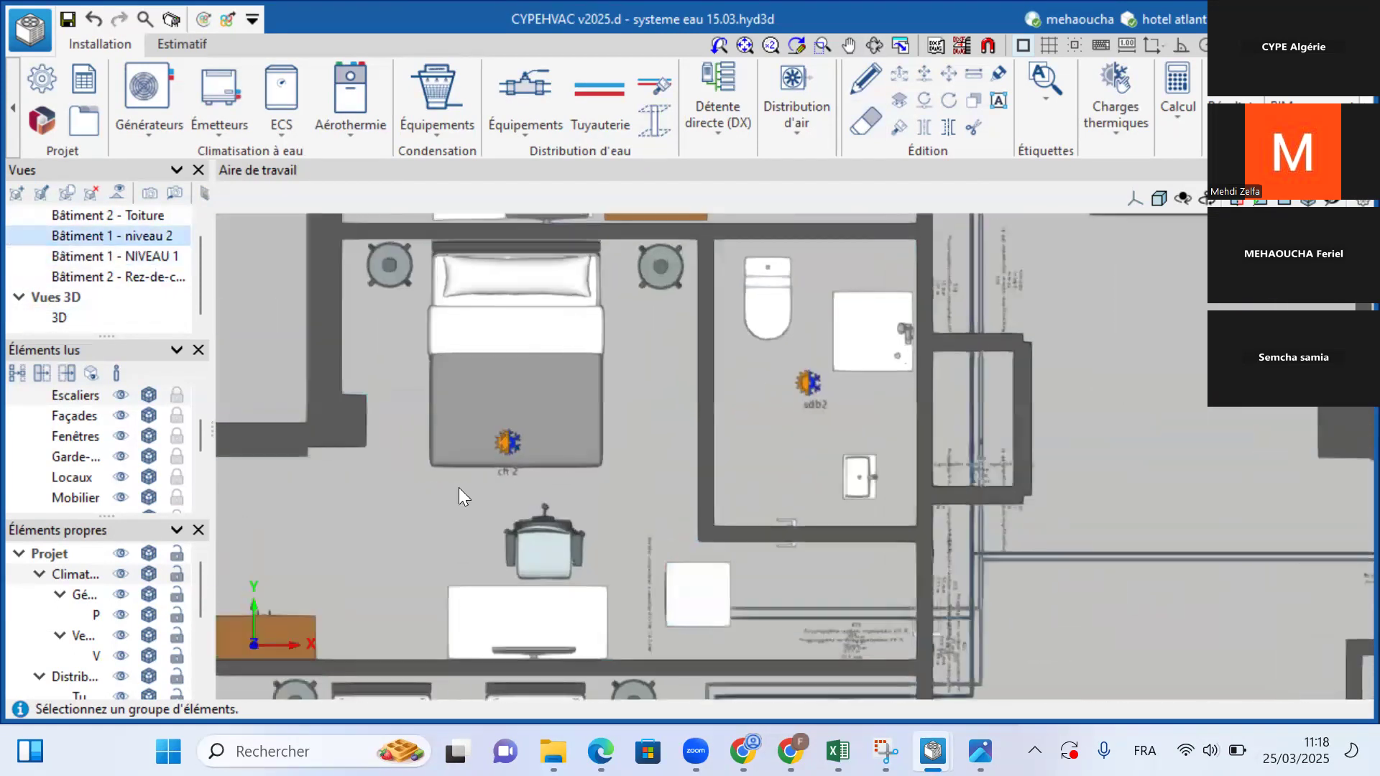
pyautogui.scroll(4, 673, 418)
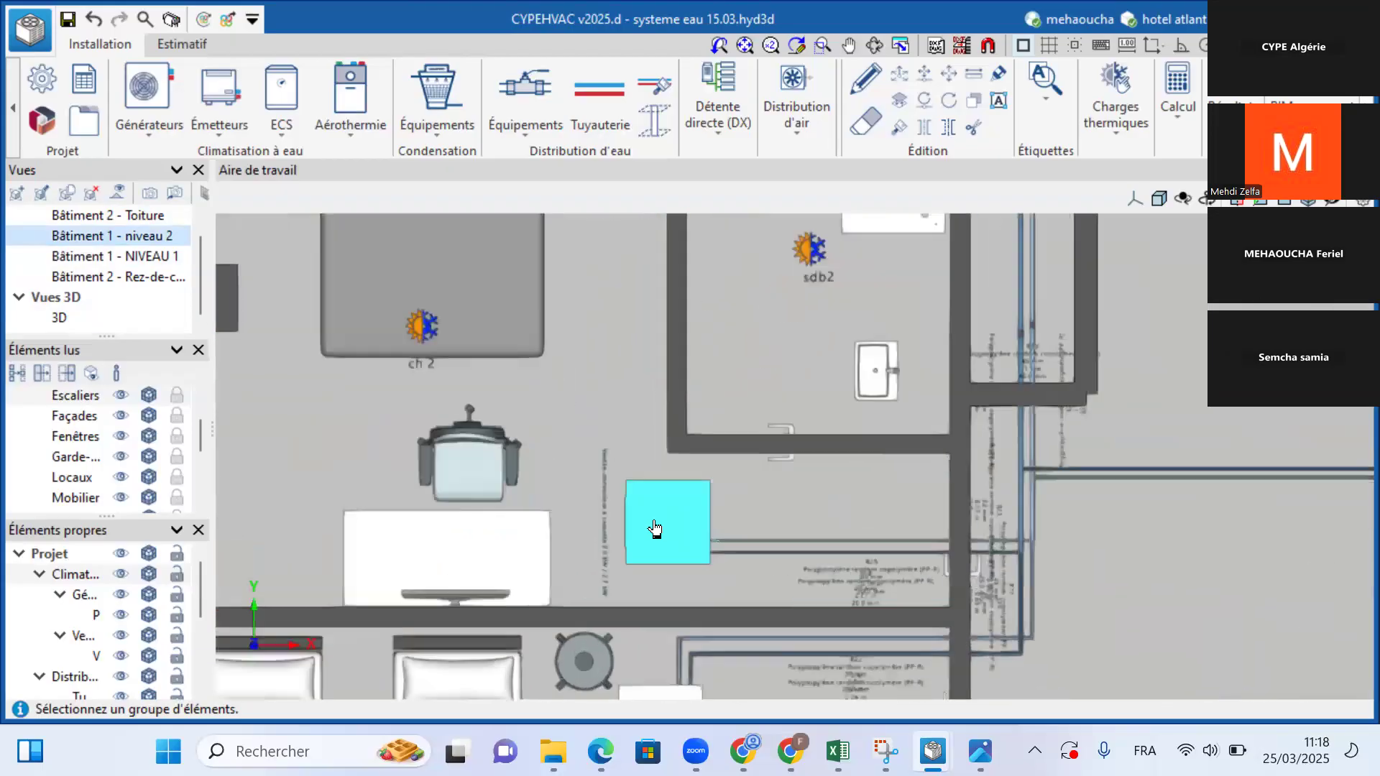
pyautogui.scroll(1, 700, 528)
pyautogui.click(874, 48)
pyautogui.moveTo(826, 330); pyautogui.dragTo(528, 404)
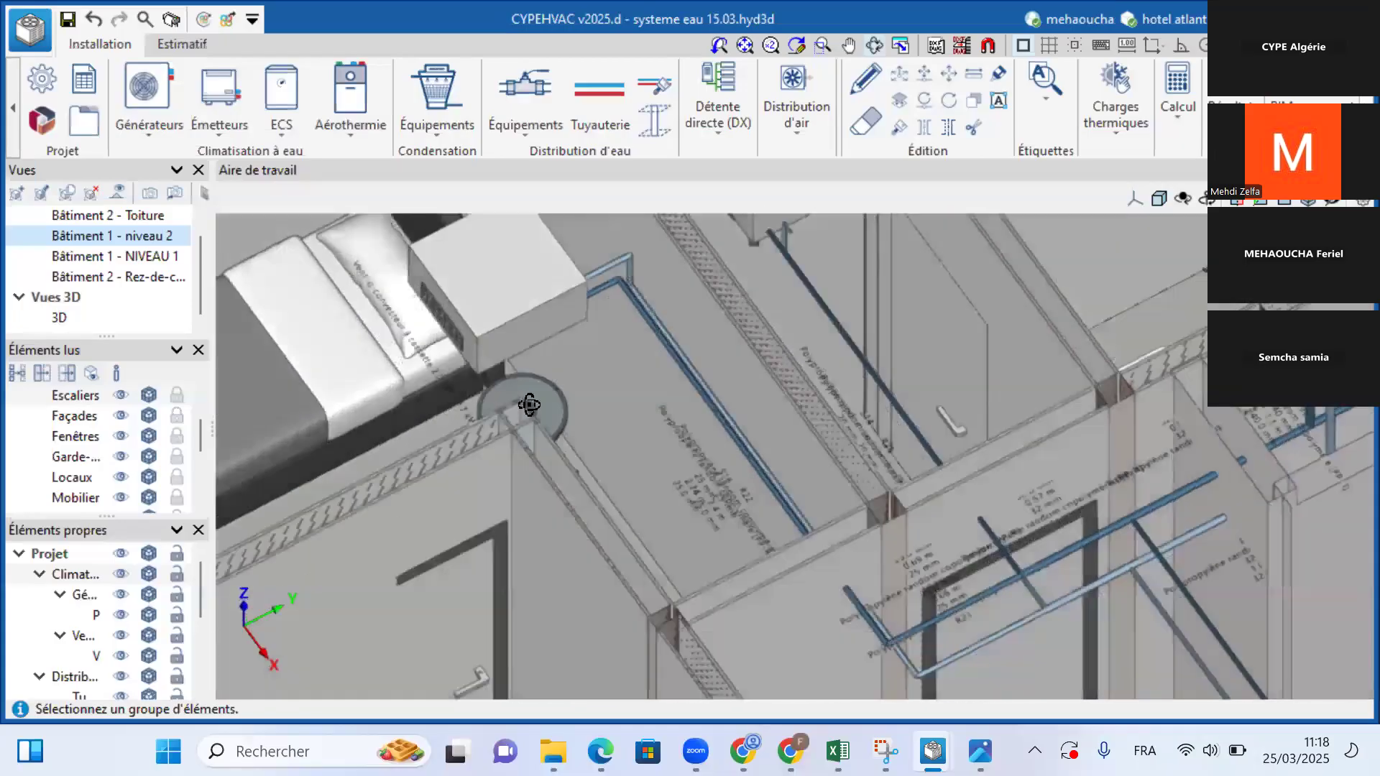
pyautogui.scroll(-3, 841, 345)
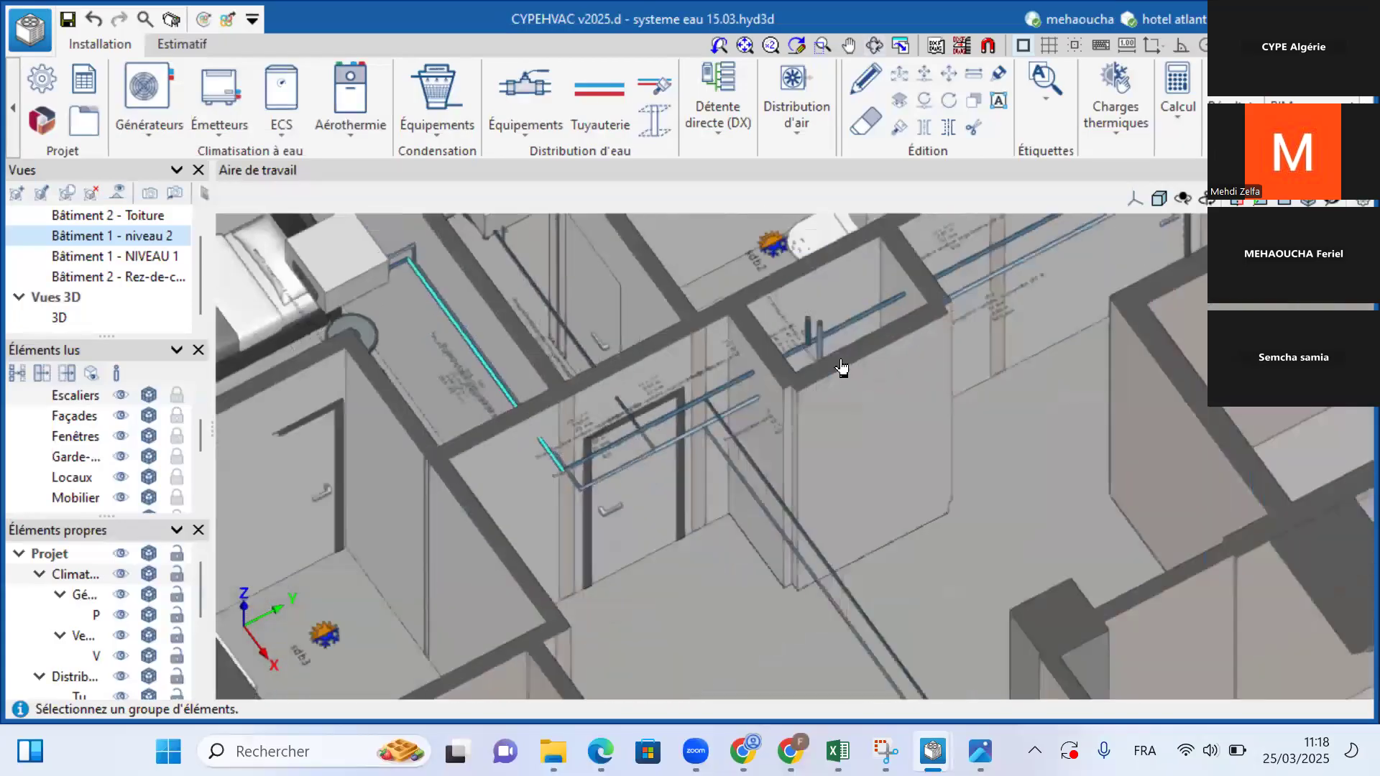
pyautogui.scroll(-4, 637, 476)
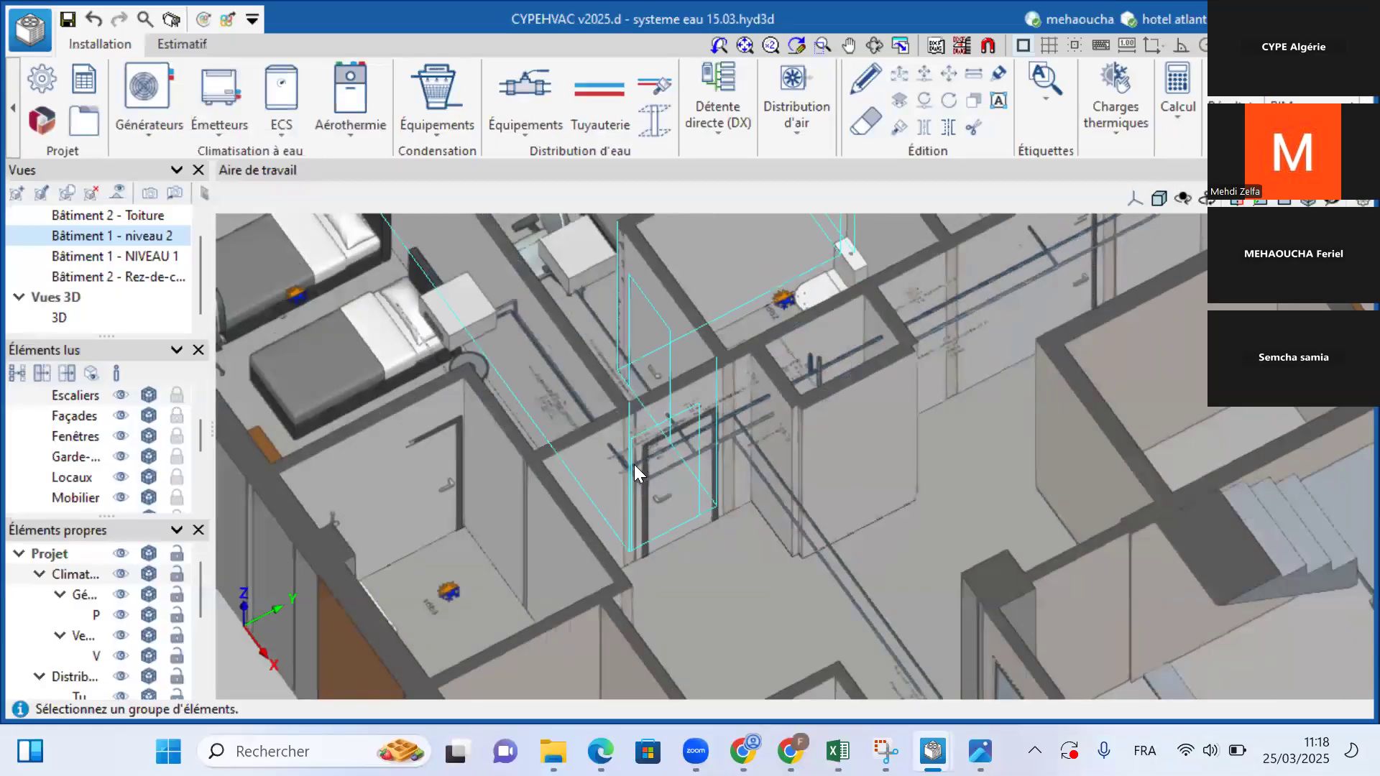
# Step: Inspect the selection, assigned thermal load and verifications of room ch 2's two-pipe fan coil without changing them
pyautogui.scroll(5, 634, 464)
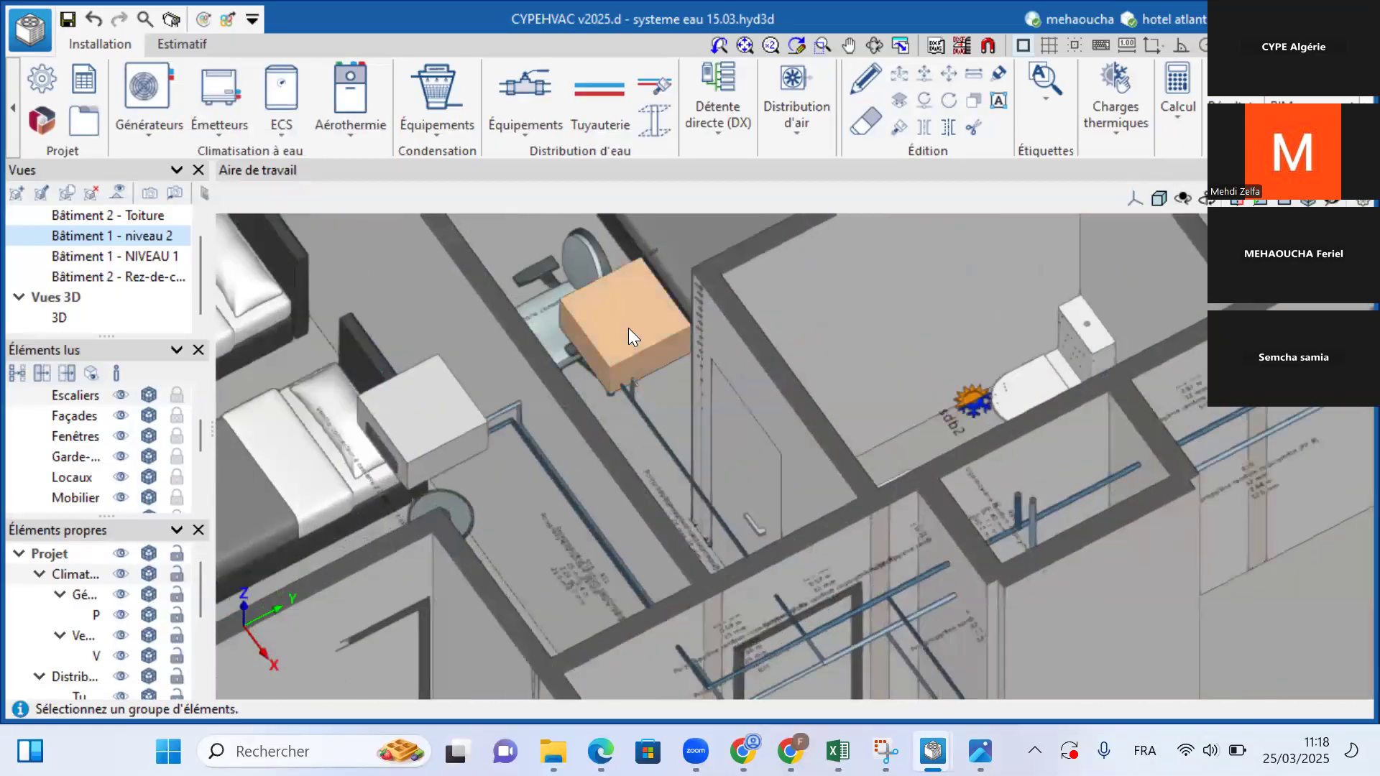
pyautogui.click(629, 331)
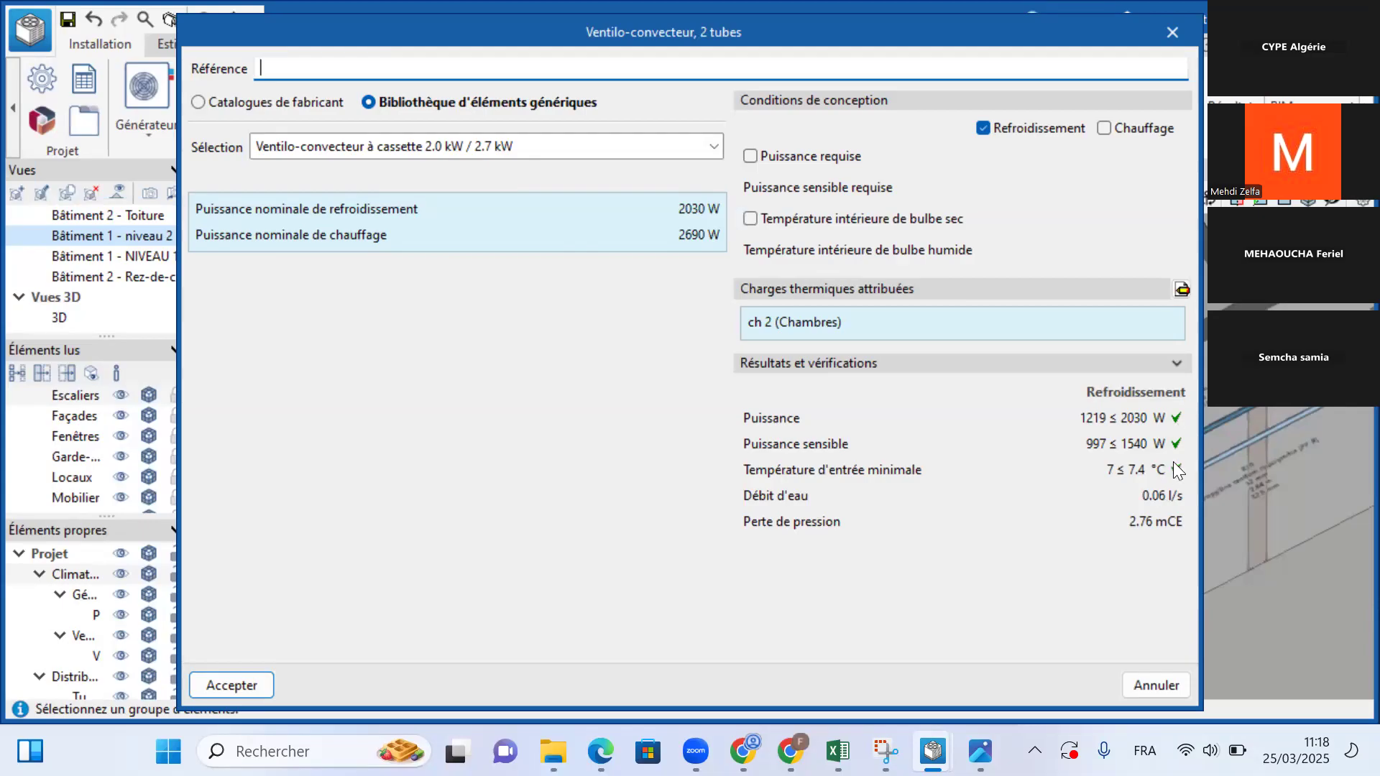
pyautogui.click(1164, 34)
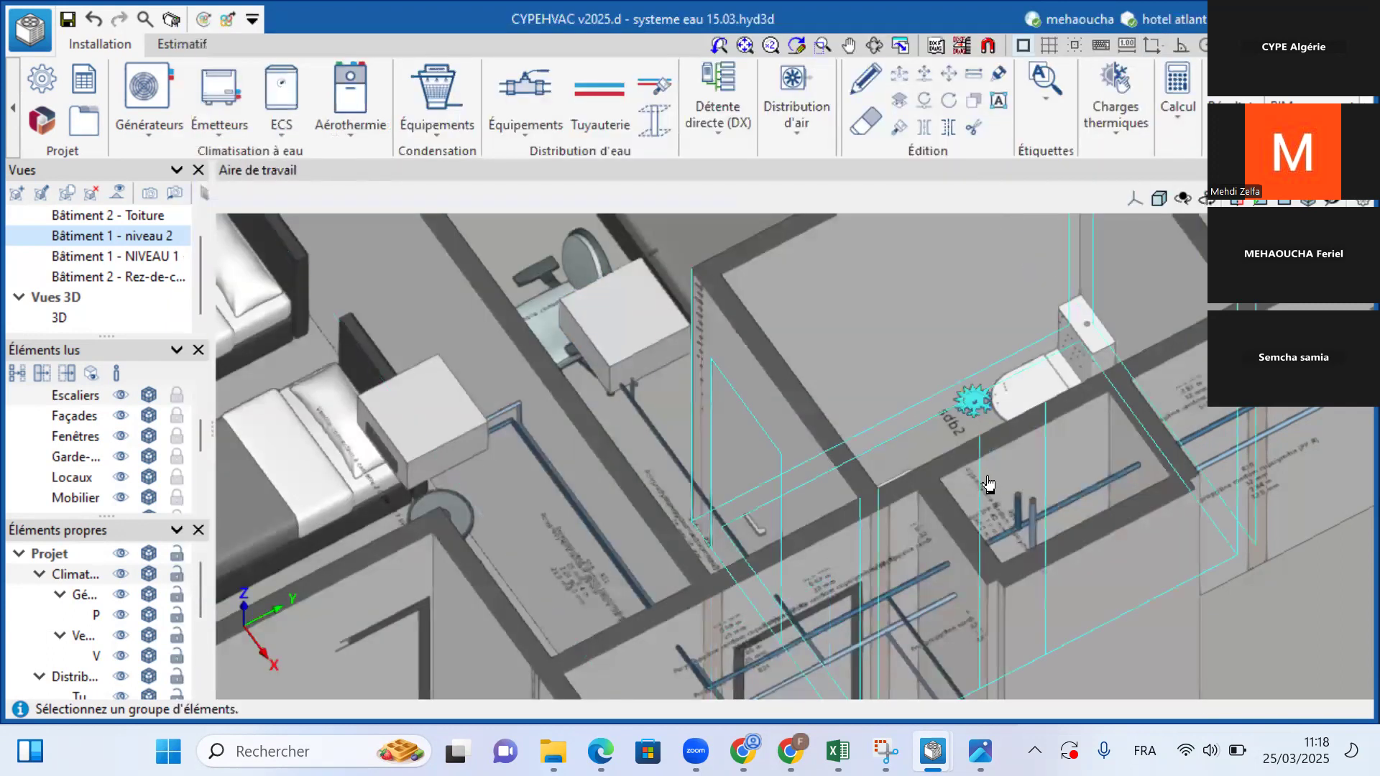
# Step: Return to the general 3D view and show the whole building
pyautogui.scroll(-10, 987, 483)
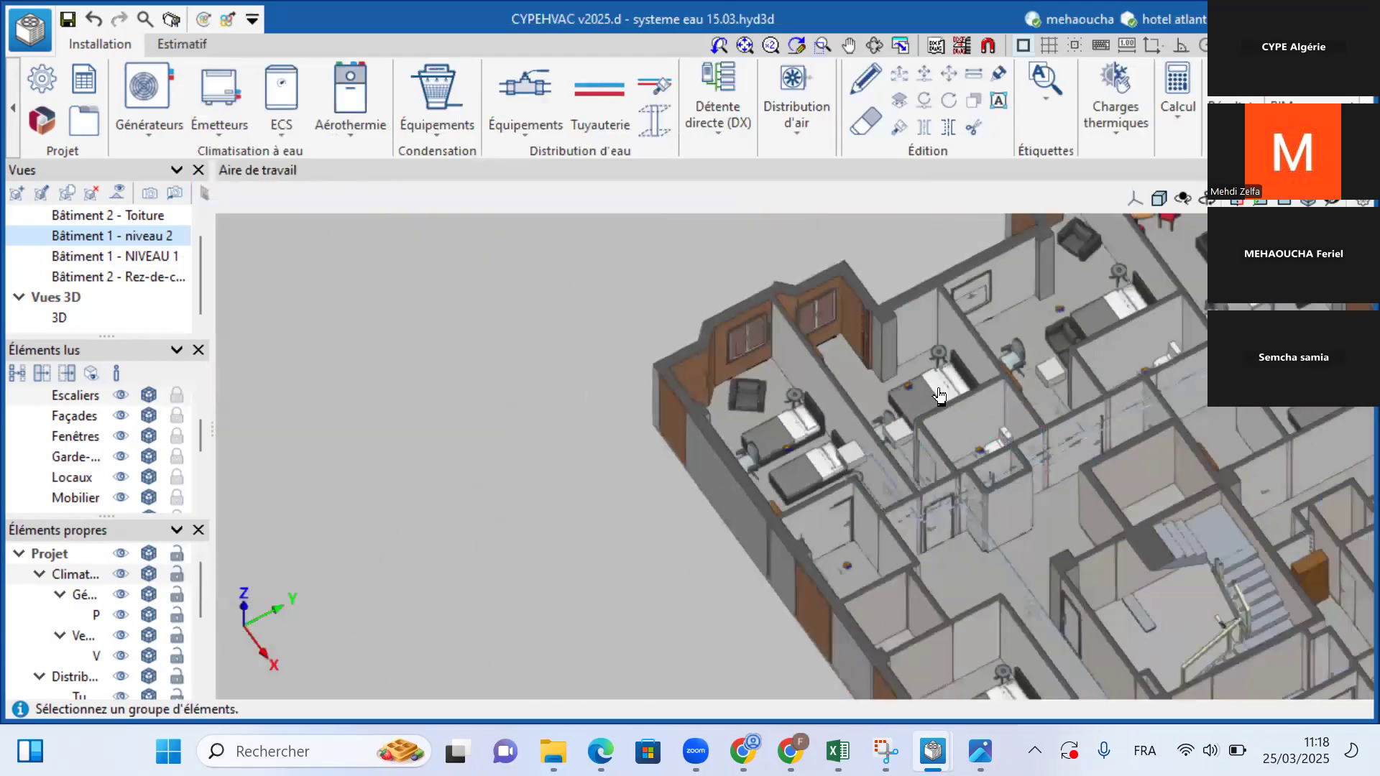
pyautogui.scroll(-1, 939, 394)
pyautogui.click(115, 319)
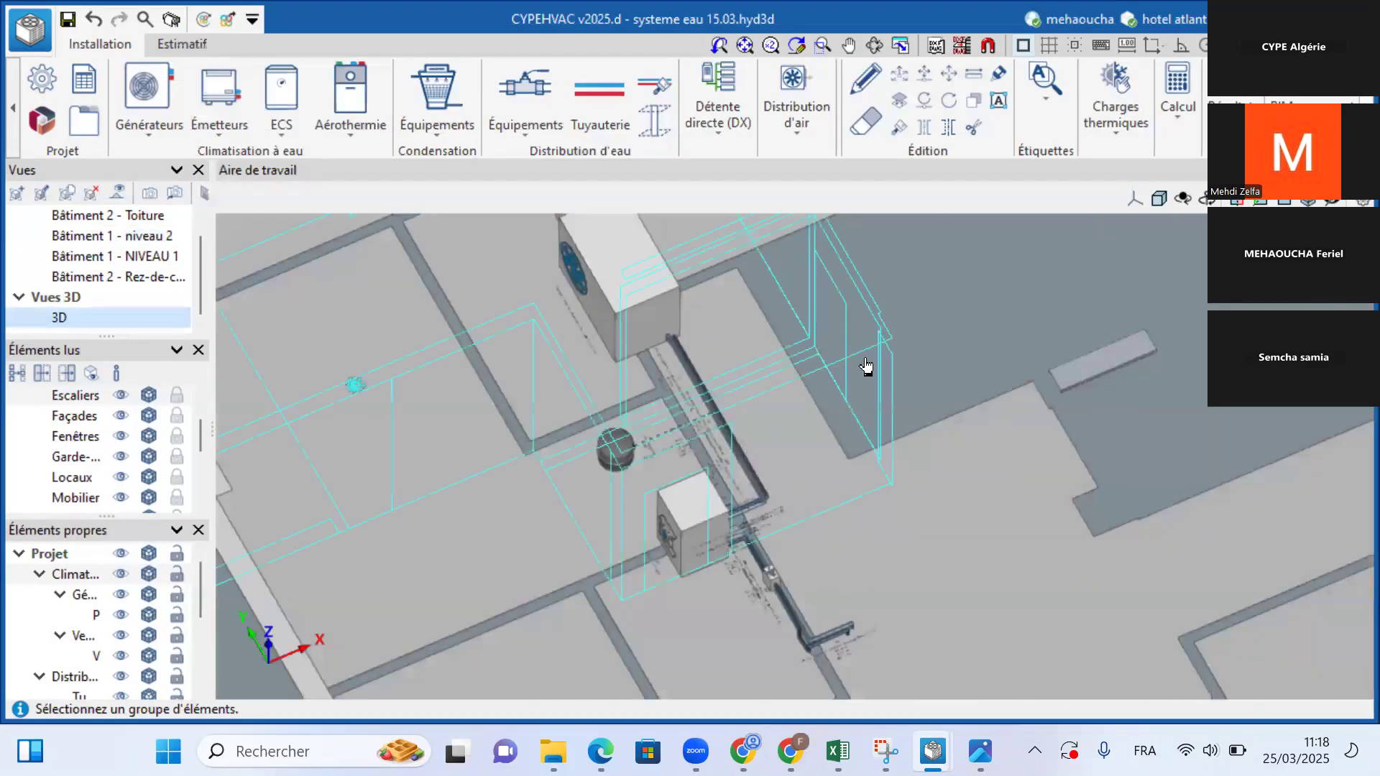
pyautogui.scroll(-4, 869, 367)
pyautogui.scroll(-2, 637, 470)
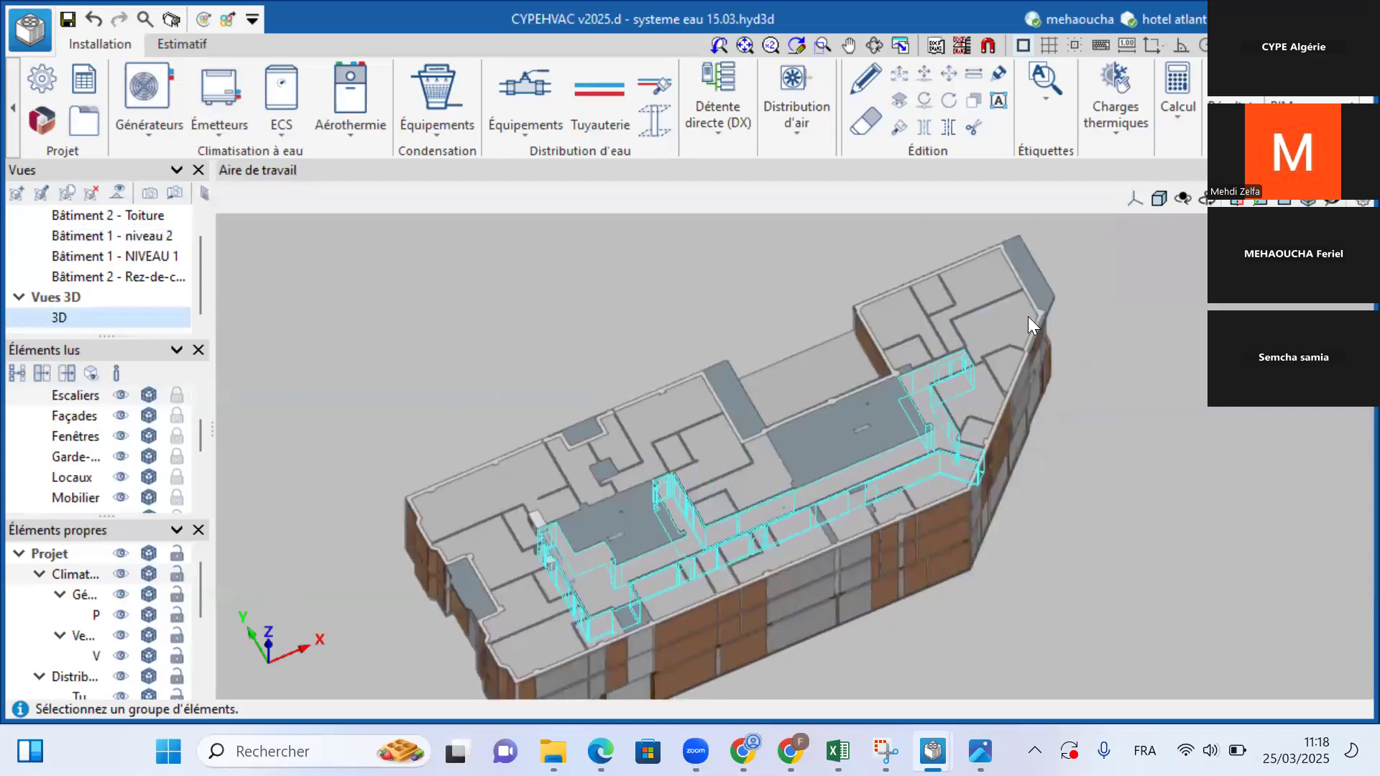
# Step: Generate the water distribution report and examine its results for the two-pipe air-to-water heat pump
pyautogui.click(1257, 208)
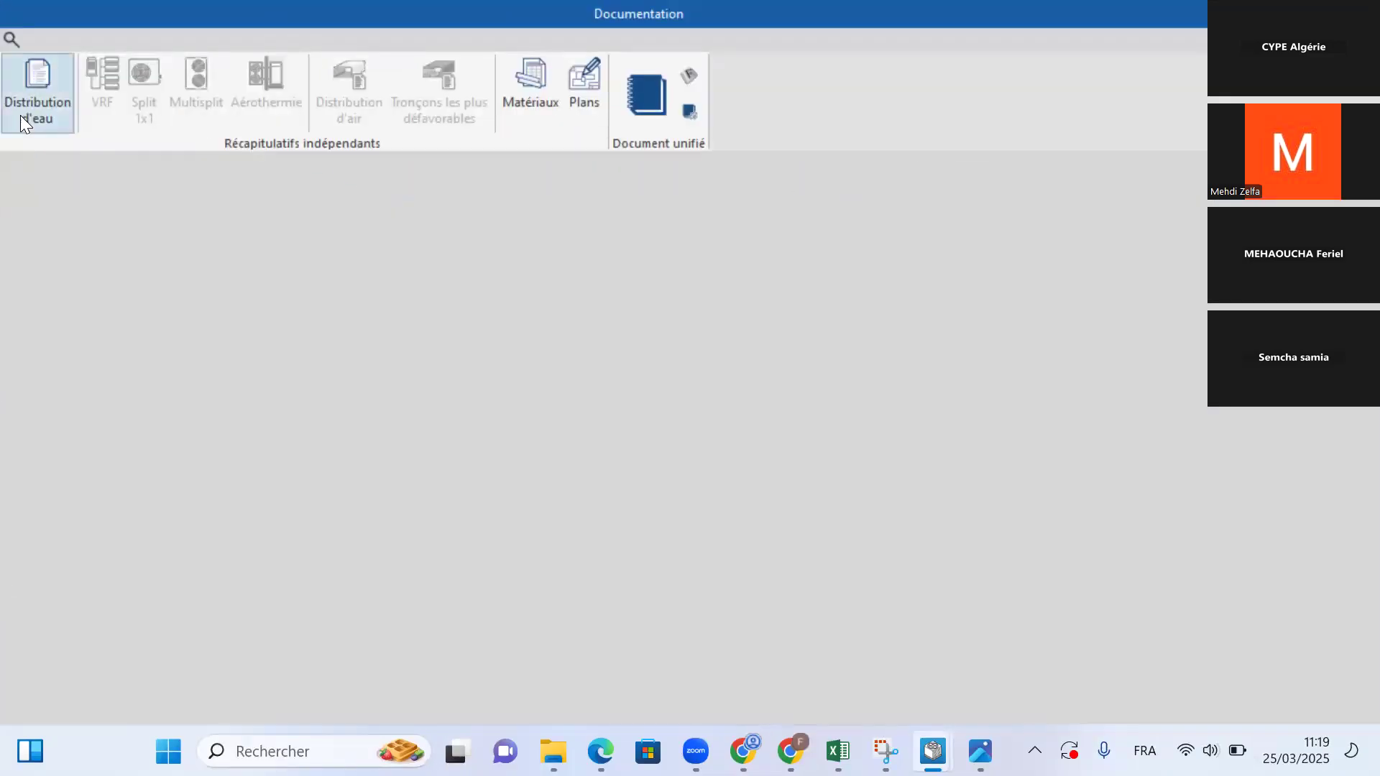
pyautogui.click(30, 87)
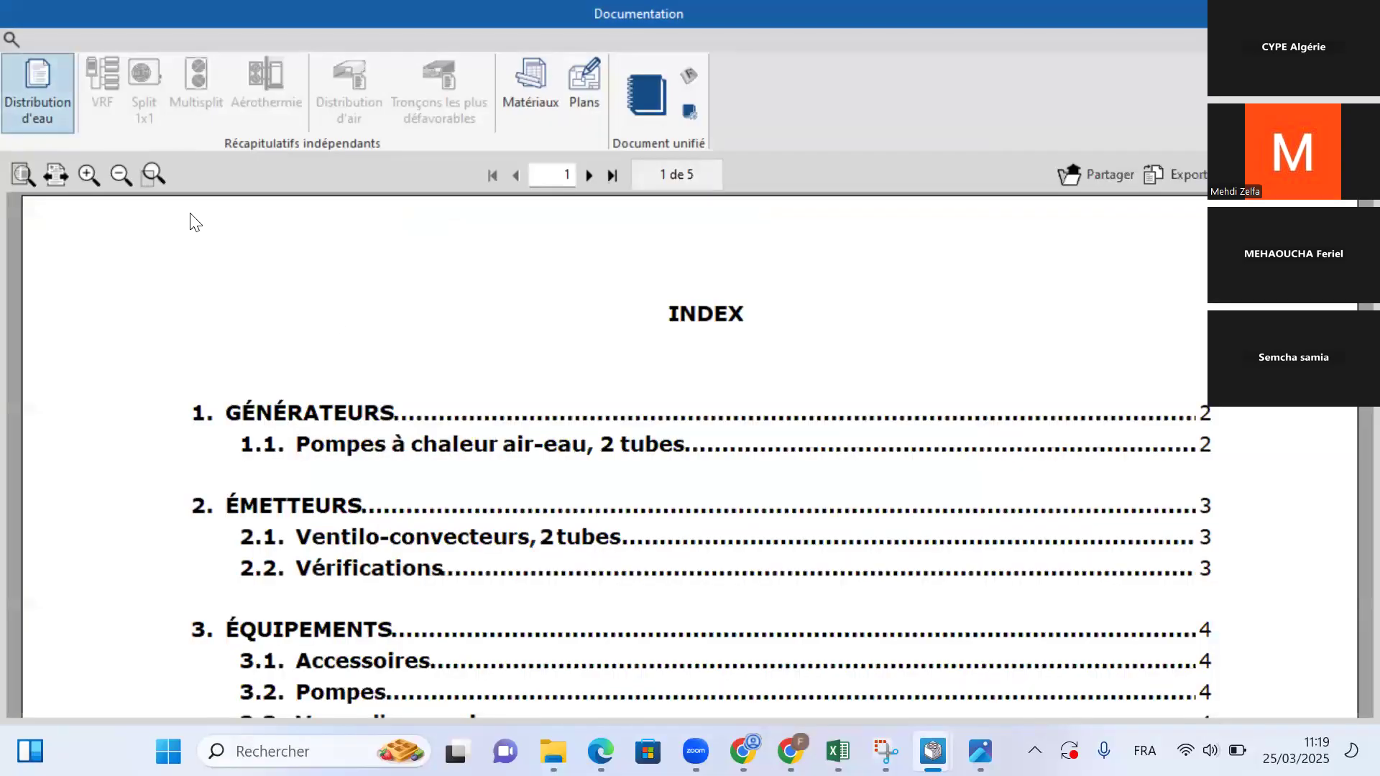
pyautogui.click(358, 419)
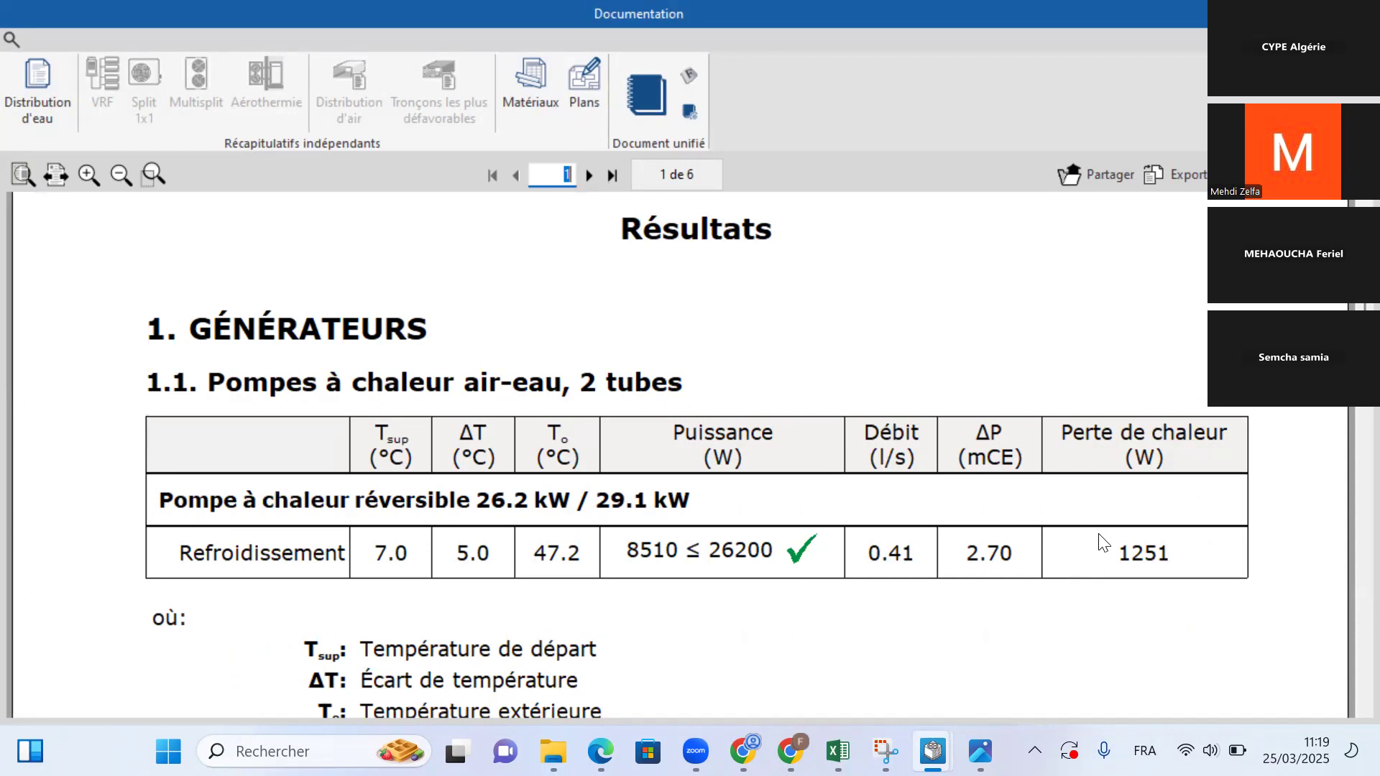
pyautogui.scroll(-3, 1099, 542)
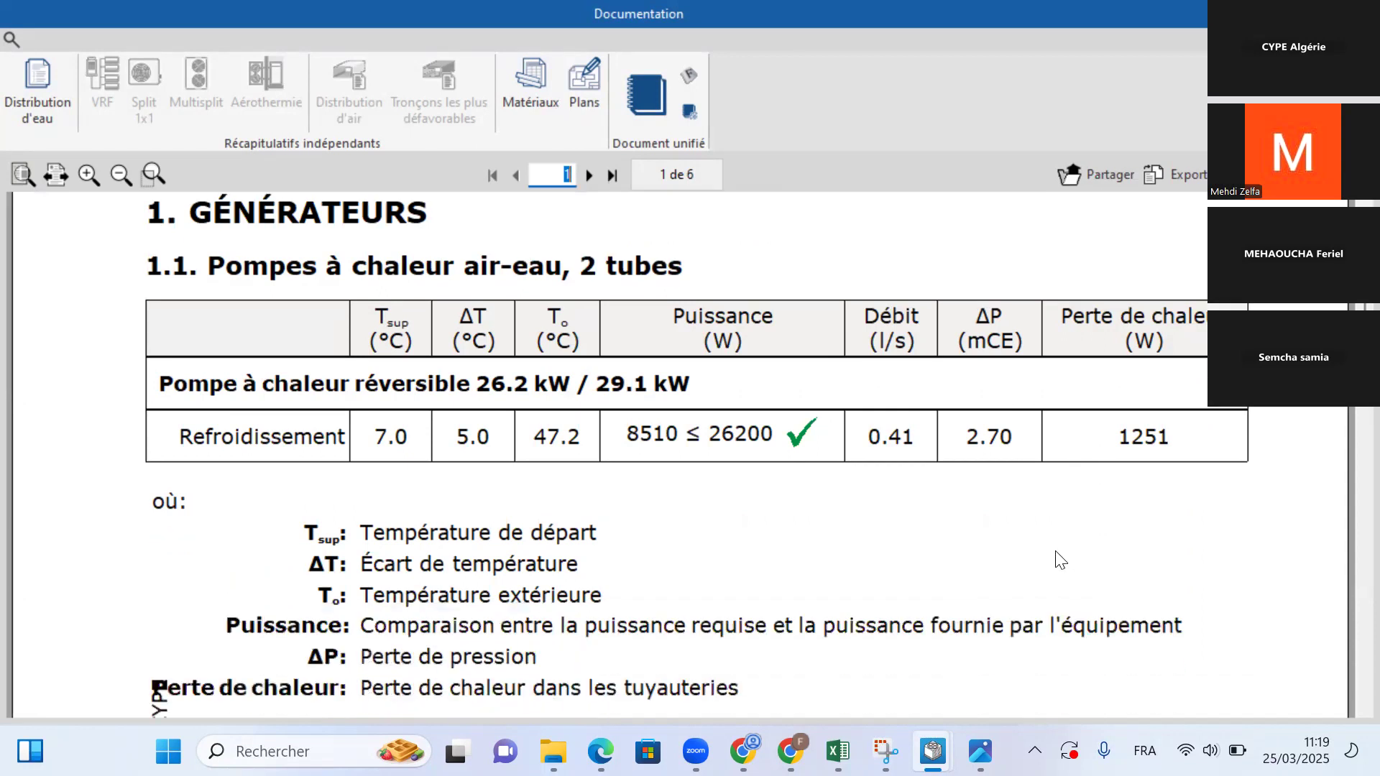
# Step: Read the emitters section of the report, comparing each room's two-pipe fan coil design conditions, power, flow and pressure loss
pyautogui.scroll(-20, 1060, 560)
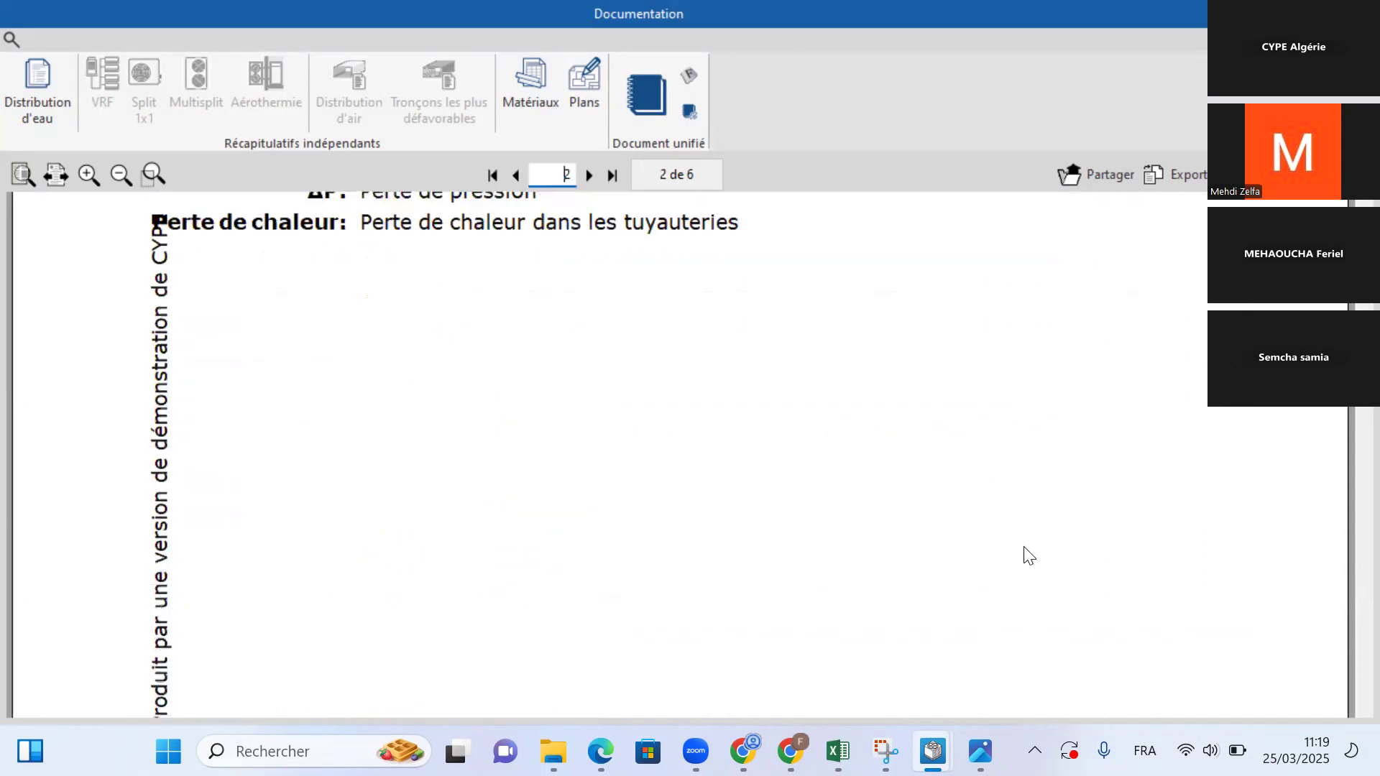
pyautogui.scroll(-10, 976, 551)
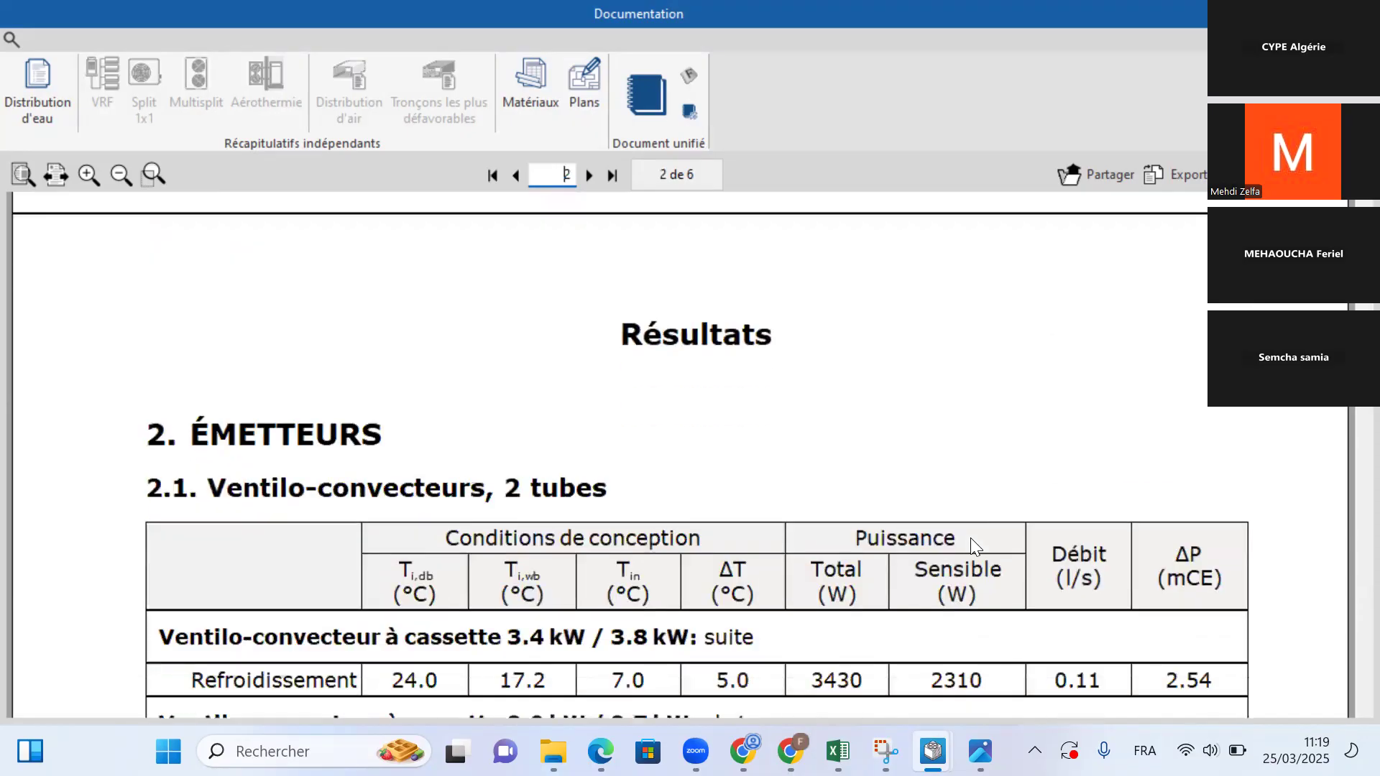
pyautogui.scroll(-1, 380, 390)
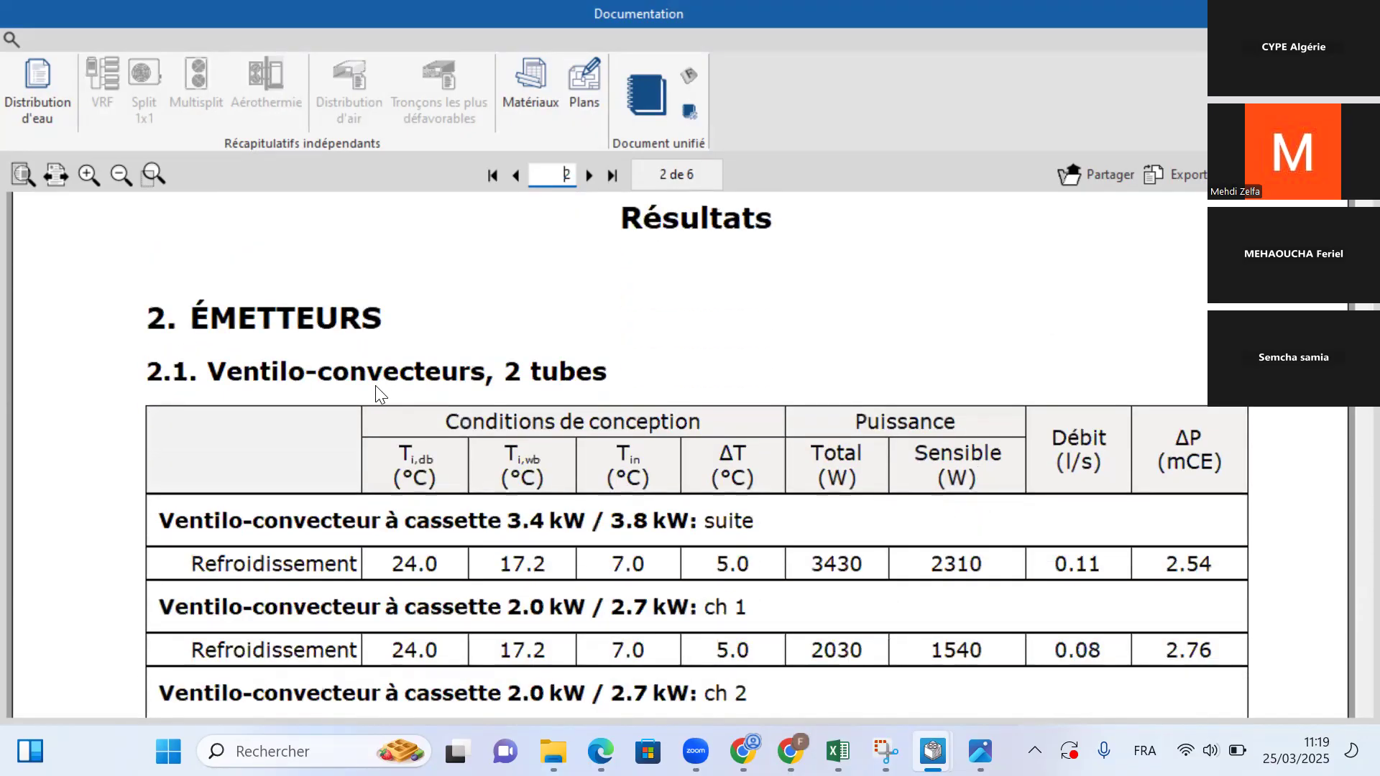
pyautogui.scroll(-1, 375, 385)
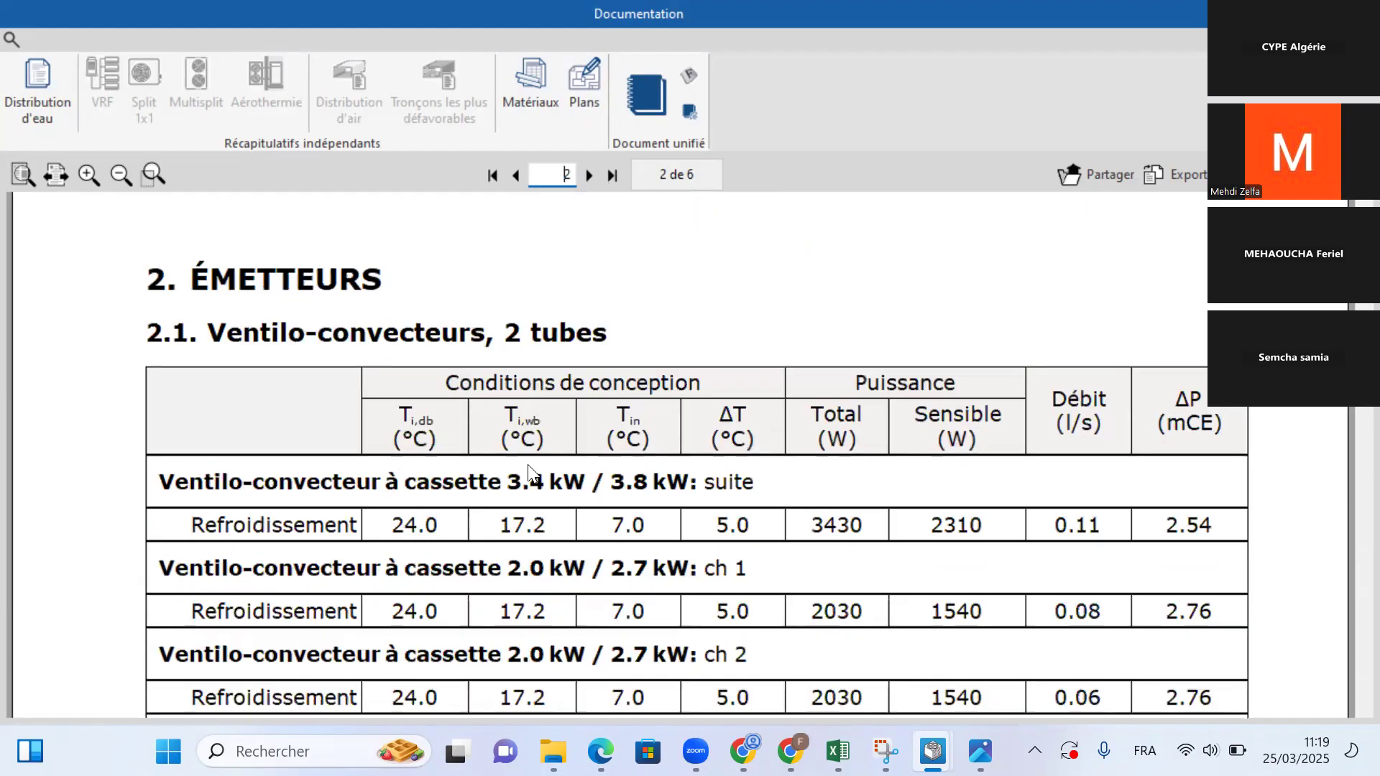
pyautogui.scroll(-1, 597, 390)
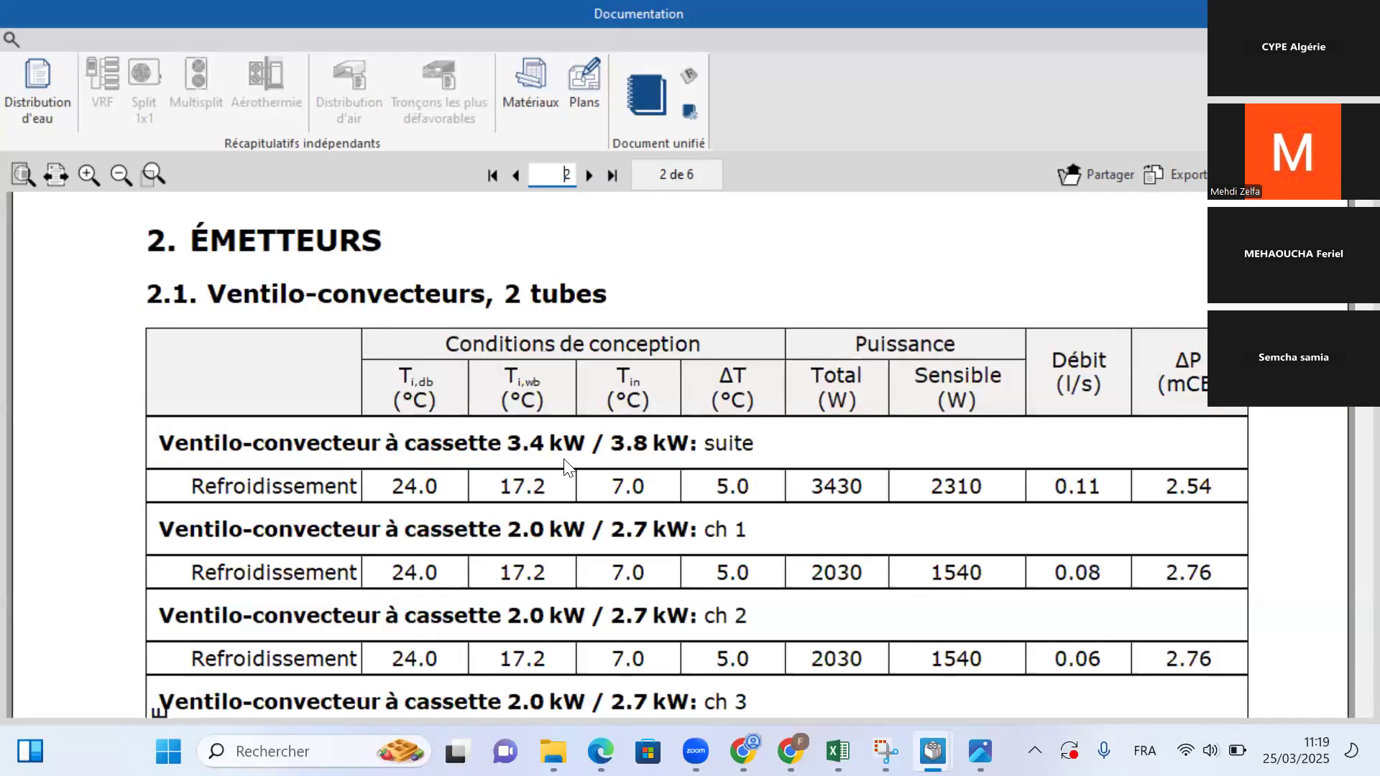
pyautogui.scroll(-1, 714, 474)
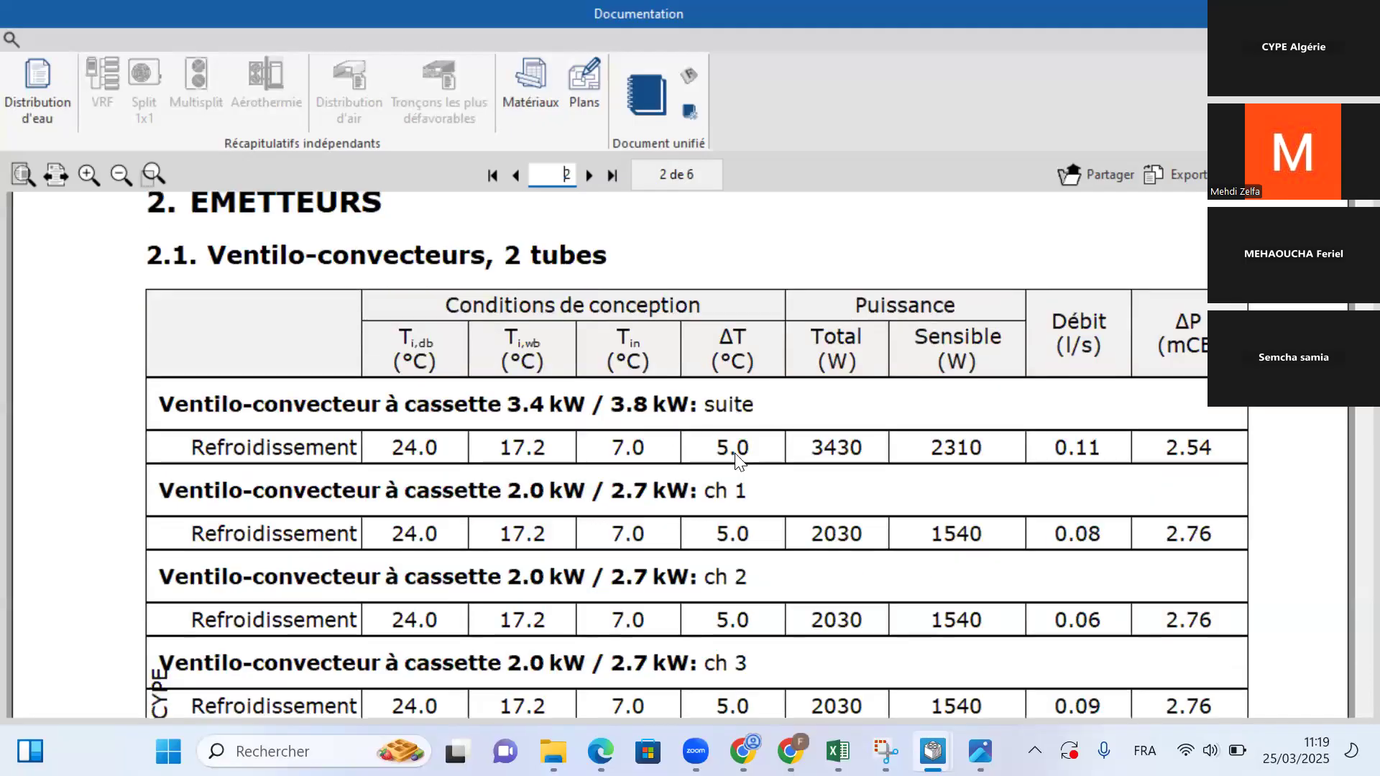
pyautogui.scroll(-1, 734, 467)
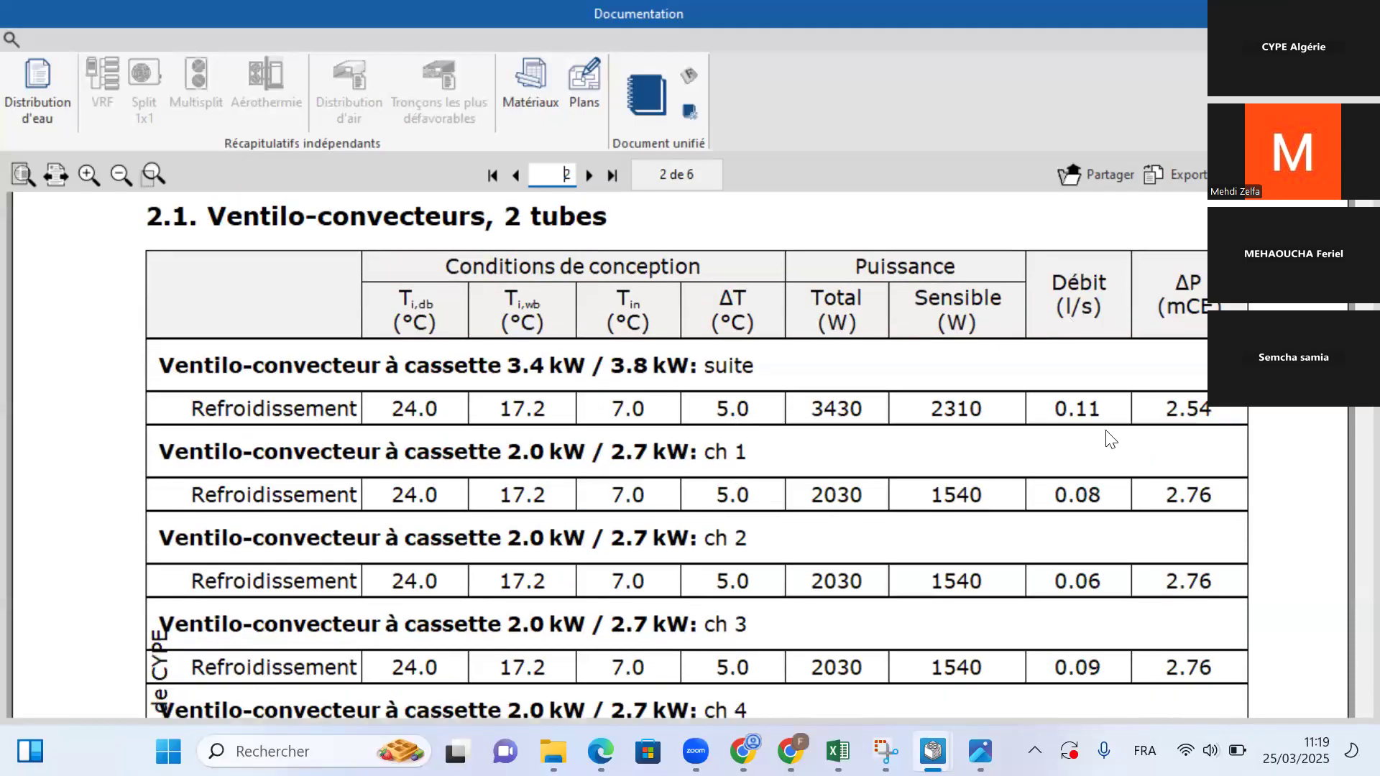
pyautogui.scroll(-1, 1007, 564)
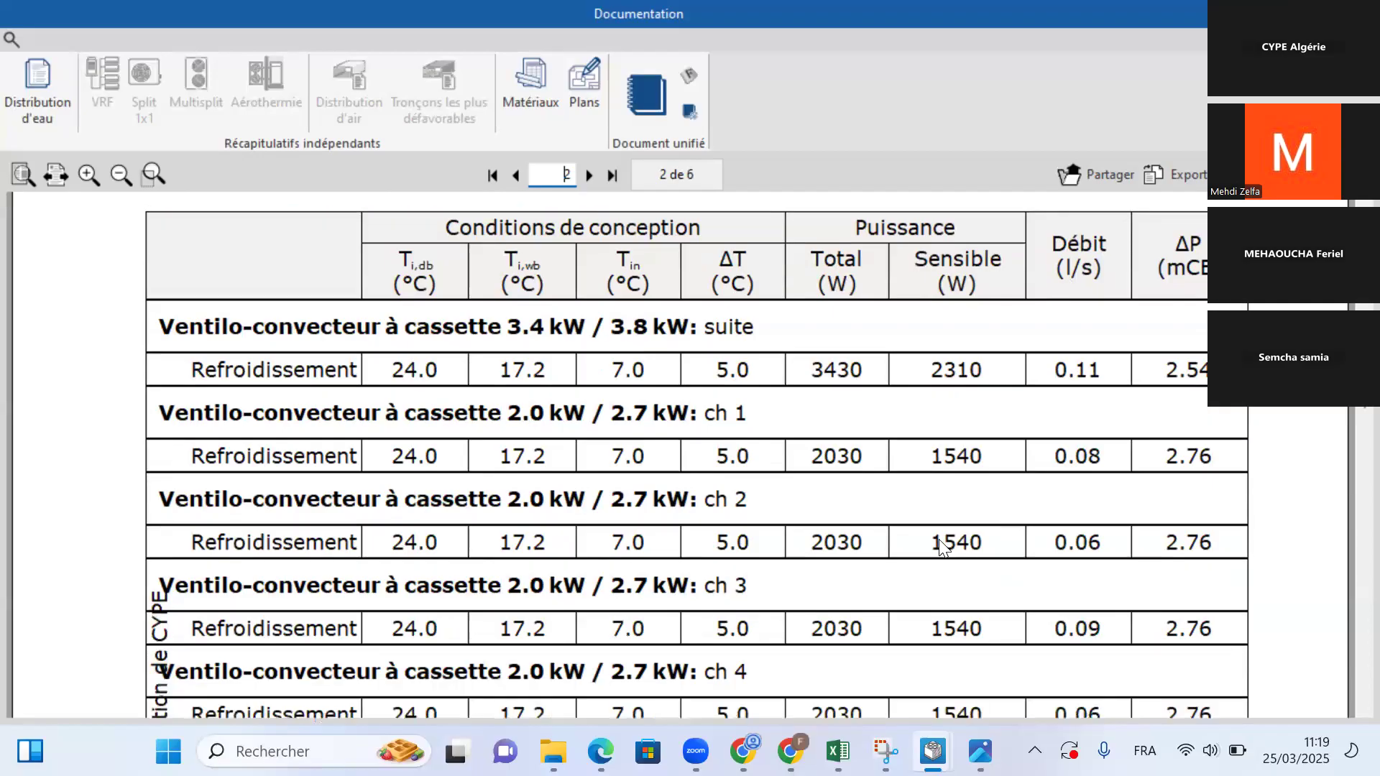
pyautogui.scroll(-4, 937, 539)
pyautogui.scroll(-4, 912, 524)
pyautogui.scroll(-7, 907, 517)
pyautogui.scroll(-3, 907, 517)
pyautogui.scroll(-15, 907, 518)
# Step: Read the report's equipment section covering accessories, pumps, expansion vessels and the storage tank
pyautogui.scroll(-9, 909, 523)
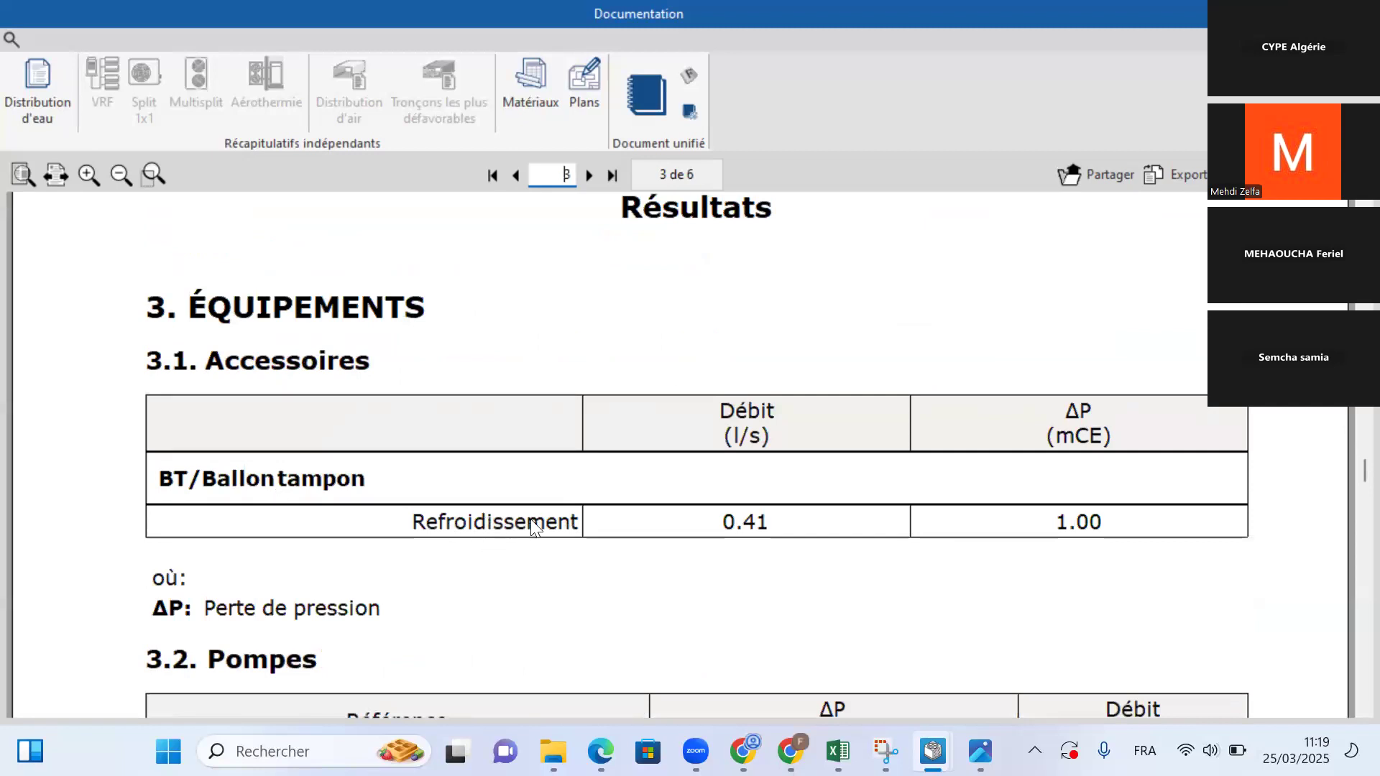
pyautogui.scroll(-1, 834, 536)
pyautogui.scroll(-8, 827, 539)
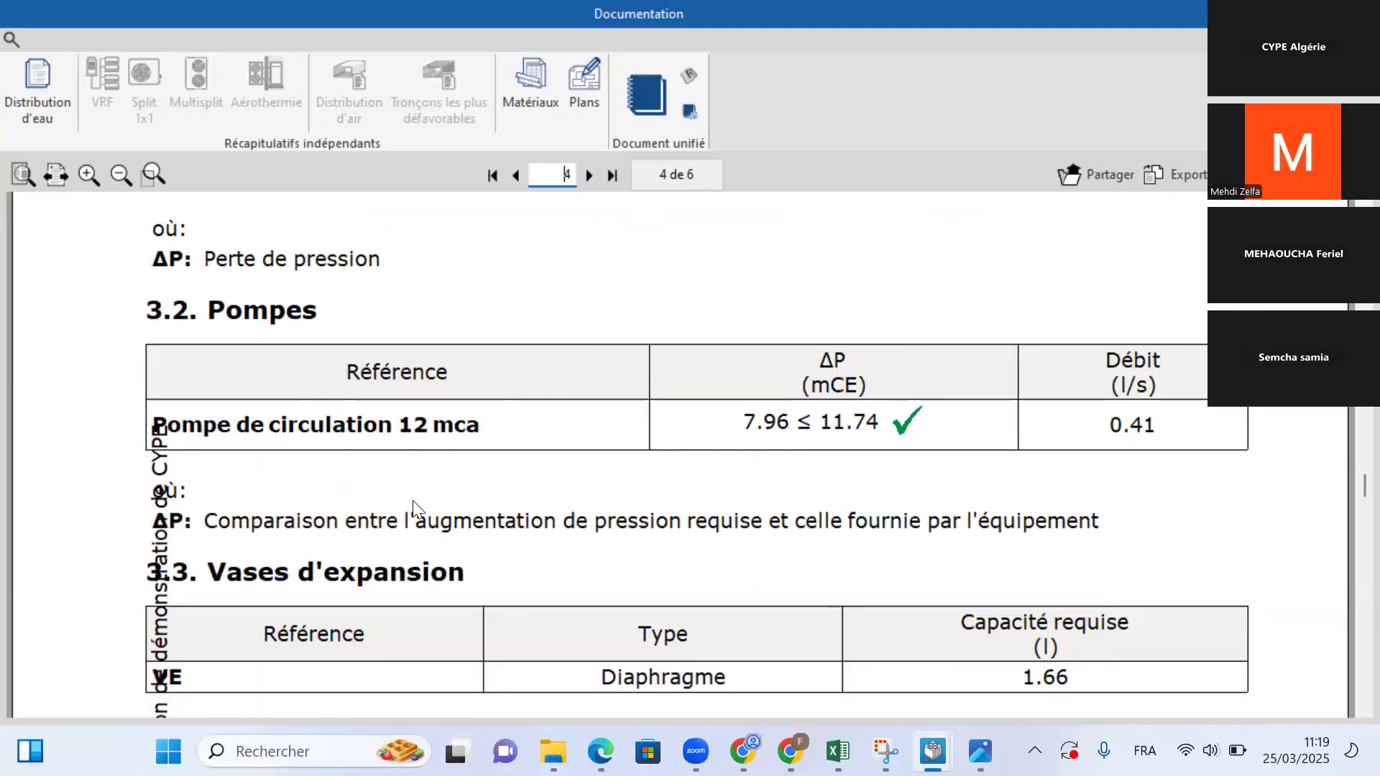
pyautogui.scroll(-3, 412, 500)
pyautogui.scroll(-3, 523, 317)
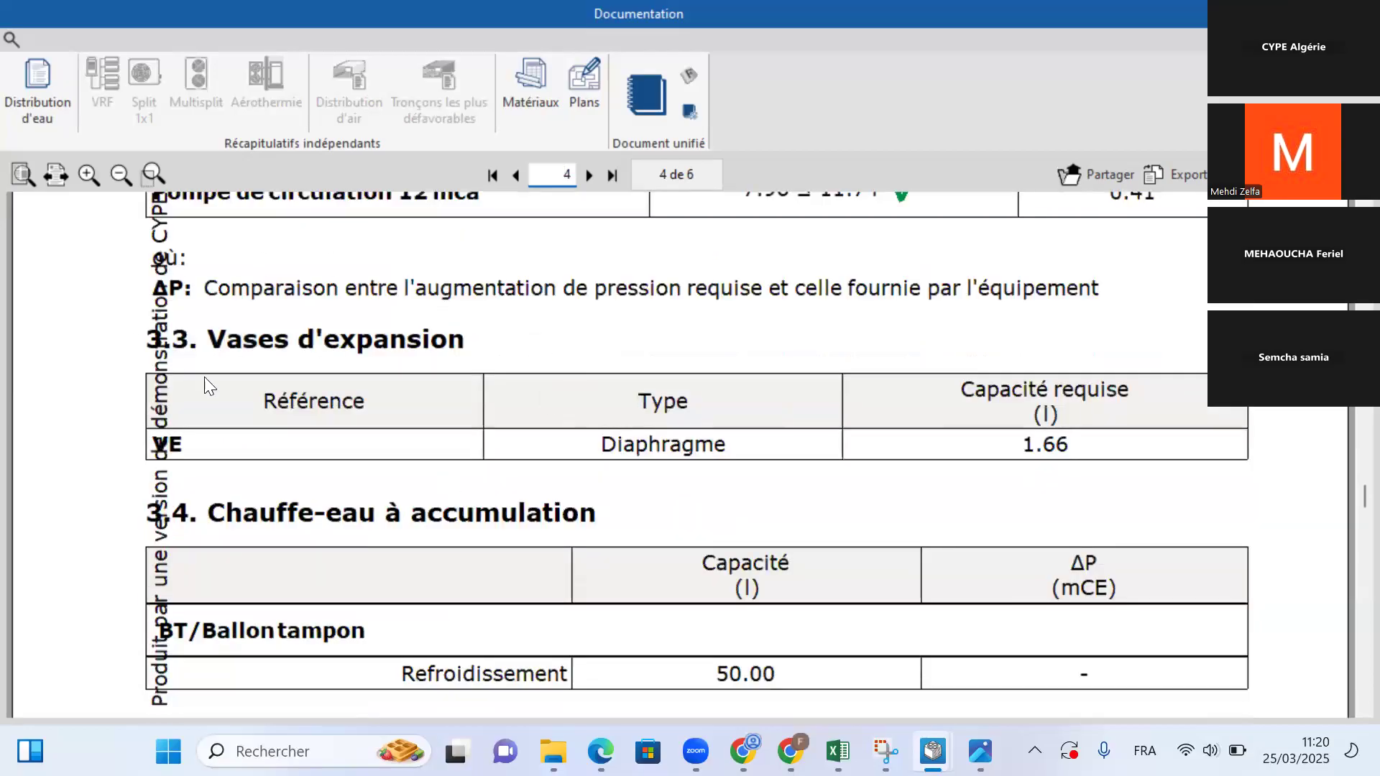
pyautogui.scroll(-5, 388, 483)
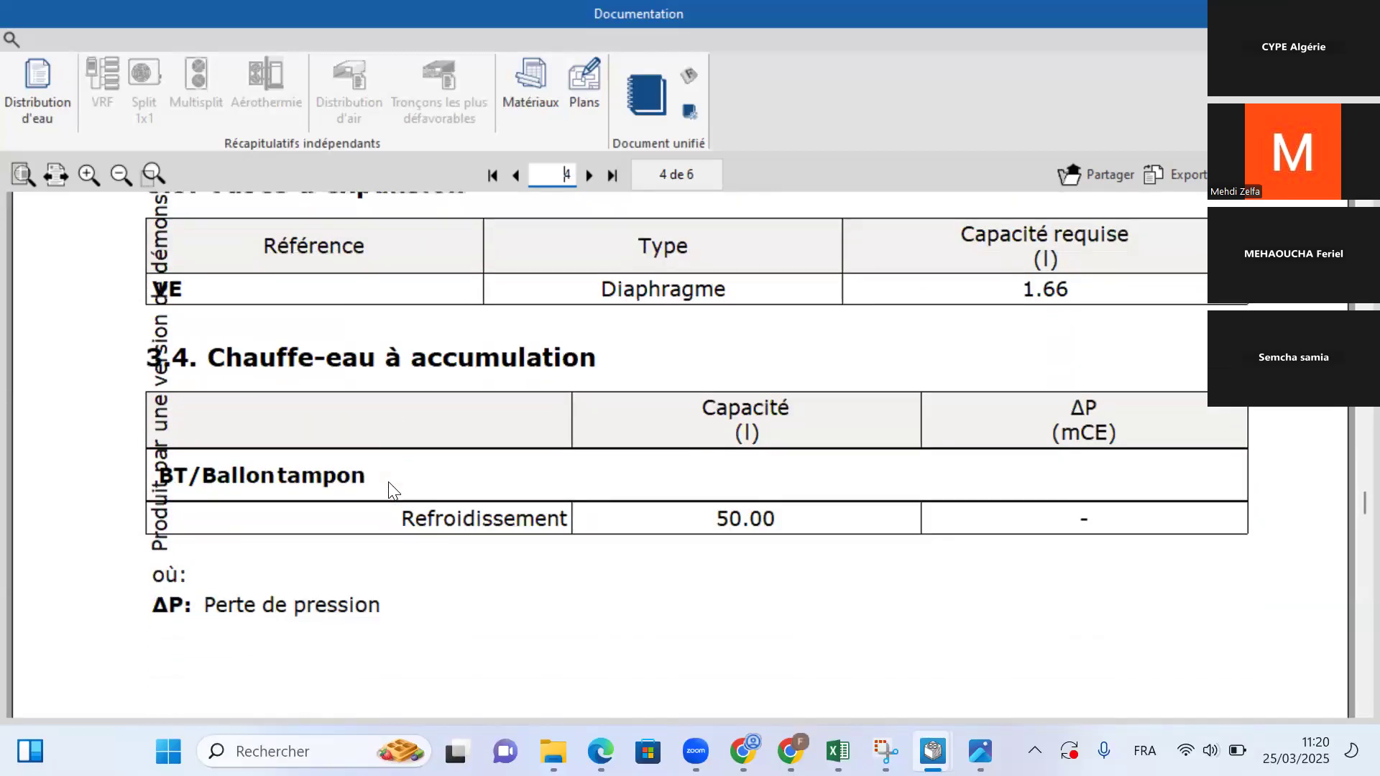
# Step: Read the report's distribution section, covering supply and return cooling pipe diameters, lengths, flows, velocities and pressure losses
pyautogui.scroll(-9, 336, 523)
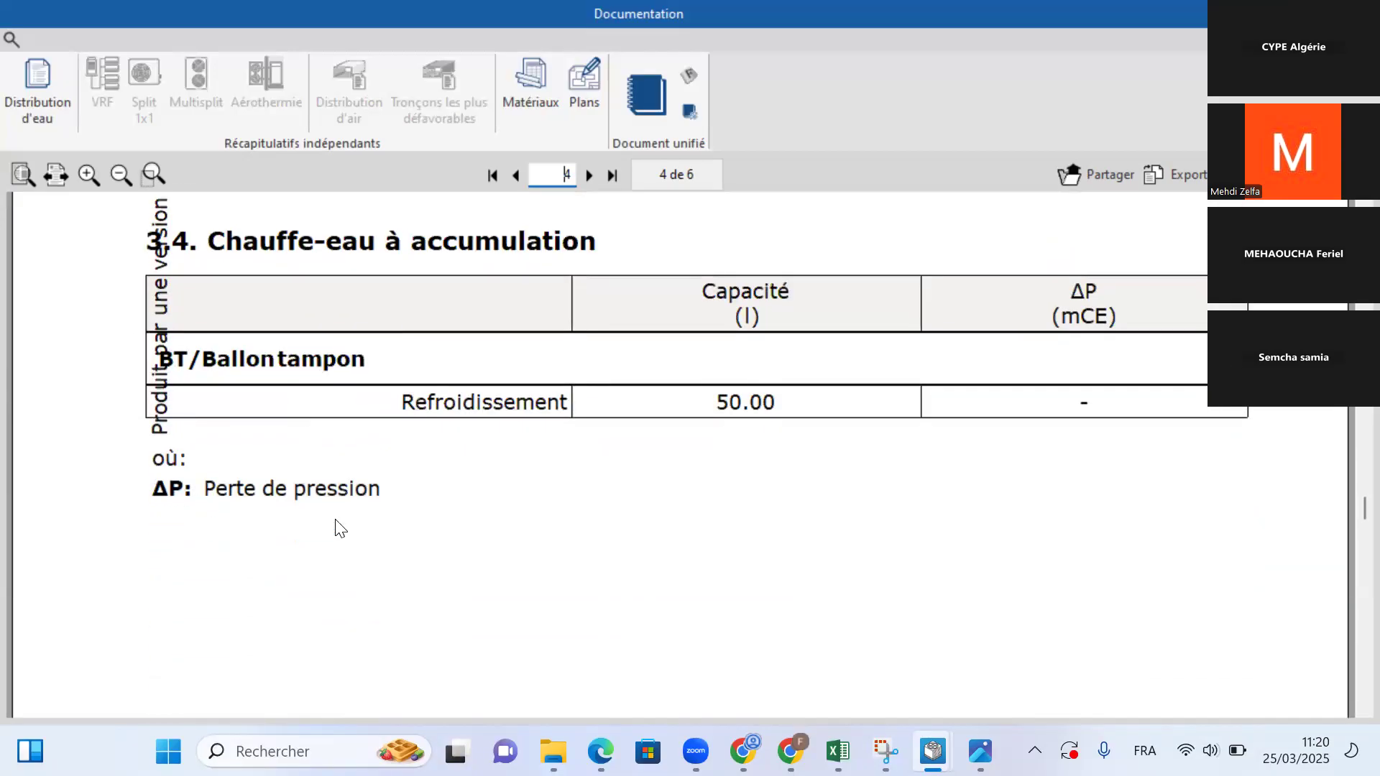
pyautogui.scroll(-18, 334, 528)
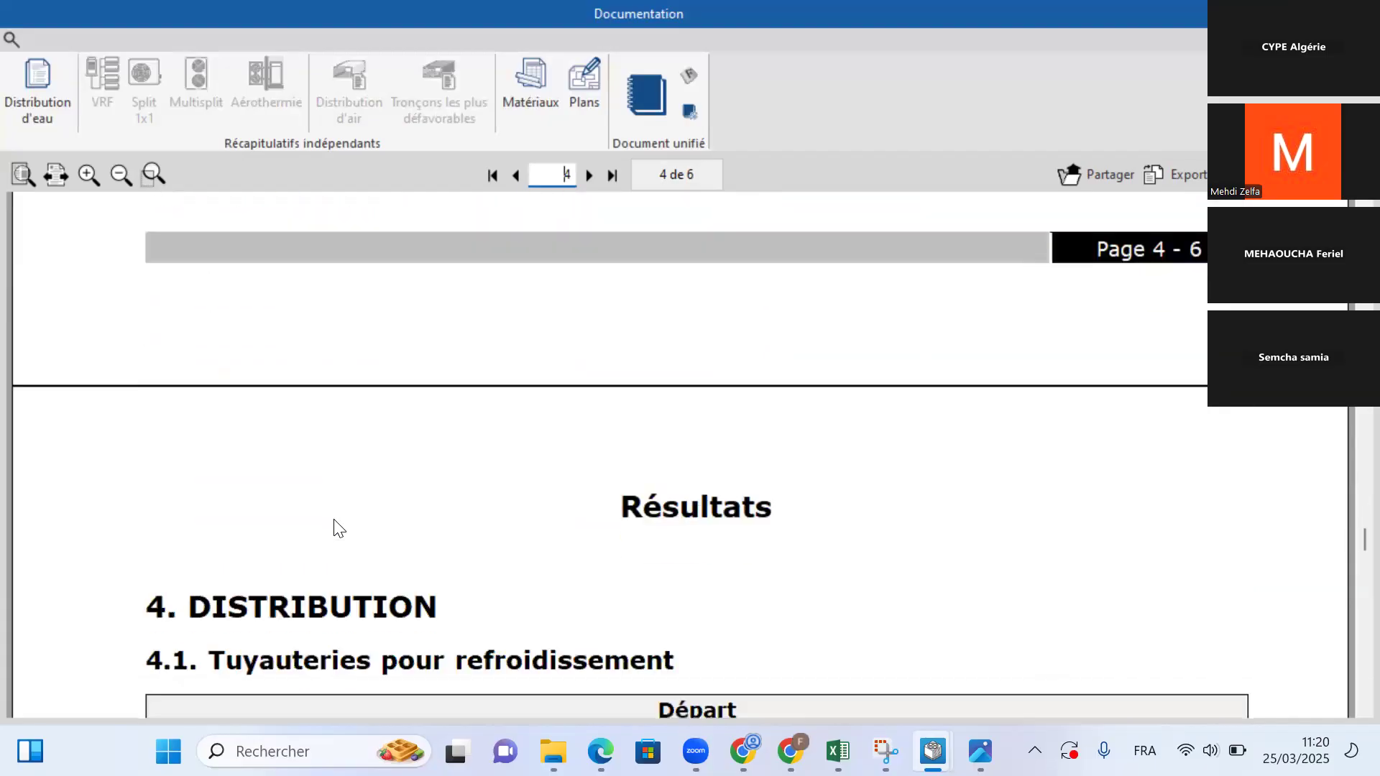
pyautogui.scroll(-2, 333, 528)
pyautogui.scroll(2, 333, 528)
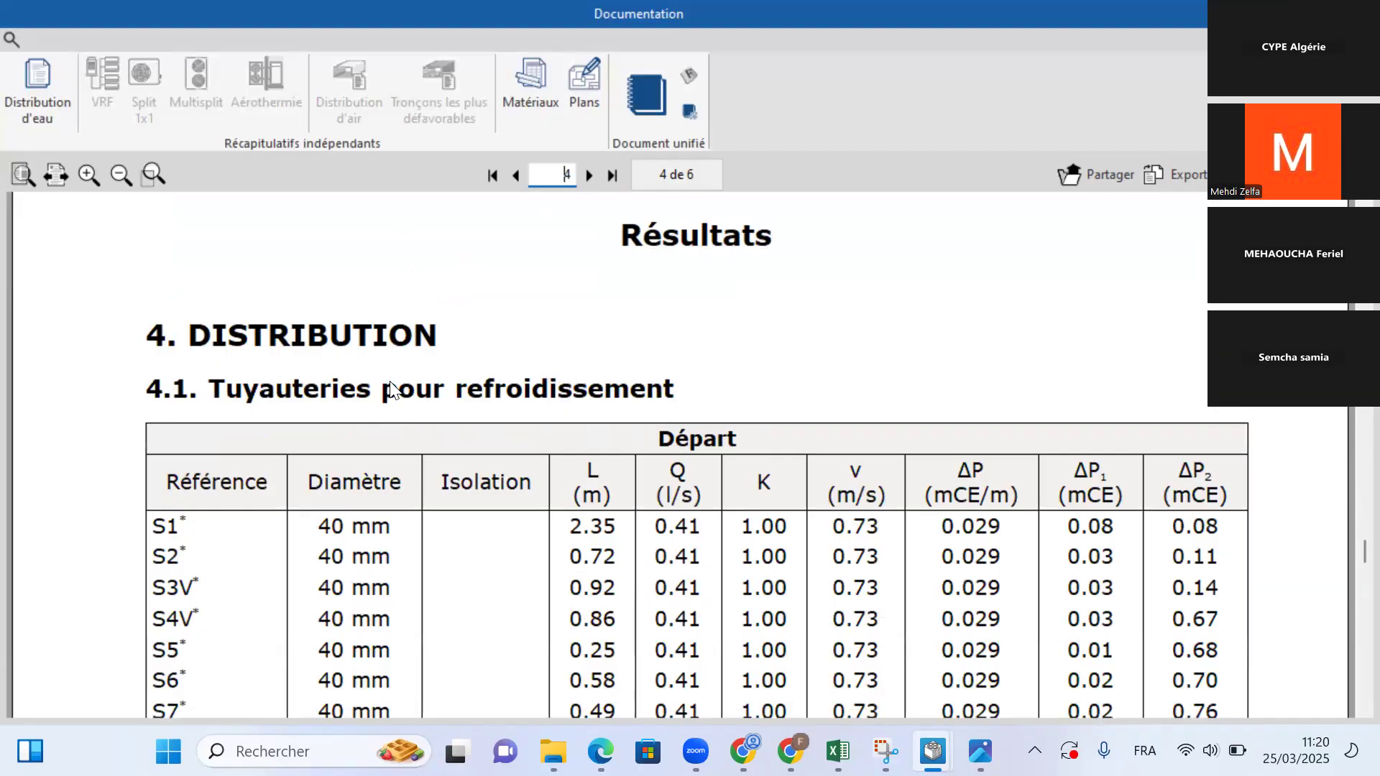
pyautogui.scroll(-3, 525, 388)
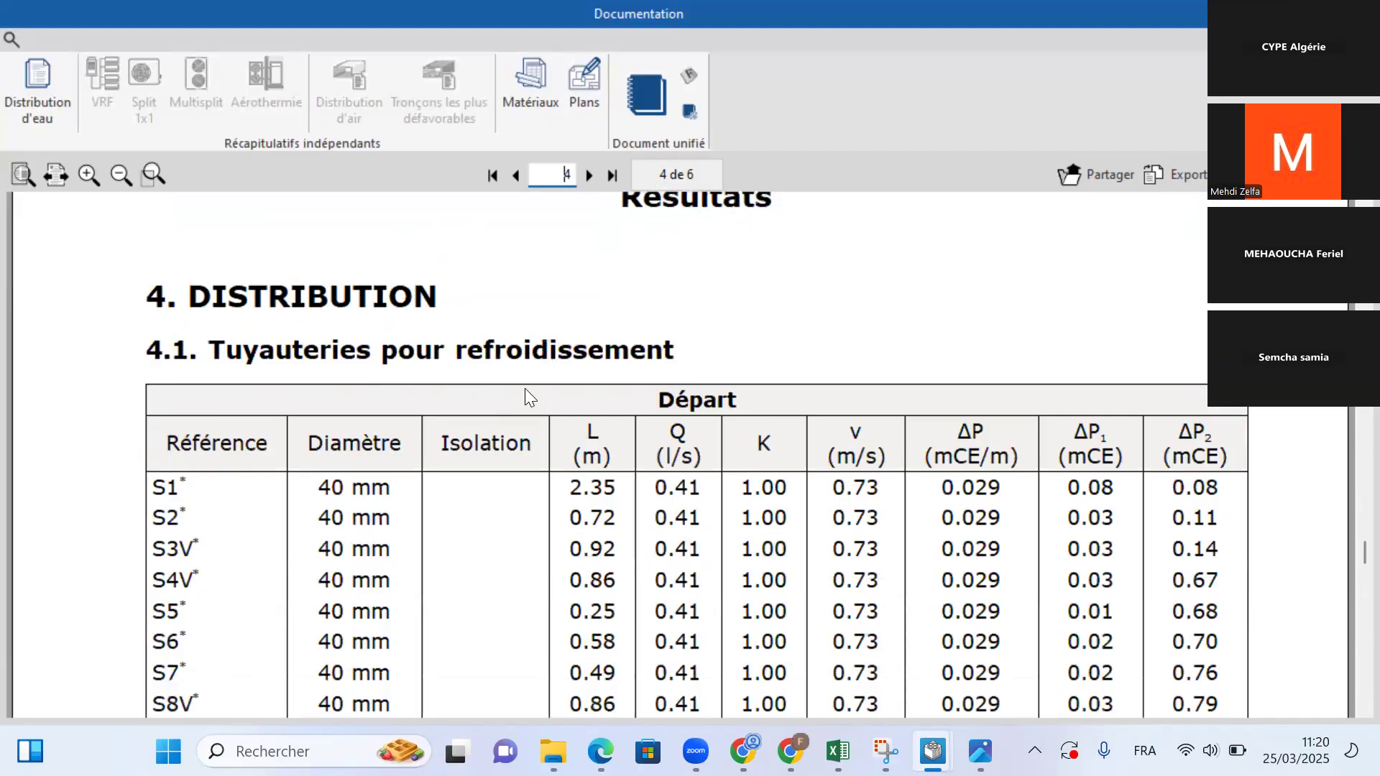
pyautogui.scroll(-1, 258, 553)
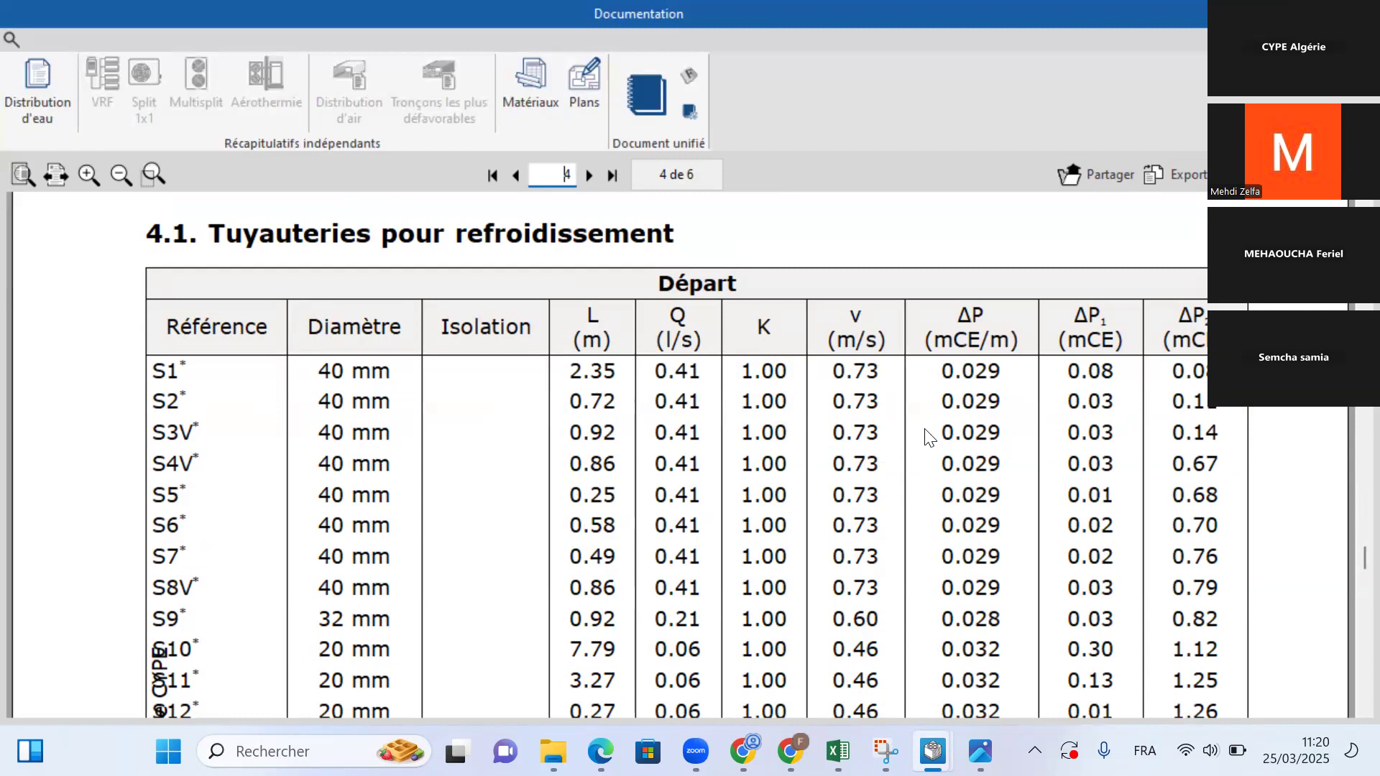
pyautogui.scroll(-15, 1073, 559)
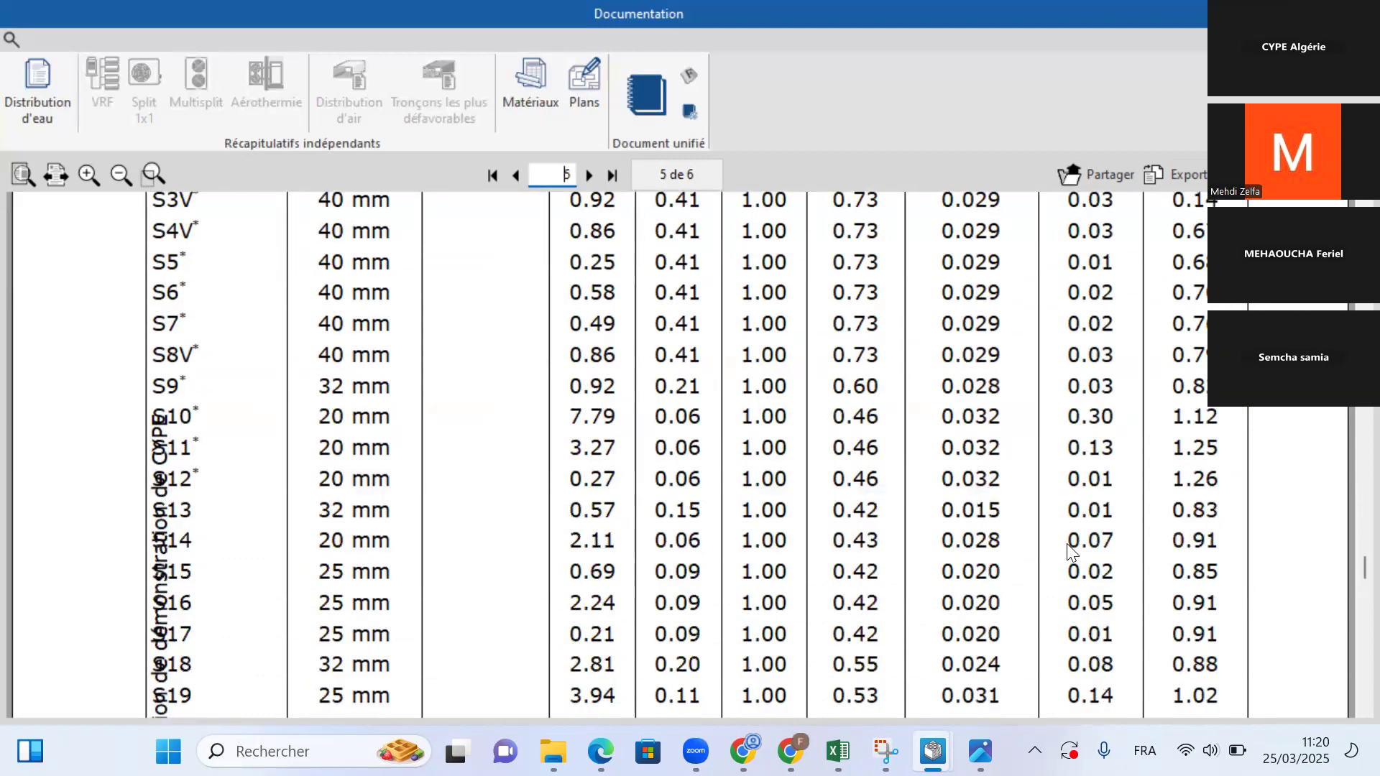
pyautogui.scroll(-6, 1012, 537)
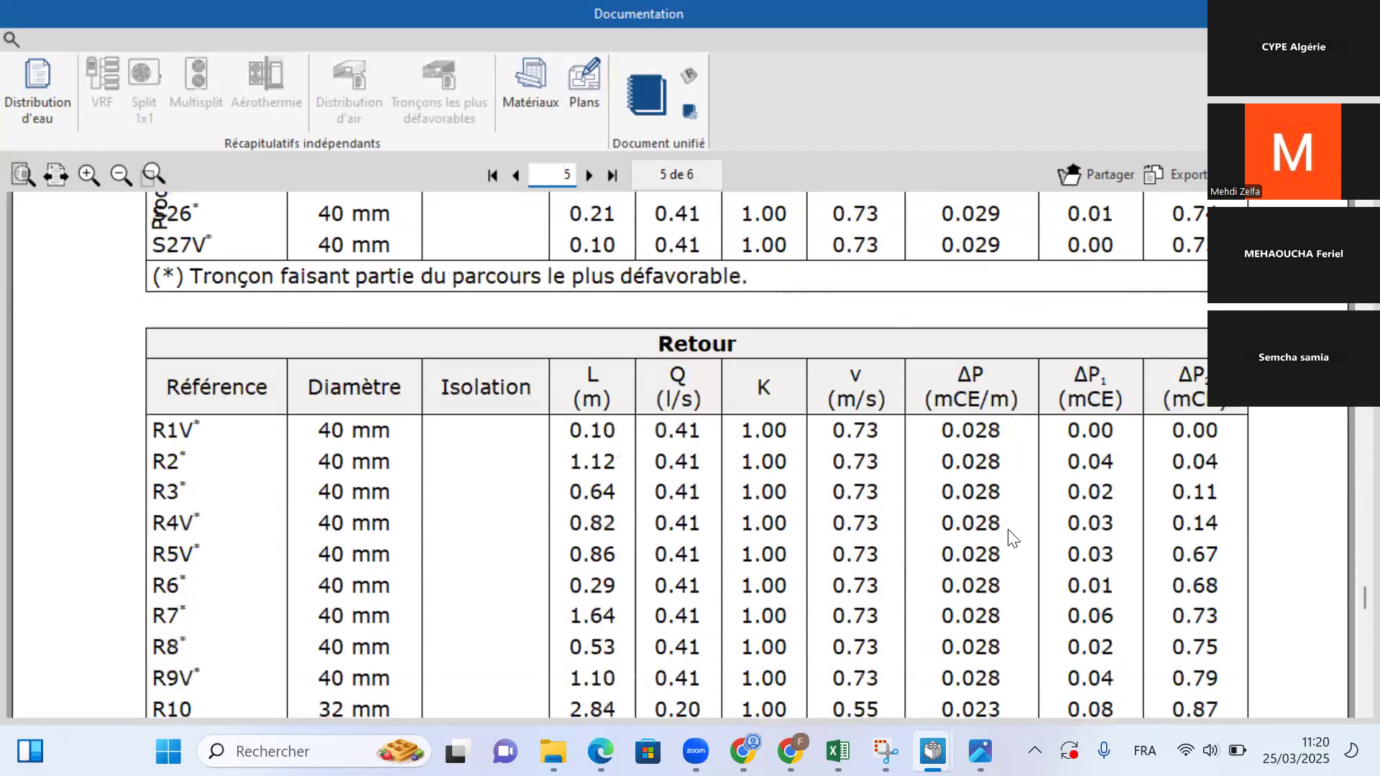
pyautogui.scroll(-8, 1004, 519)
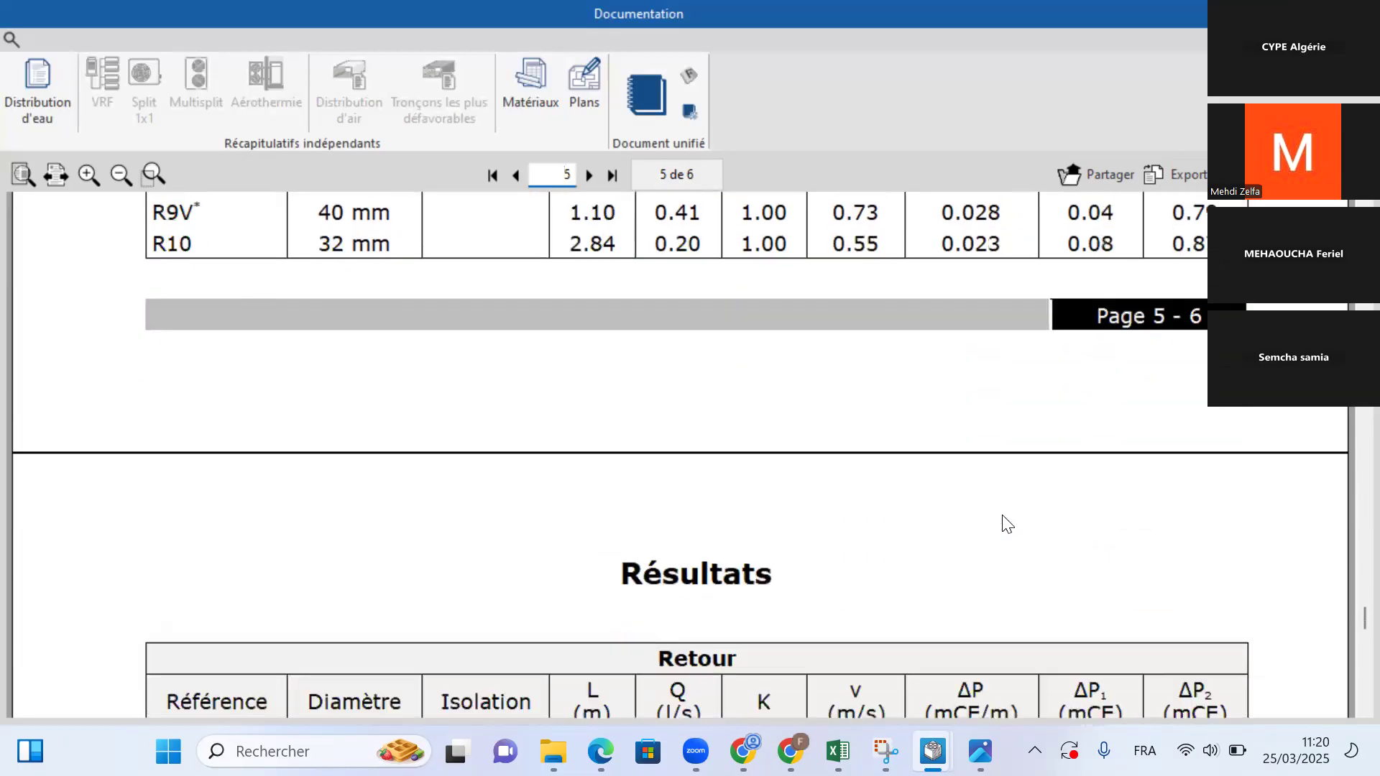
pyautogui.scroll(-10, 1003, 517)
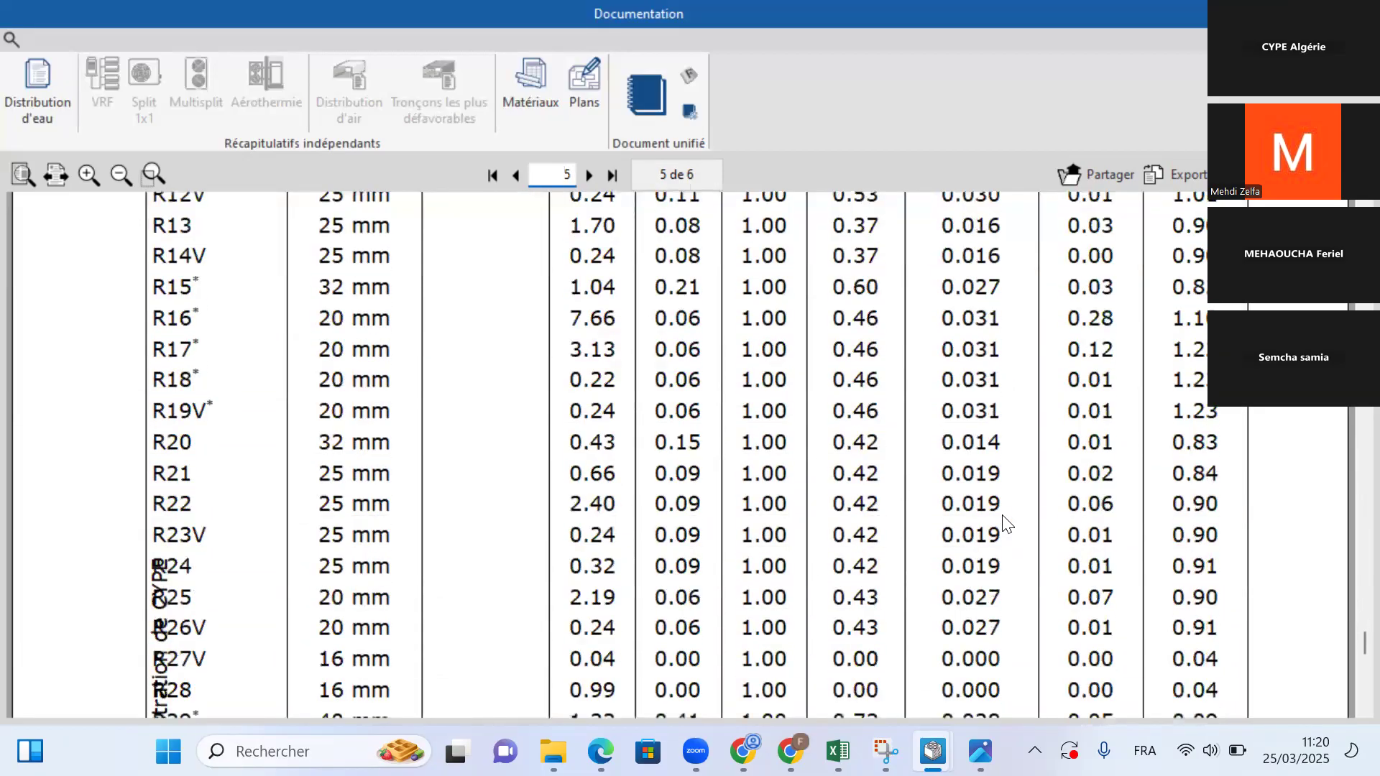
pyautogui.scroll(-5, 1006, 524)
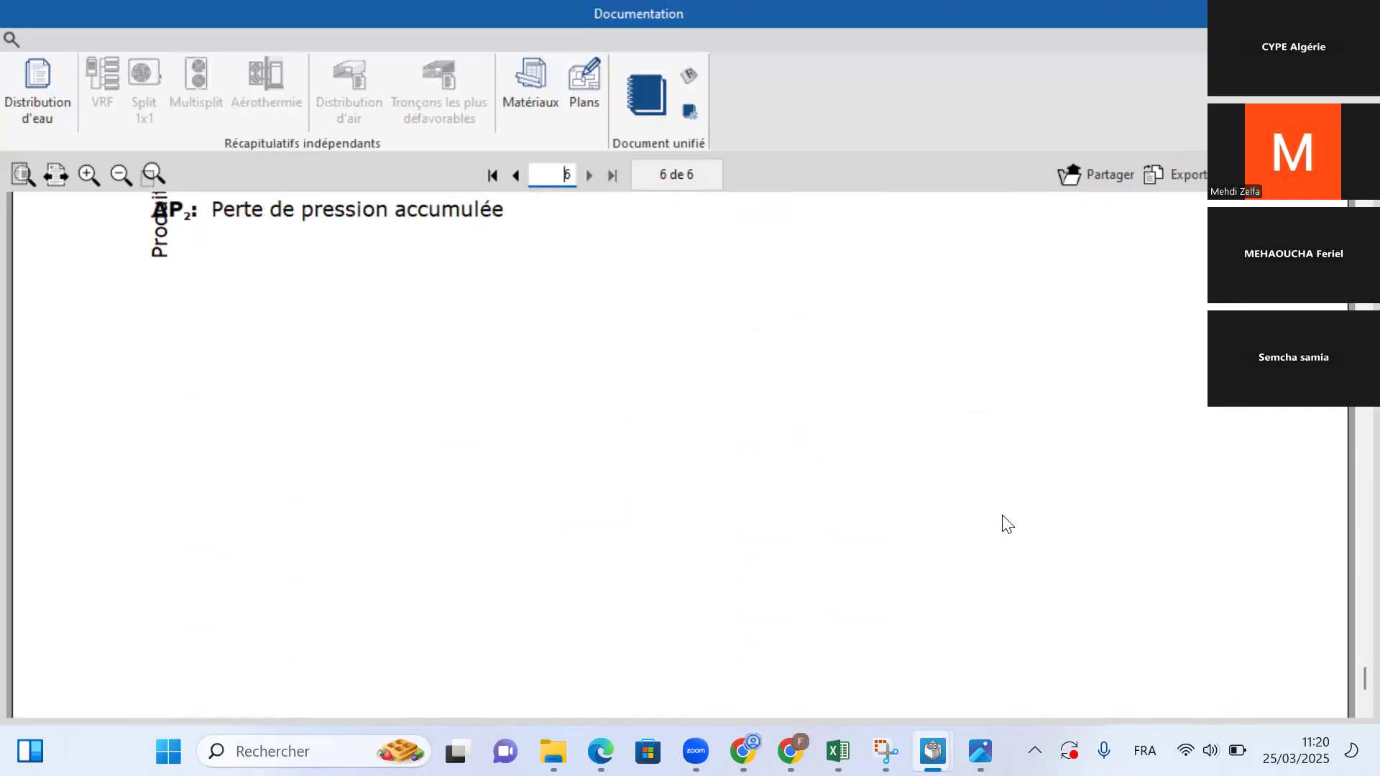
# Step: Generate the bill of materials and review its generator and two-pipe fan coil quantities
pyautogui.click(528, 96)
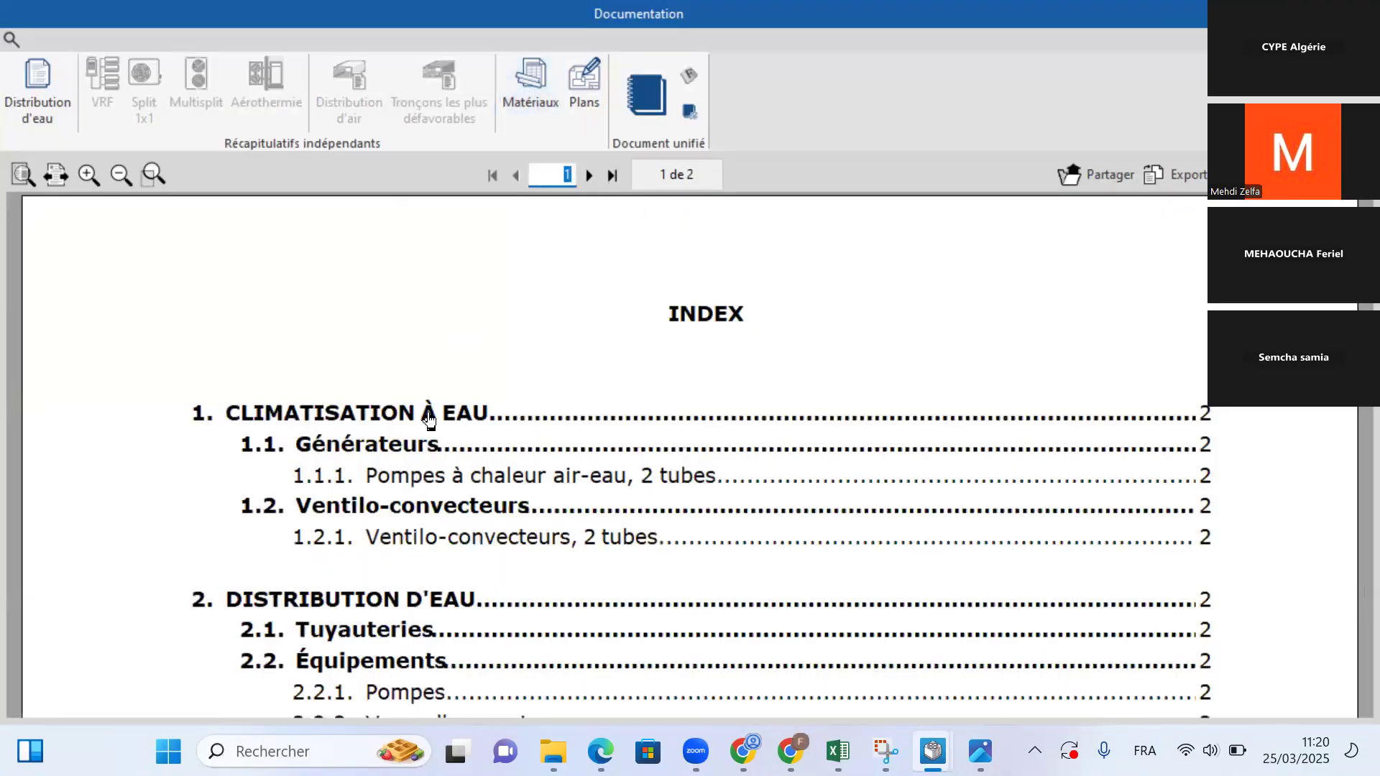
pyautogui.scroll(-5, 414, 438)
pyautogui.scroll(-1, 303, 431)
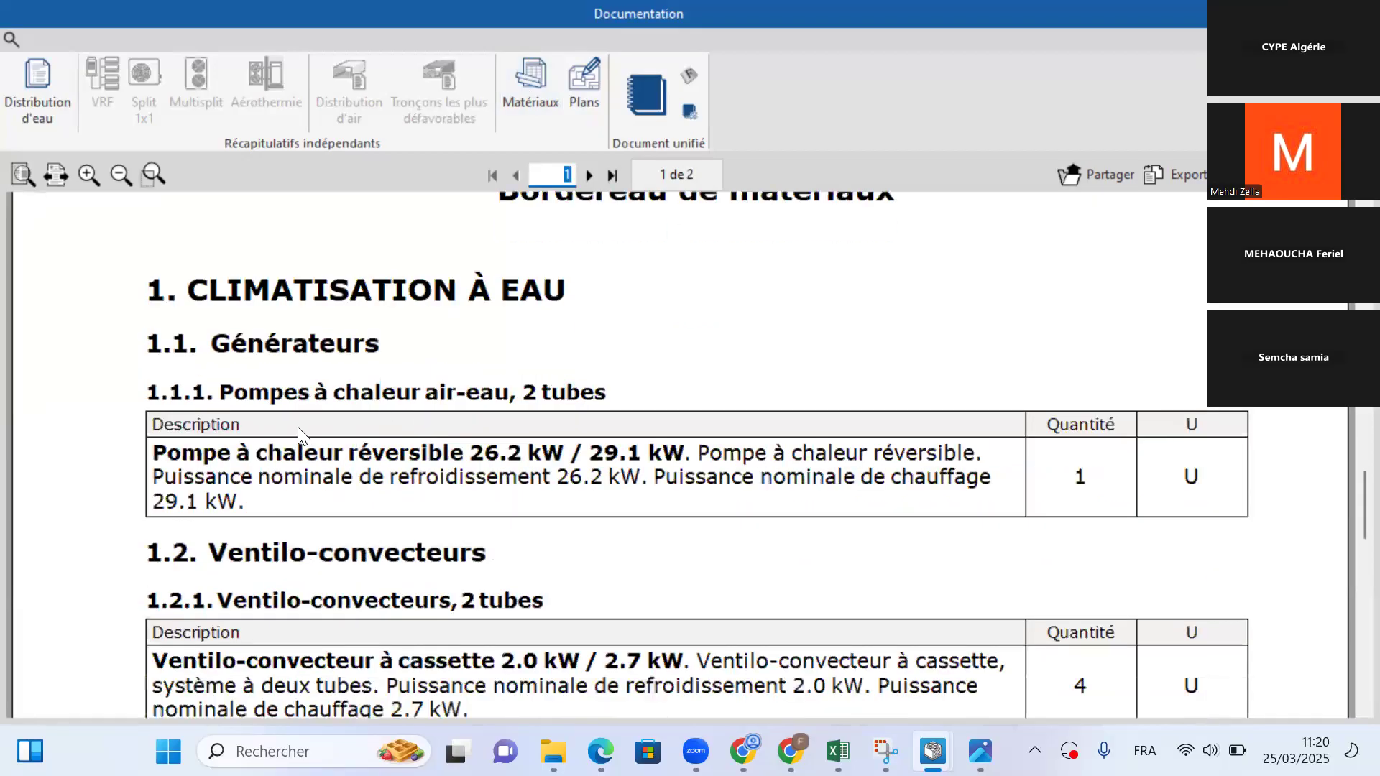
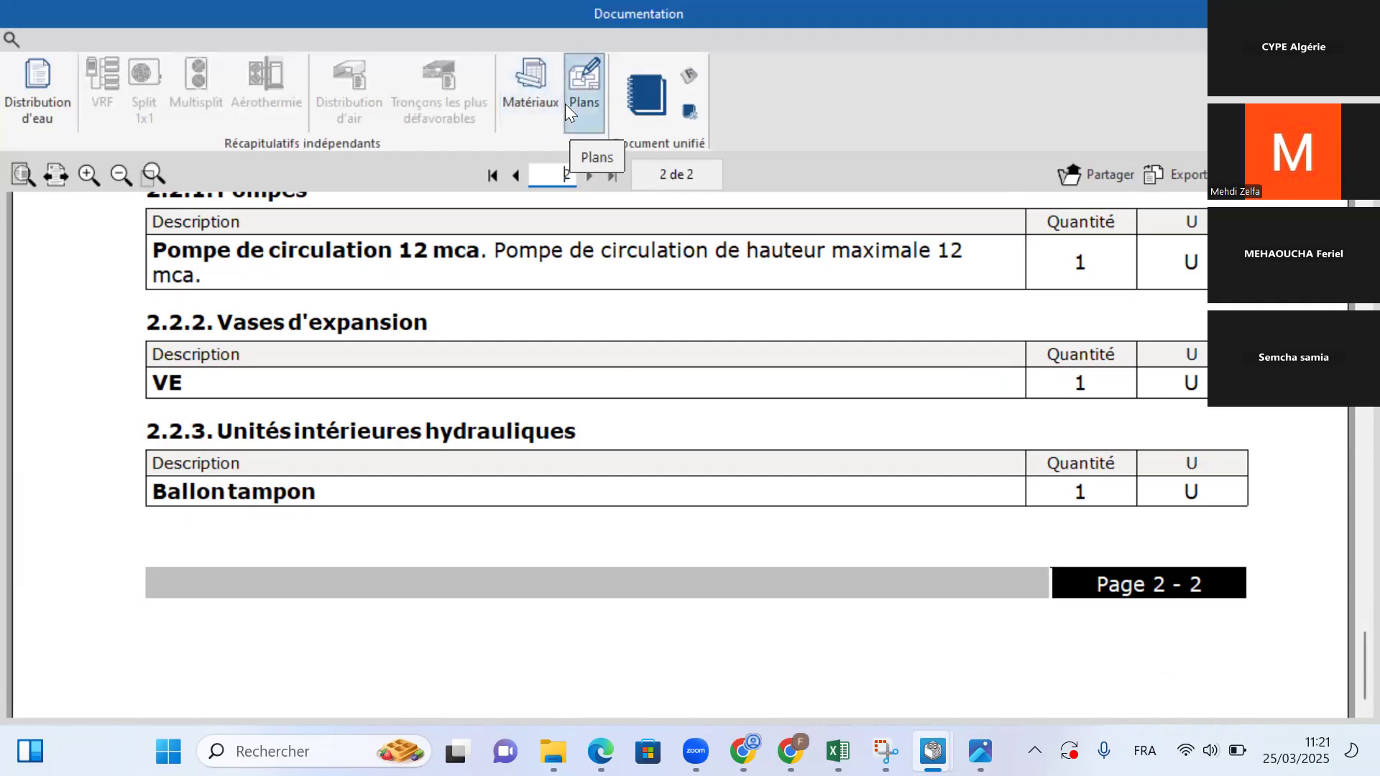
# Step: Start a new plan drawing for the project output using the CYPE title block
pyautogui.click(579, 102)
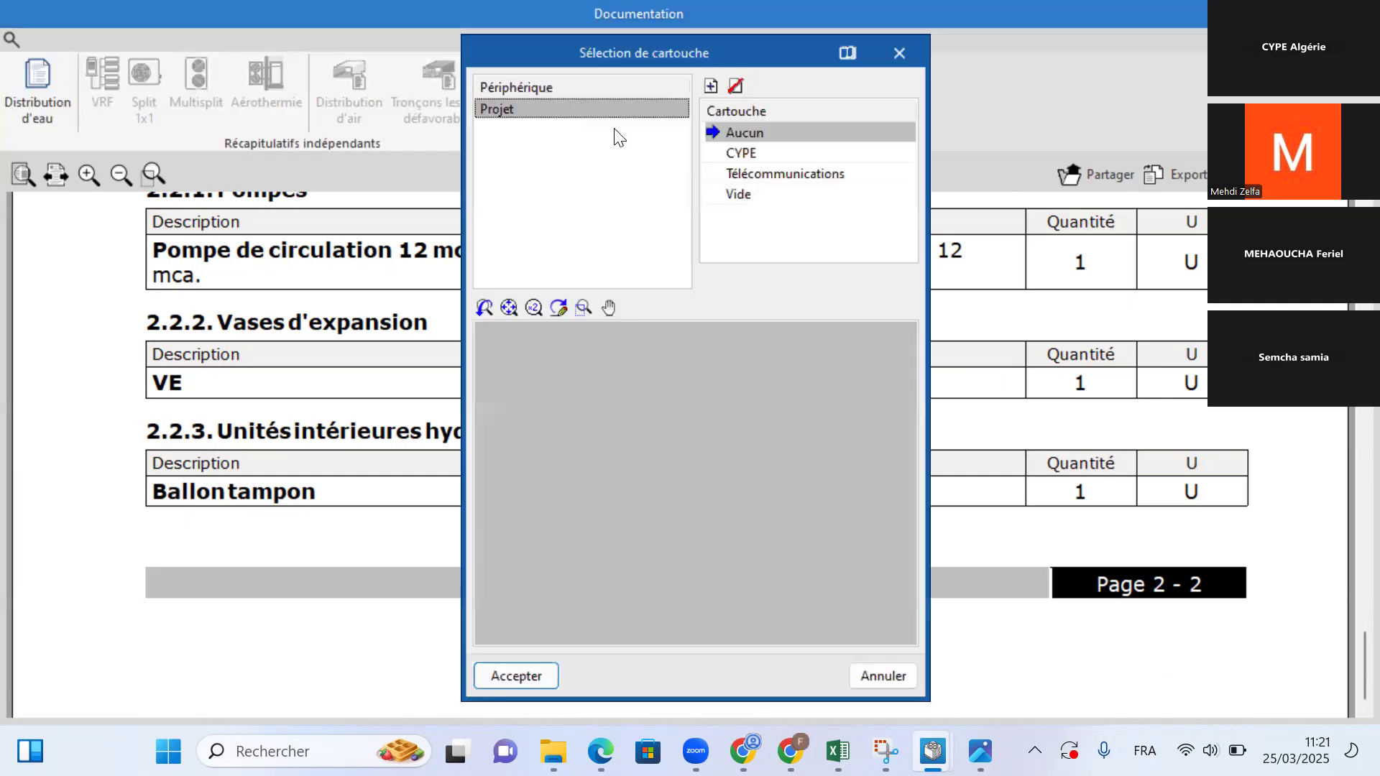
pyautogui.click(733, 154)
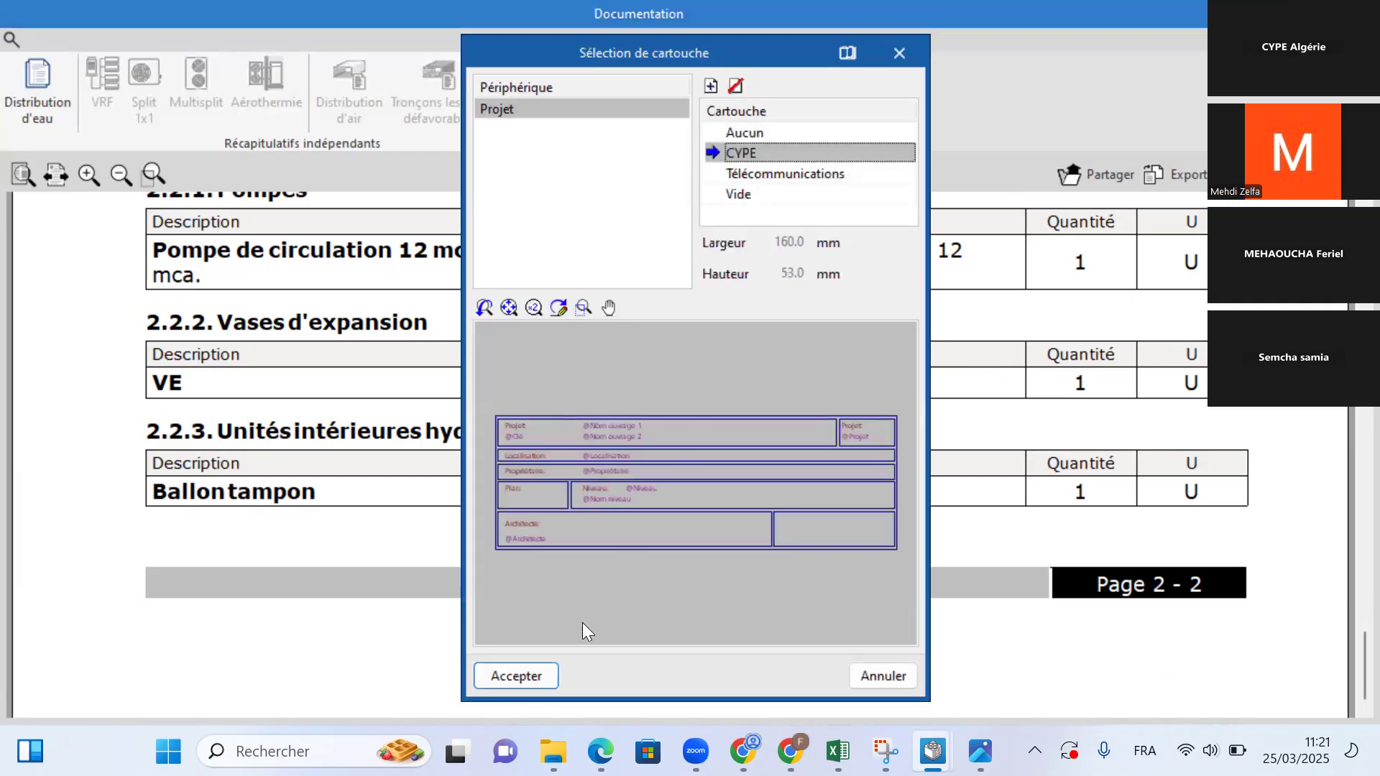
pyautogui.click(516, 675)
pyautogui.click(603, 599)
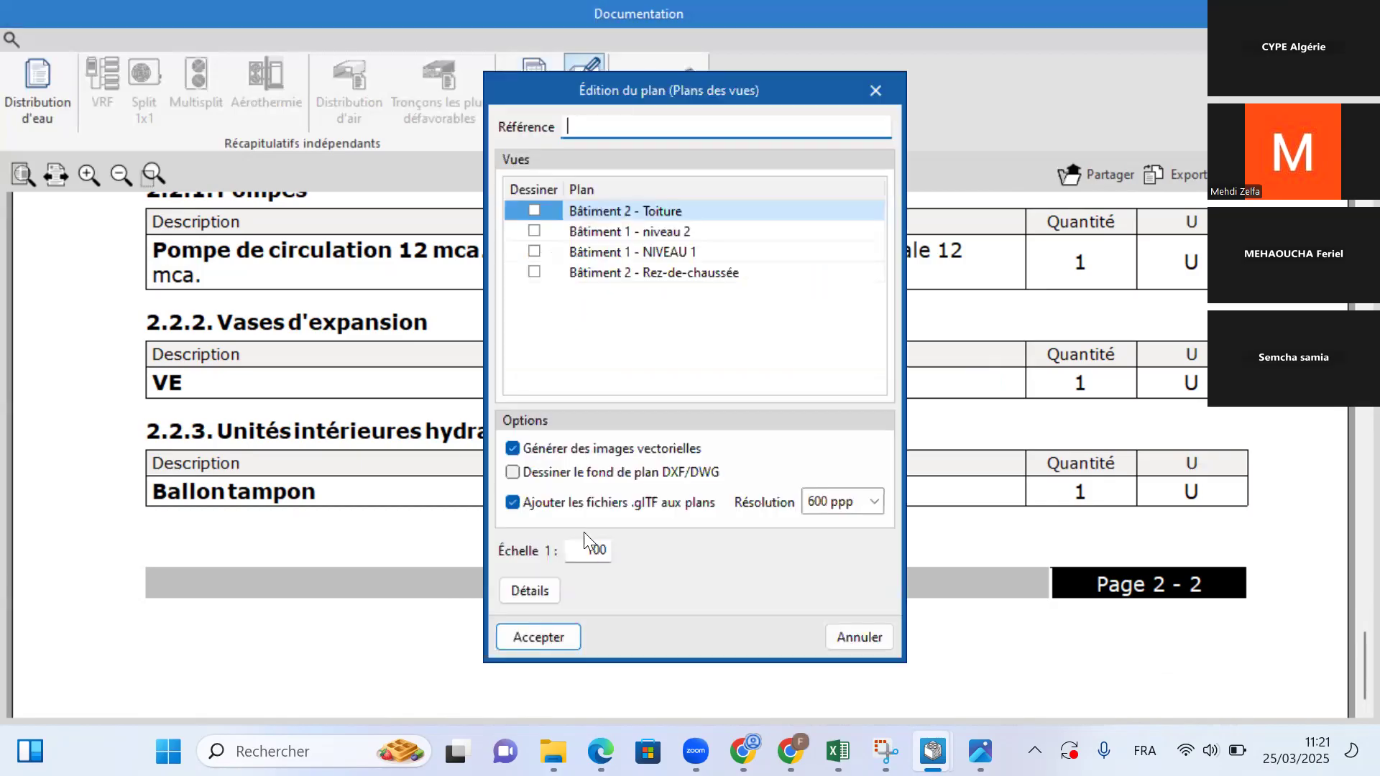
# Step: Include the Bâtiment 2 - Toiture and Bâtiment 1 - niveau 2 views in the plan and generate the drawings
pyautogui.click(534, 210)
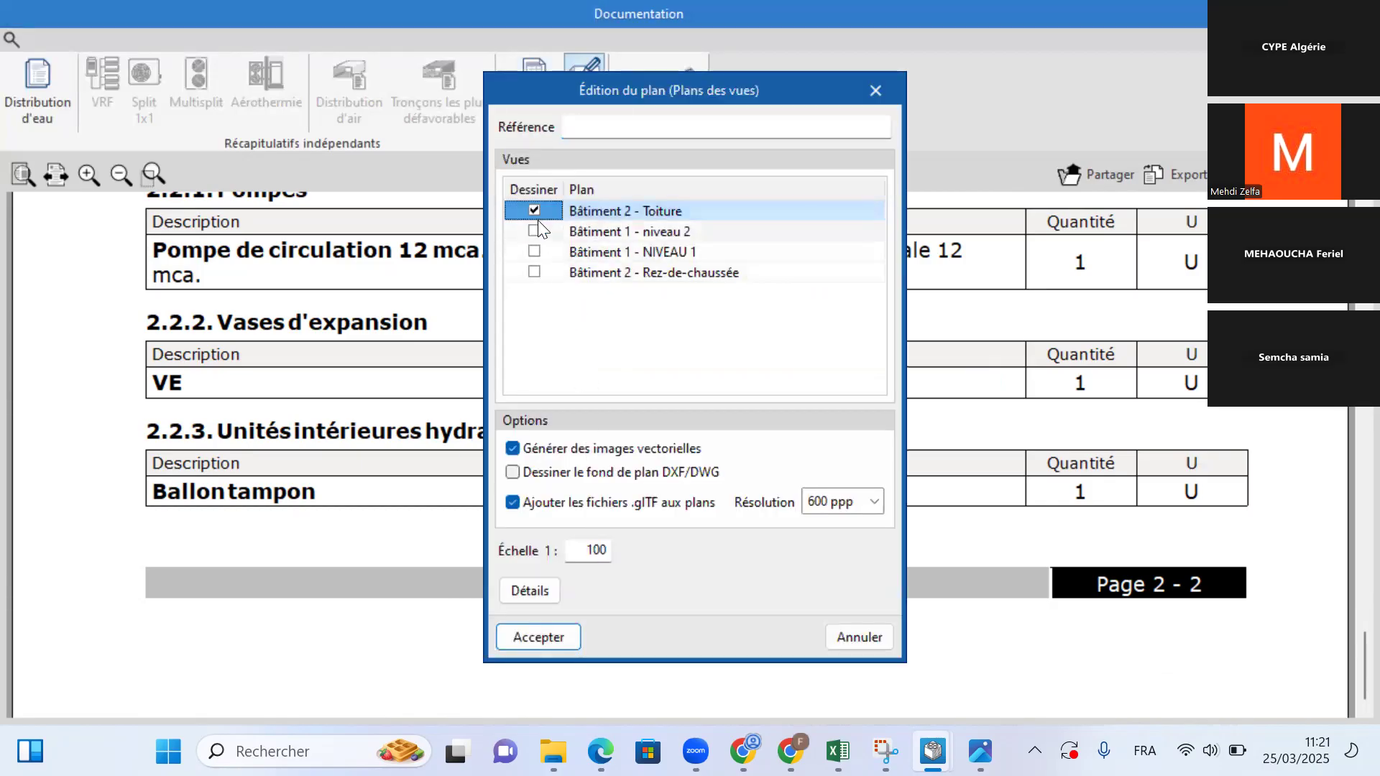
pyautogui.click(533, 230)
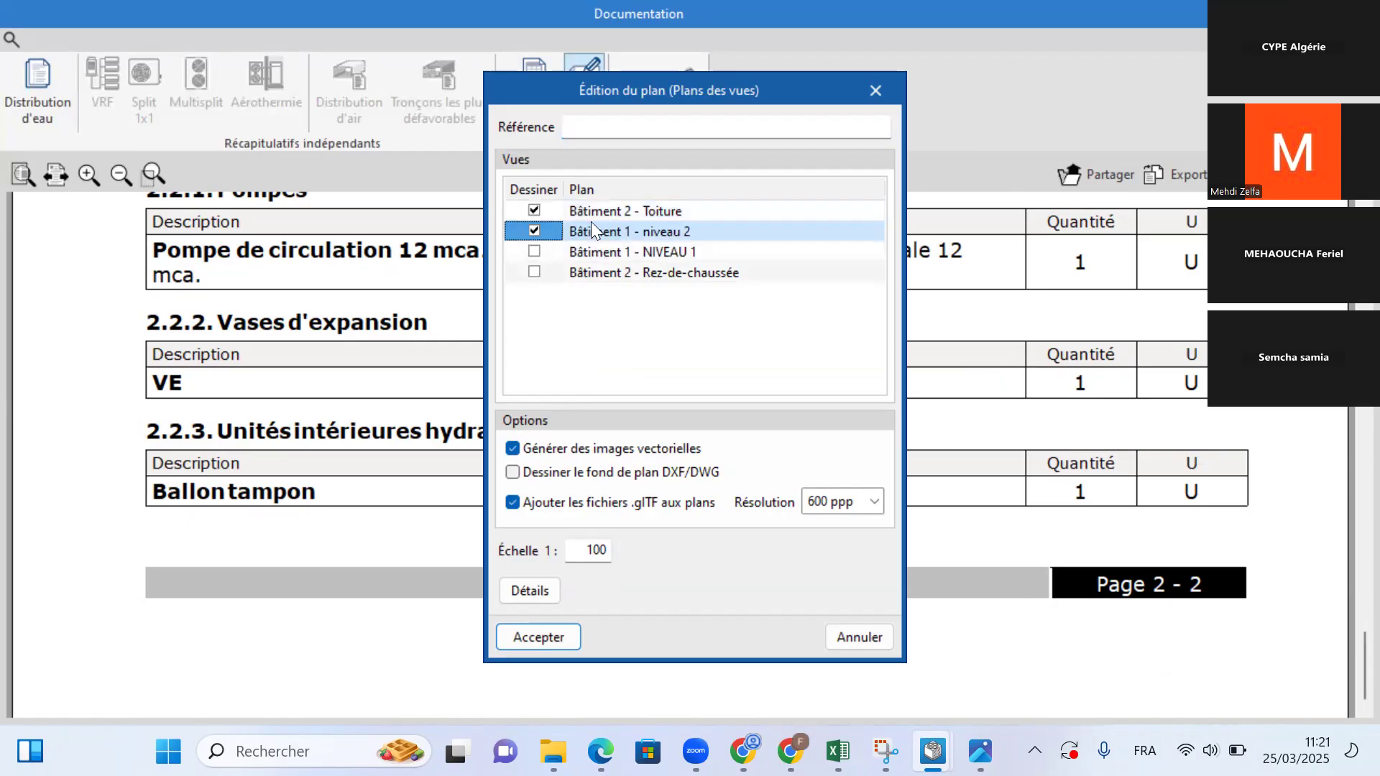
pyautogui.click(544, 637)
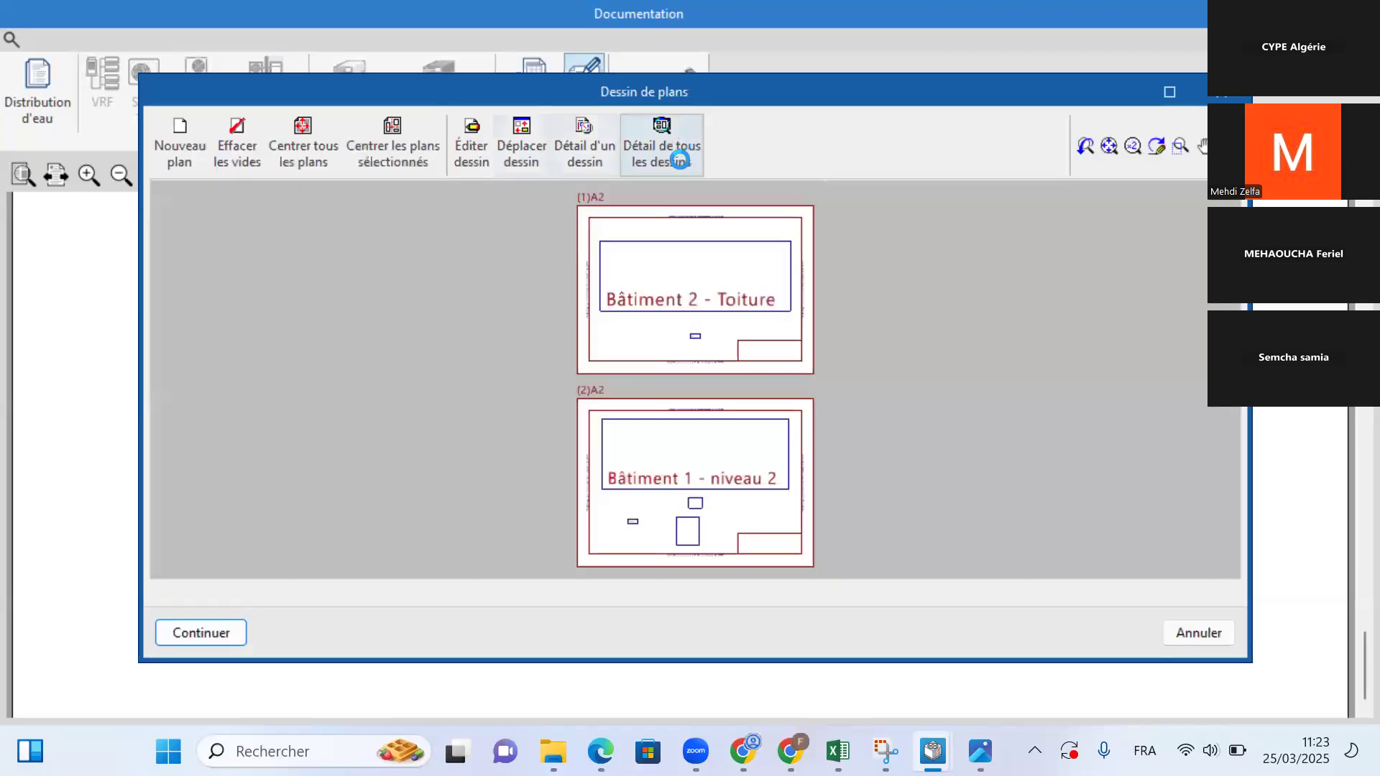
# Step: Show all drawings in detail and examine the fan coils and pipe labels on the Bâtiment 1 - niveau 2 sheet
pyautogui.click(680, 159)
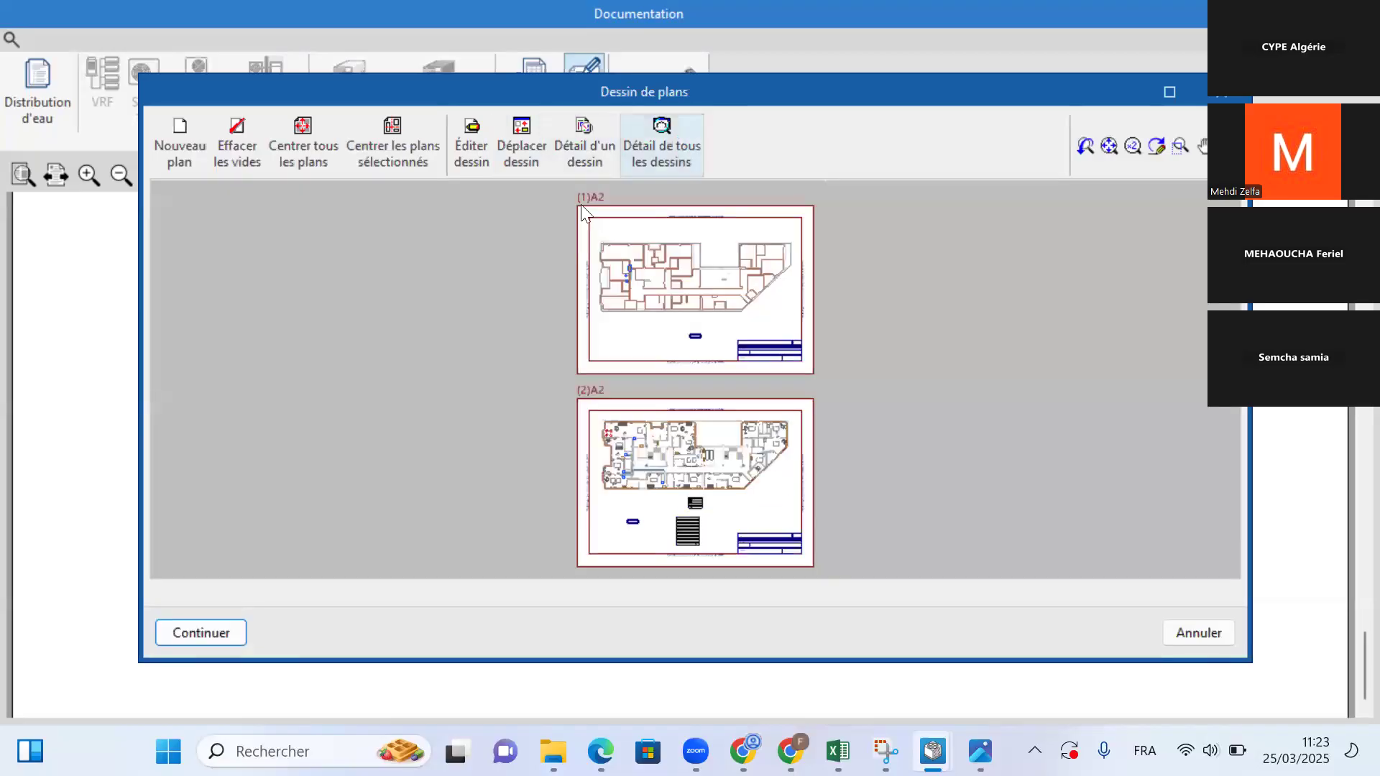
pyautogui.scroll(1, 663, 463)
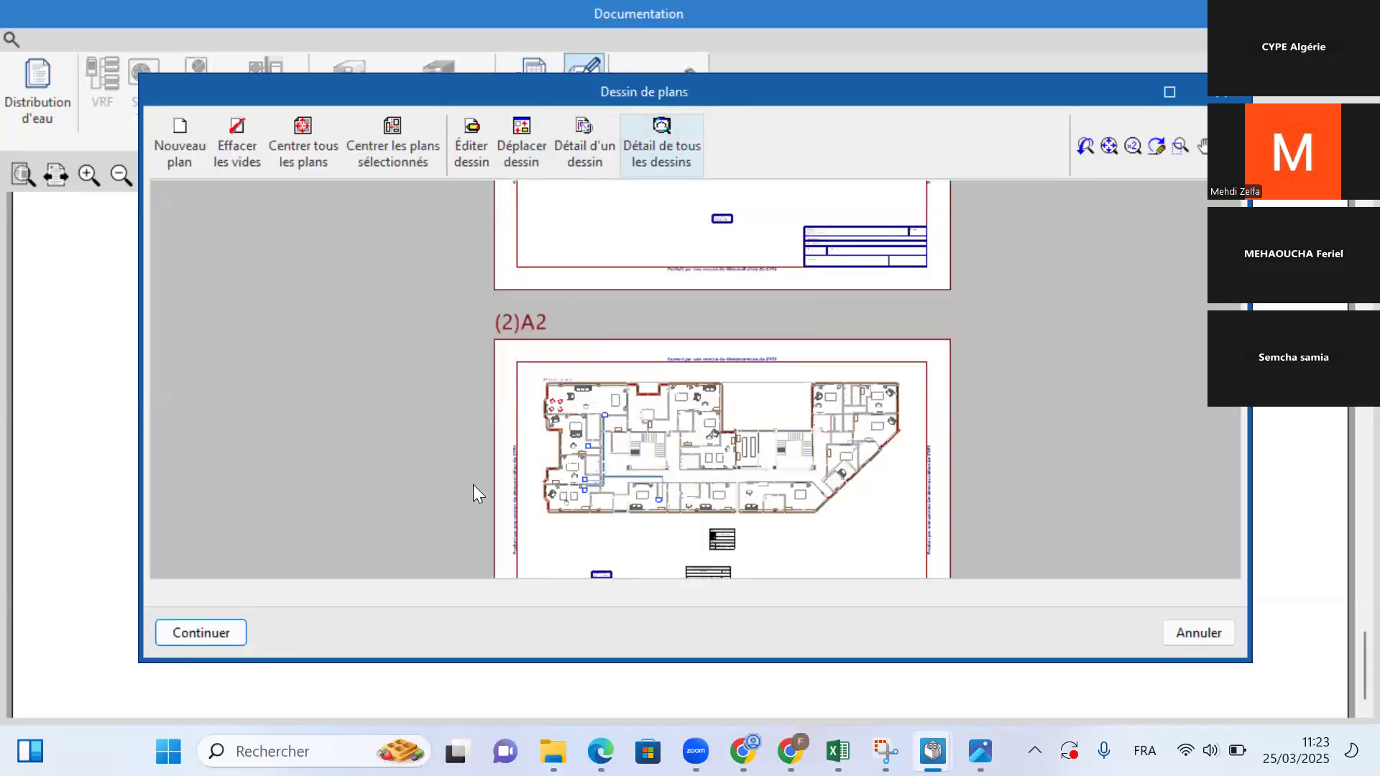
pyautogui.scroll(1, 418, 441)
pyautogui.scroll(3, 450, 361)
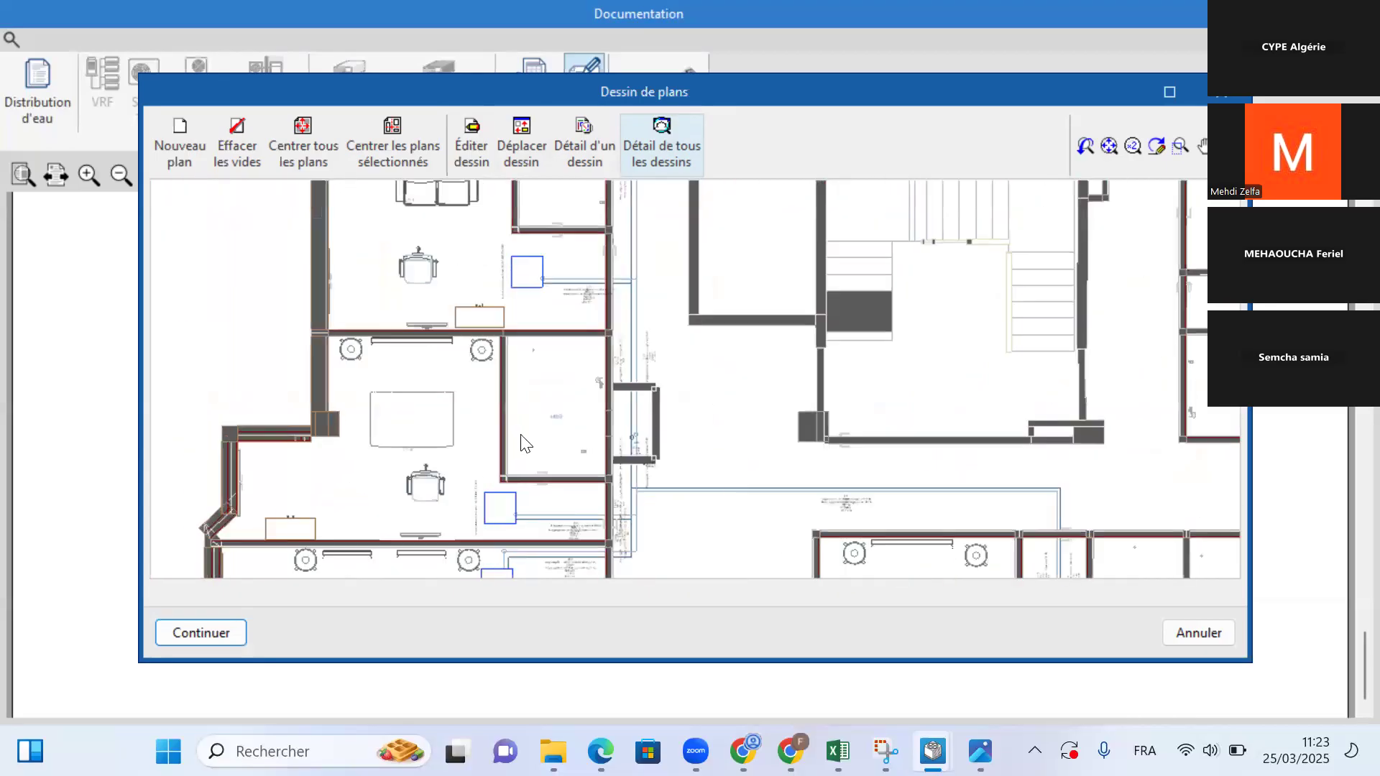
pyautogui.scroll(2, 496, 397)
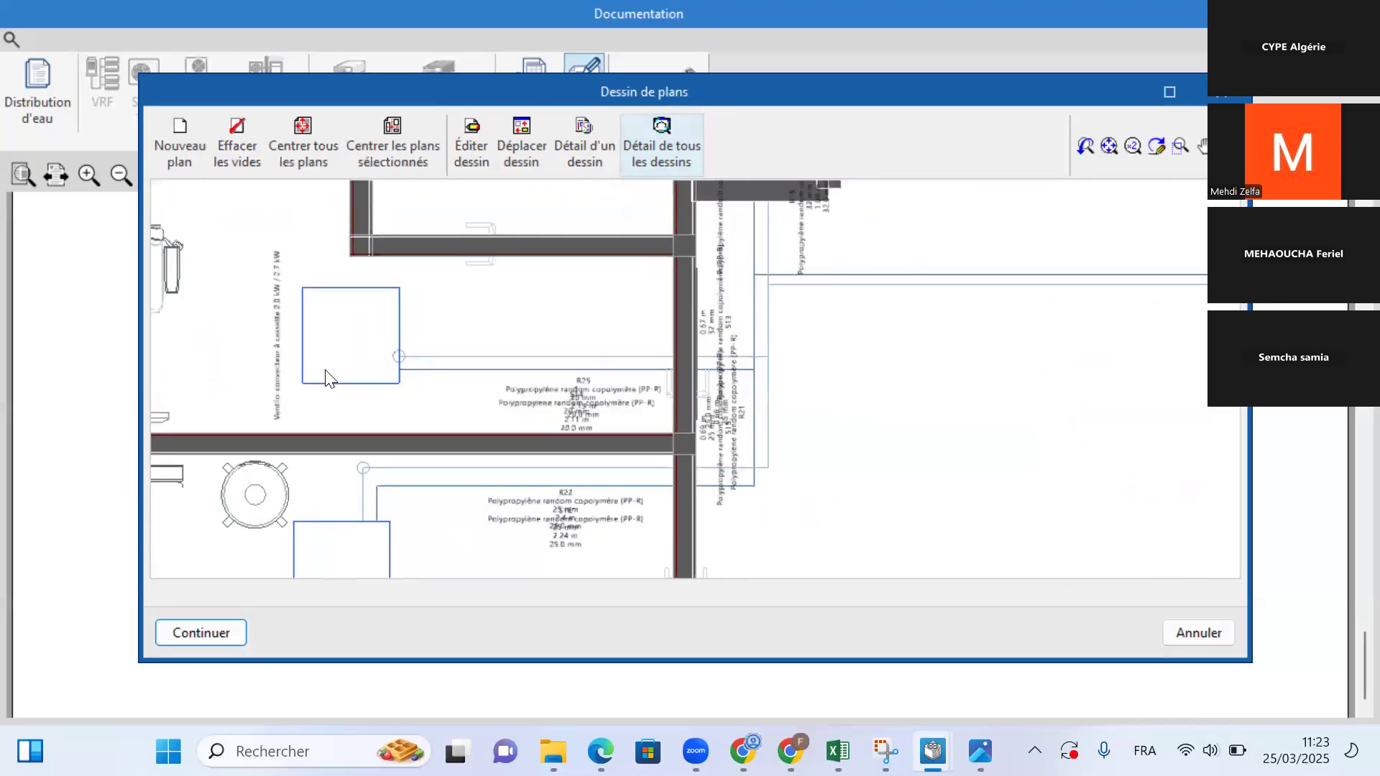
pyautogui.scroll(1, 331, 377)
pyautogui.scroll(-1, 280, 389)
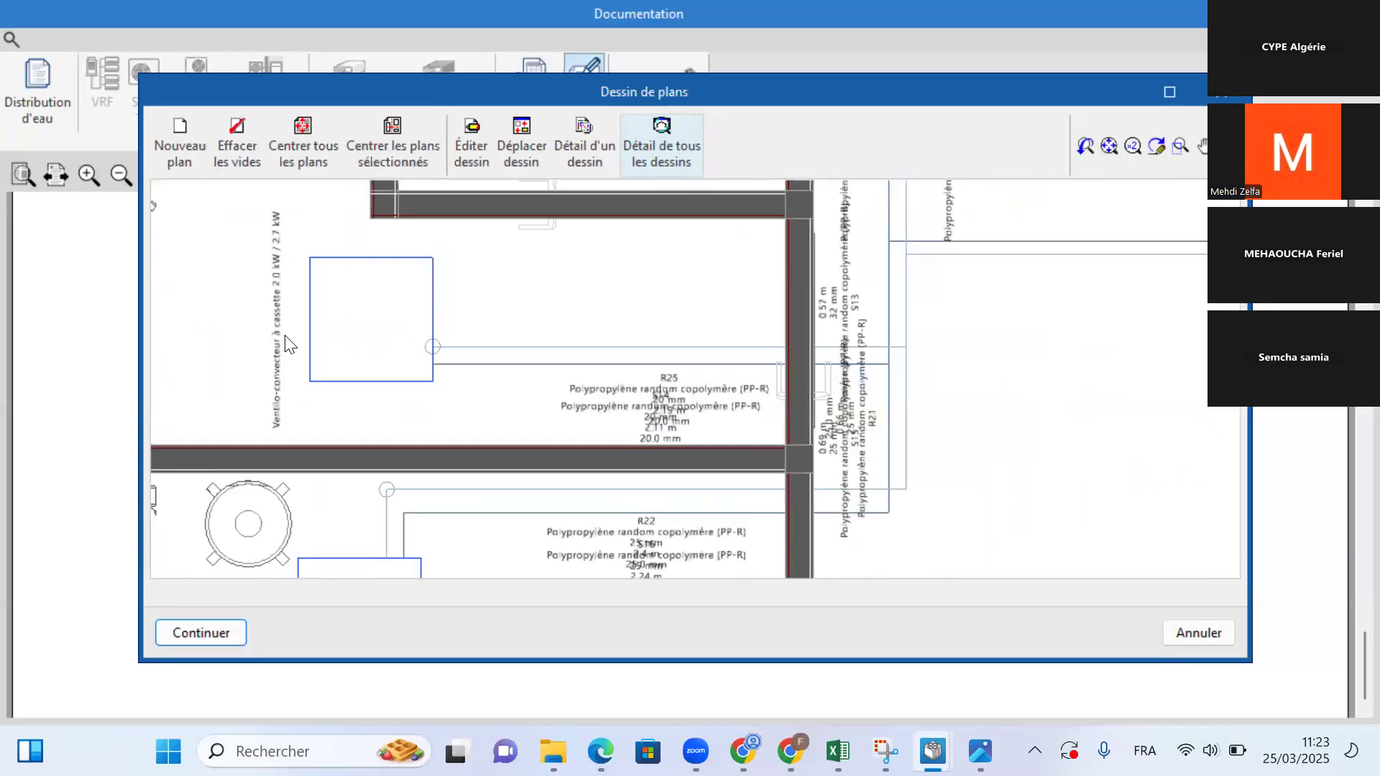
pyautogui.scroll(2, 684, 358)
pyautogui.scroll(-4, 704, 335)
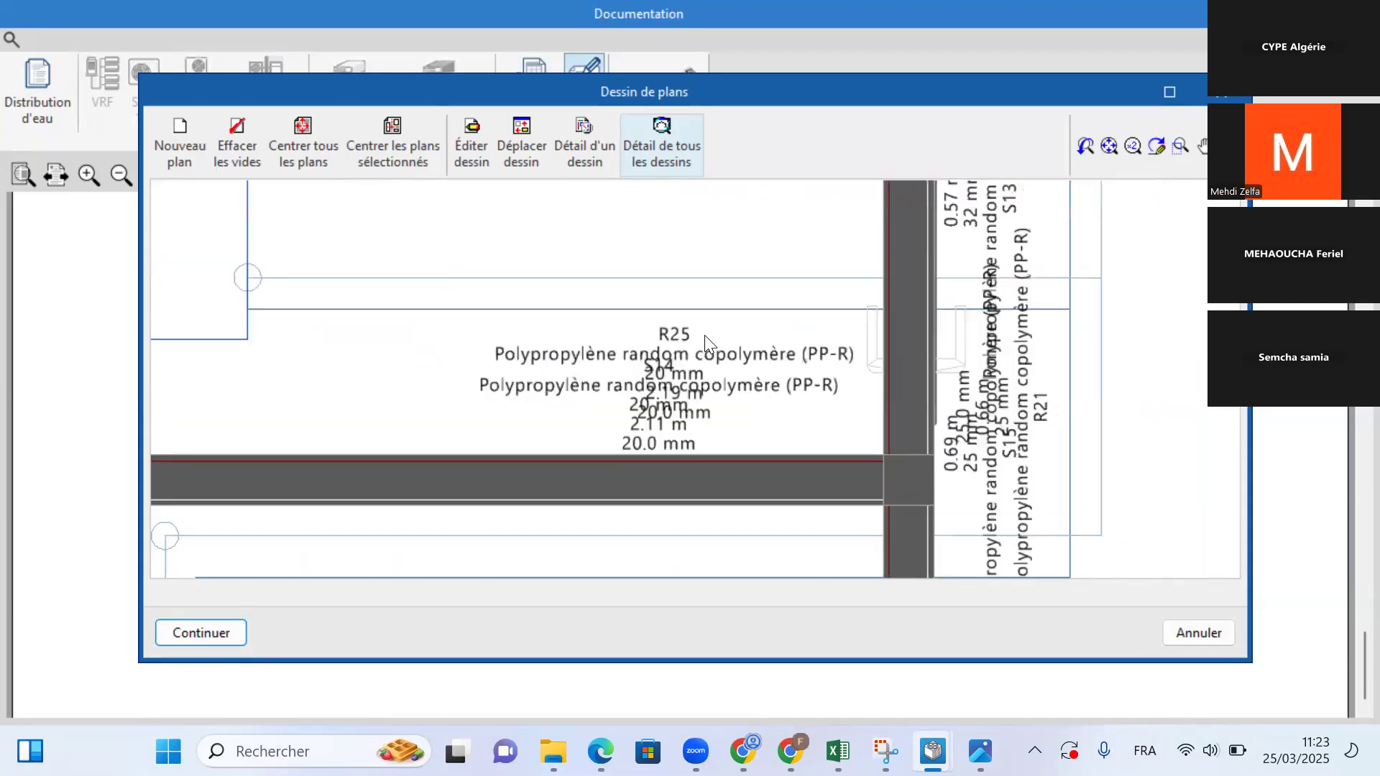
pyautogui.scroll(-5, 653, 362)
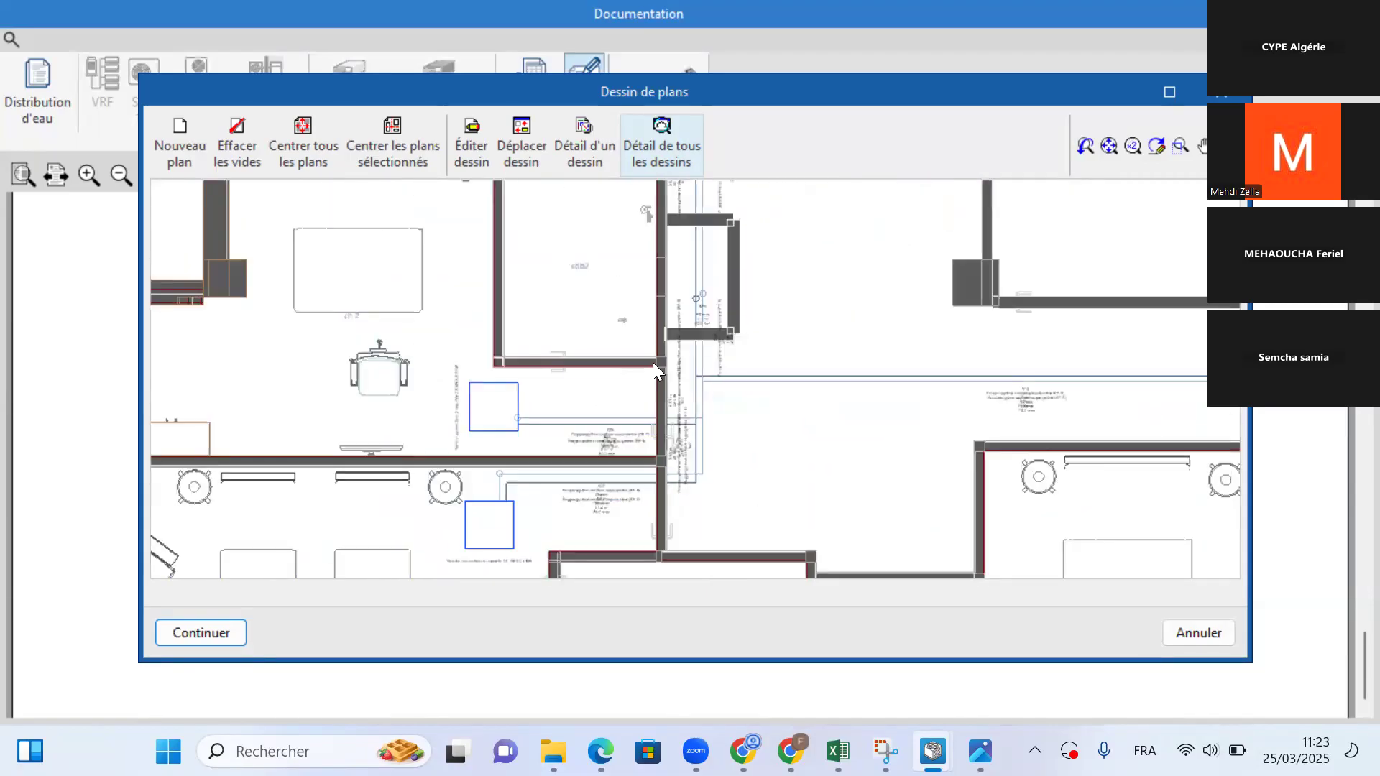
pyautogui.scroll(-3, 602, 435)
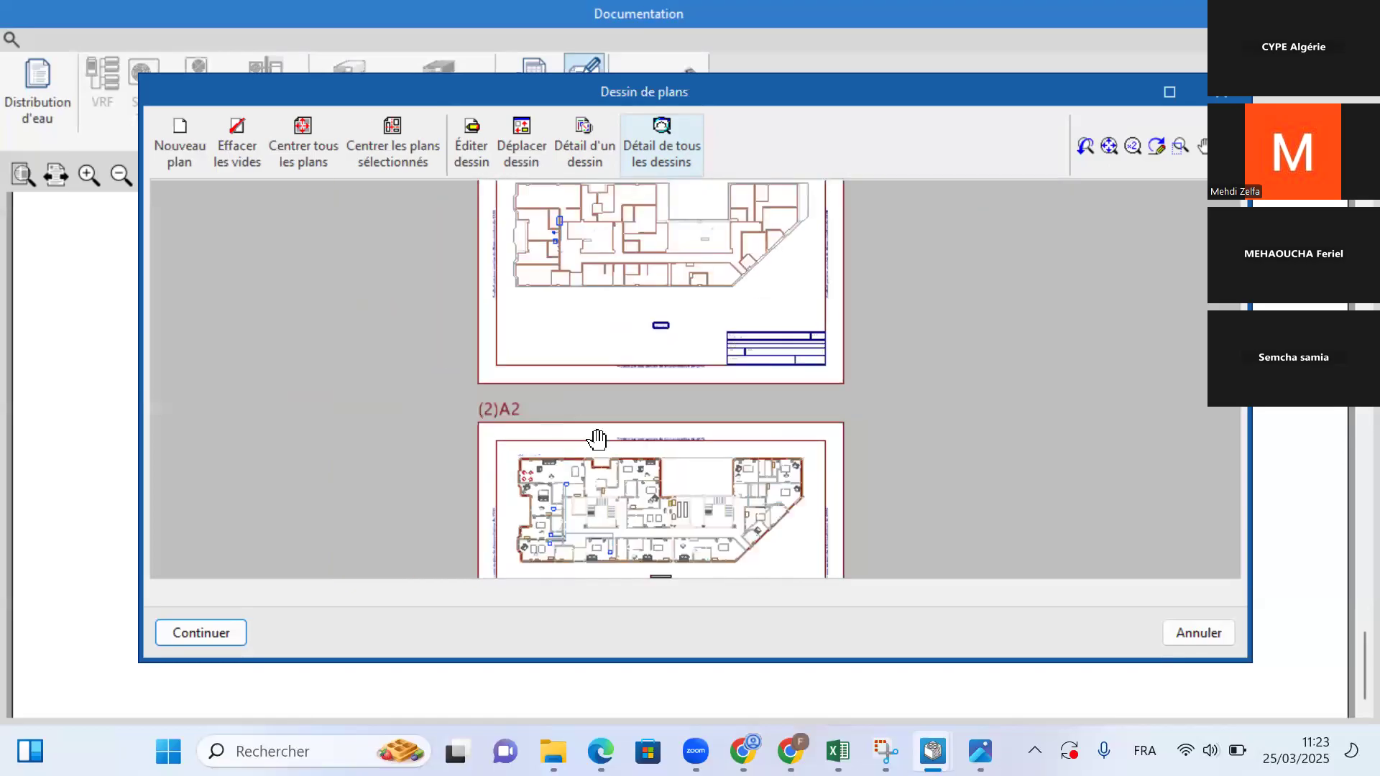
# Step: Examine the heat pump, expansion vessel, buffer tank and connecting pipes on the Bâtiment 2 - Toiture sheet
pyautogui.scroll(3, 525, 266)
pyautogui.scroll(6, 529, 403)
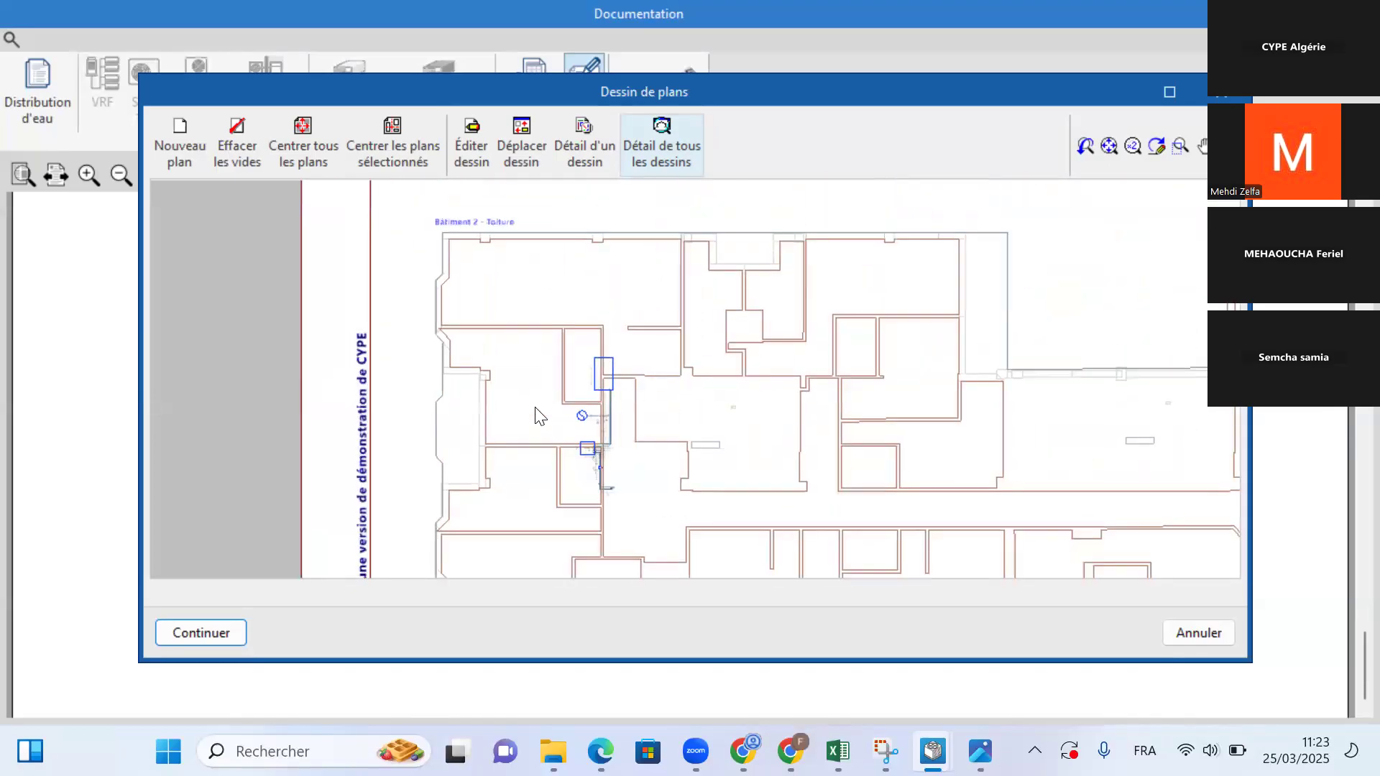
pyautogui.scroll(5, 661, 413)
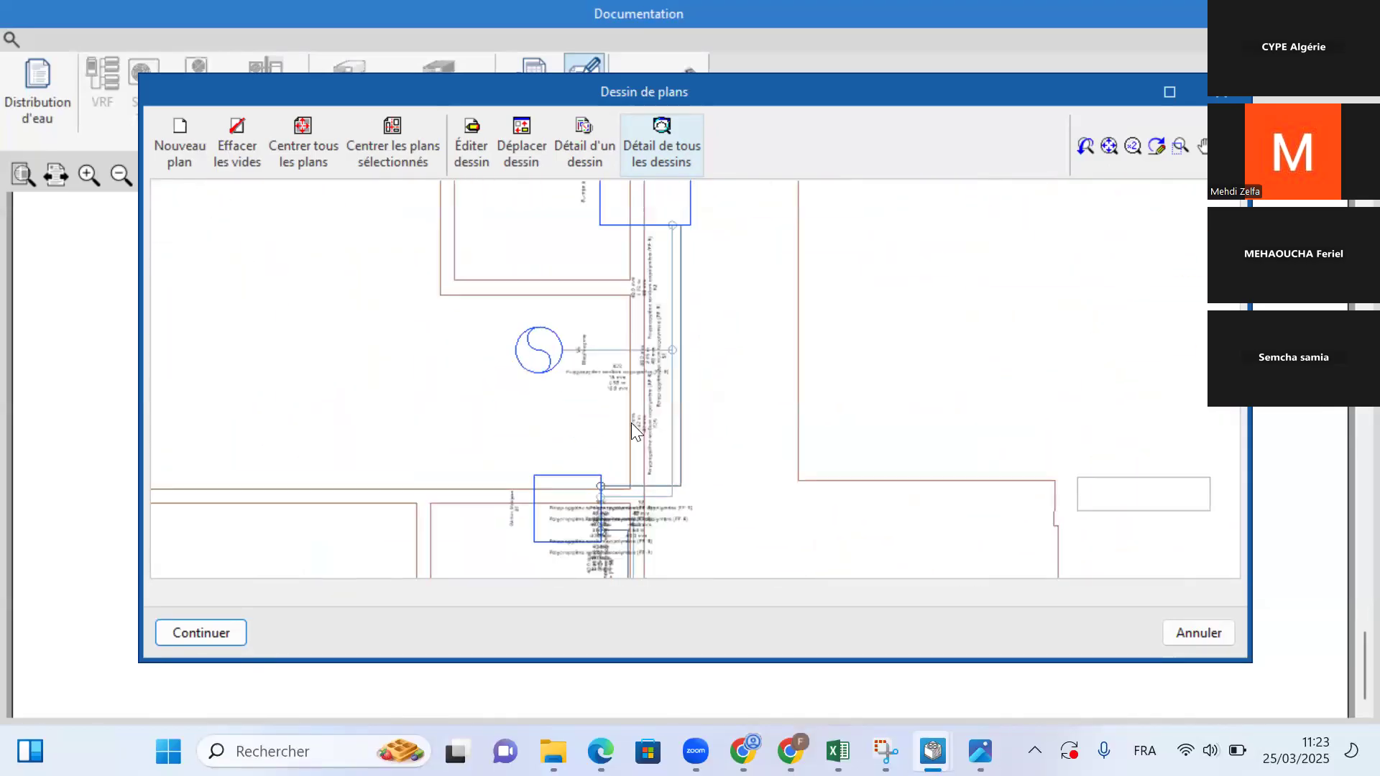
pyautogui.scroll(3, 503, 517)
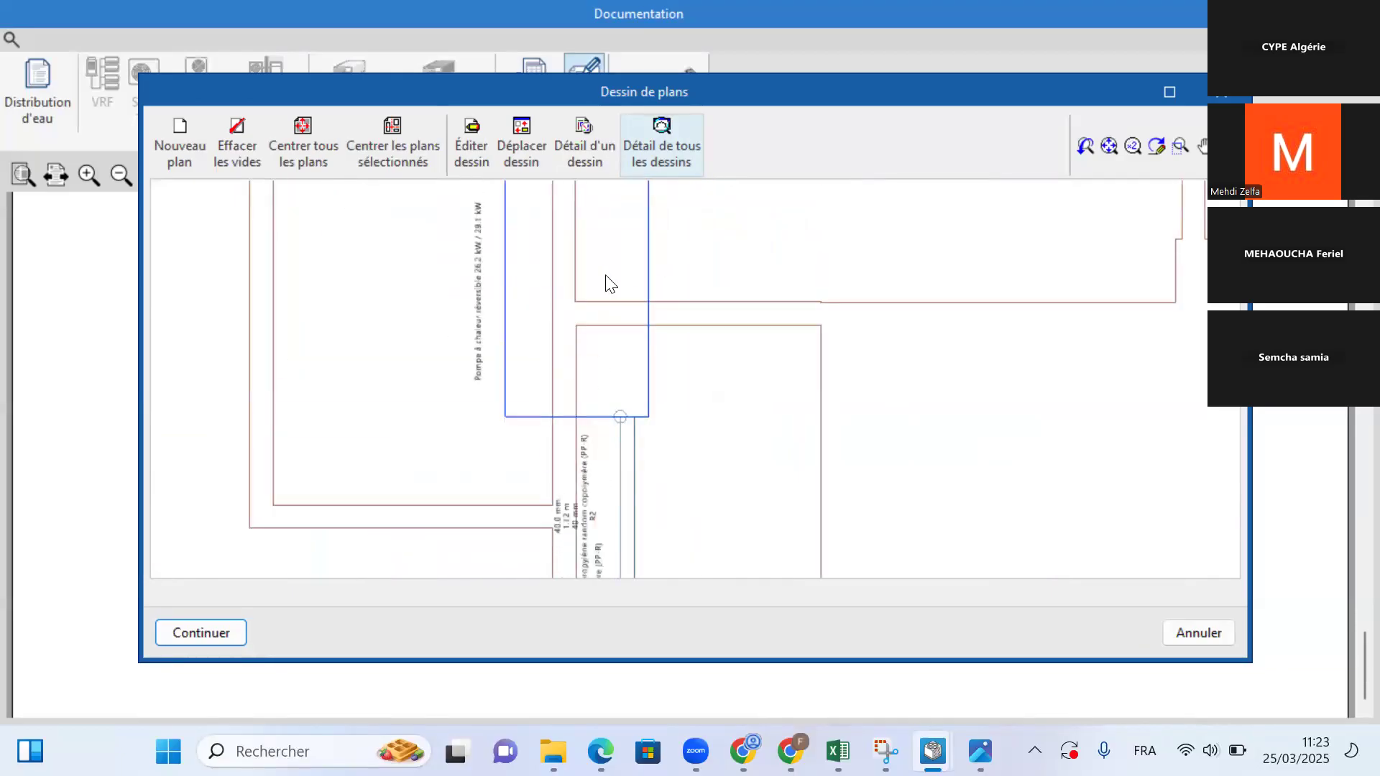
pyautogui.scroll(-5, 554, 345)
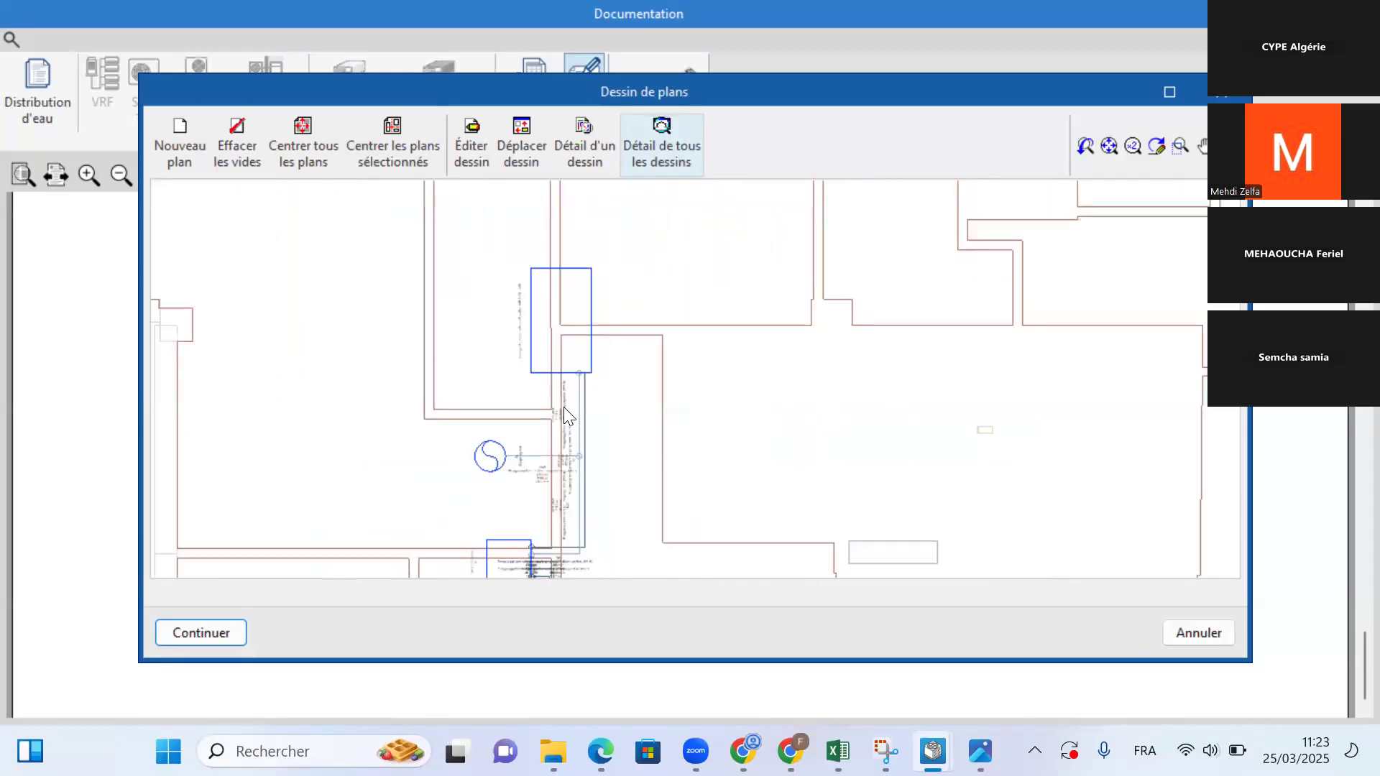
pyautogui.scroll(4, 441, 410)
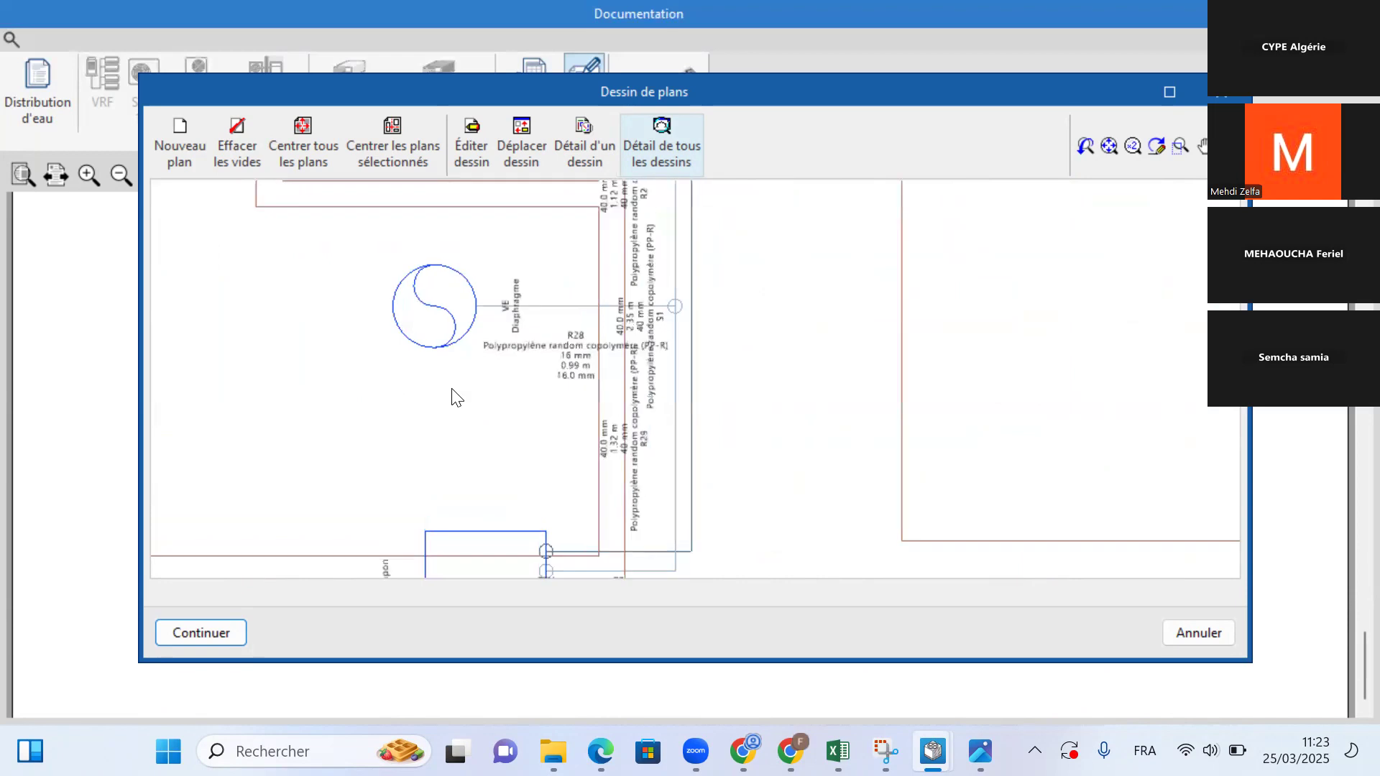
pyautogui.scroll(-2, 477, 391)
pyautogui.scroll(-3, 553, 337)
pyautogui.scroll(5, 607, 434)
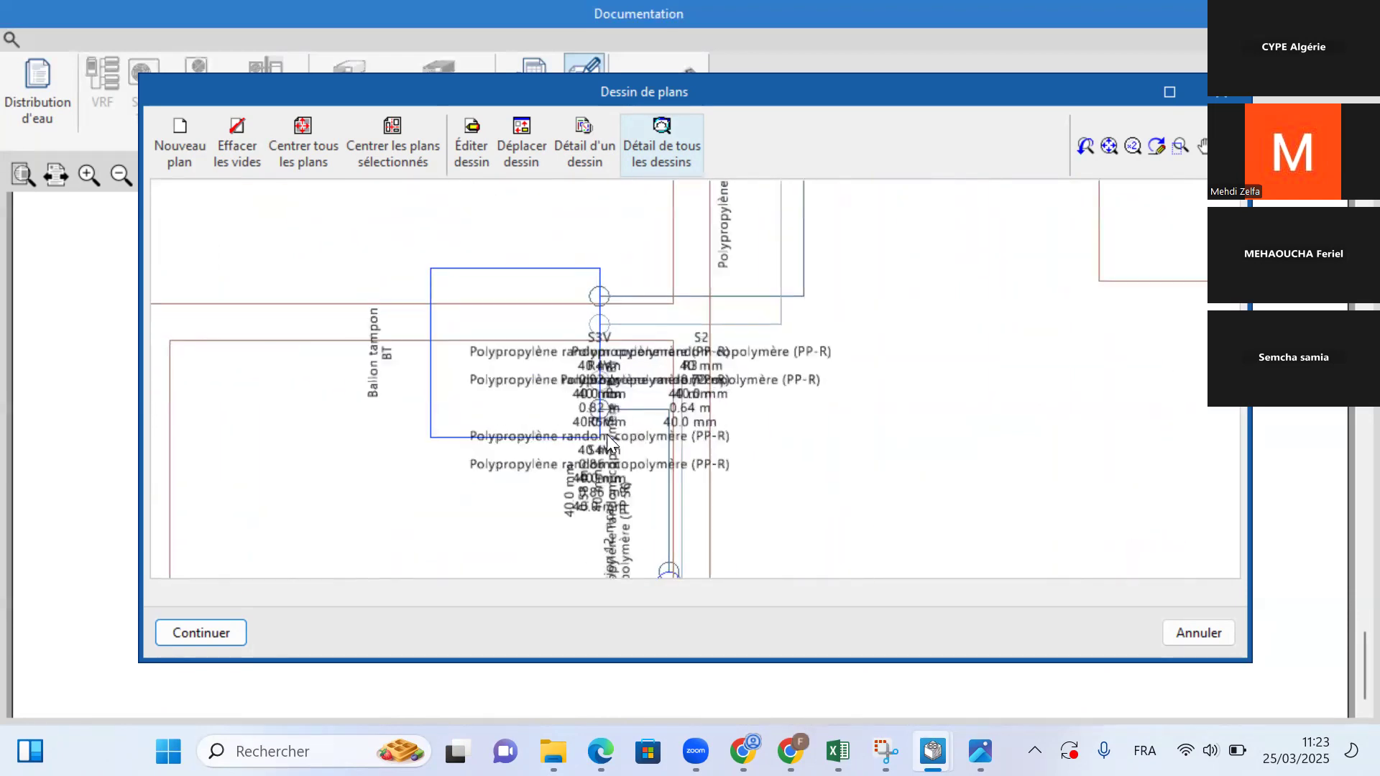
pyautogui.scroll(-8, 595, 352)
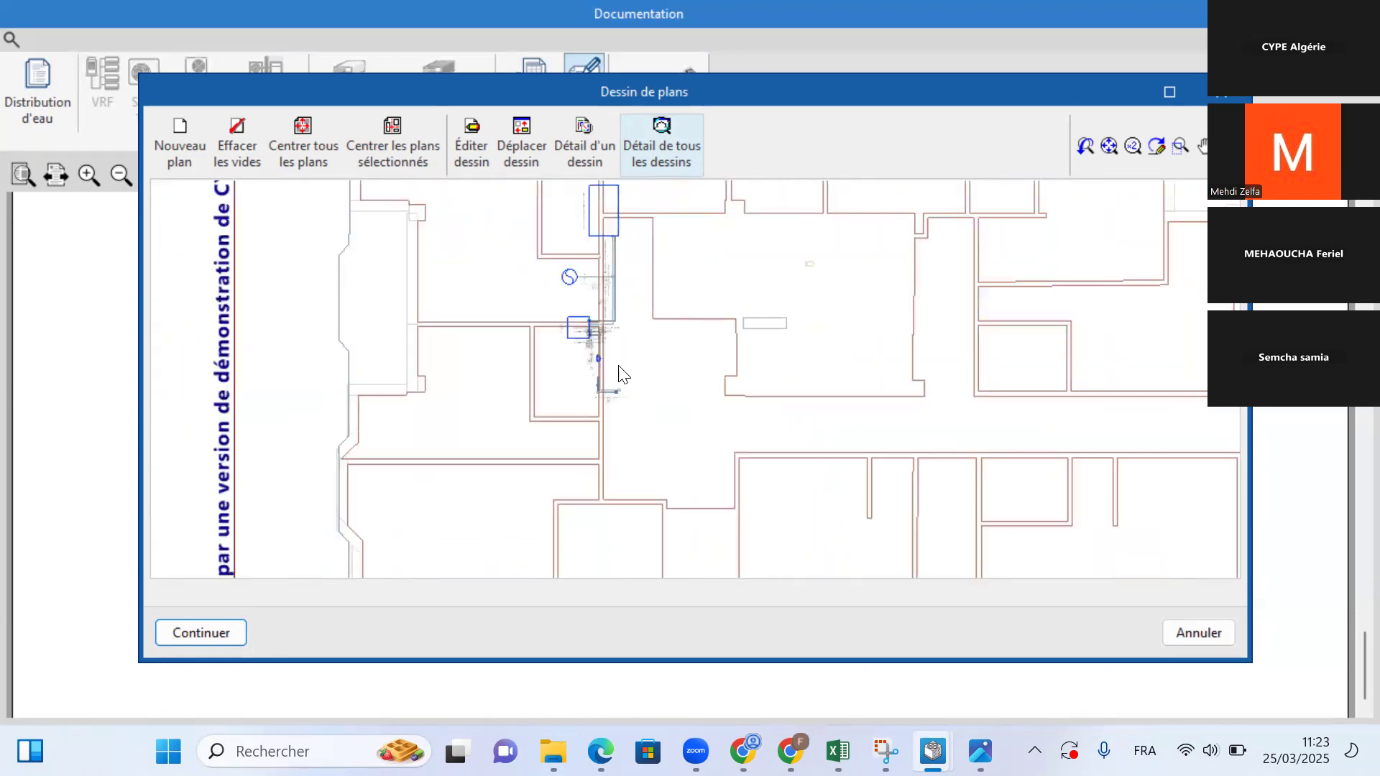
pyautogui.scroll(-2, 650, 386)
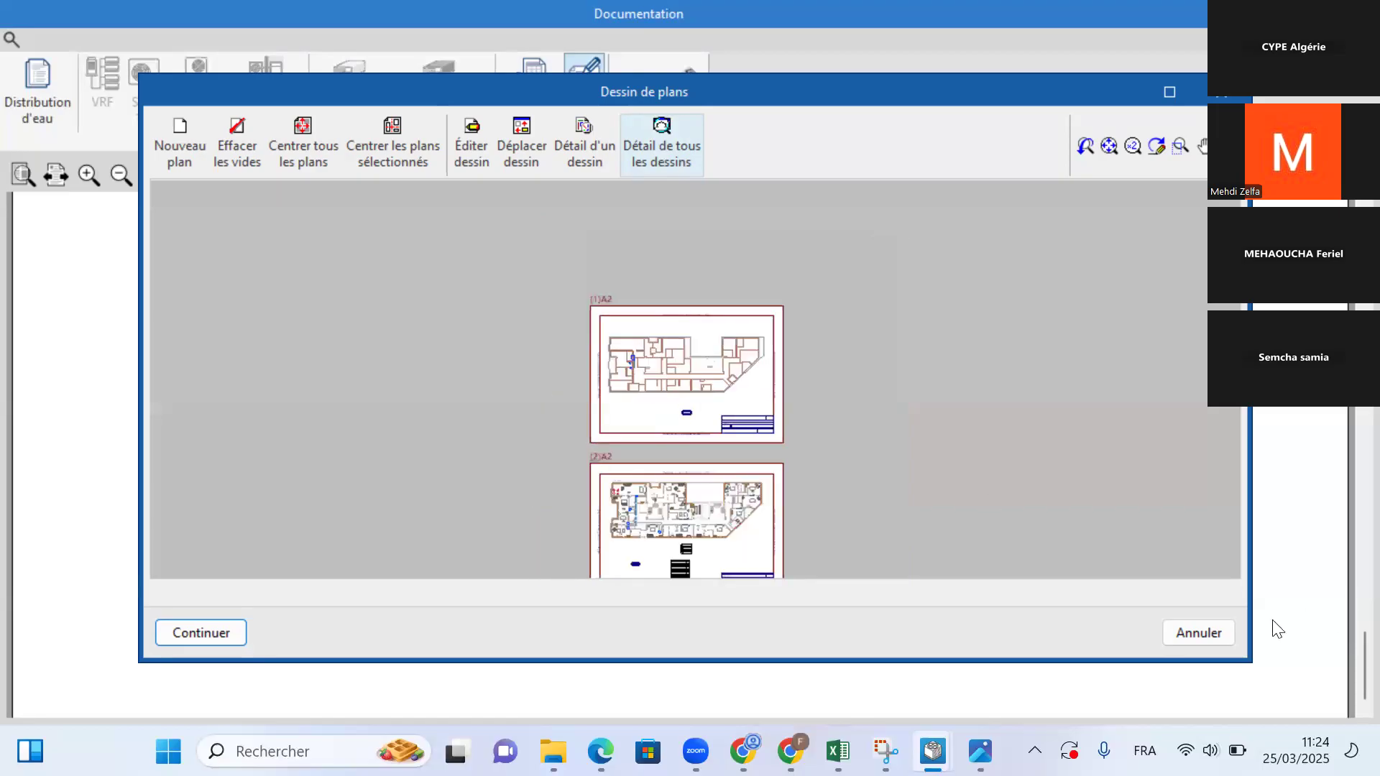
# Step: Cancel the plan drawing and close the documentation to return to the building's 3D model
pyautogui.click(1197, 632)
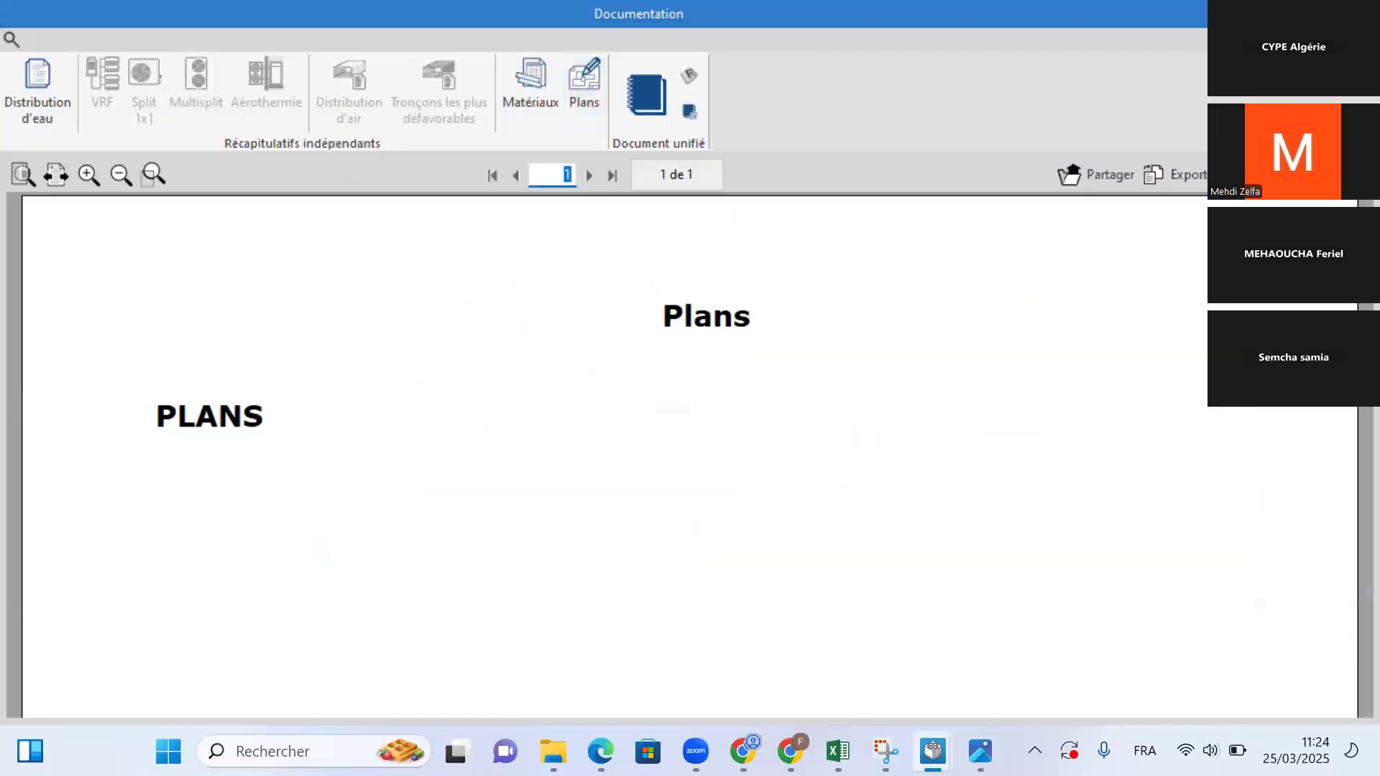
pyautogui.press('Escape')
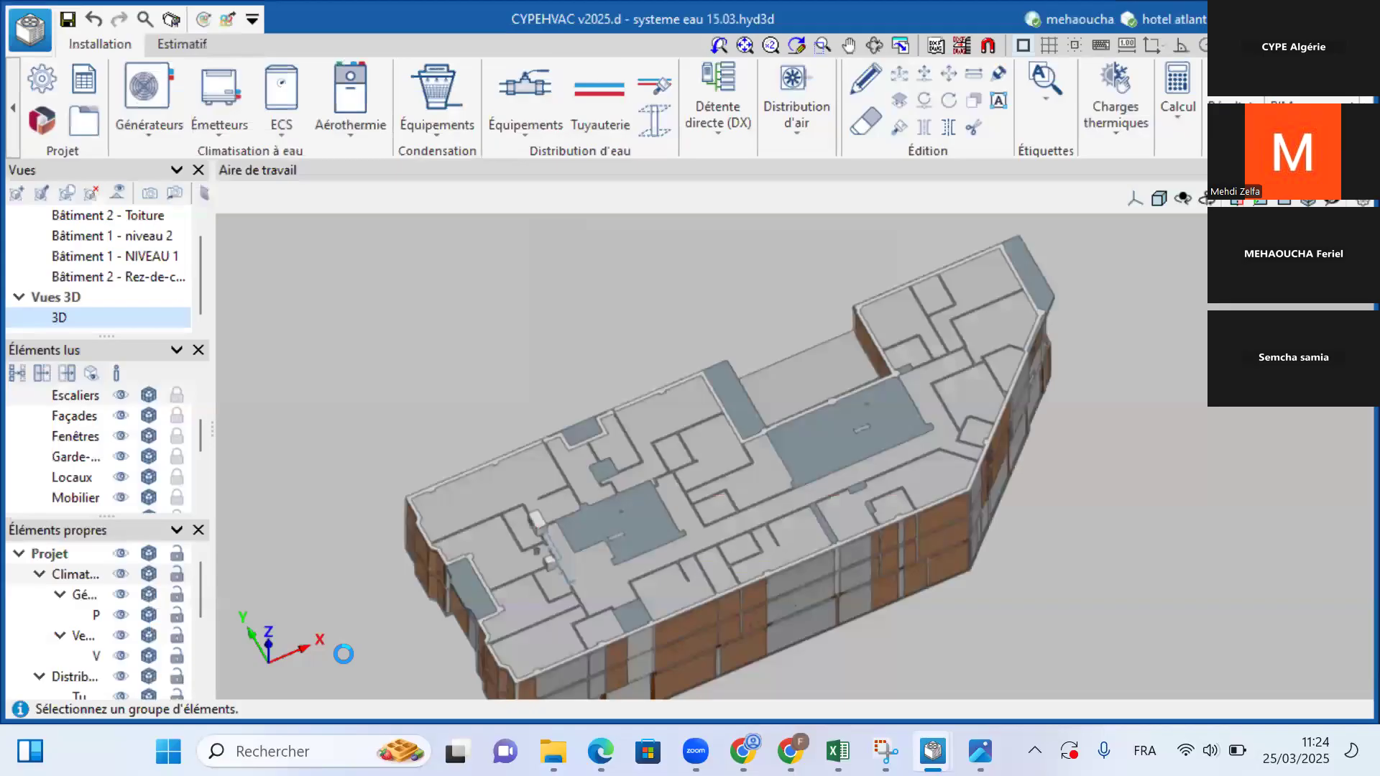
pyautogui.scroll(-2, 672, 483)
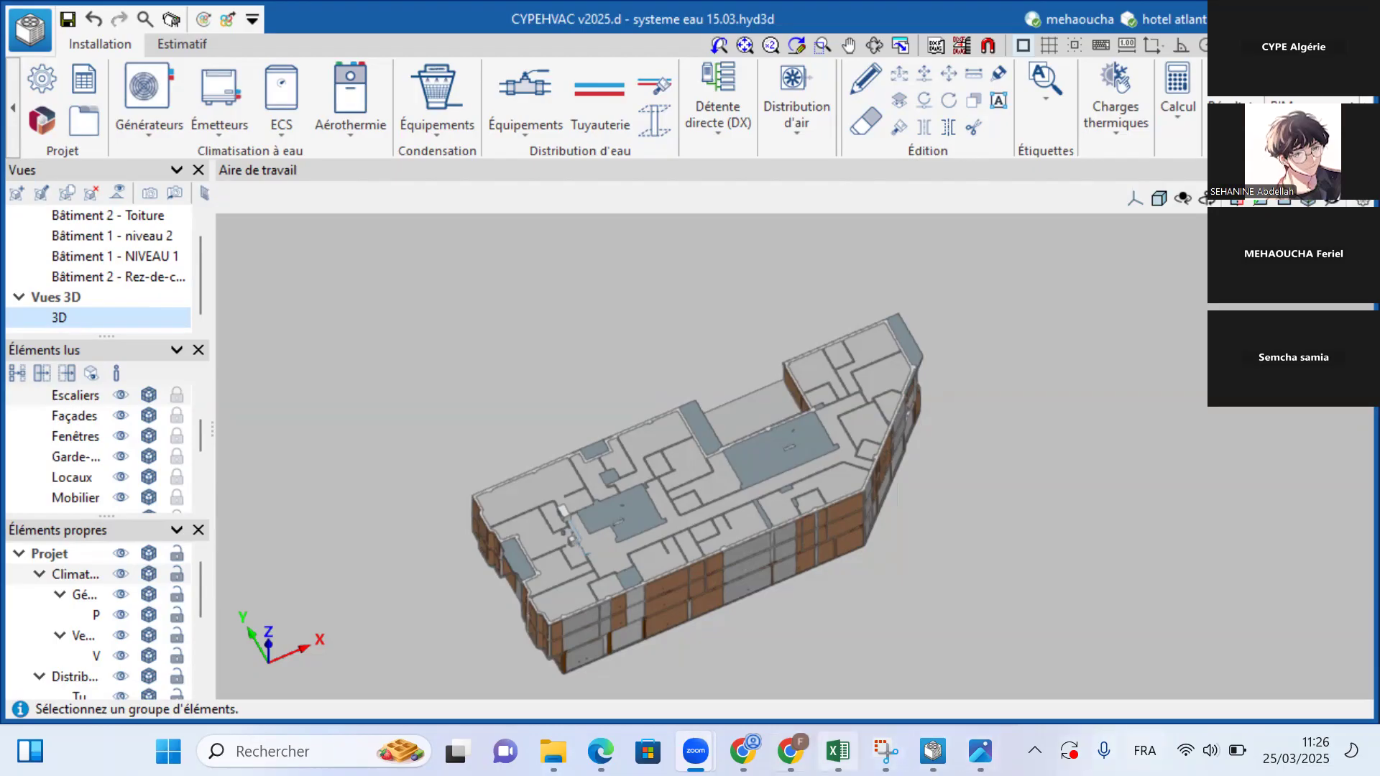
# Step: Bring up the systeme eau 15.03 project, examine its cost estimate workspace with the 3D water network, and return to the installation workspace
pyautogui.moveTo(933, 751)
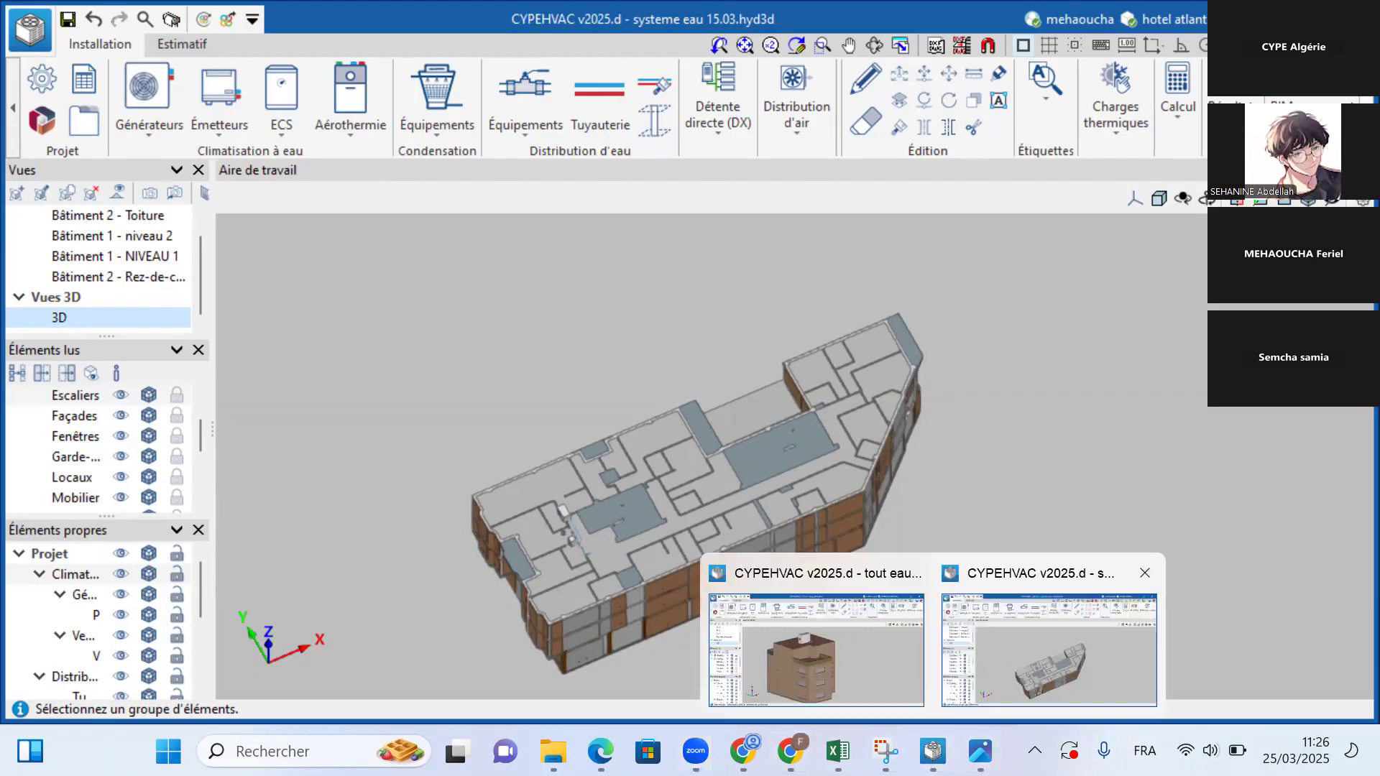
pyautogui.click(1049, 647)
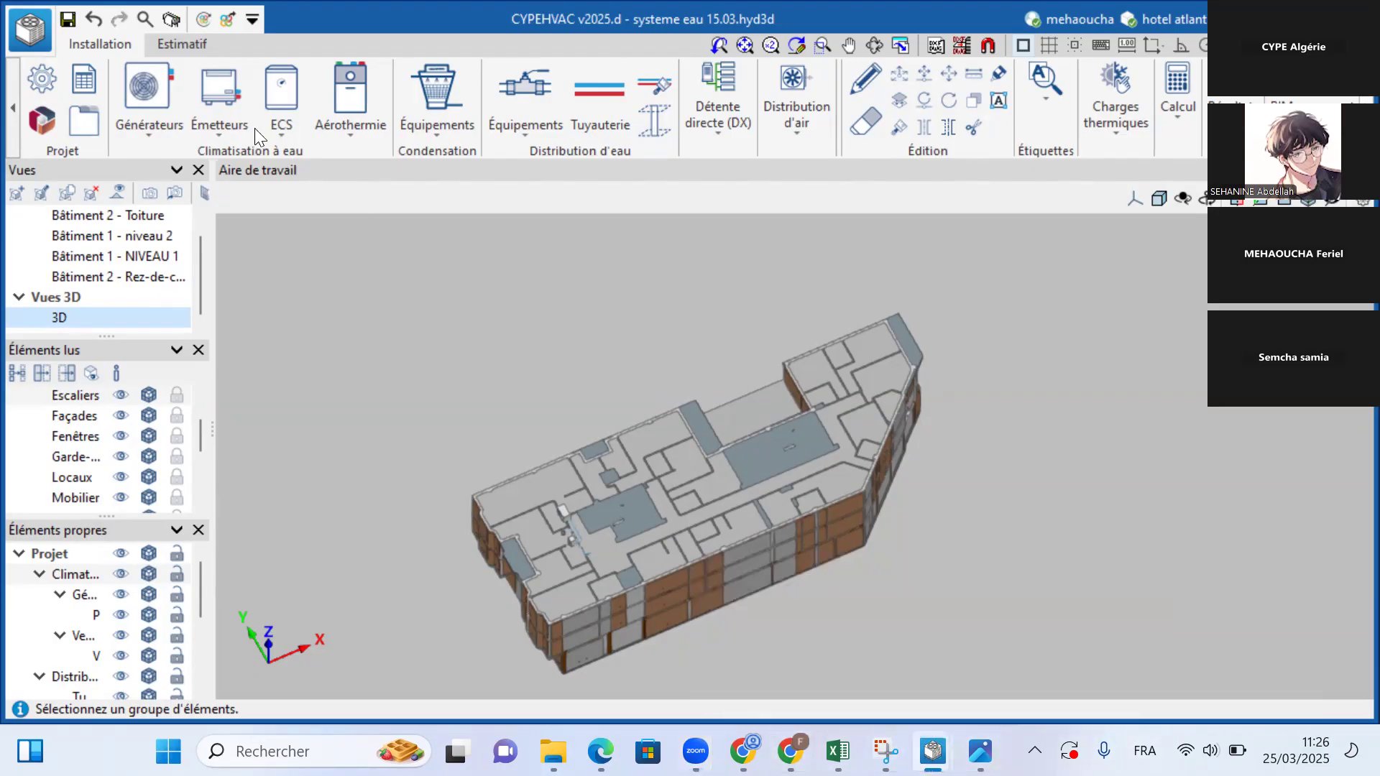
pyautogui.click(180, 43)
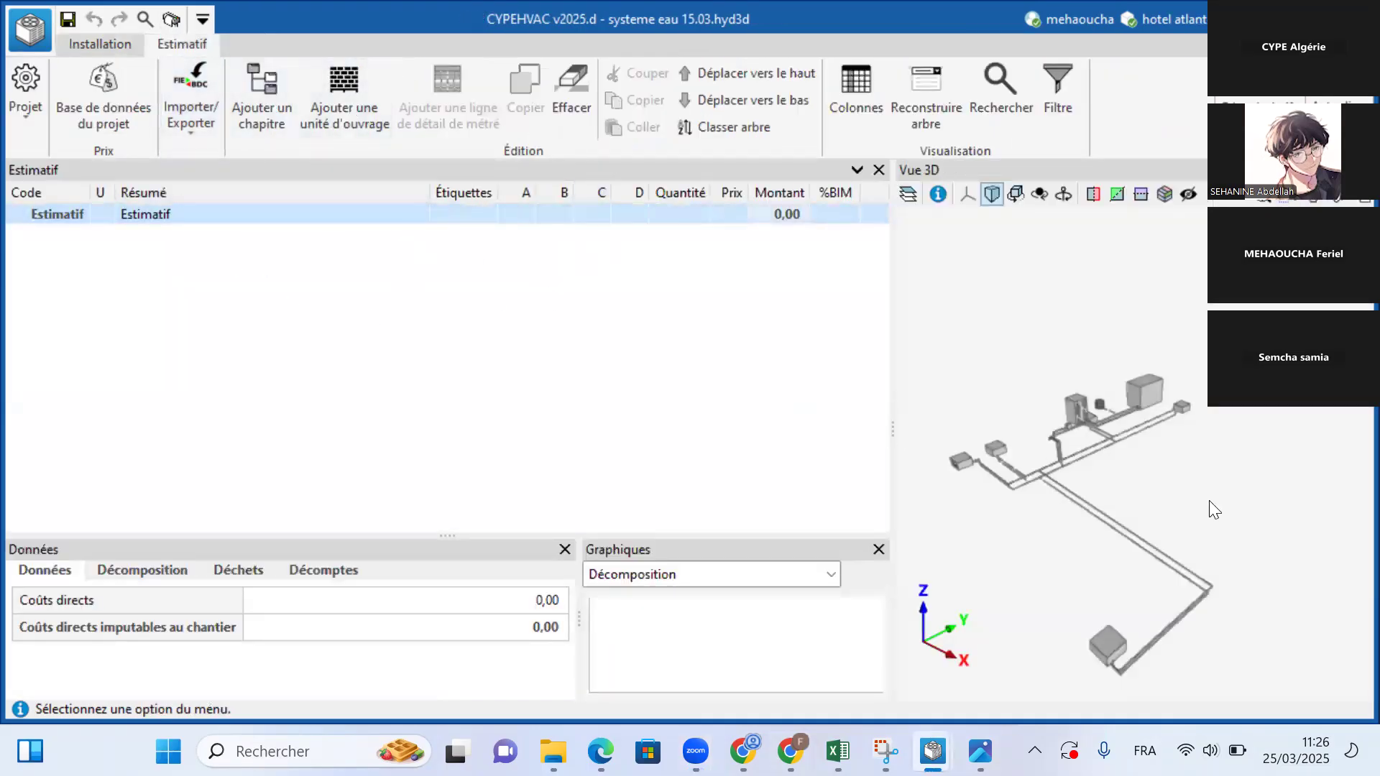
pyautogui.scroll(3, 1209, 500)
pyautogui.scroll(-3, 1208, 501)
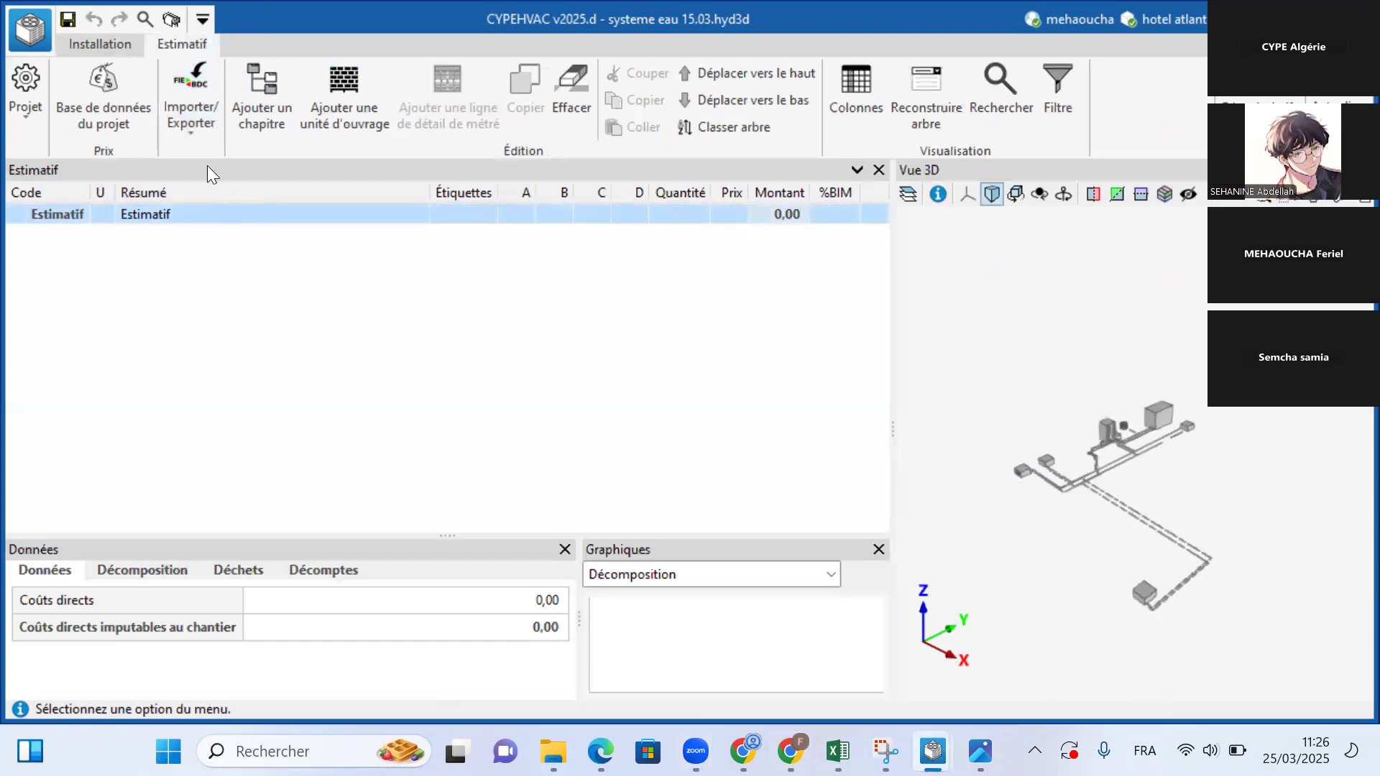
pyautogui.click(107, 77)
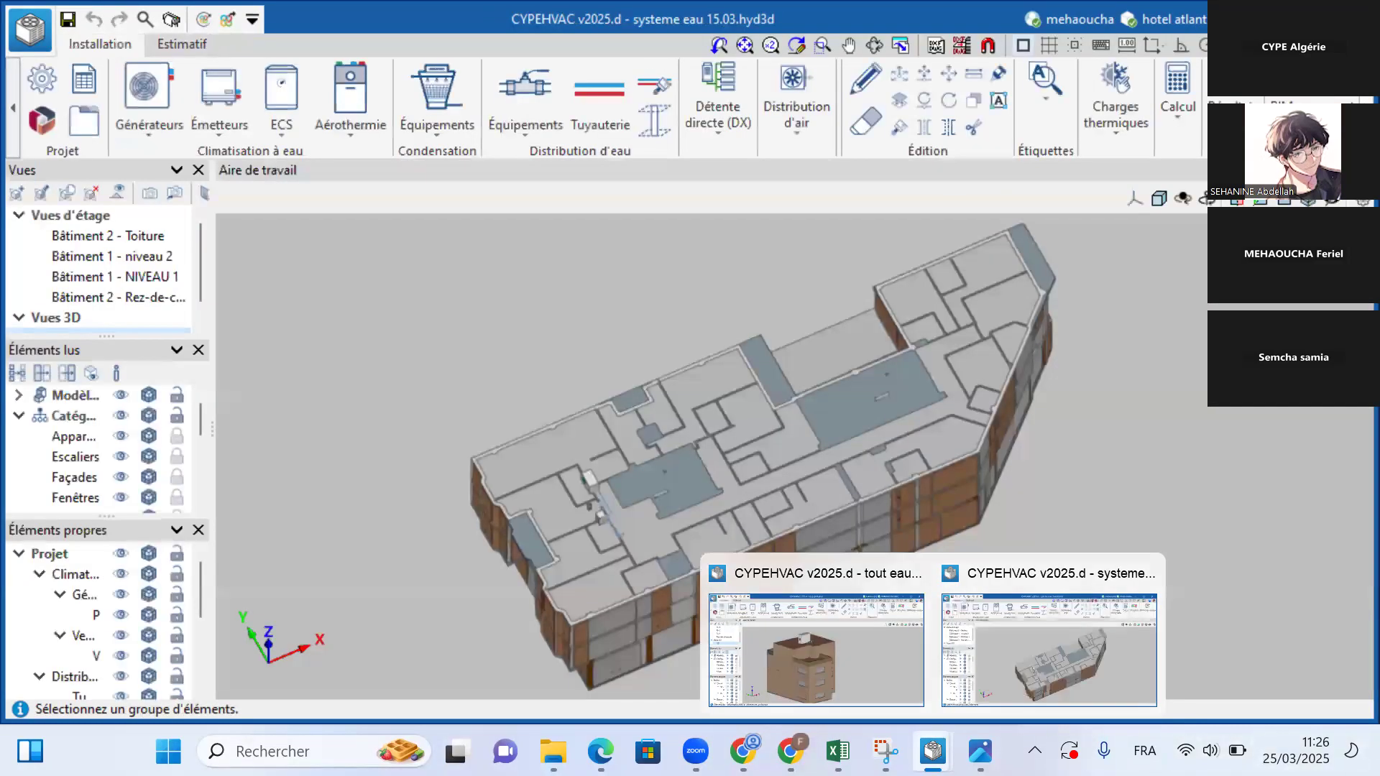
pyautogui.moveTo(933, 751)
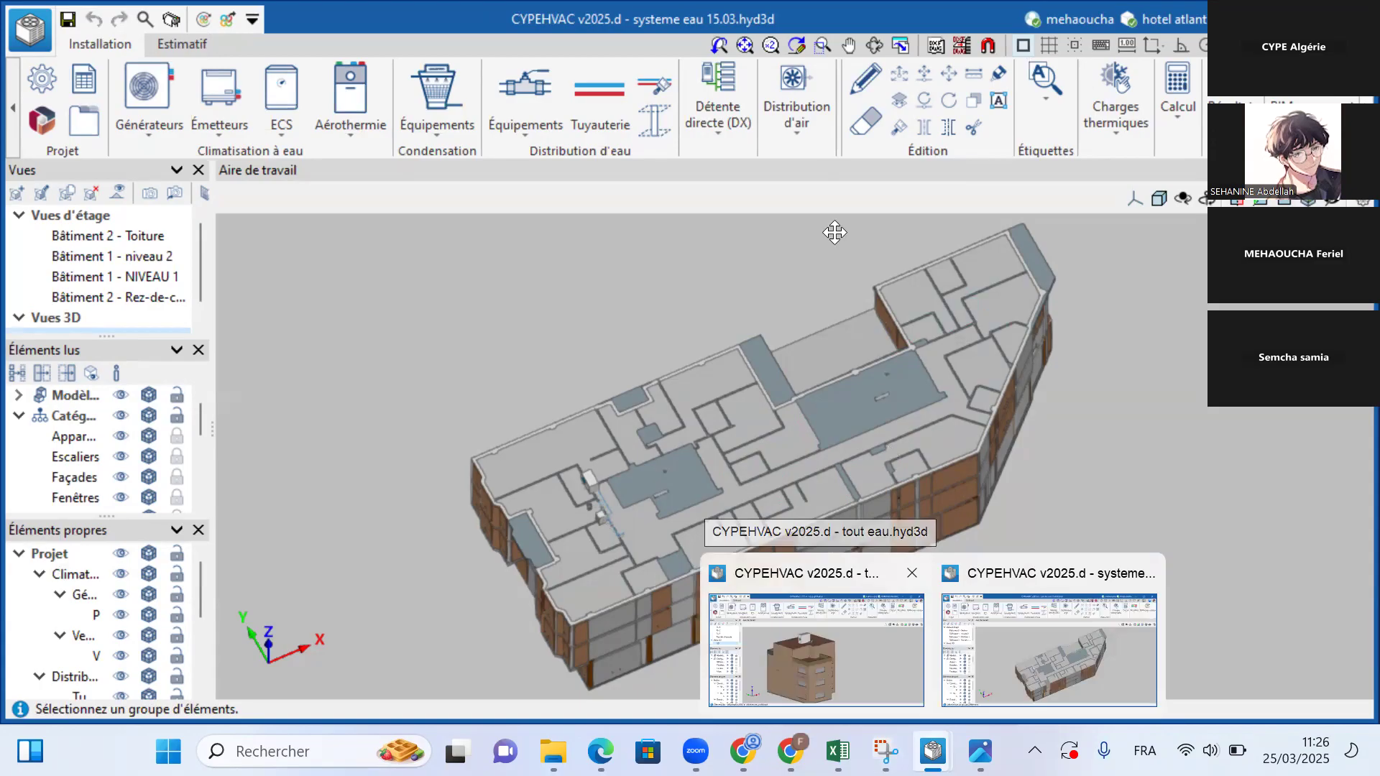
pyautogui.click(717, 32)
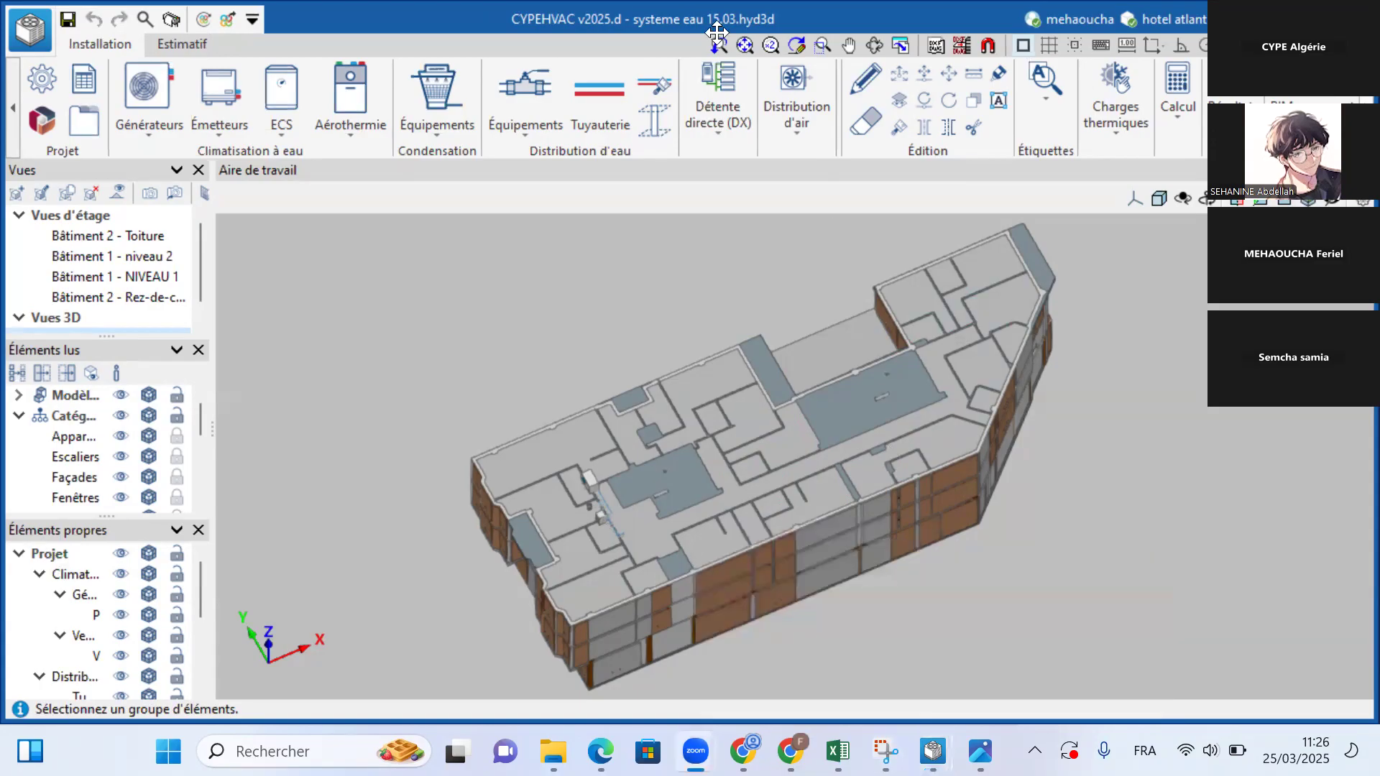